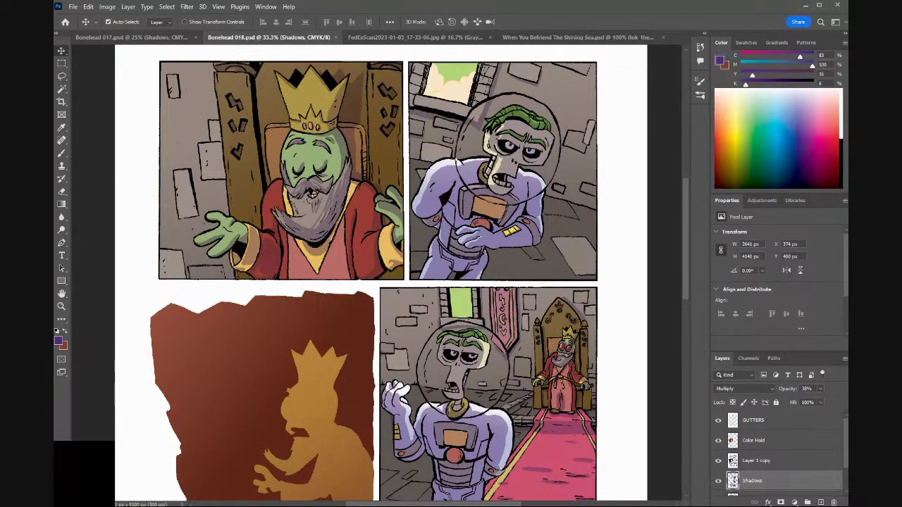
Touch up the shadows around the skeleton astronaut's chest and collar ring in the upper-right panel on the Shadows layer.
drag(447, 503, 418, 503)
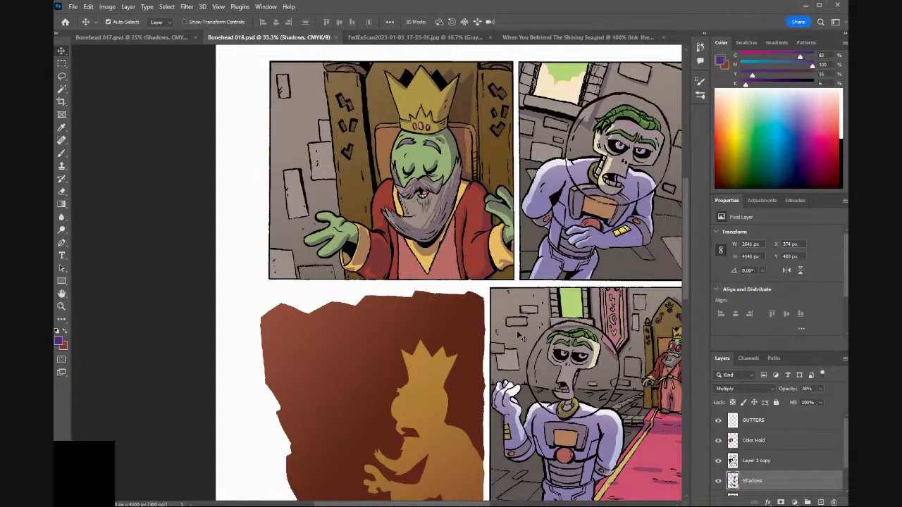
drag(521, 337, 472, 310)
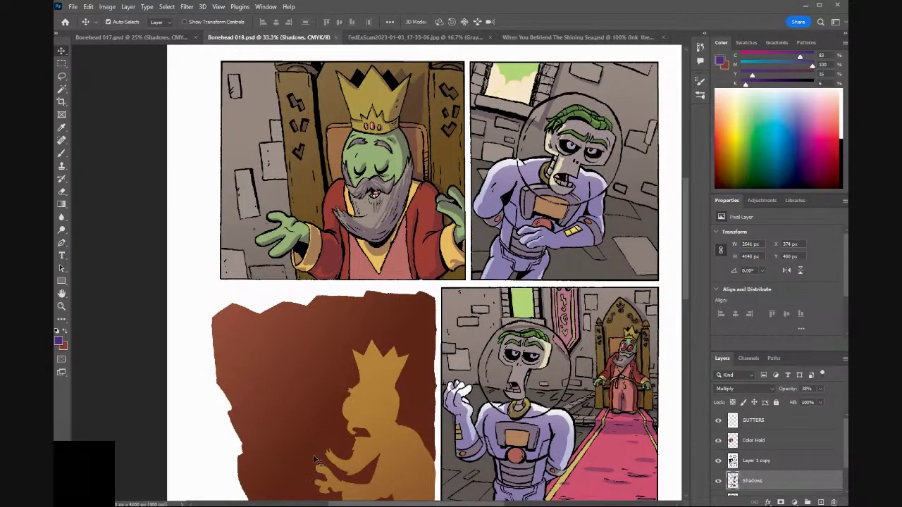
mouse_move(689, 257)
mouse_down()
mouse_move(689, 238)
mouse_move(690, 265)
mouse_move(689, 253)
mouse_up()
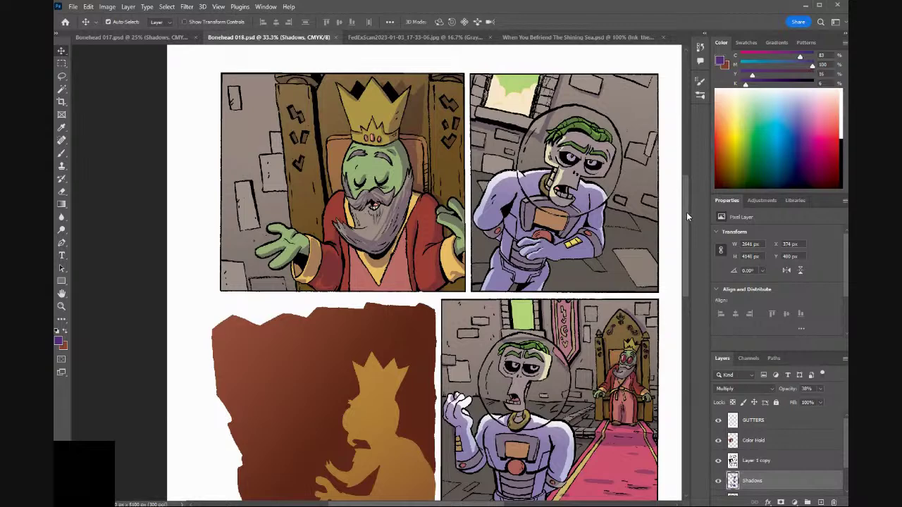
drag(684, 218, 685, 228)
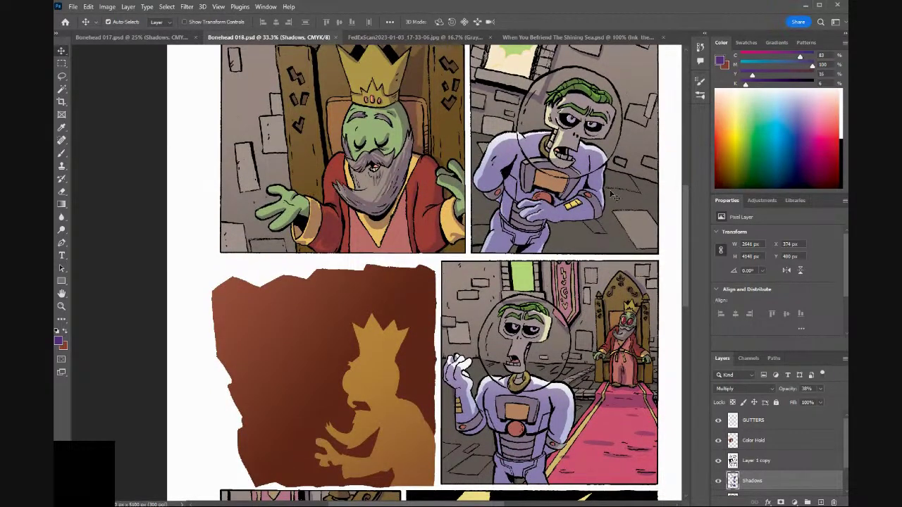
key(ctrl+plus)
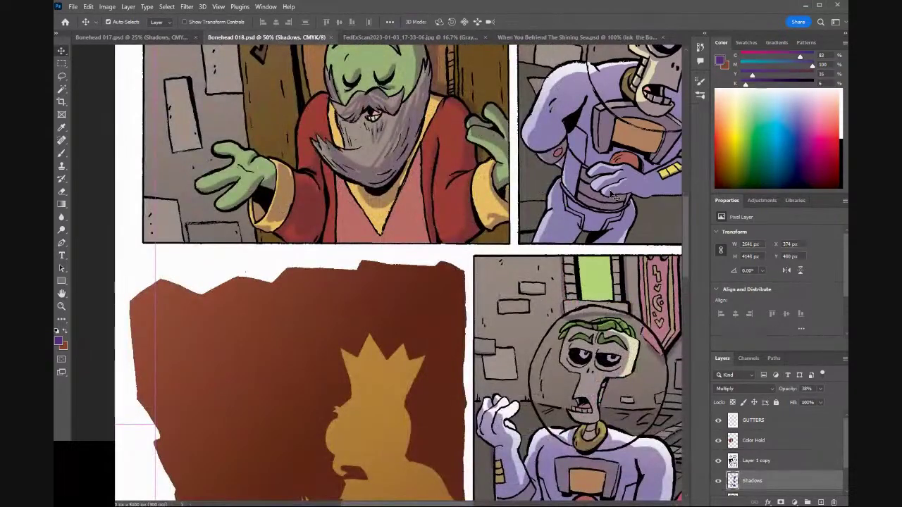
key(ctrl+plus)
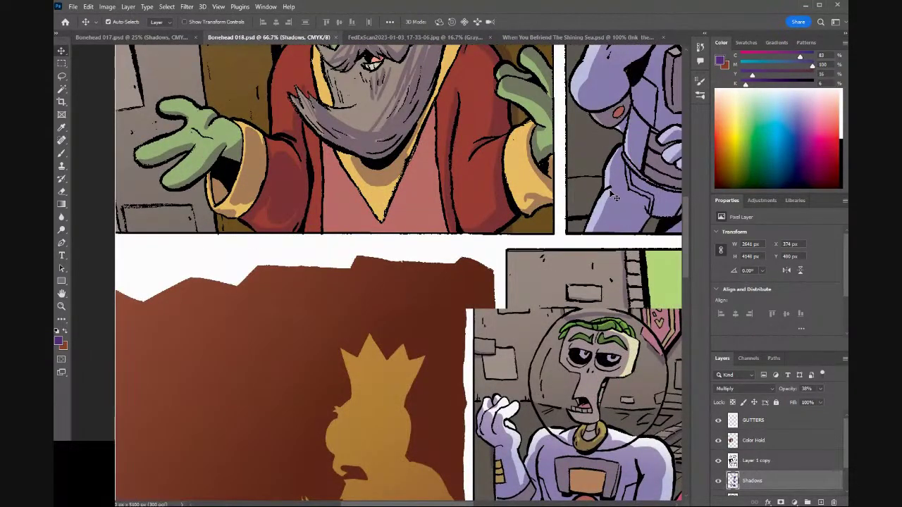
scroll(398, 271, right, 6)
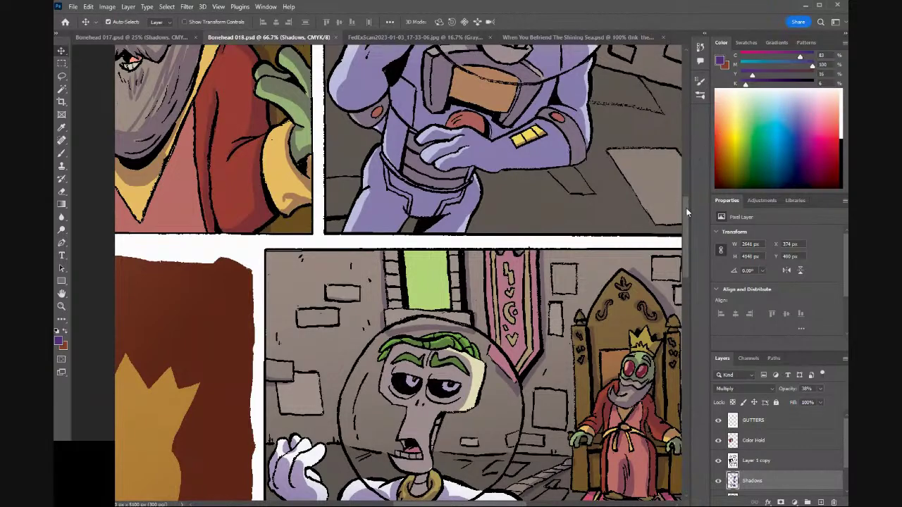
drag(687, 212, 689, 169)
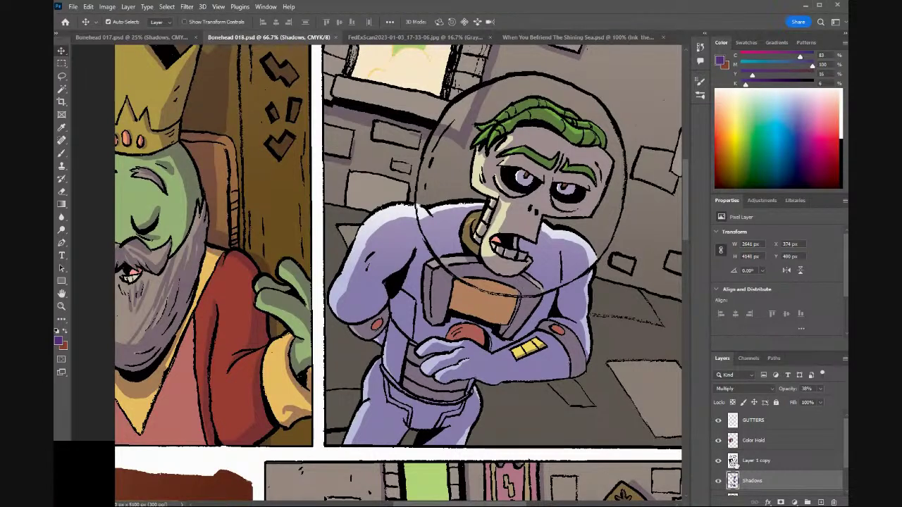
key(b)
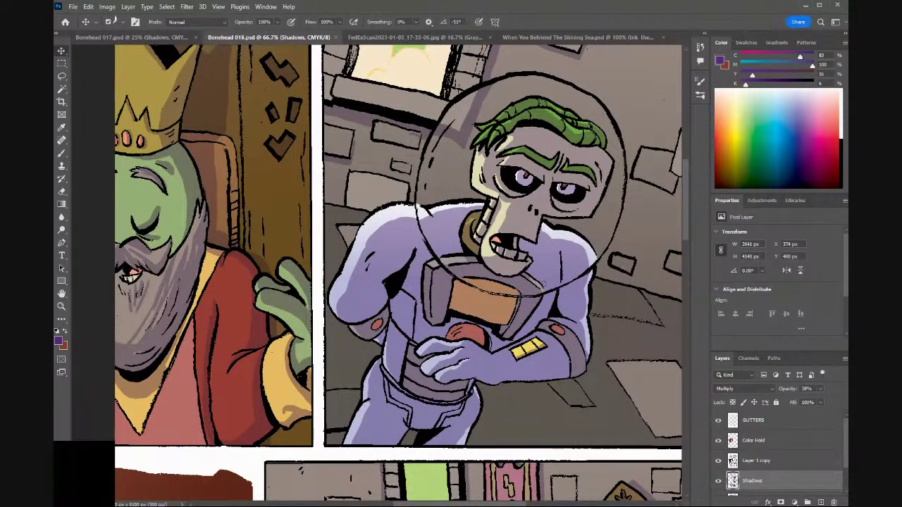
click(534, 288)
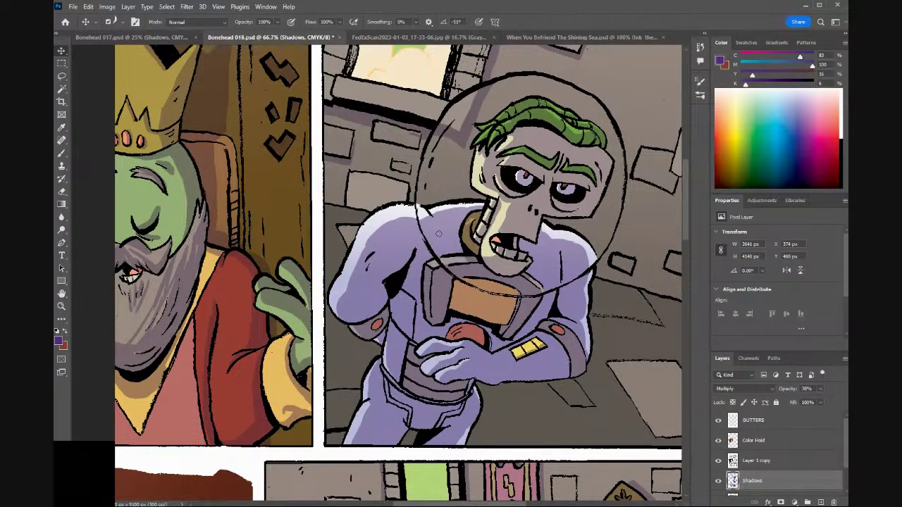
key(e)
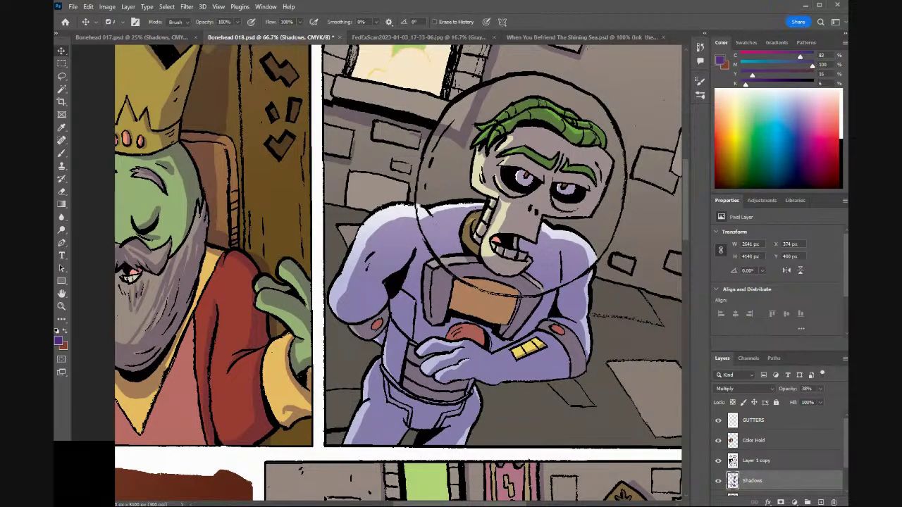
drag(469, 220, 463, 236)
Refine the shadow edge along the skeleton astronaut's cheek and jaw with the Brush and Eraser.
key(b)
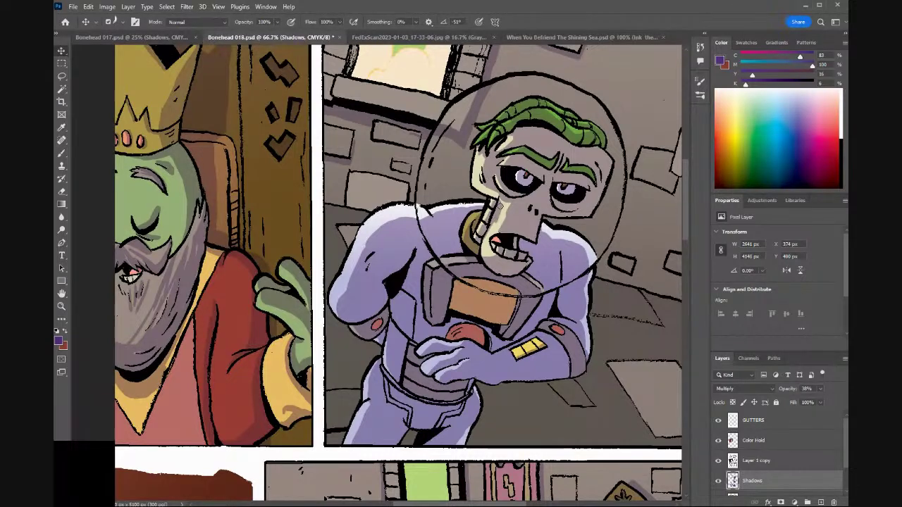
key(e)
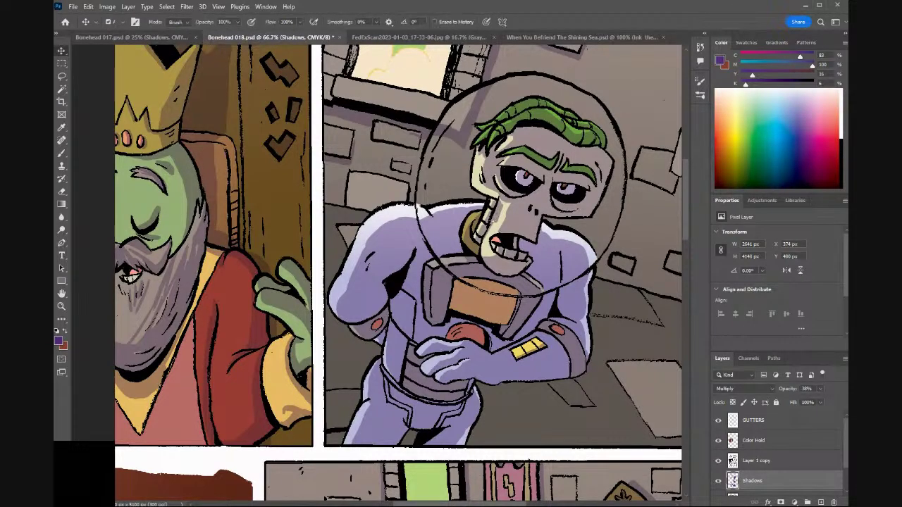
mouse_move(499, 217)
mouse_down()
mouse_move(501, 207)
mouse_move(491, 228)
mouse_up()
key(b)
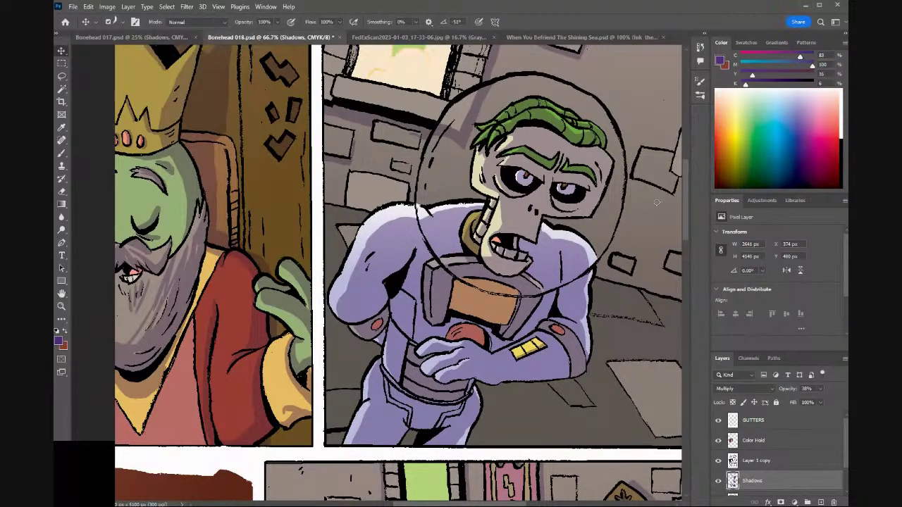
Paint and trim the shadow around the seated king's face and beard in the throne room panel with the red carpet.
drag(684, 209, 692, 269)
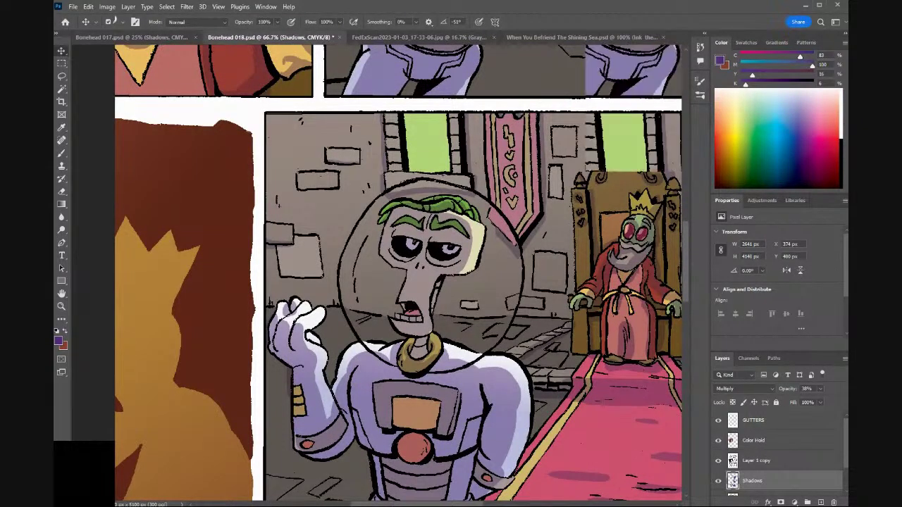
scroll(398, 307, left, 5)
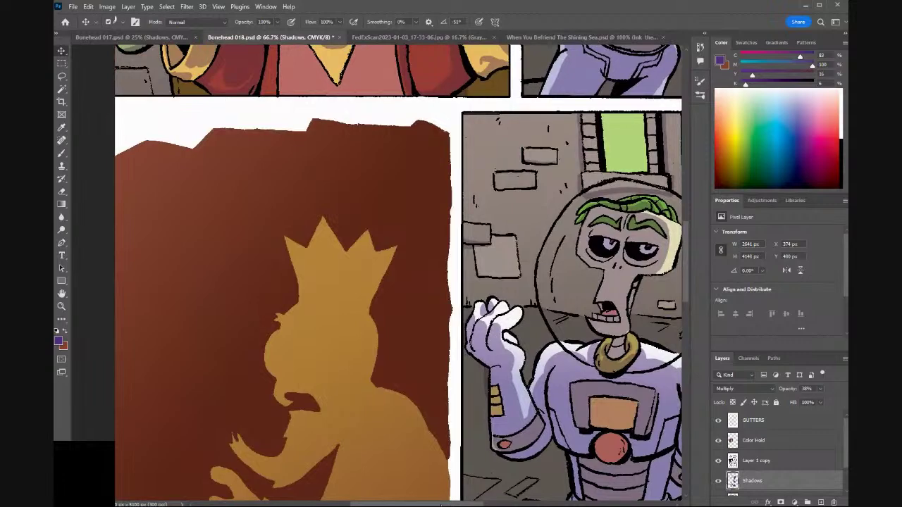
drag(428, 505, 389, 505)
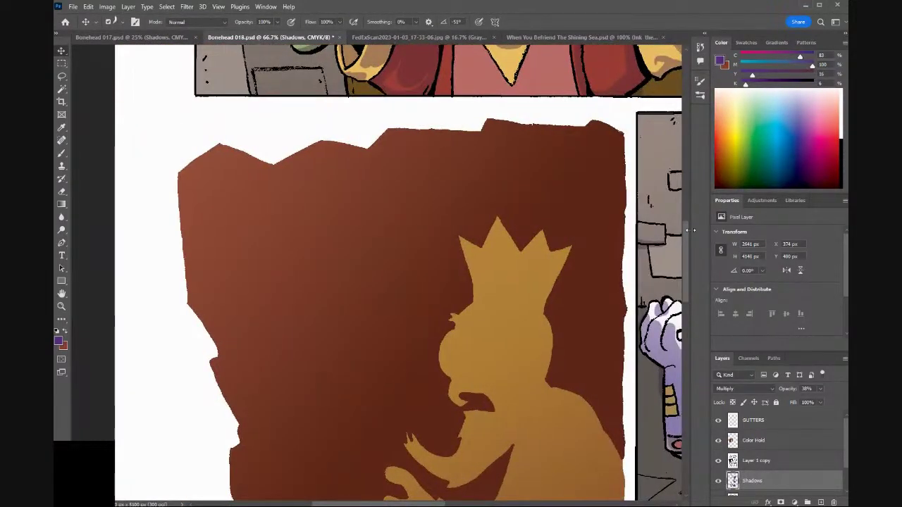
scroll(683, 239, down, 1)
scroll(687, 249, down, 2)
scroll(686, 254, down, 2)
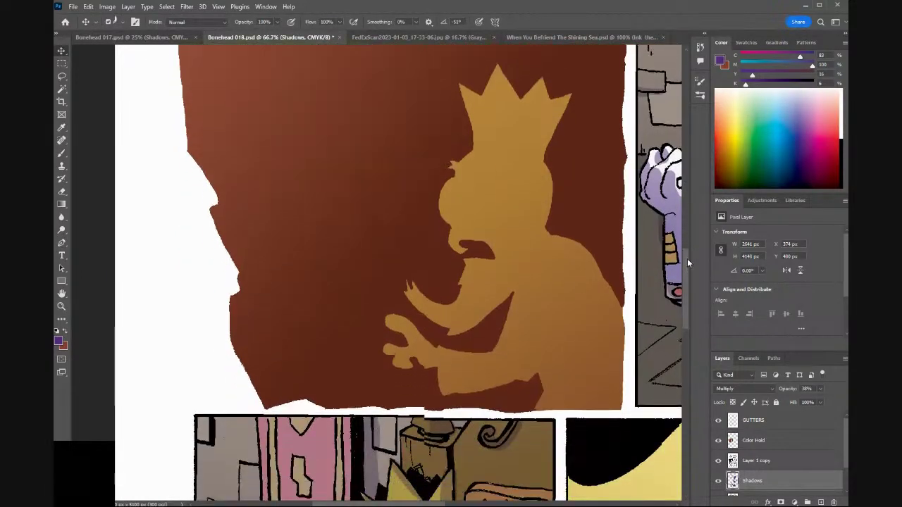
scroll(686, 243, up, 4)
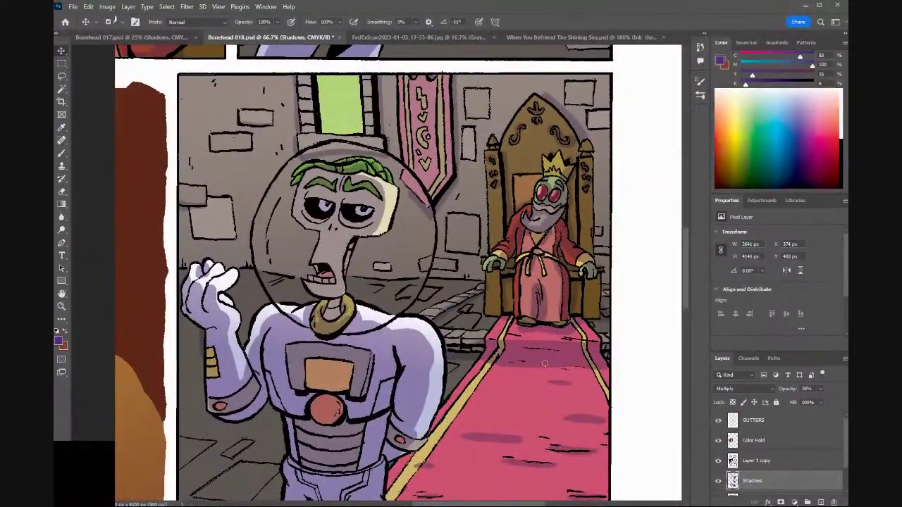
key(e)
drag(536, 215, 547, 214)
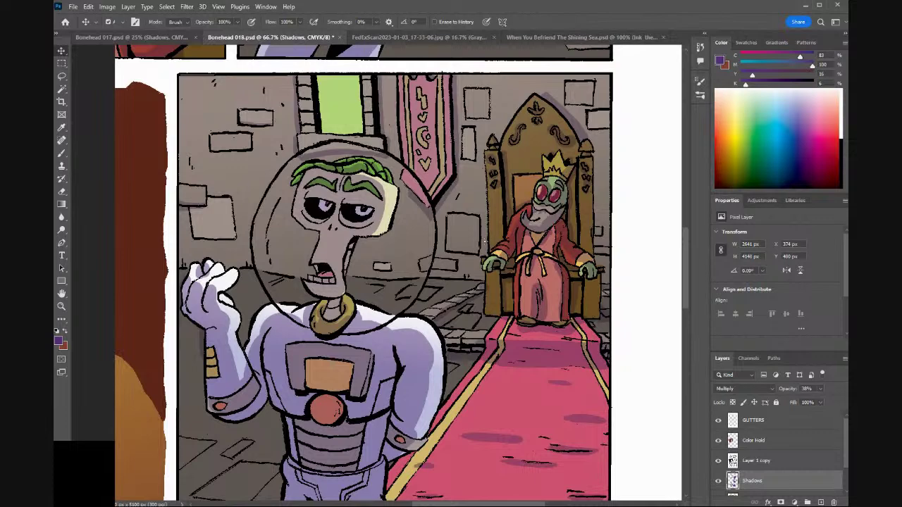
key(b)
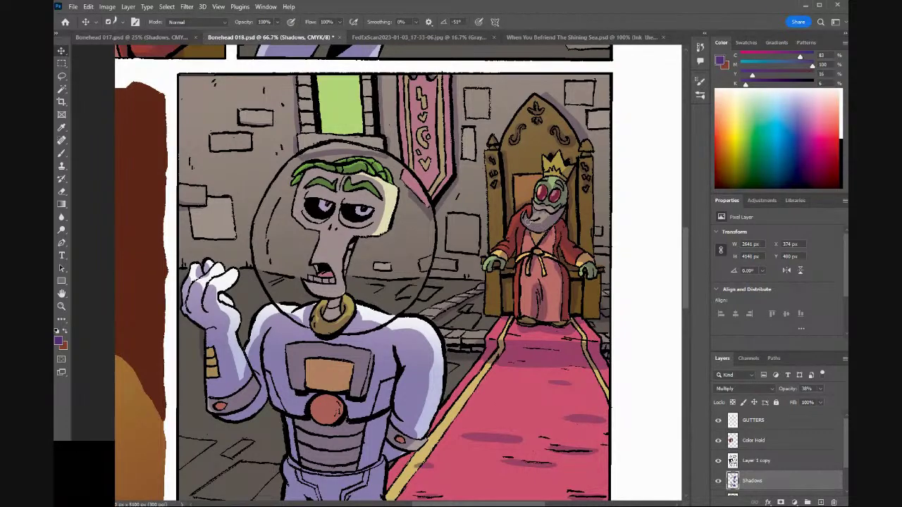
drag(541, 221, 552, 210)
key(e)
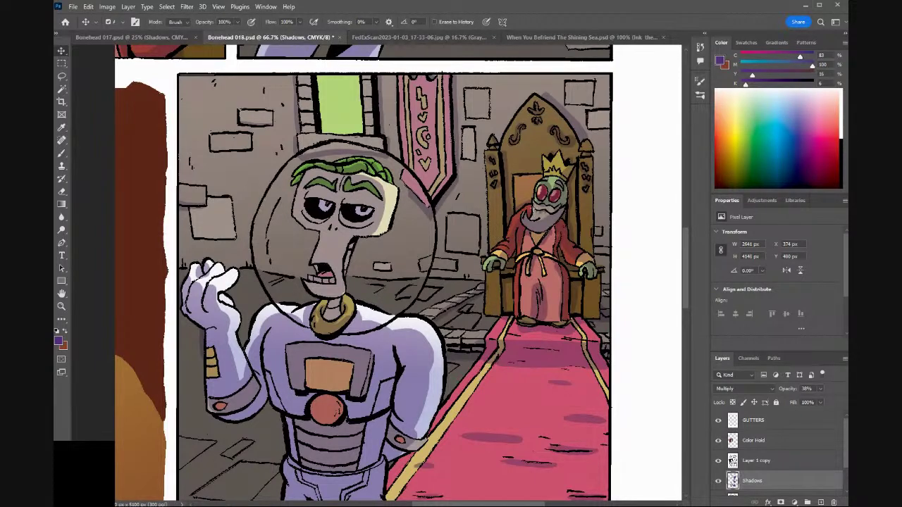
drag(542, 213, 545, 214)
Paint and clean up shadows along the carved frame and backrest of the king's throne.
key(b)
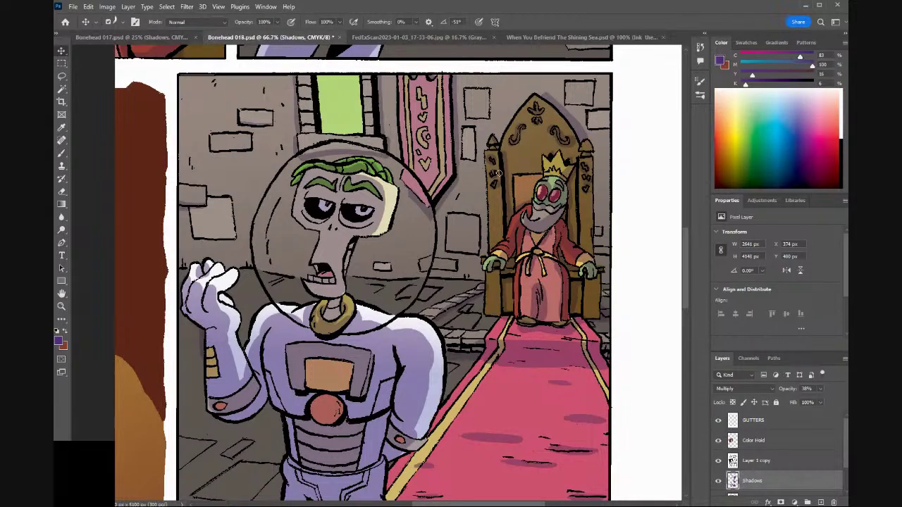
key(e)
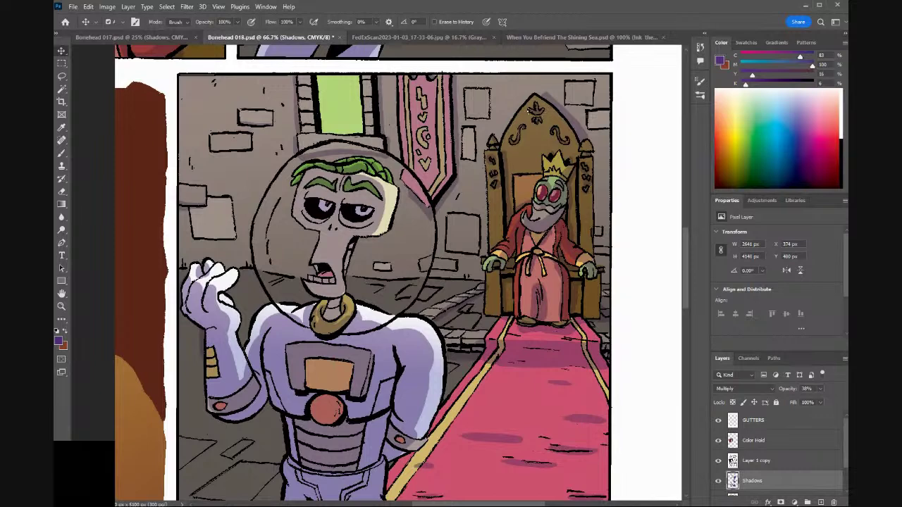
key(b)
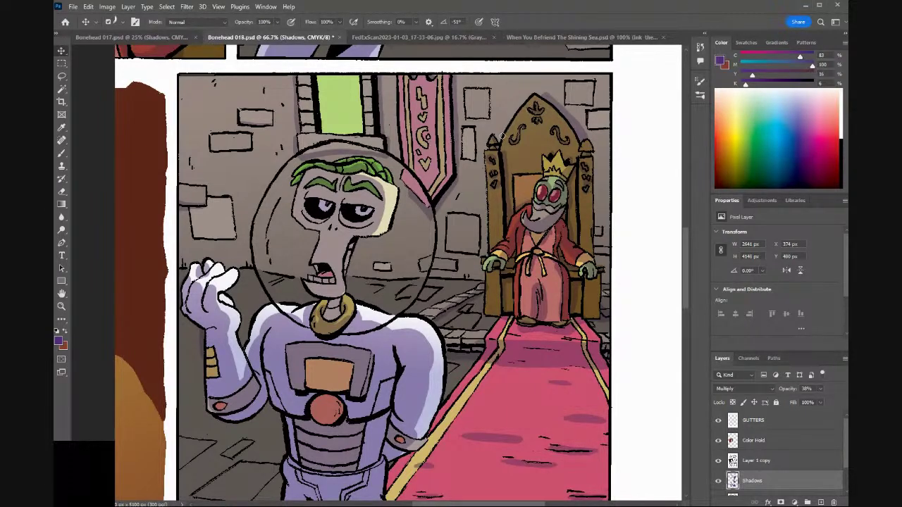
key(e)
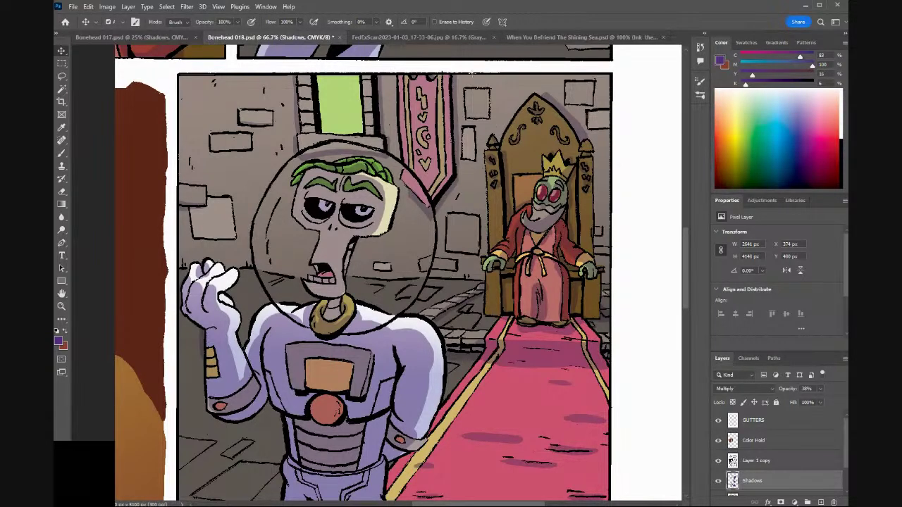
Consult the scanned black-and-white page and retouch the shadows on the king's upper robe in Bonehead 018.psd.
click(412, 38)
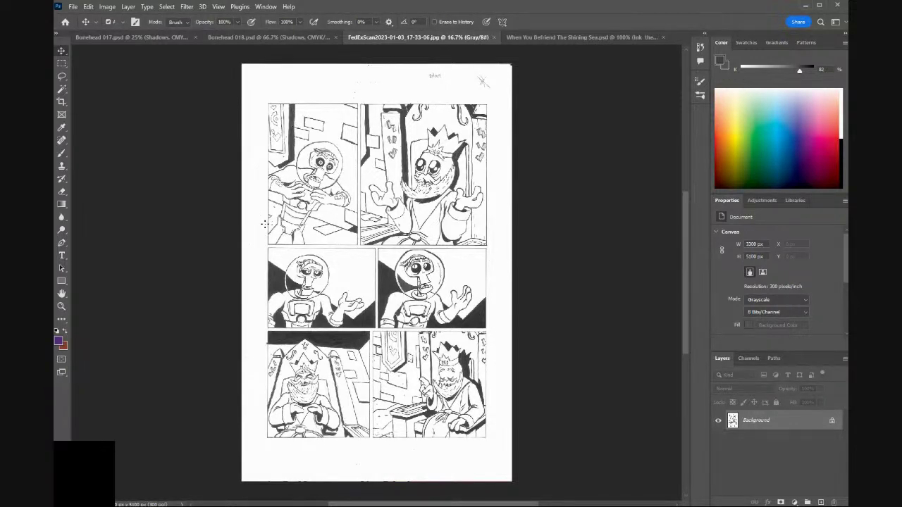
click(251, 38)
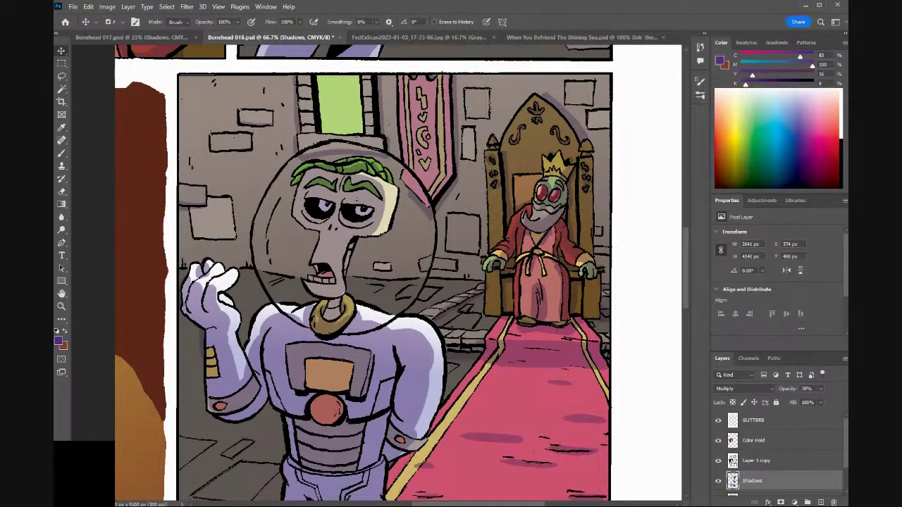
drag(528, 230, 530, 239)
key(b)
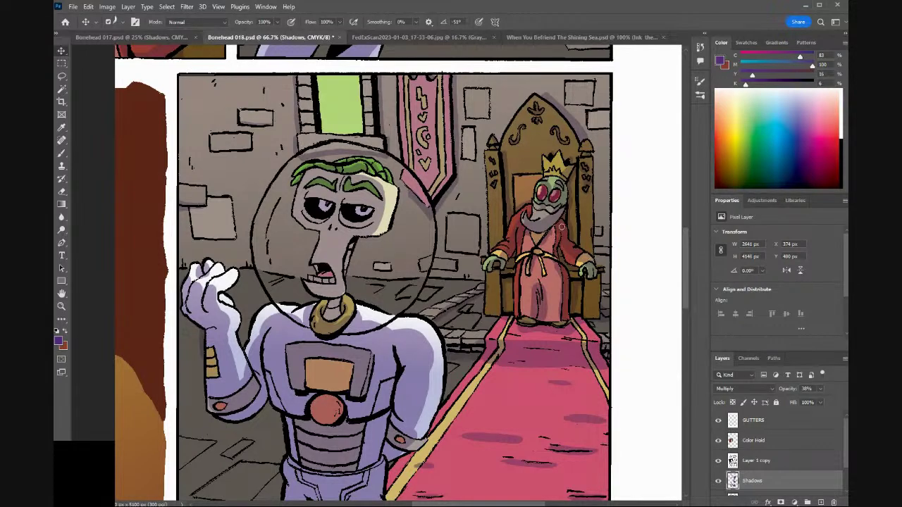
key(e)
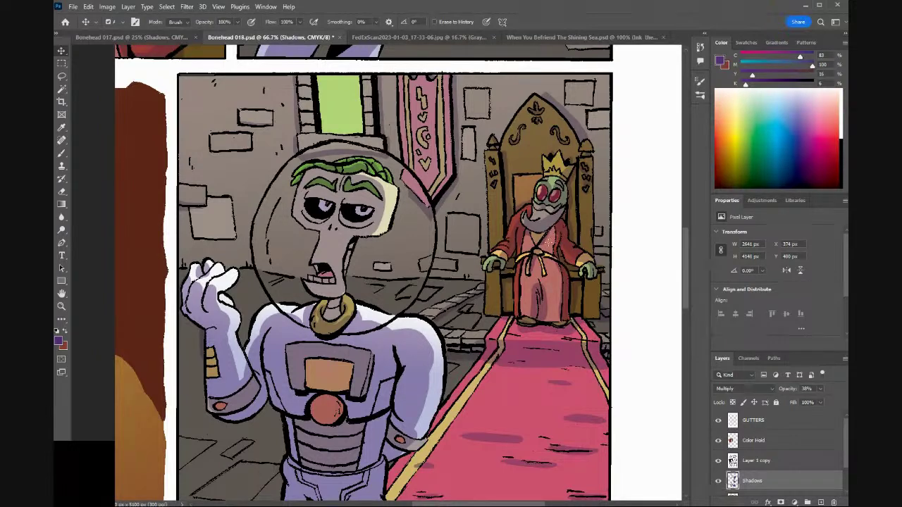
key(b)
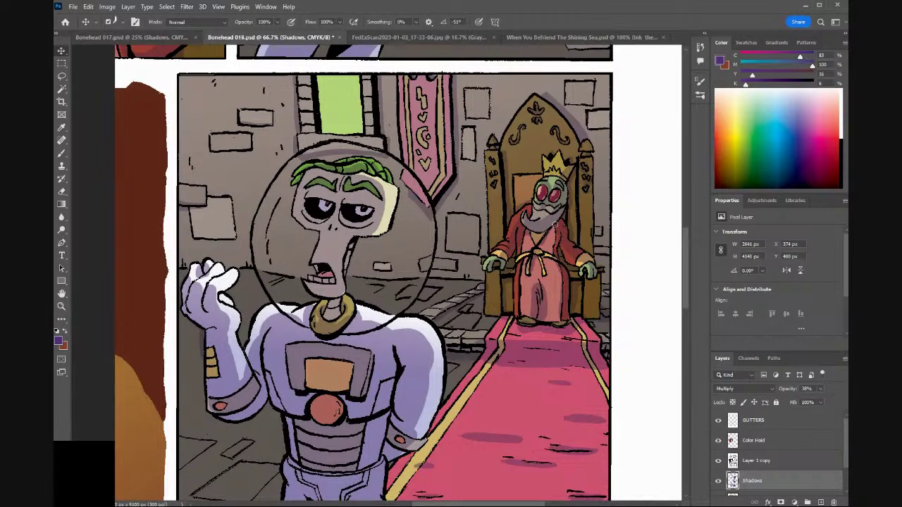
Paint and clean up shadows on the lower part of the seated king's pink robe.
key(i)
key(b)
key(i)
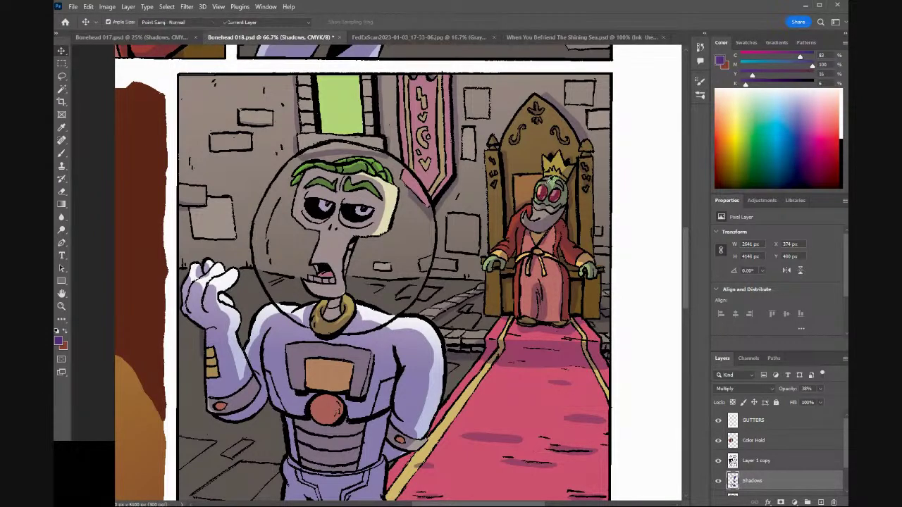
key(b)
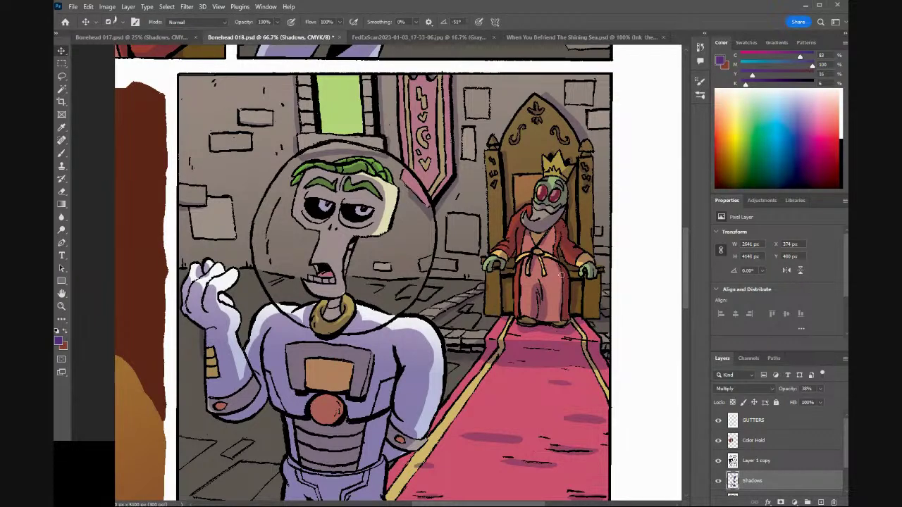
key(e)
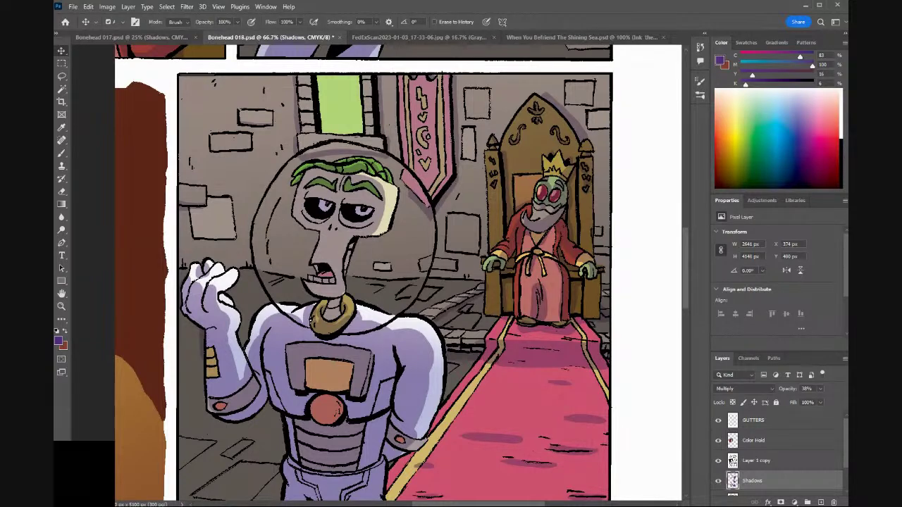
key(b)
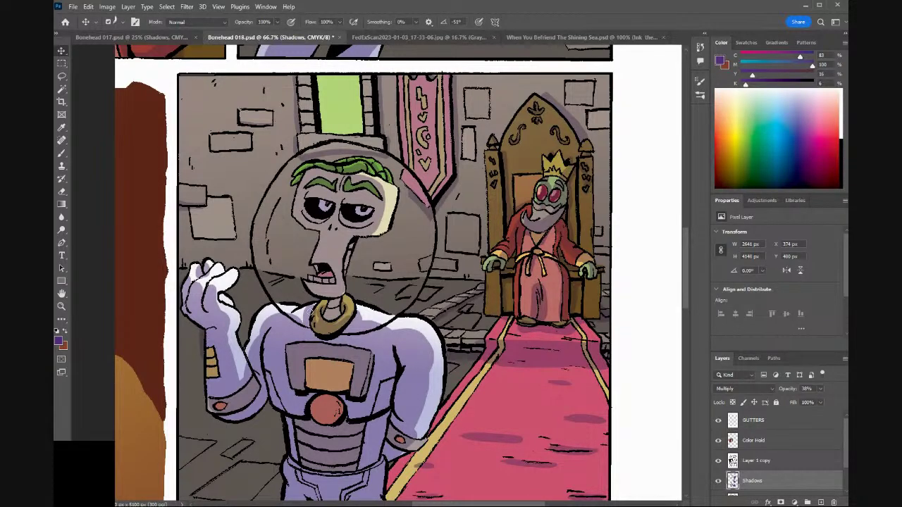
Trim and touch up the shadows around the astronaut's jaw and neck ring in the throne room panel.
key(e)
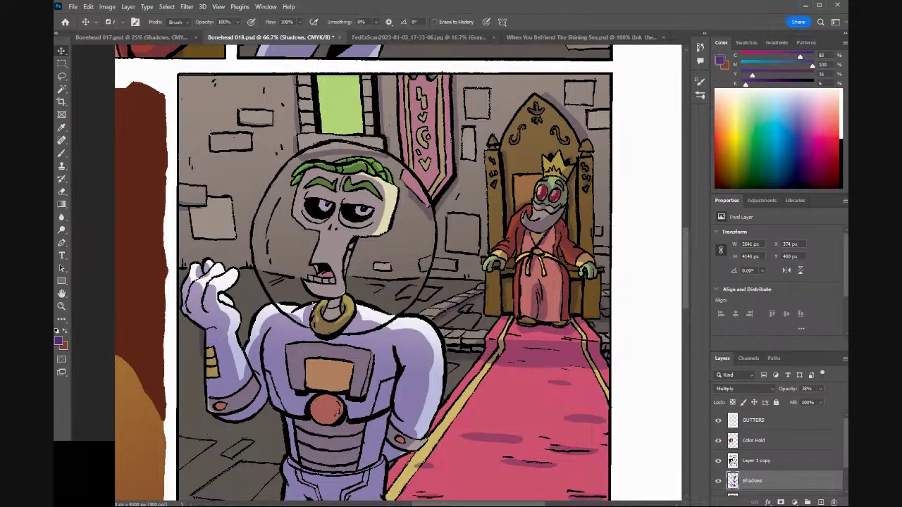
drag(305, 303, 314, 312)
key(b)
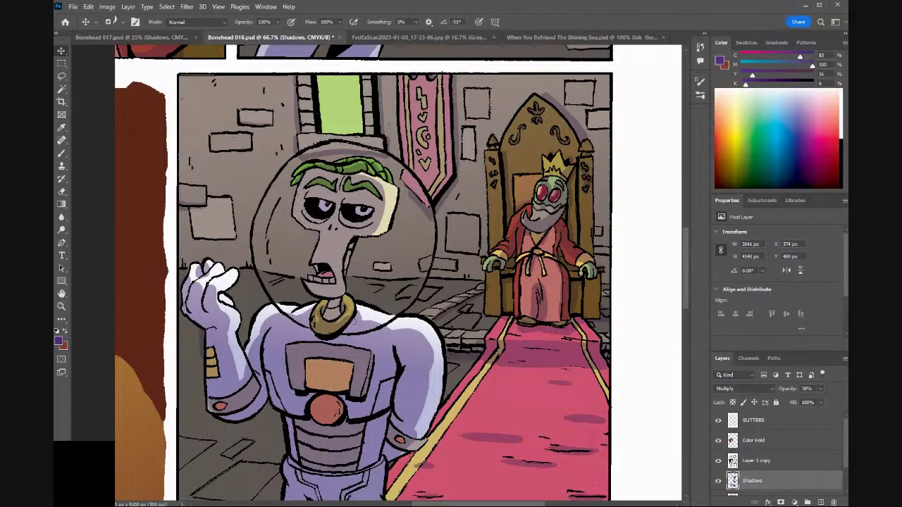
key(e)
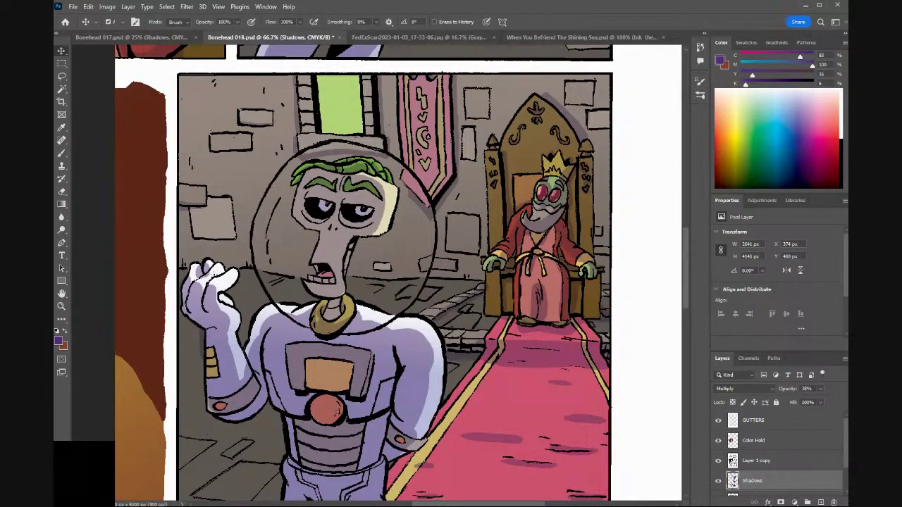
Thin the shadow streaks under the ink marks on the lower part of the red carpet.
key(i)
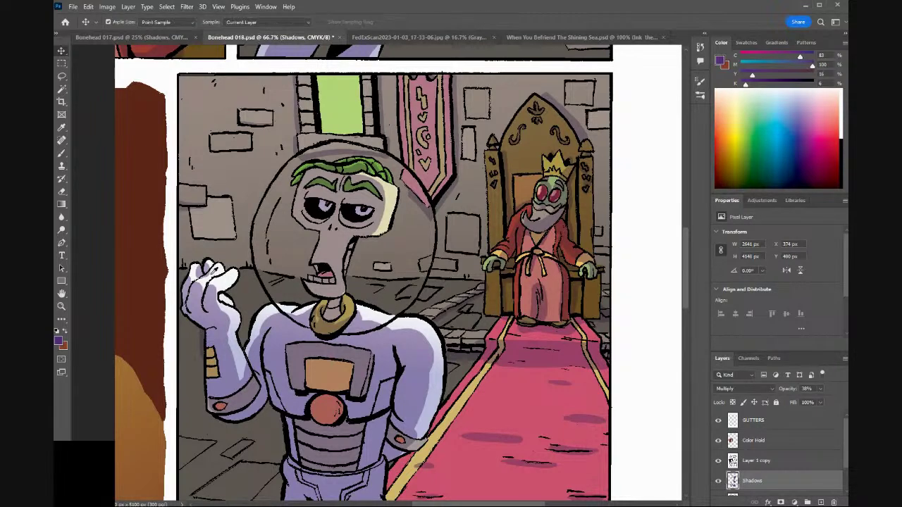
key(b)
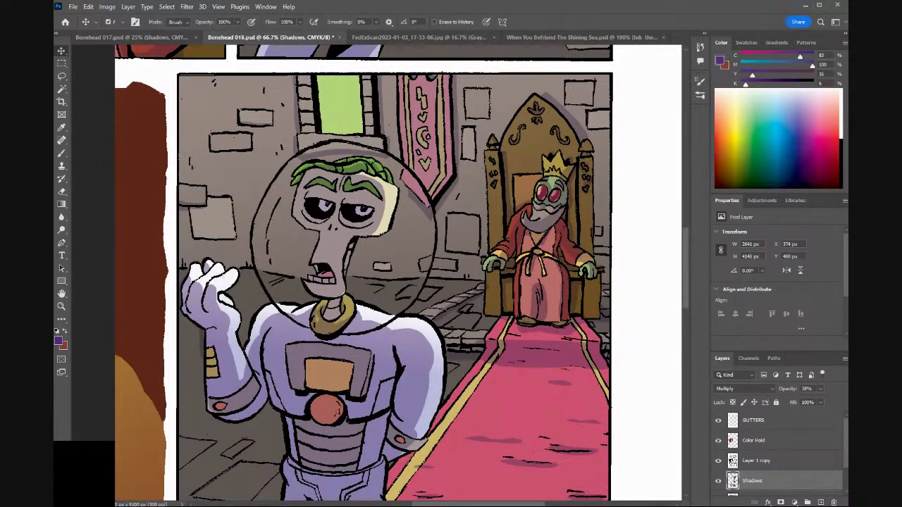
key(i)
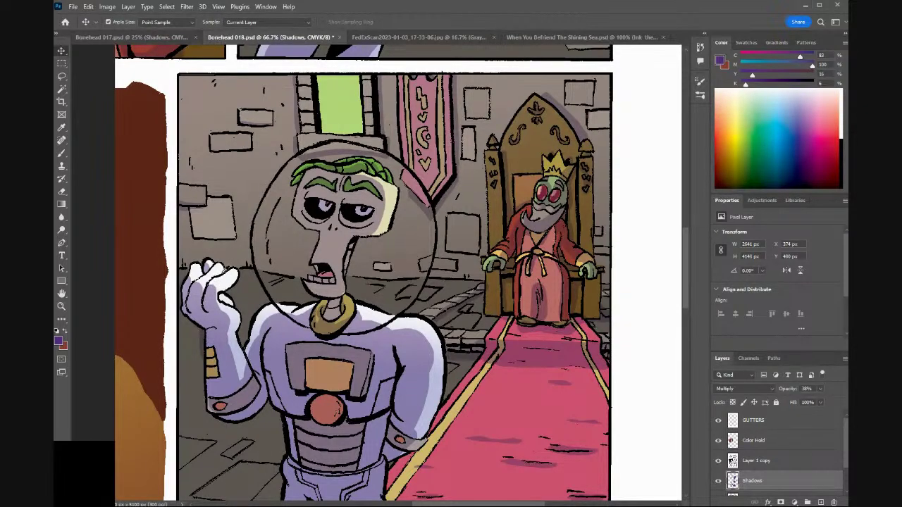
key(b)
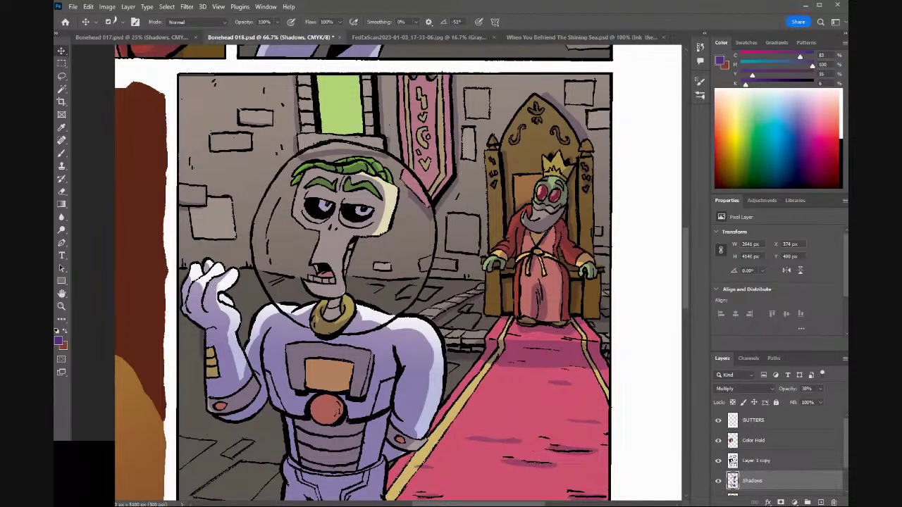
Paint and refine shadows on the astronaut's raised glove and forearm cuff.
drag(227, 275, 227, 275)
mouse_move(201, 282)
mouse_down()
mouse_move(192, 286)
mouse_move(211, 272)
mouse_move(190, 289)
mouse_move(185, 283)
mouse_up()
key(i)
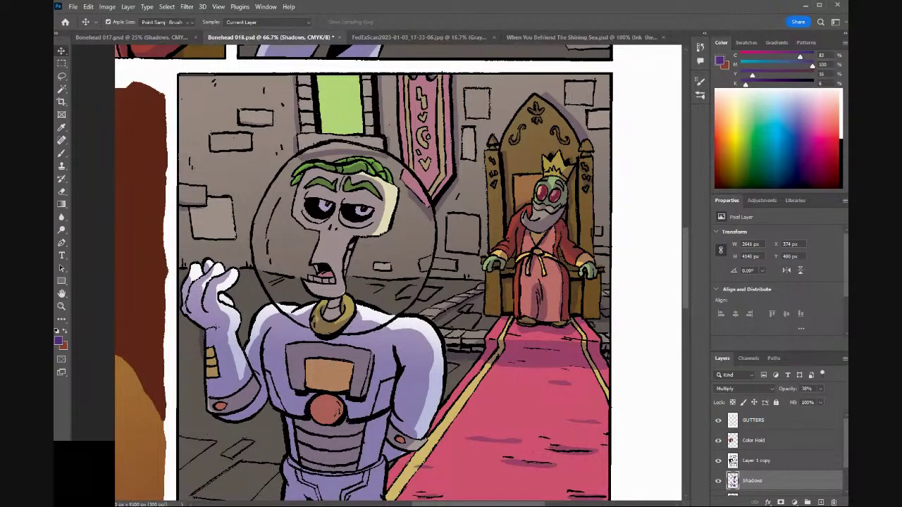
key(b)
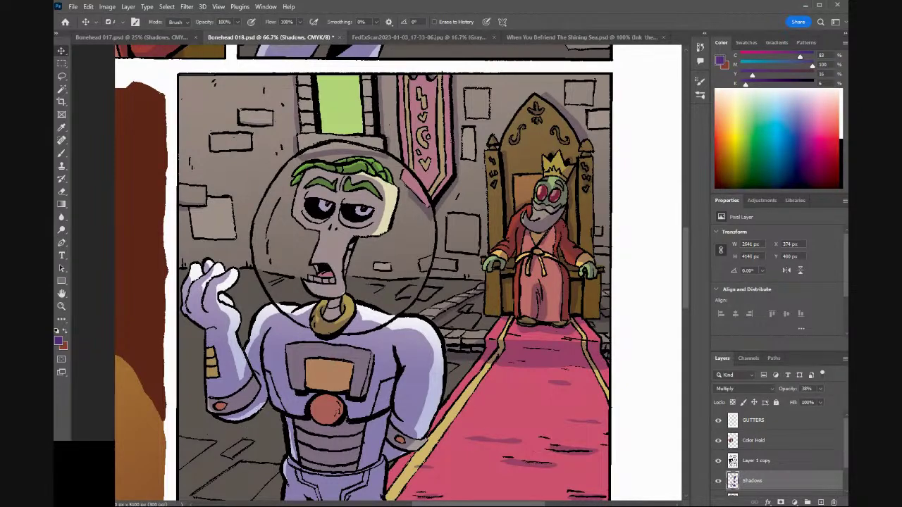
key(i)
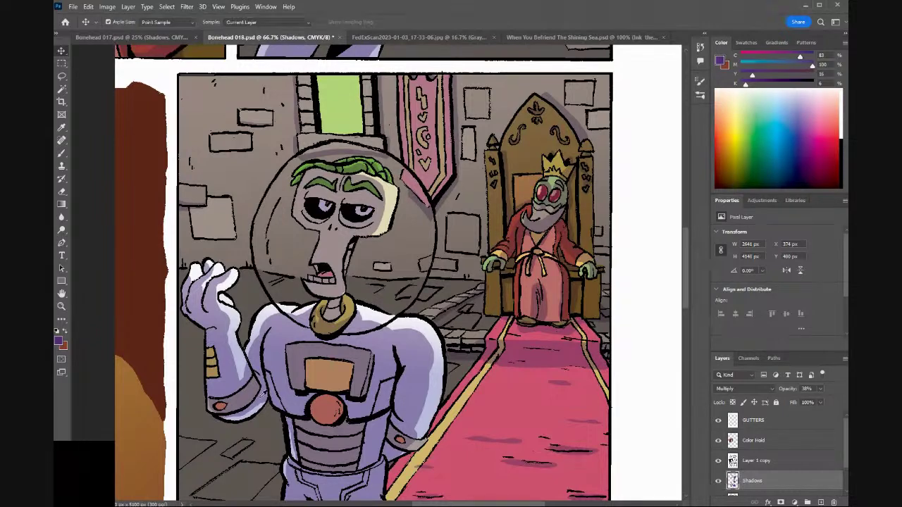
Erase excess shadow on the upper part of the red carpet, just below the throne steps.
key(b)
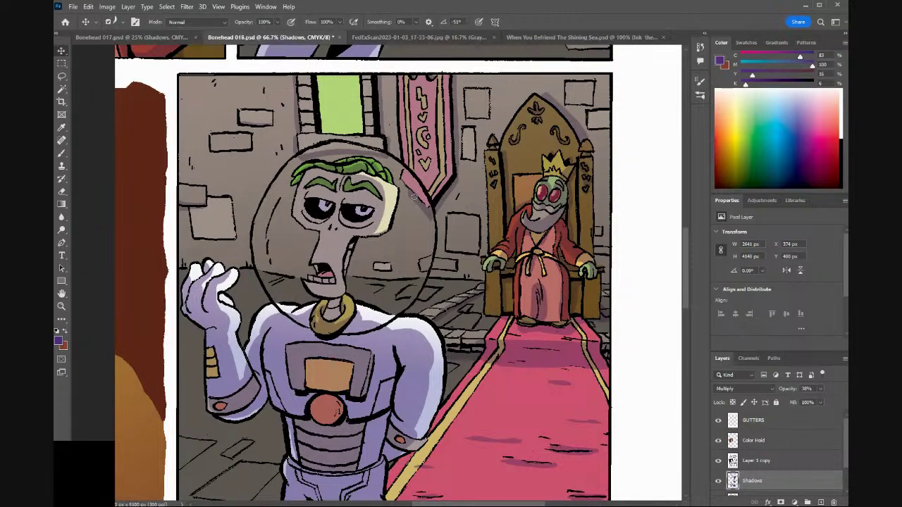
key(e)
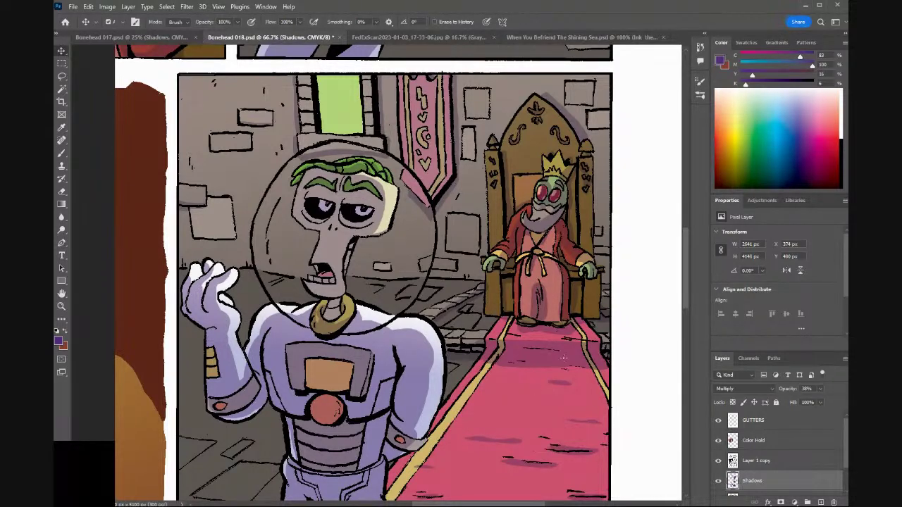
mouse_move(602, 361)
mouse_down()
mouse_move(503, 361)
mouse_move(553, 365)
mouse_move(519, 360)
mouse_move(493, 366)
mouse_move(486, 379)
mouse_move(604, 355)
mouse_move(599, 364)
mouse_move(523, 369)
mouse_move(578, 370)
mouse_move(551, 366)
mouse_up()
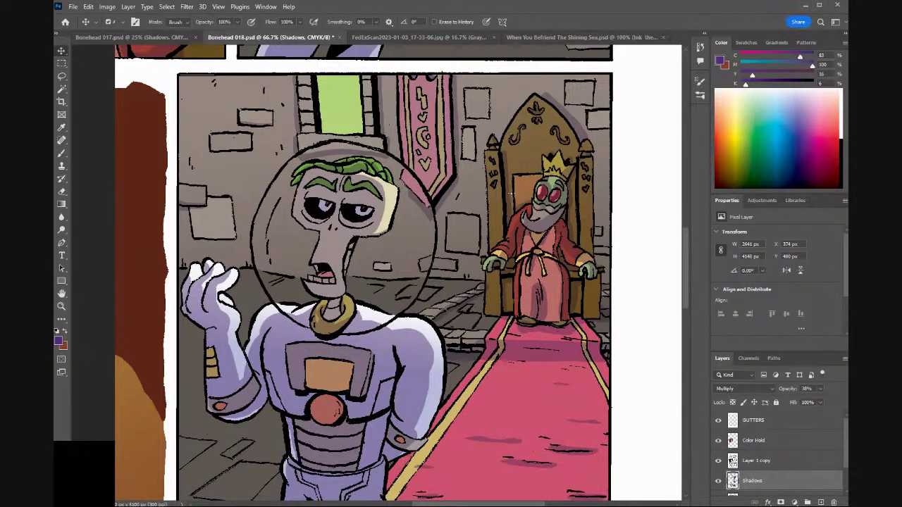
Touch up shadows along the throne's side post and armrest and on the neighbouring carpet, stone steps and wall.
key(i)
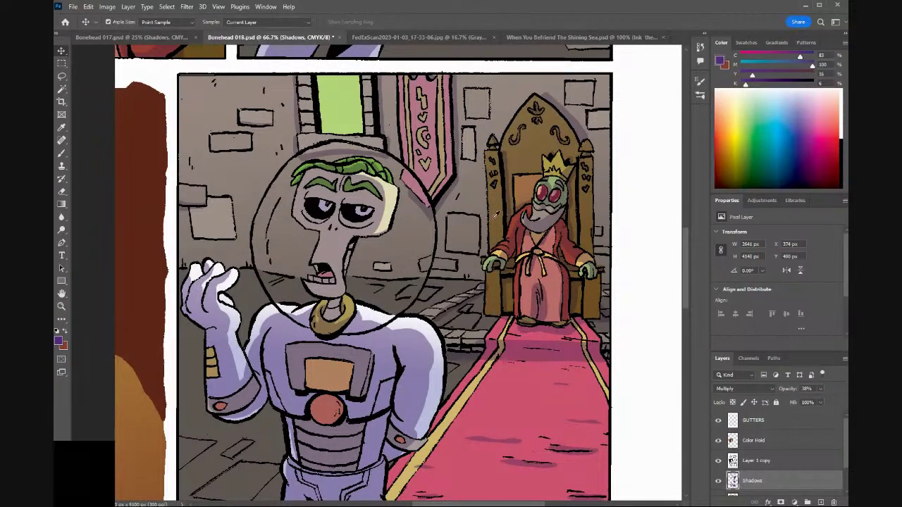
key(b)
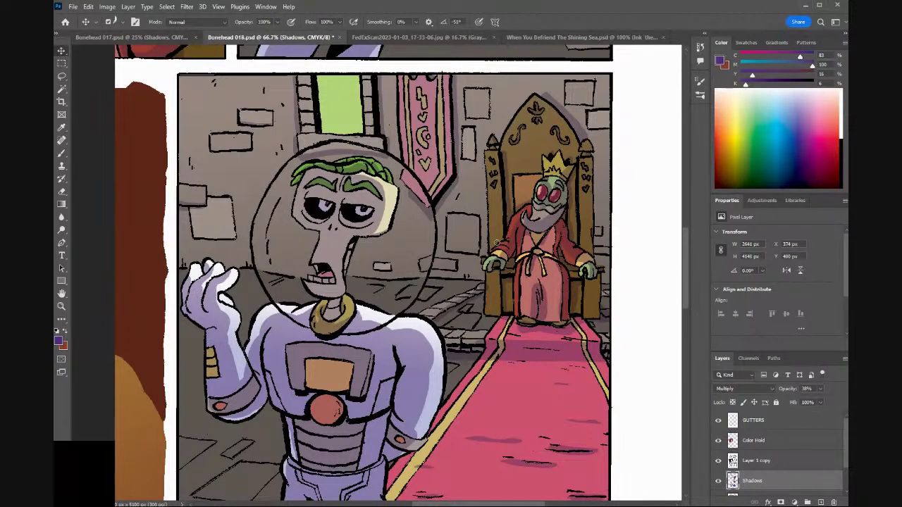
key(e)
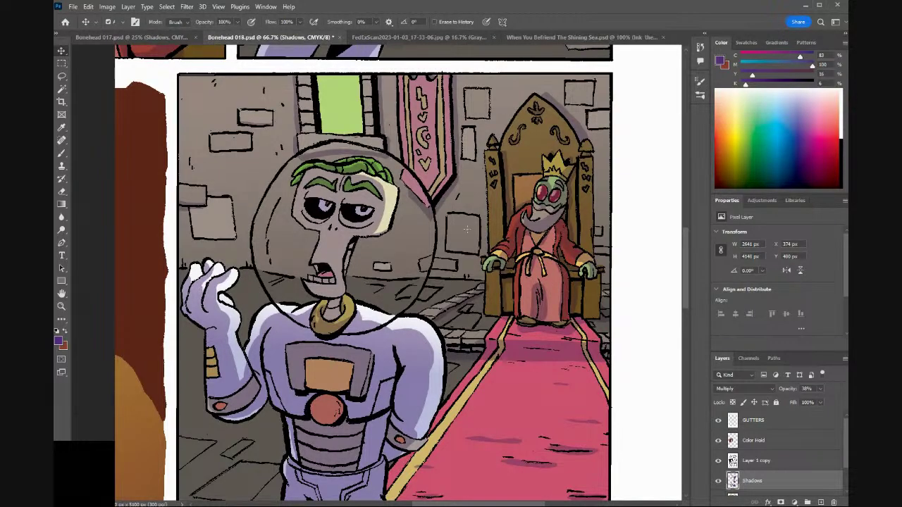
key(i)
key(b)
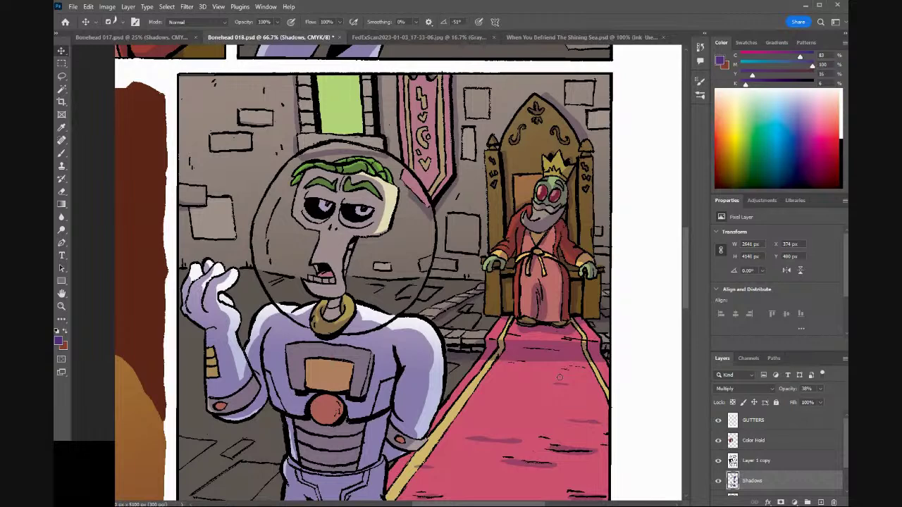
key(e)
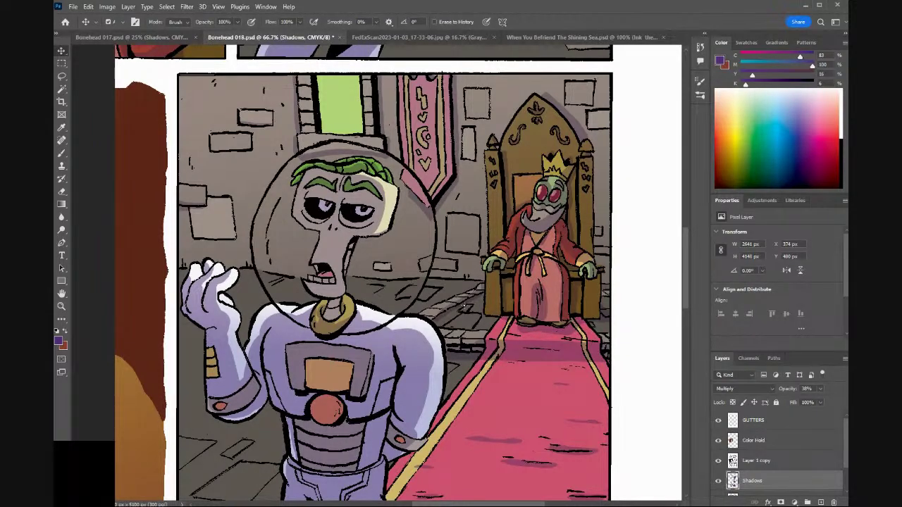
key(b)
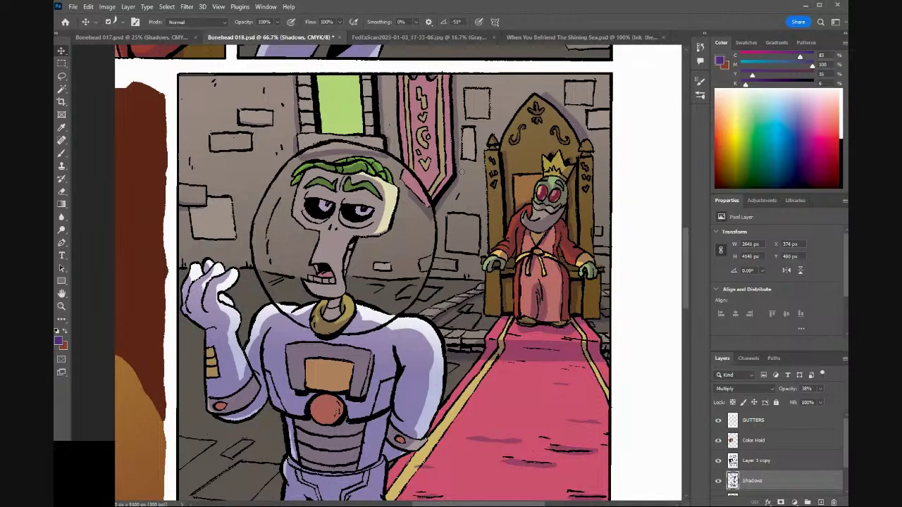
Close the scanned page and When You Befriend The Shining Sea.psd, and trim the shadow at the astronaut's hip.
scroll(683, 281, down, 3)
key(e)
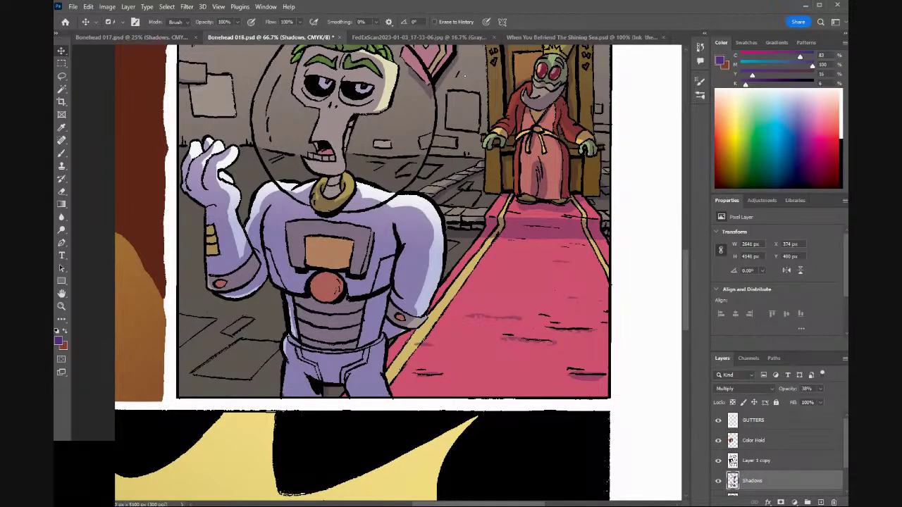
click(494, 37)
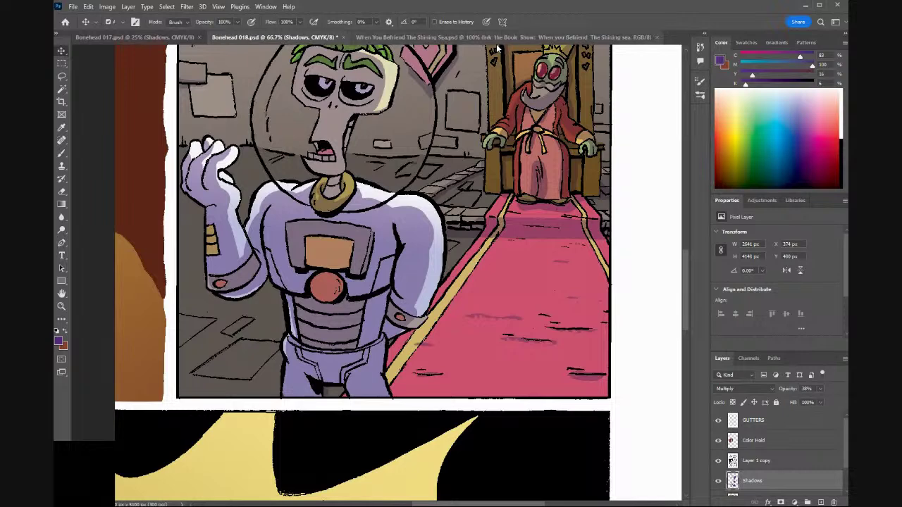
click(656, 38)
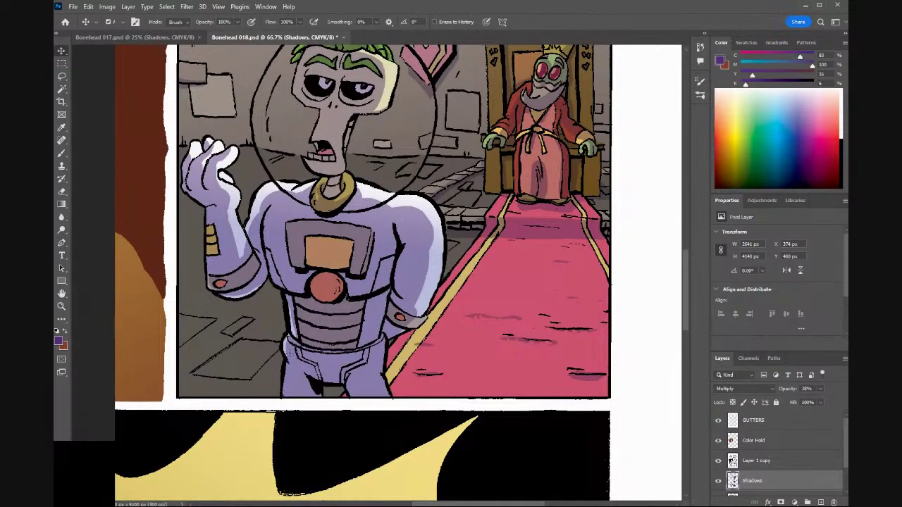
drag(288, 384, 293, 367)
key(alt+bracketright)
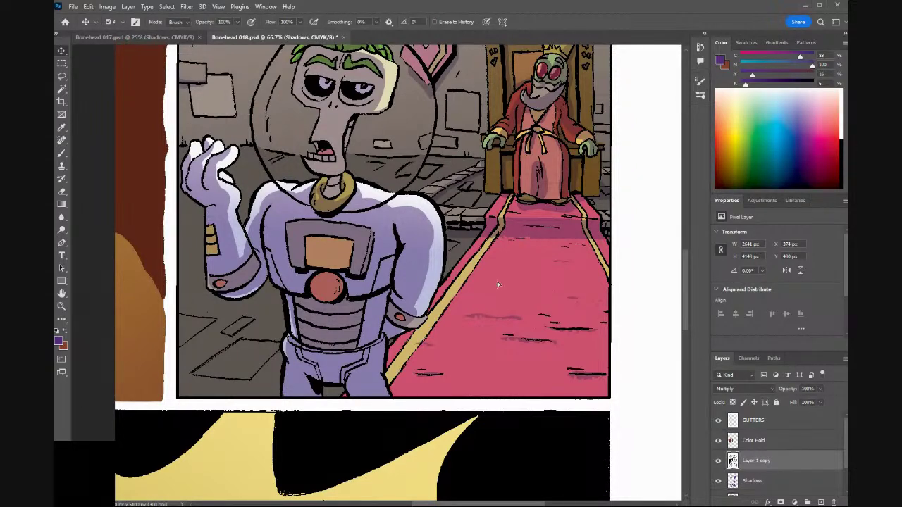
drag(498, 285, 623, 252)
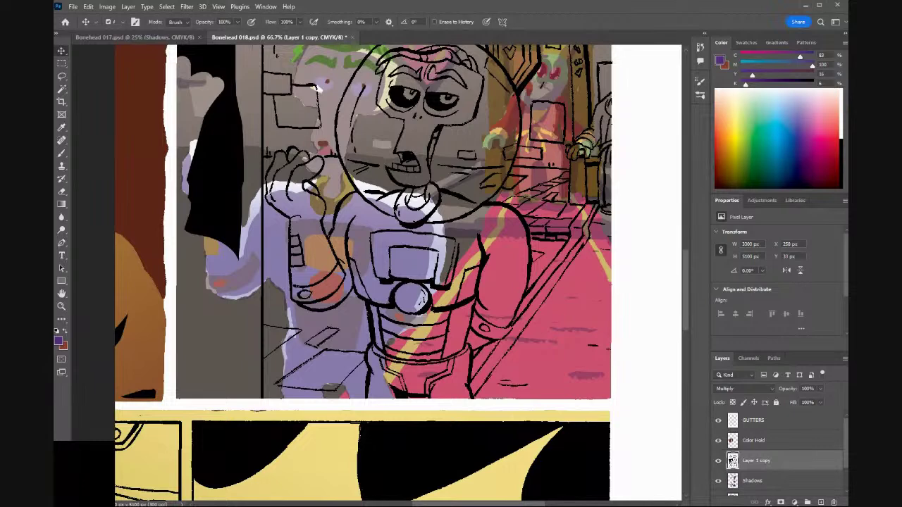
key(ctrl+z)
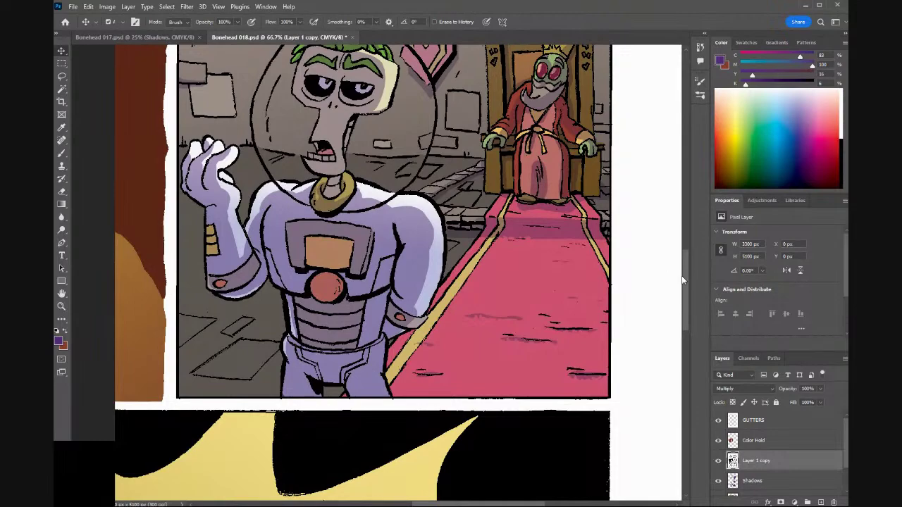
Review the shading across the throne room panel and the yellow-background panel below it.
scroll(682, 275, up, 3)
scroll(684, 279, down, 3)
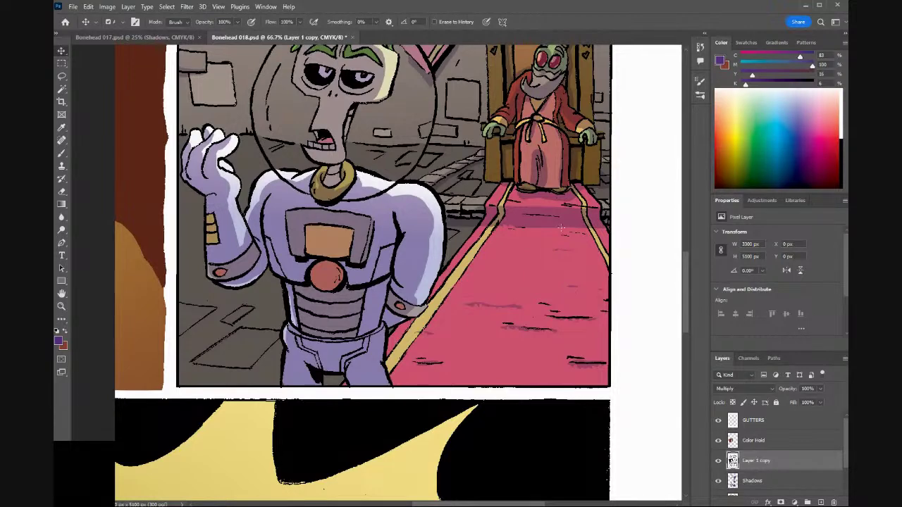
drag(687, 304, 688, 322)
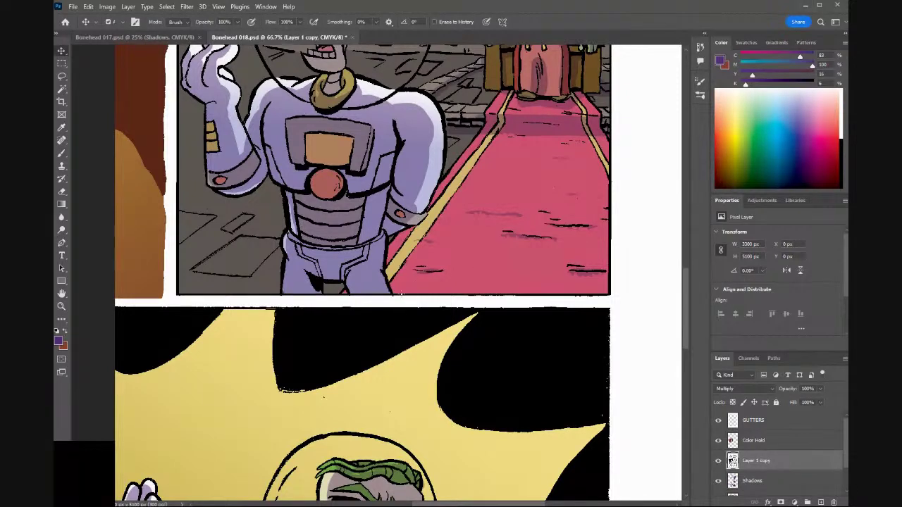
drag(687, 286, 685, 250)
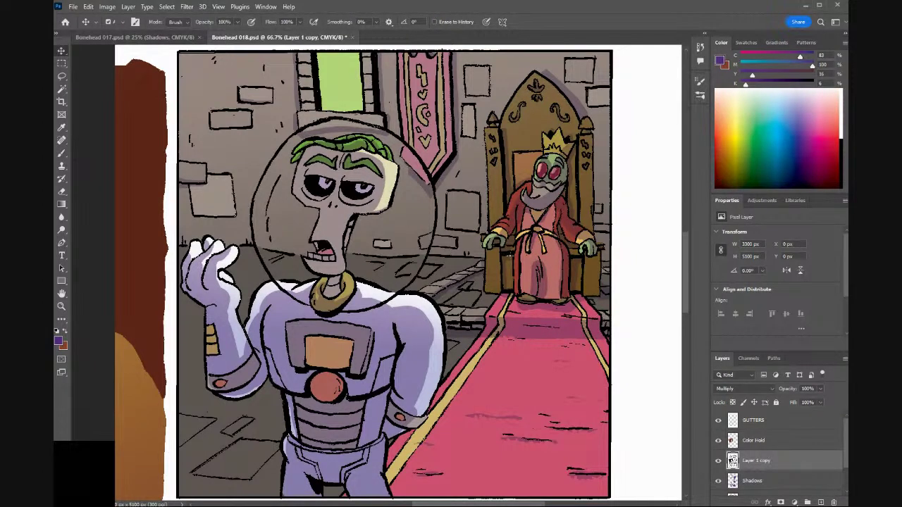
drag(689, 273, 694, 357)
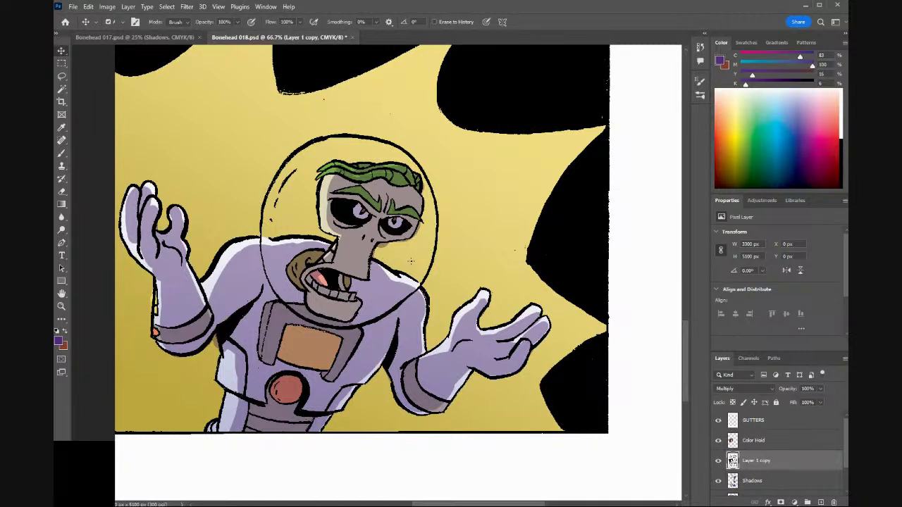
Trim the shadows around the seated king's beard and robe on the Shadows layer with the 6 px Hard Round eraser.
key(alt+bracketleft)
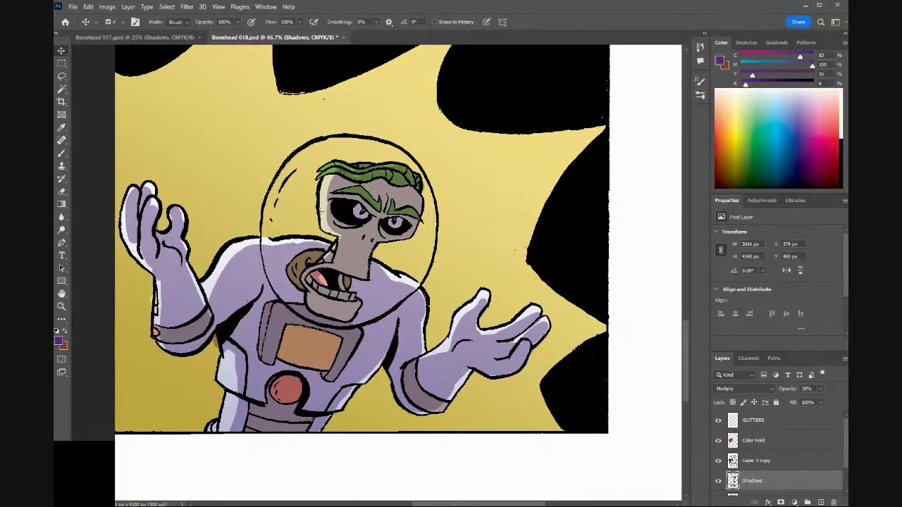
scroll(687, 228, up, 3)
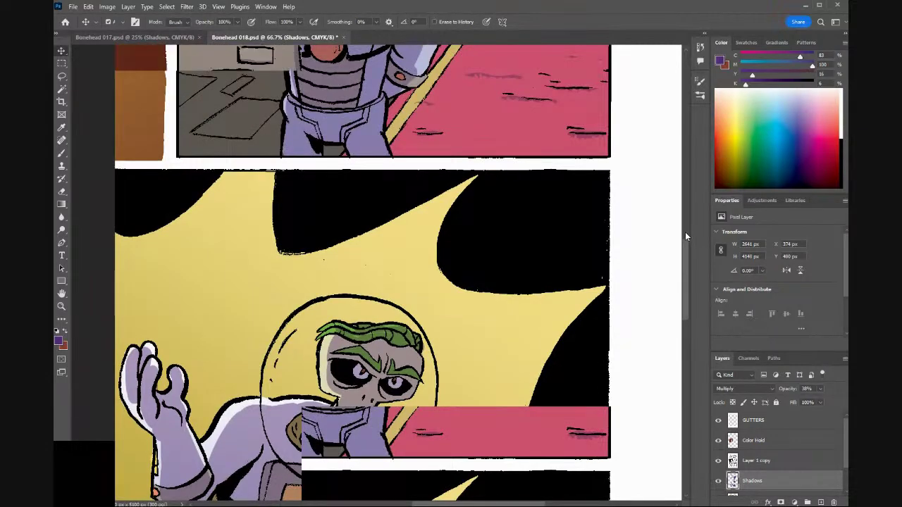
scroll(685, 232, up, 5)
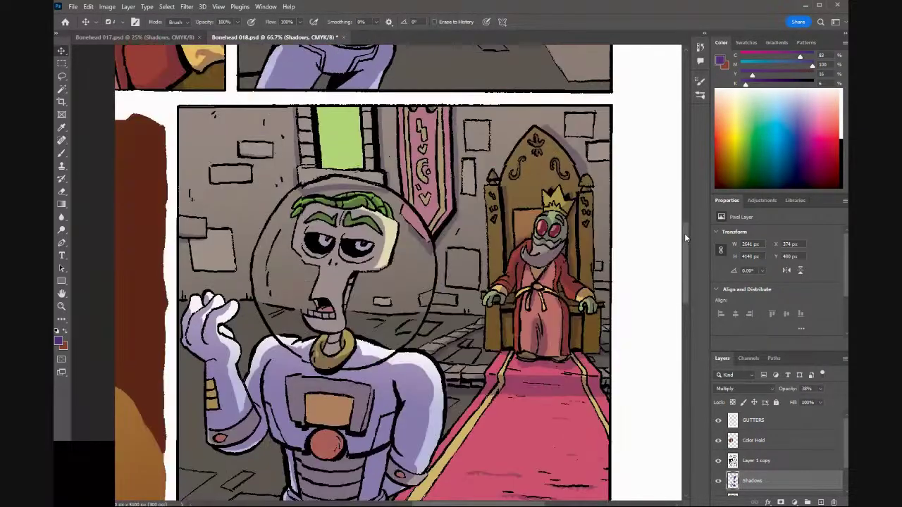
scroll(686, 254, down, 1)
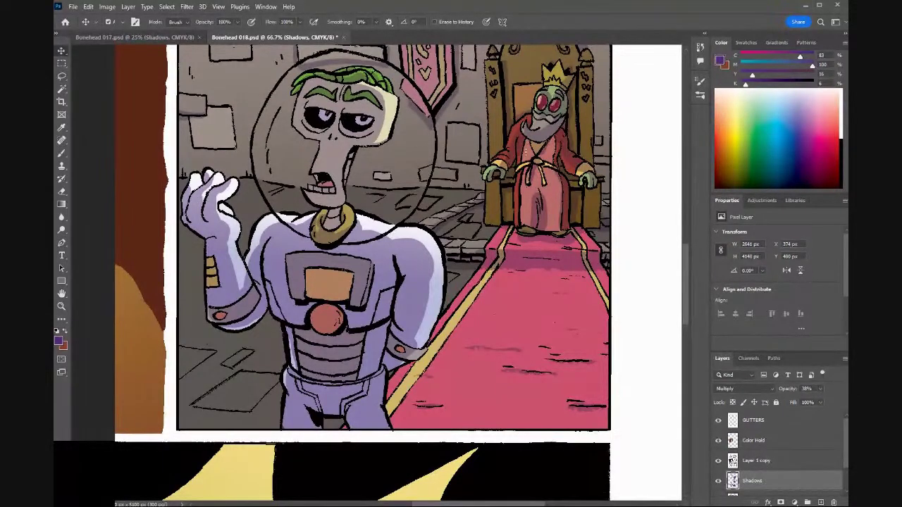
click(540, 131)
drag(550, 137, 541, 131)
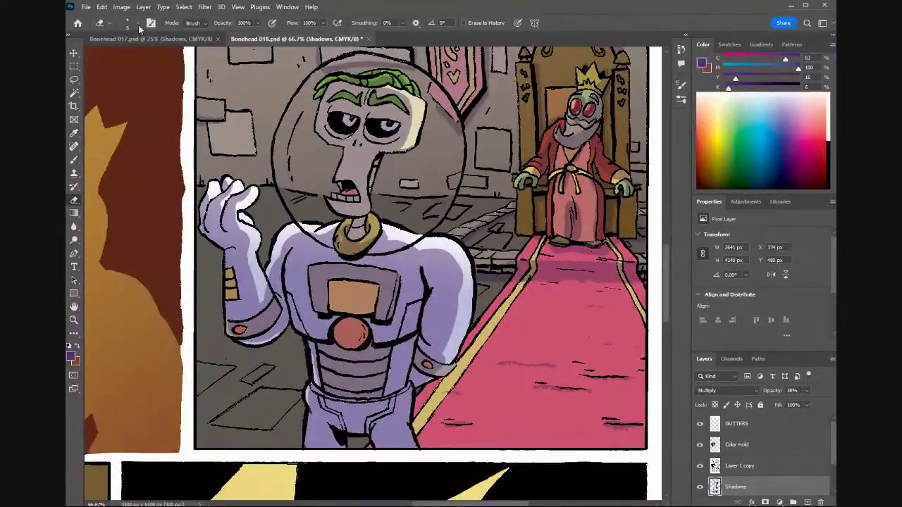
click(138, 22)
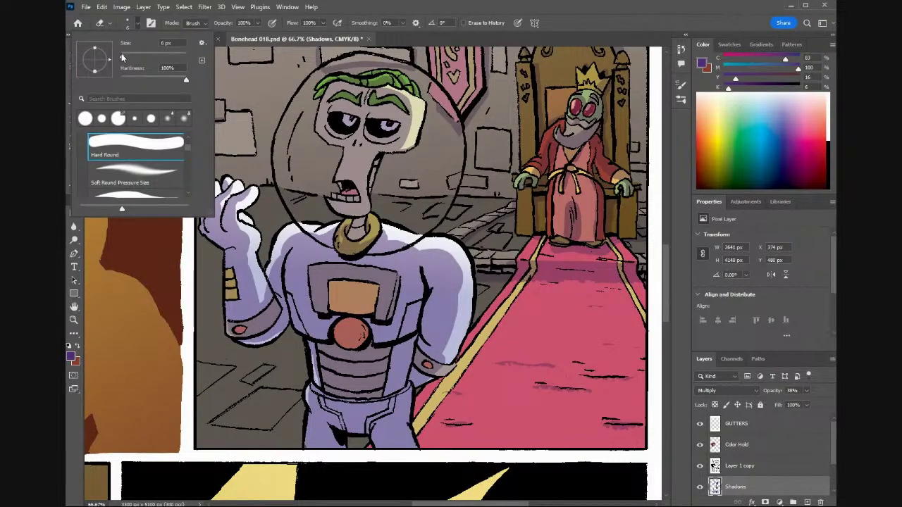
click(380, 7)
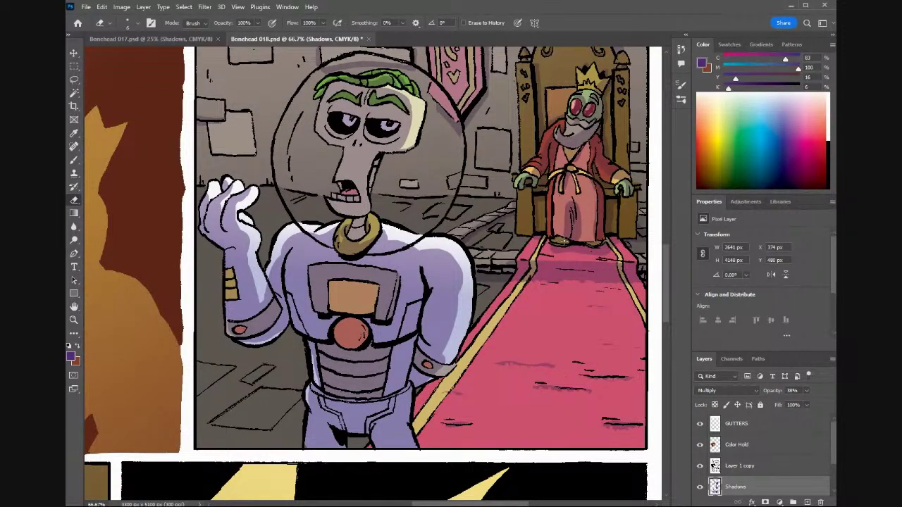
Touch up the yellow detail at the astronaut's forearm on Layer 2 in the yellow-background panel, using a yellow sampled beside it.
drag(665, 258, 679, 342)
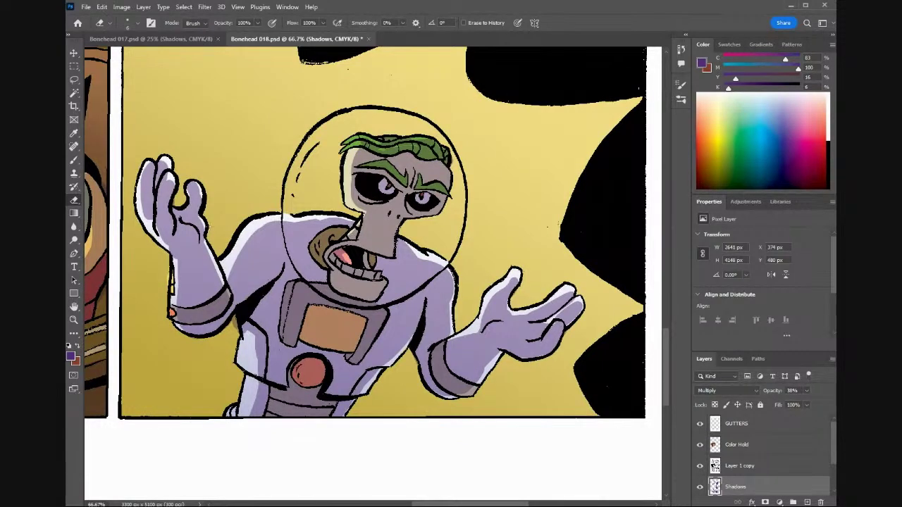
key(b)
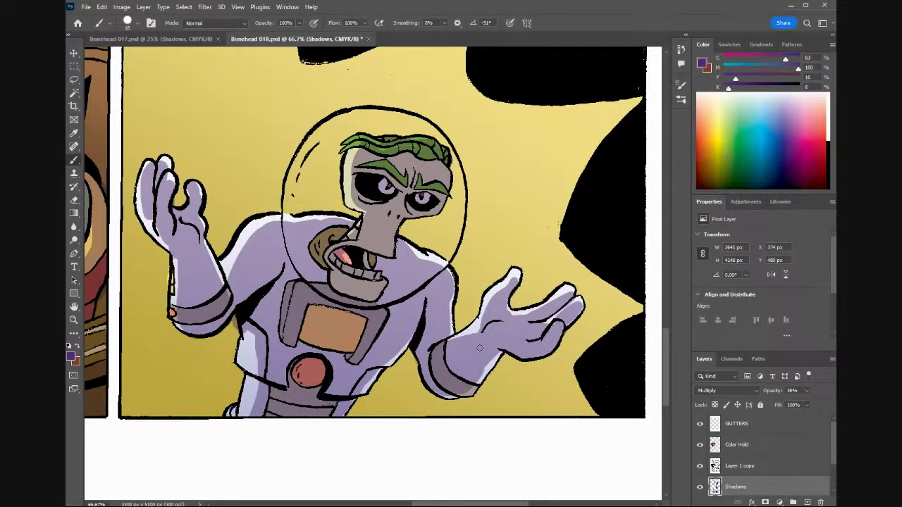
scroll(833, 465, down, 2)
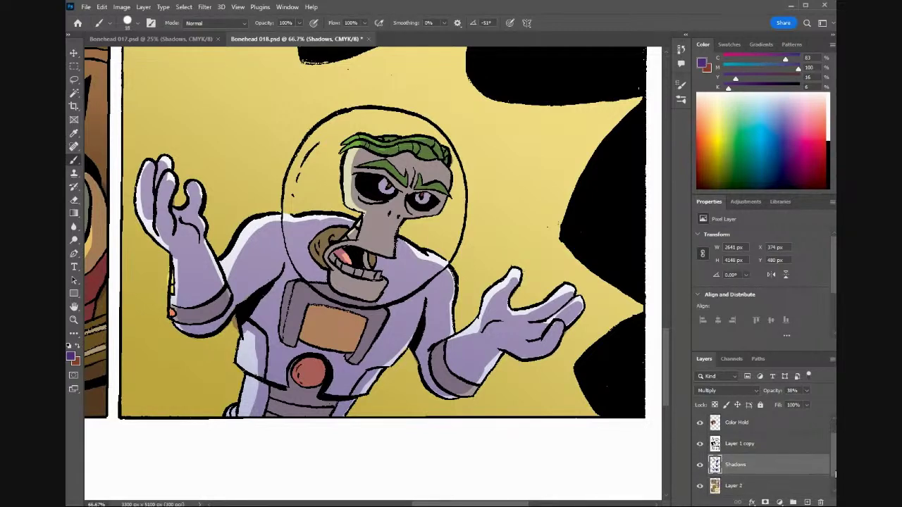
click(724, 483)
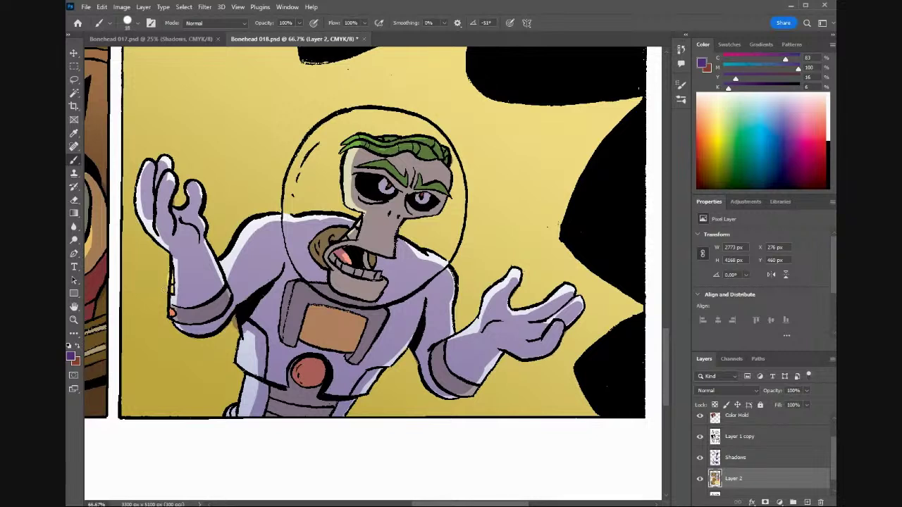
key(i)
click(170, 278)
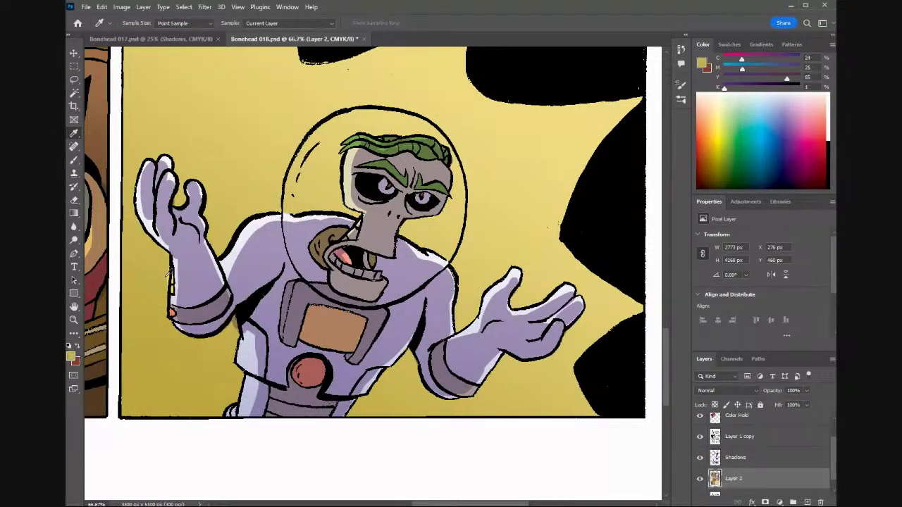
key(b)
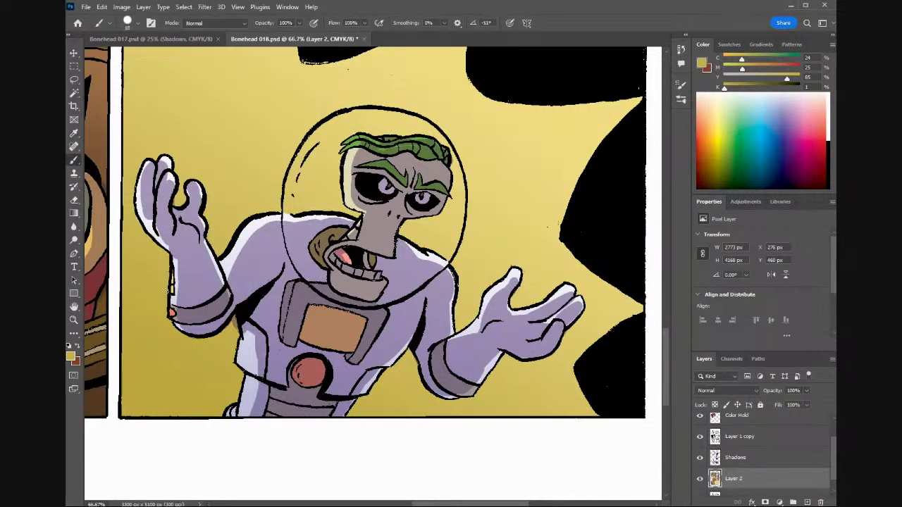
drag(167, 292, 179, 298)
Erase the stray shadow on the yellow background between the astronaut's elbow and waist on the Shadows layer.
click(725, 460)
key(e)
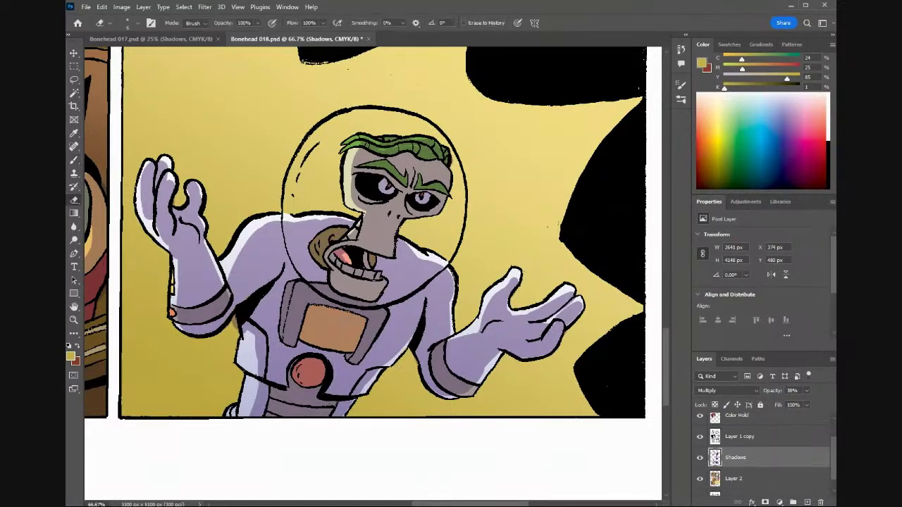
drag(236, 324, 234, 317)
Sample the dark purple shadow color and refine the shadows on the astronaut's outstretched hand beside the black shapes.
key(b)
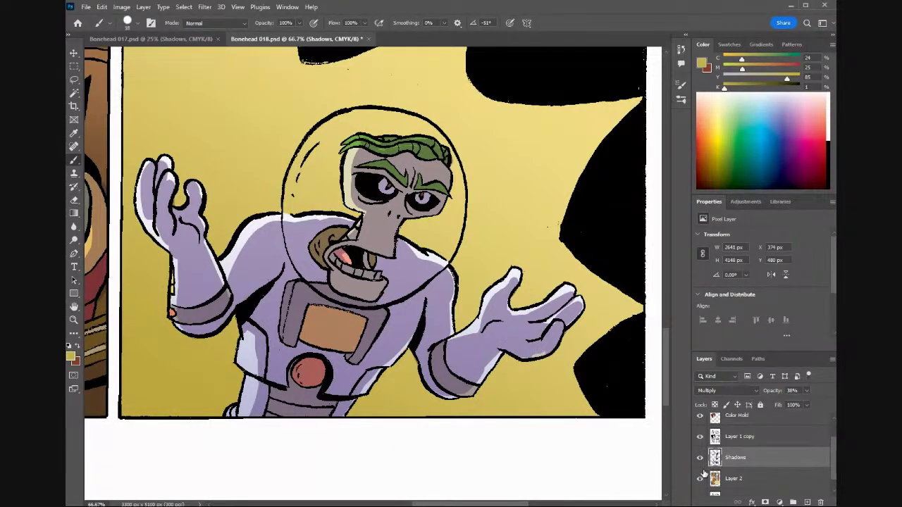
key(i)
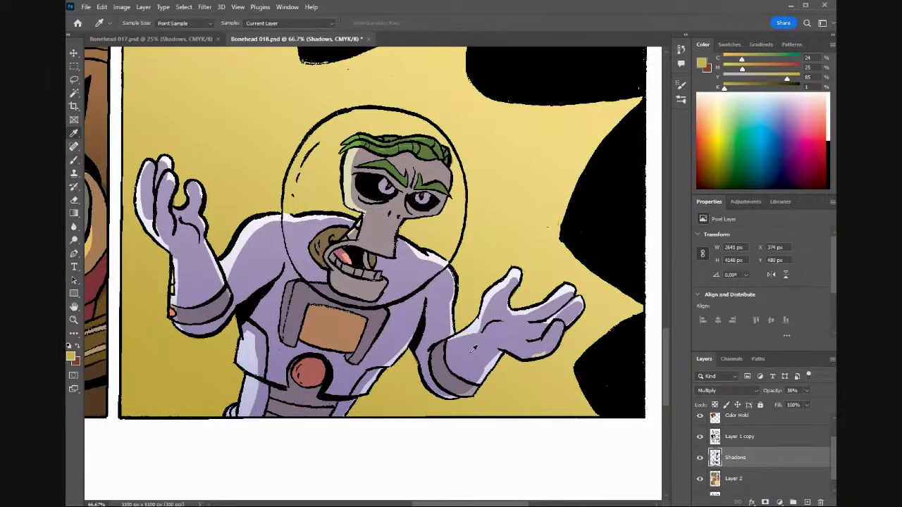
click(471, 346)
key(b)
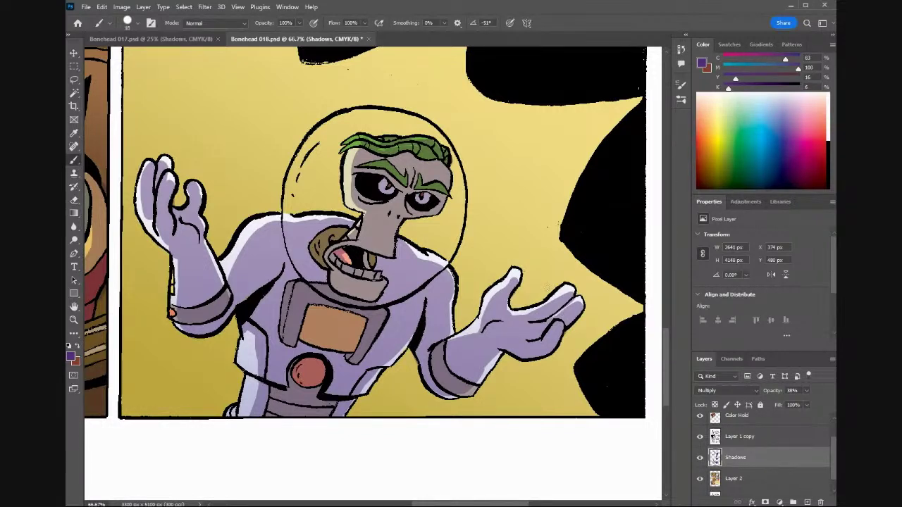
key(e)
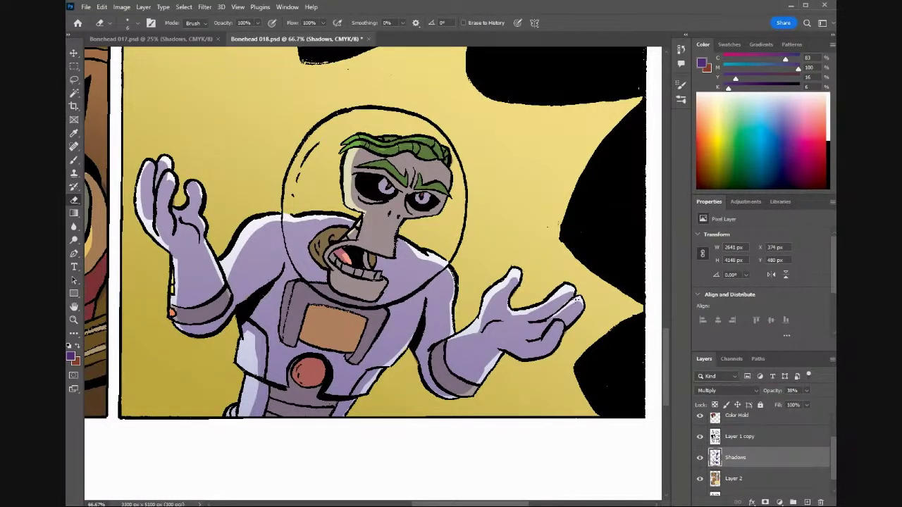
Paint and erase shadows along the fingers and palm of the astronaut's raised hand to shape narrow highlights.
key(b)
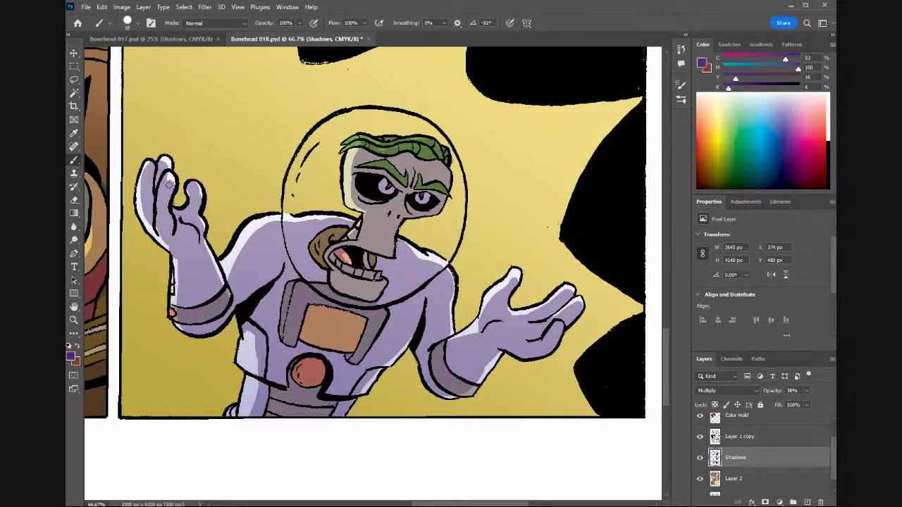
key(e)
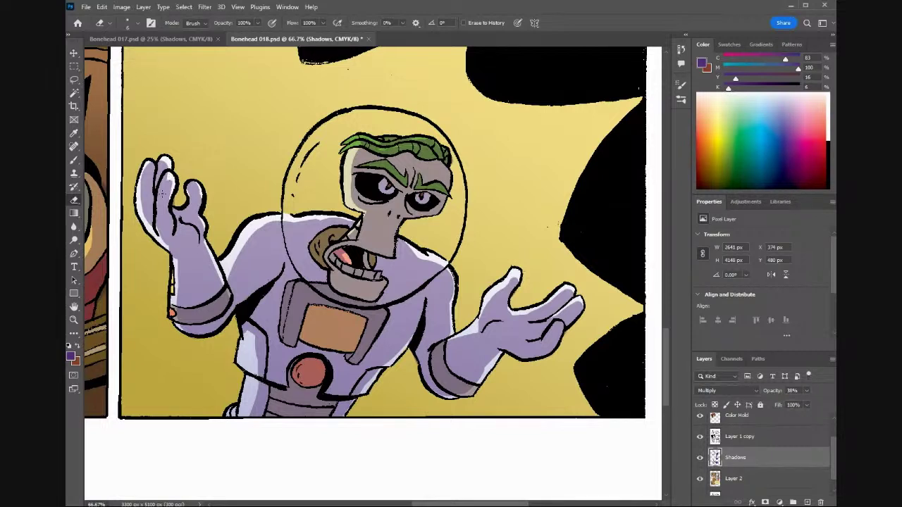
key(b)
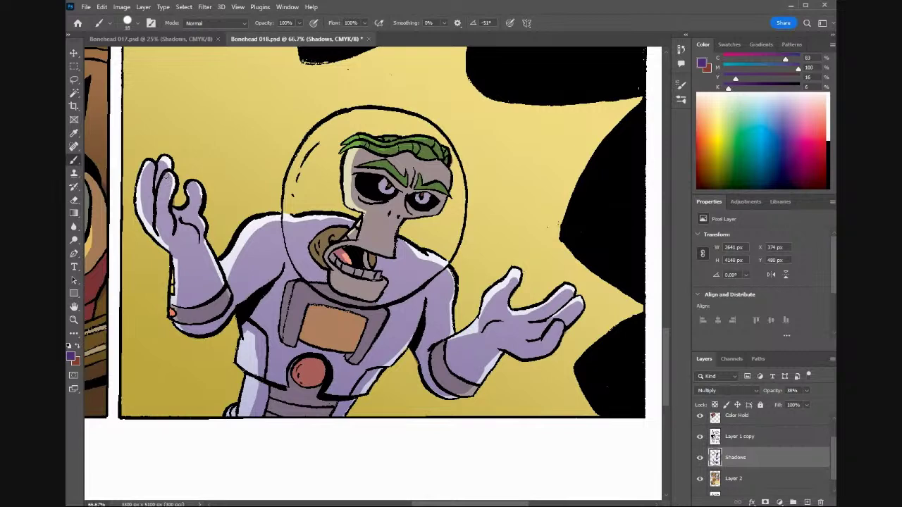
key(i)
key(e)
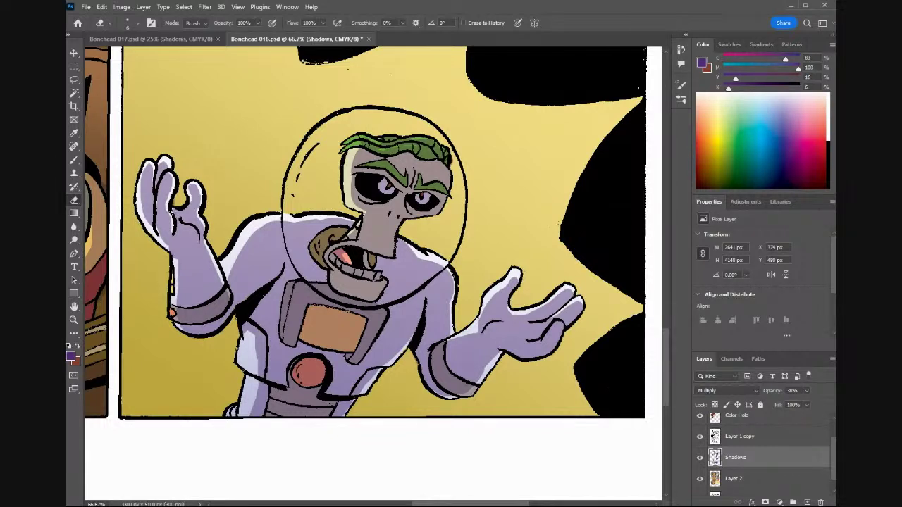
drag(178, 201, 173, 200)
drag(171, 289, 360, 322)
drag(410, 382, 308, 336)
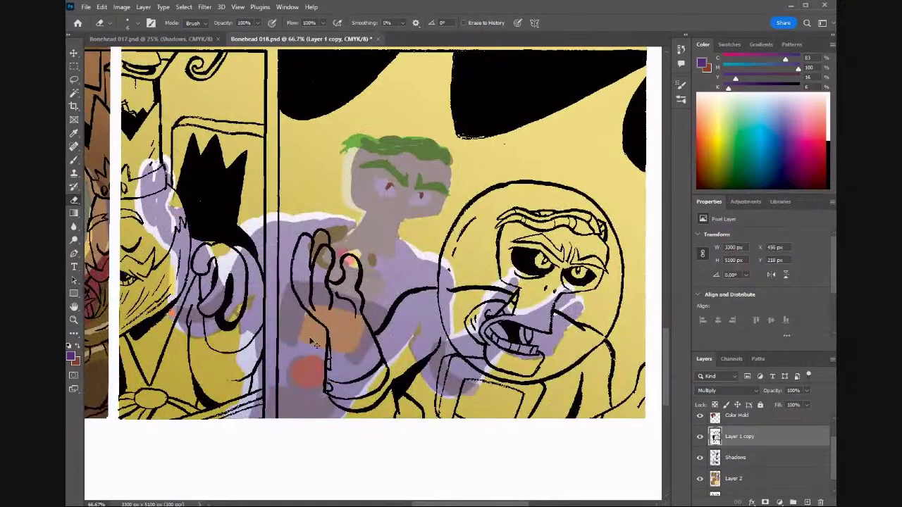
key(ctrl+z)
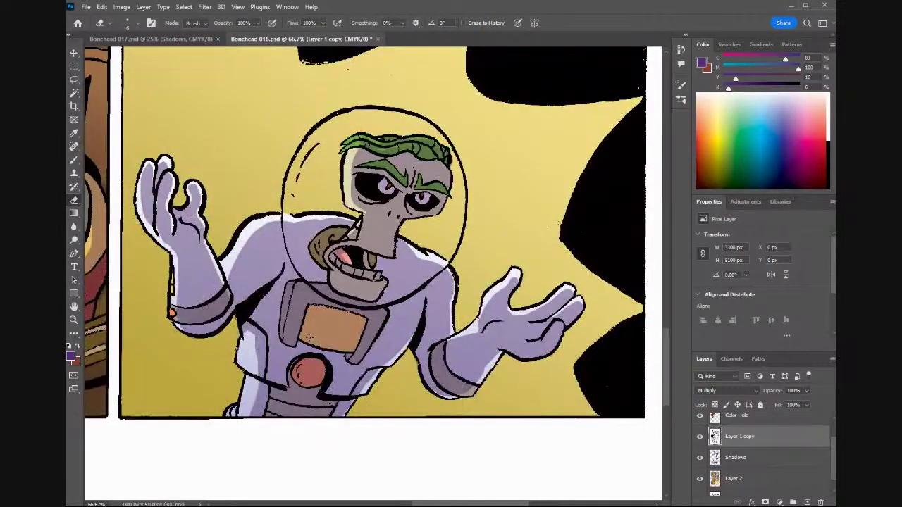
click(730, 462)
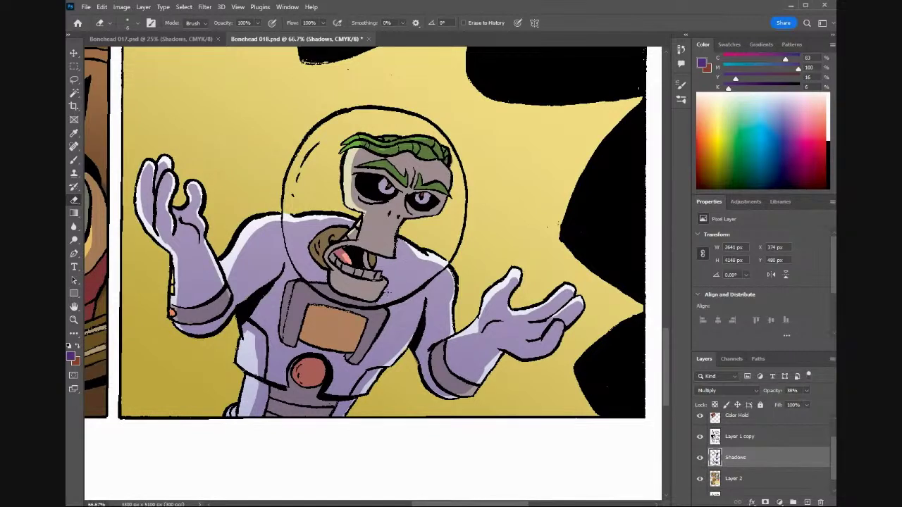
Carve highlights into the shadows on the astronaut's green hair and touch up the shading around the top of the head.
key(b)
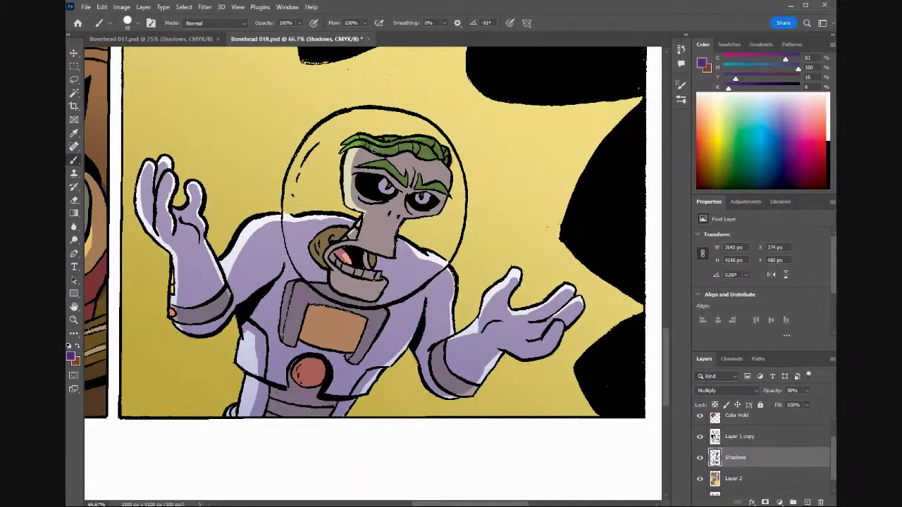
key(e)
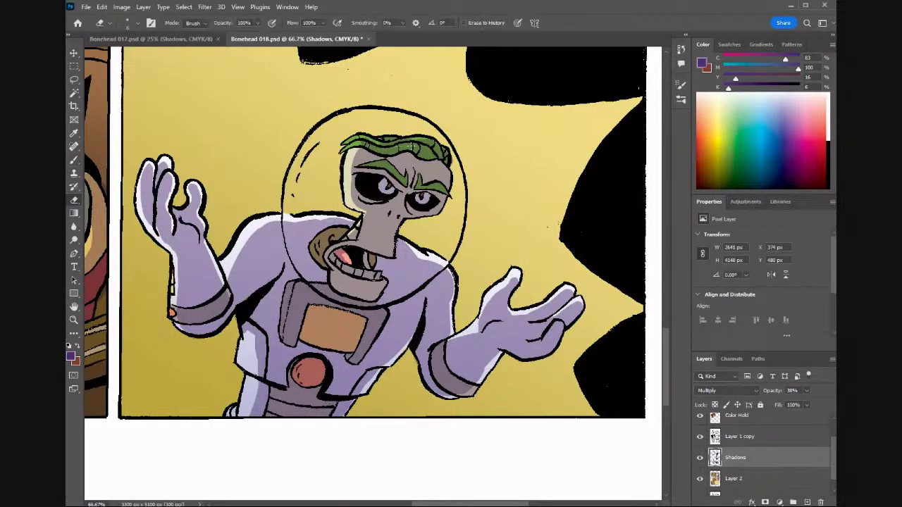
drag(377, 148, 430, 150)
drag(377, 147, 362, 142)
key(b)
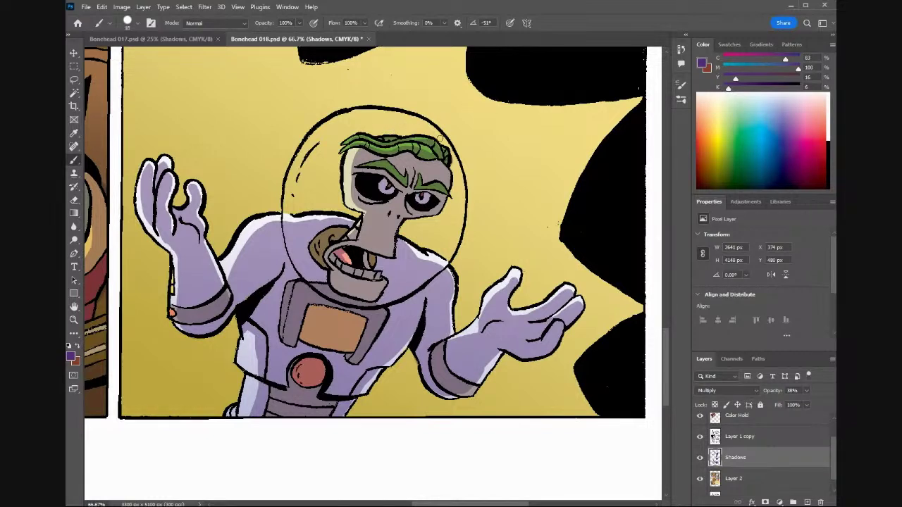
key(e)
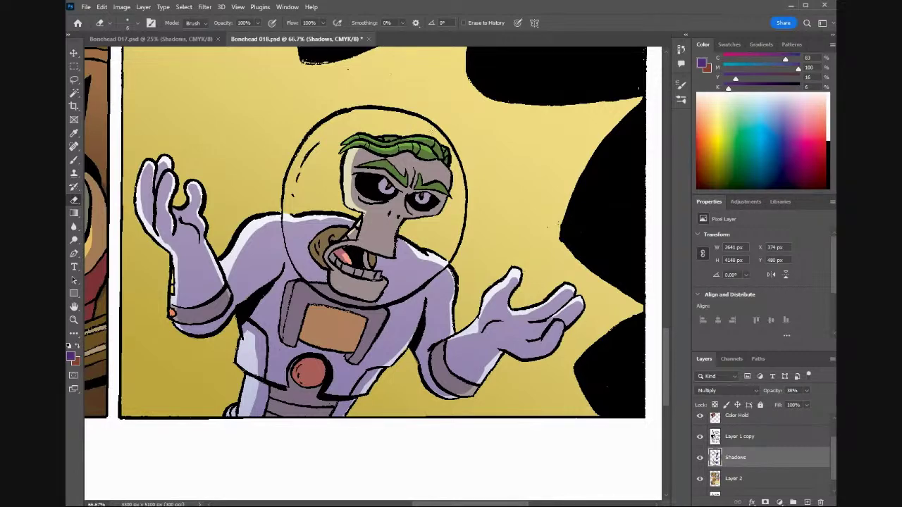
key(b)
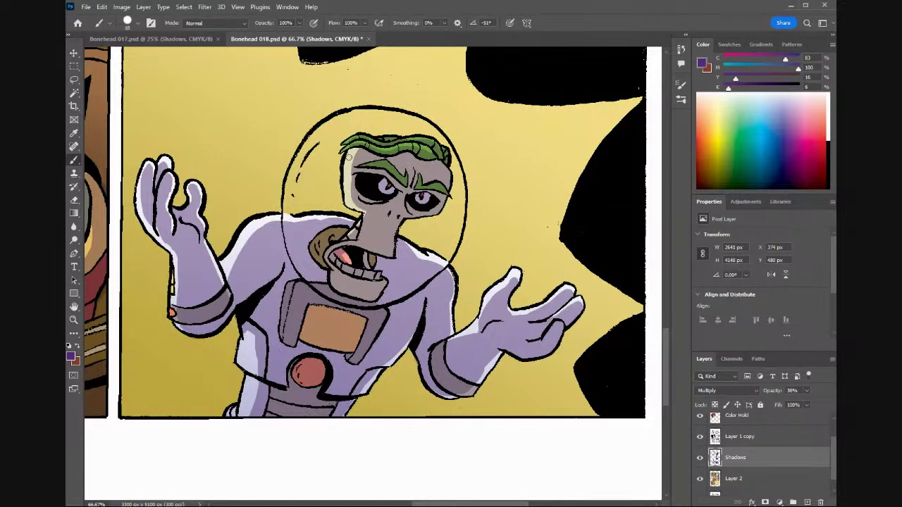
Touch up the astronaut's hair on Layer 2 with its sampled light green, and return to erasing on the Shadows layer.
click(736, 482)
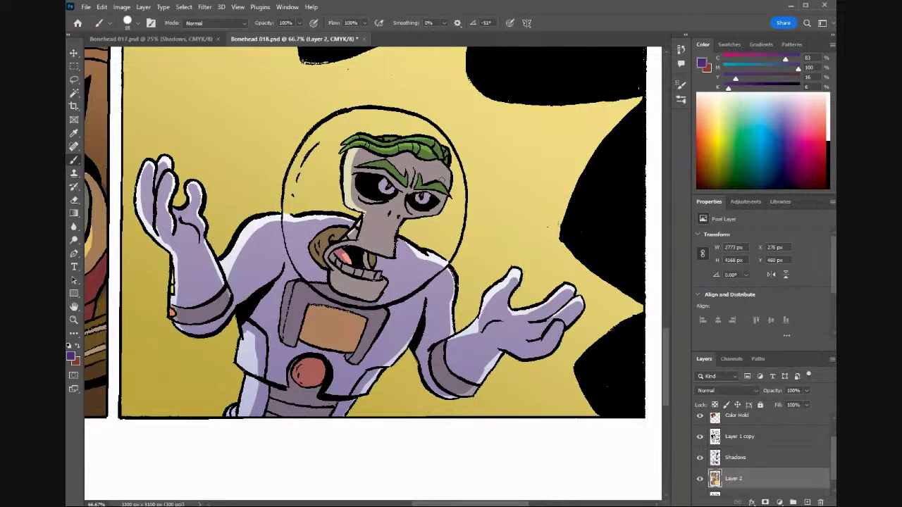
key(j)
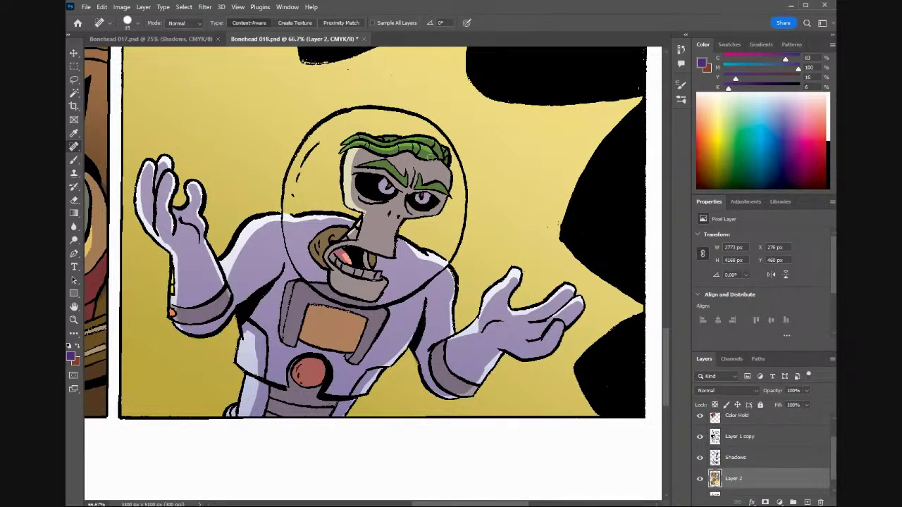
key(b)
alt+click(429, 153)
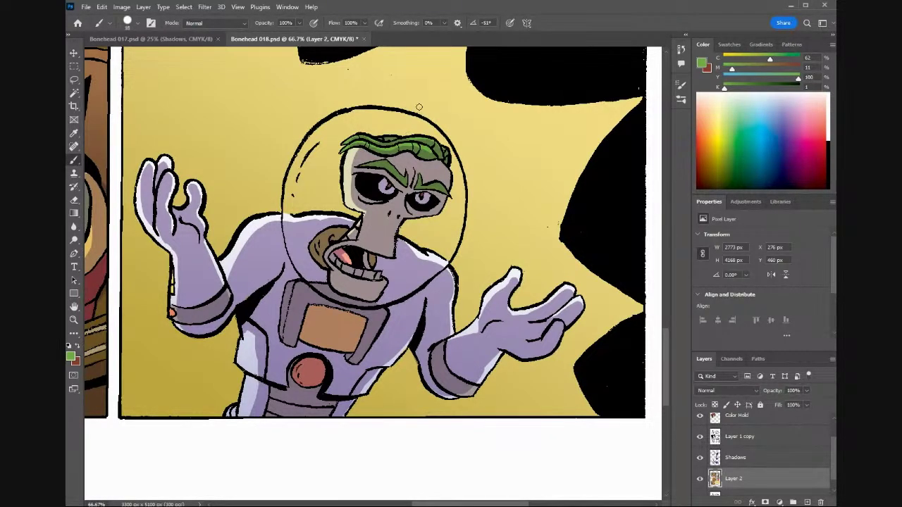
key(e)
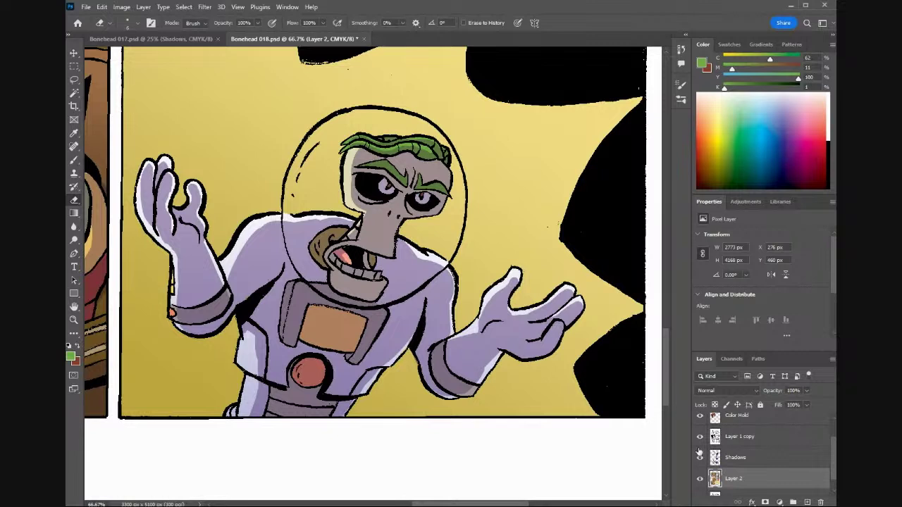
click(728, 457)
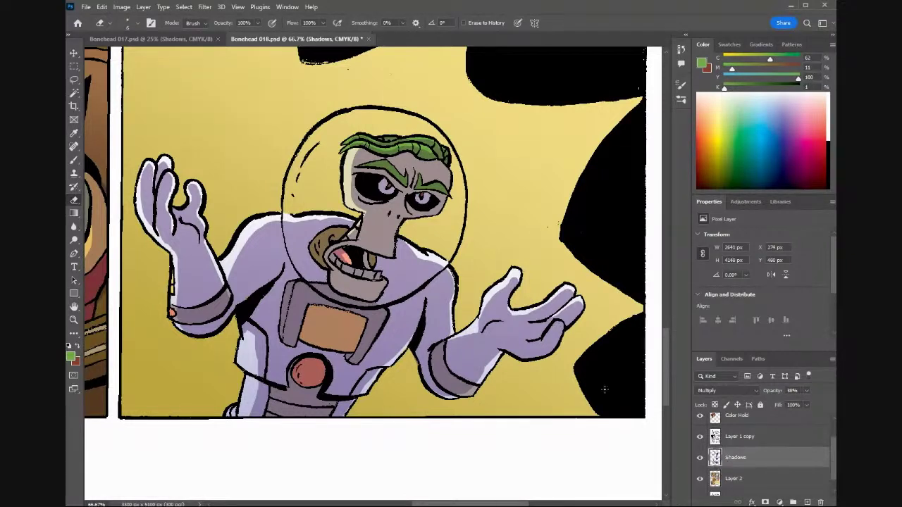
Sample the dark purple shadow color and refine the shadows on the astronaut's green hair by painting and erasing.
key(i)
click(421, 137)
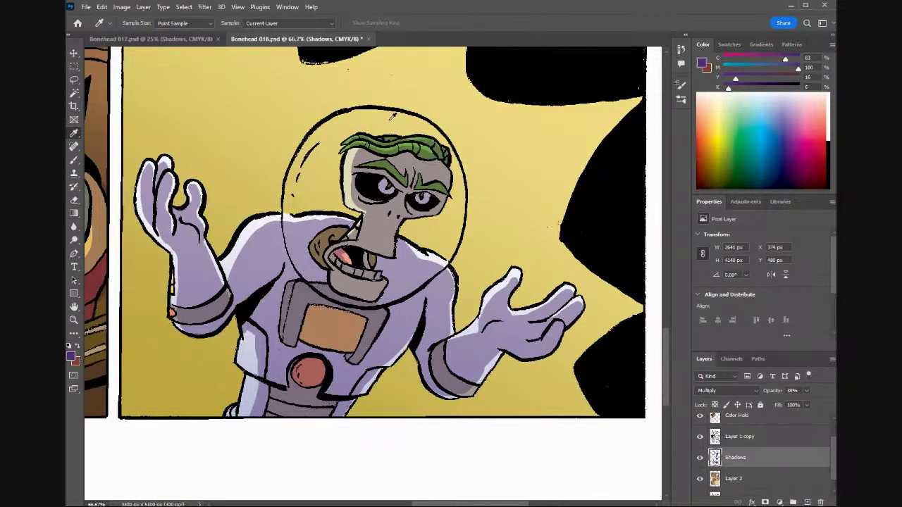
key(b)
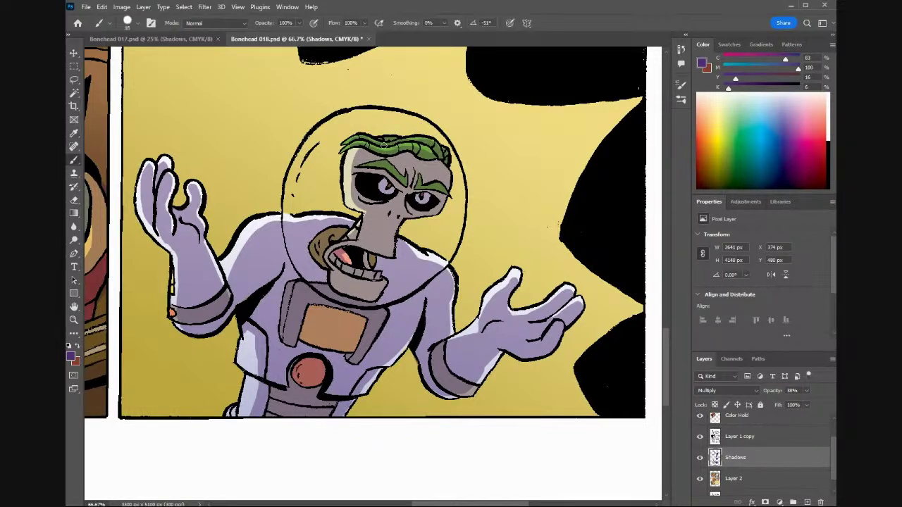
key(e)
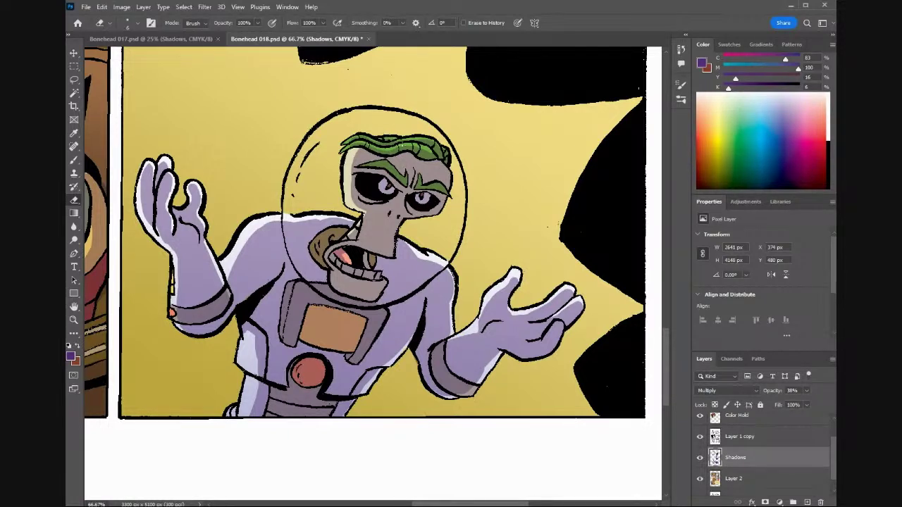
Touch up the upper edge of the astronaut's hair on Layer 2 with its sampled light green.
click(726, 482)
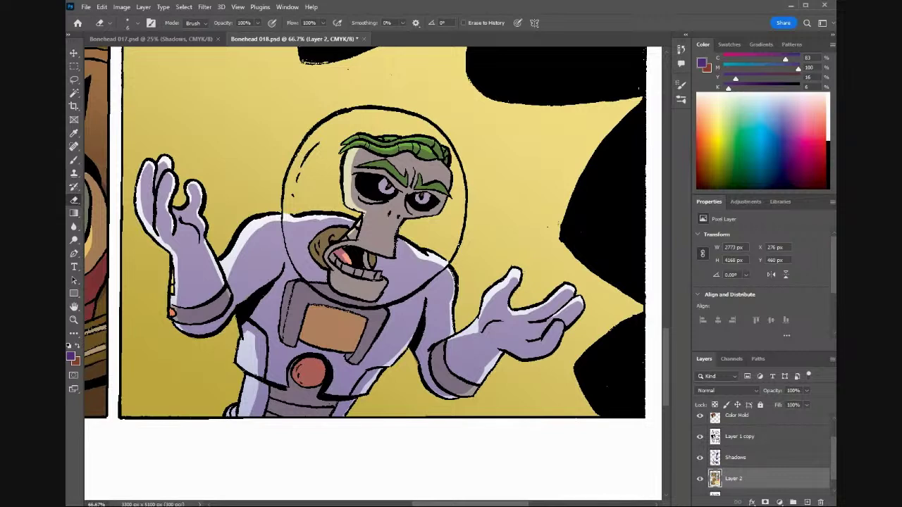
key(i)
click(391, 133)
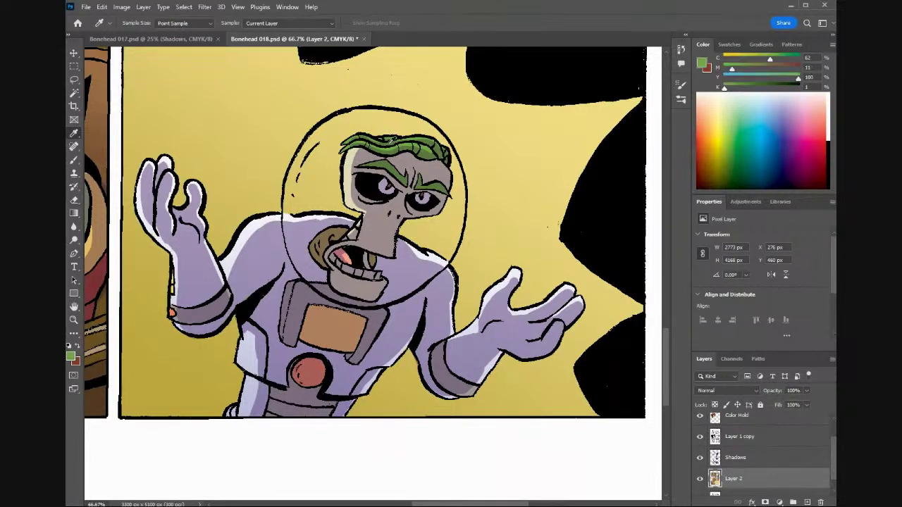
key(b)
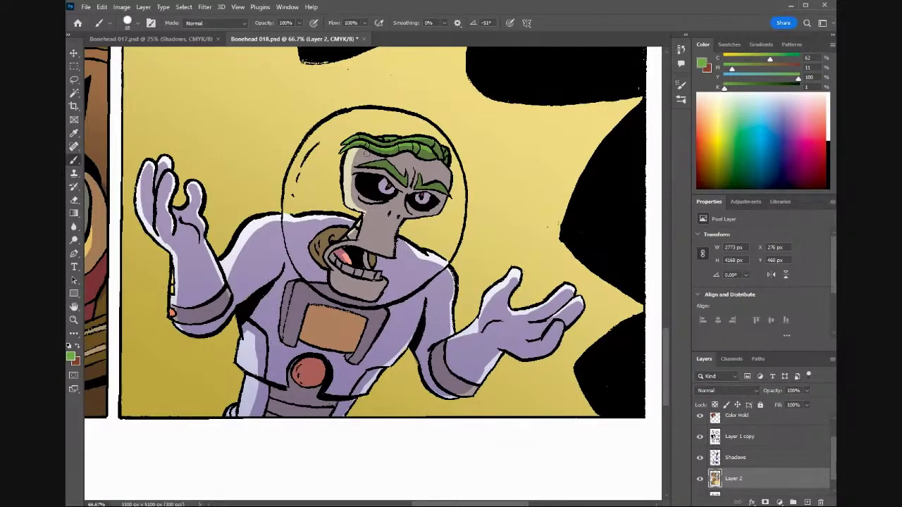
Sample the pale bone color from the astronaut's forehead and touch up the face below the hairline on Layer 2.
key(i)
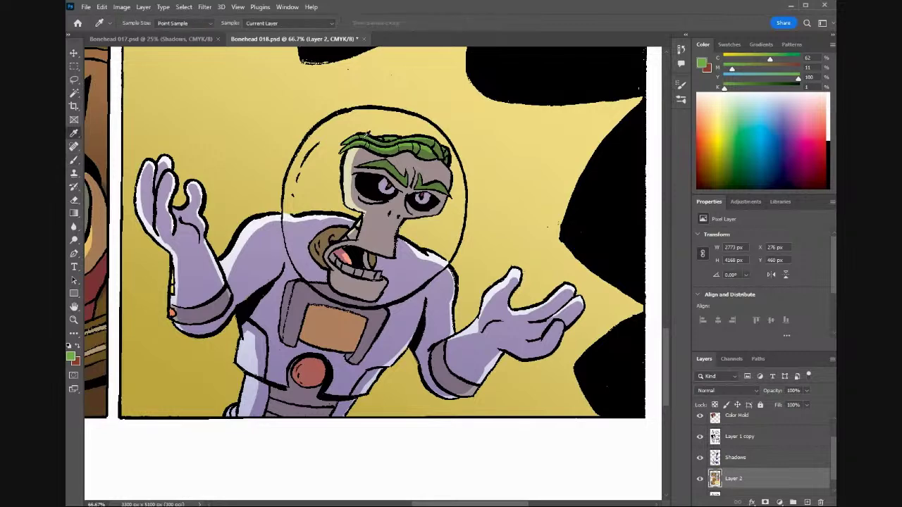
click(355, 148)
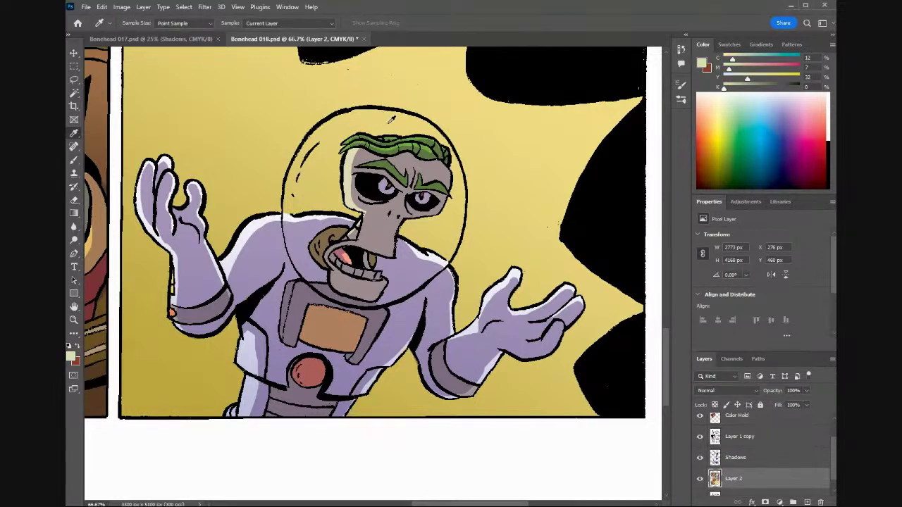
key(b)
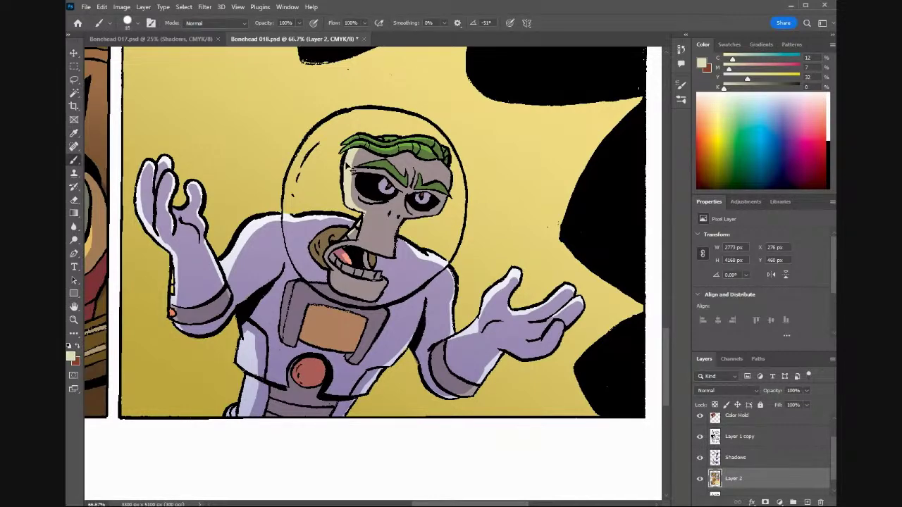
key(i)
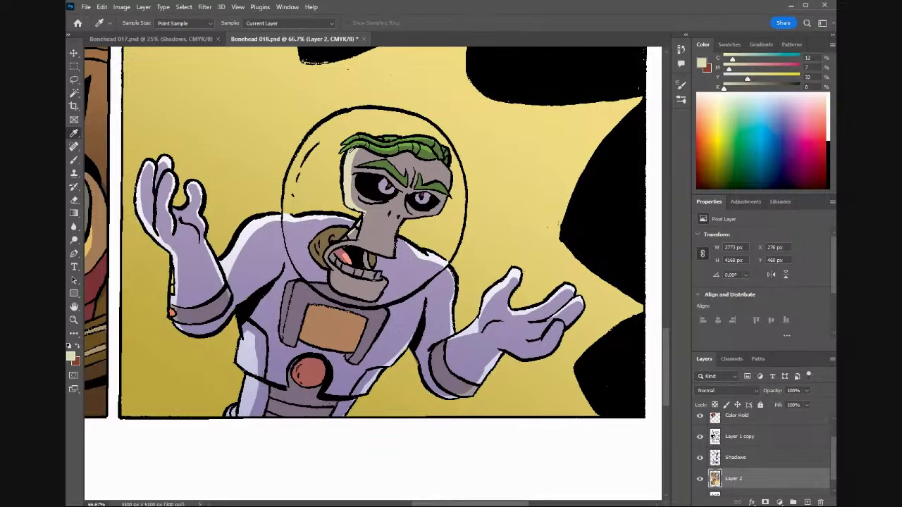
key(b)
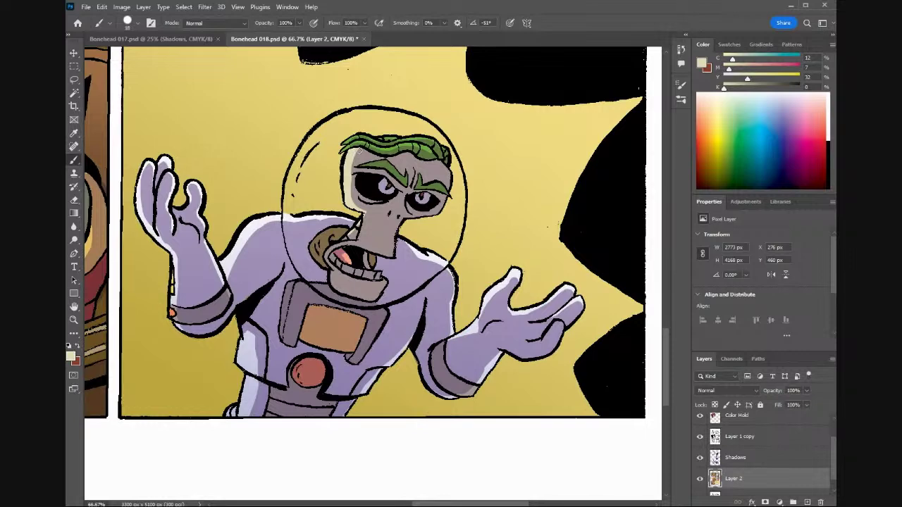
Resample the dark purple on the Shadows layer and refine the shadow along the astronaut's forehead and hairline.
click(728, 459)
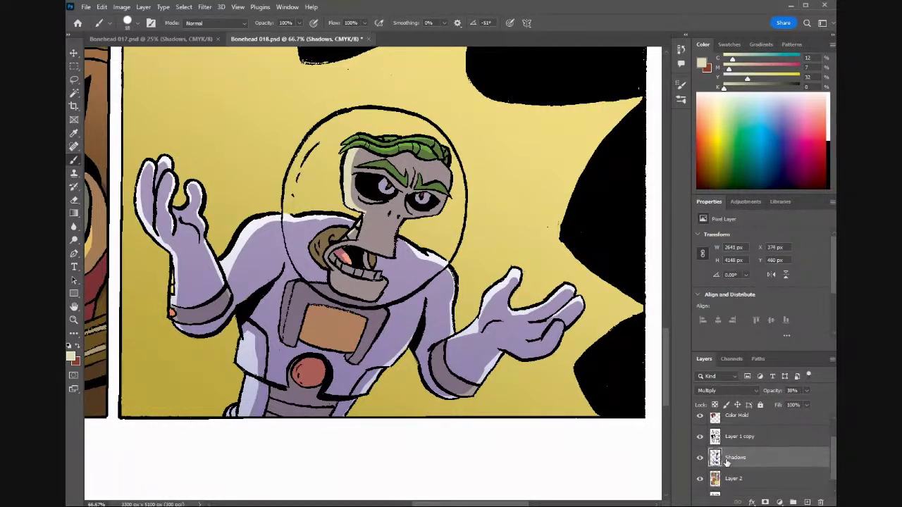
key(i)
click(353, 153)
key(b)
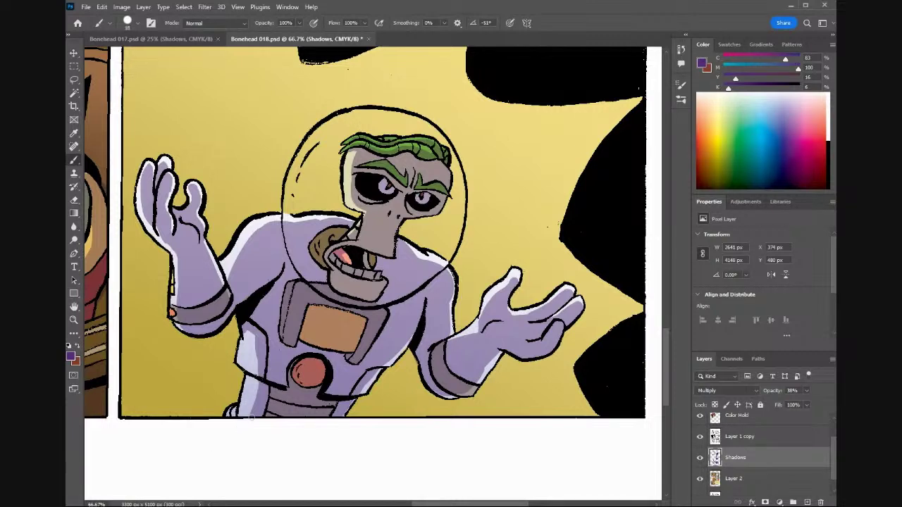
key(e)
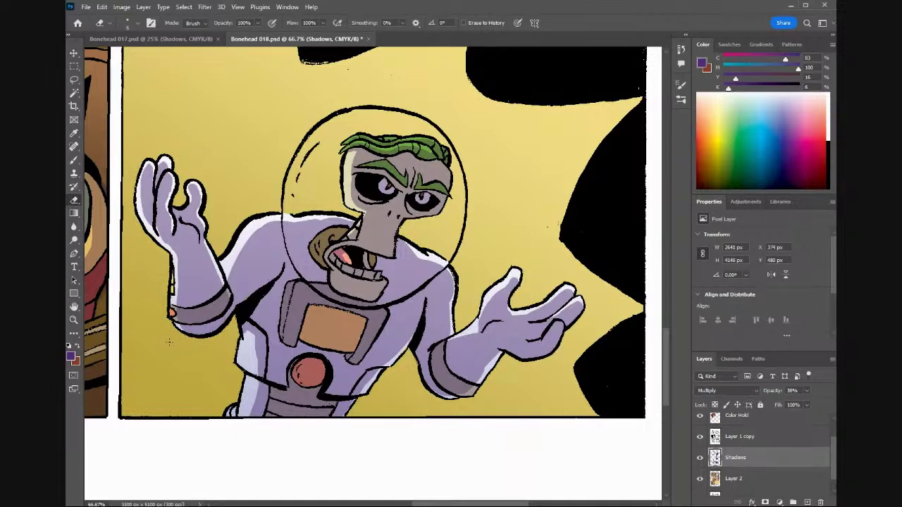
Erase along the lower part of the king's red sleeve on Layer 2 and return to the Shadows layer.
drag(479, 505, 338, 505)
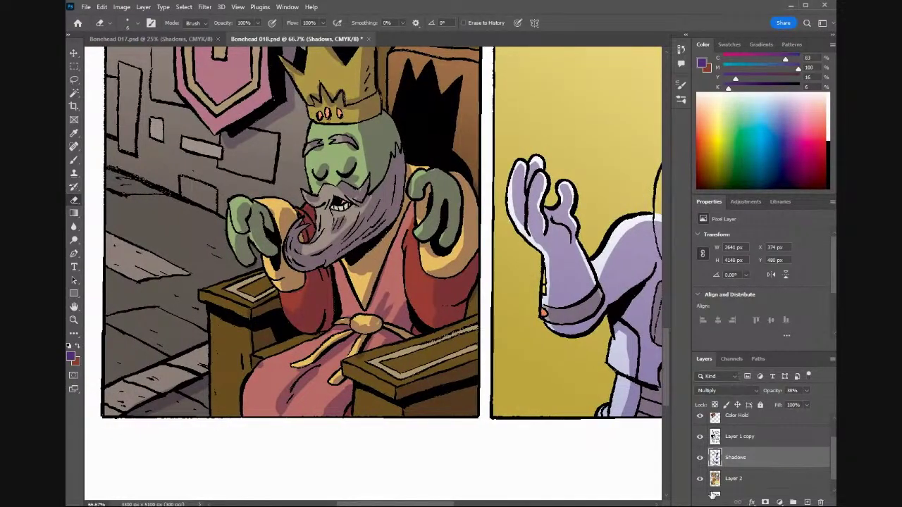
key(alt+bracketleft)
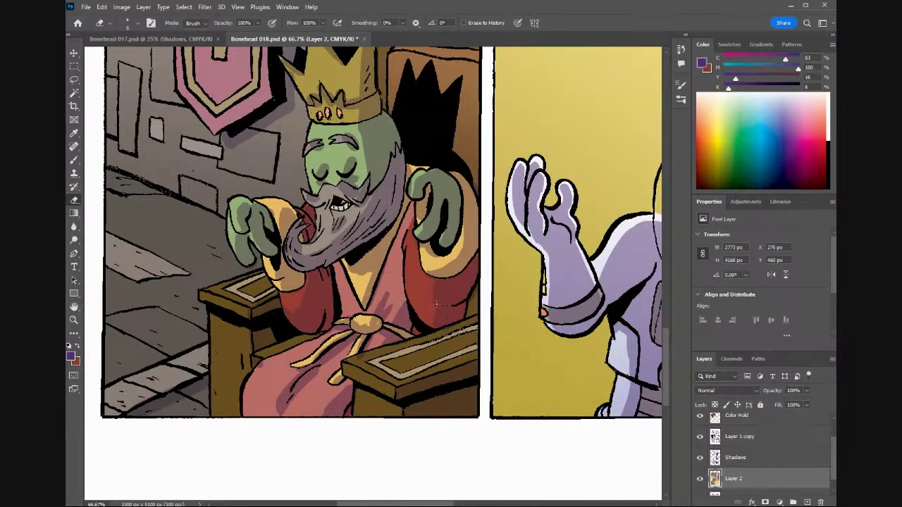
mouse_move(448, 327)
mouse_down()
mouse_move(412, 332)
mouse_move(426, 332)
mouse_up()
click(733, 457)
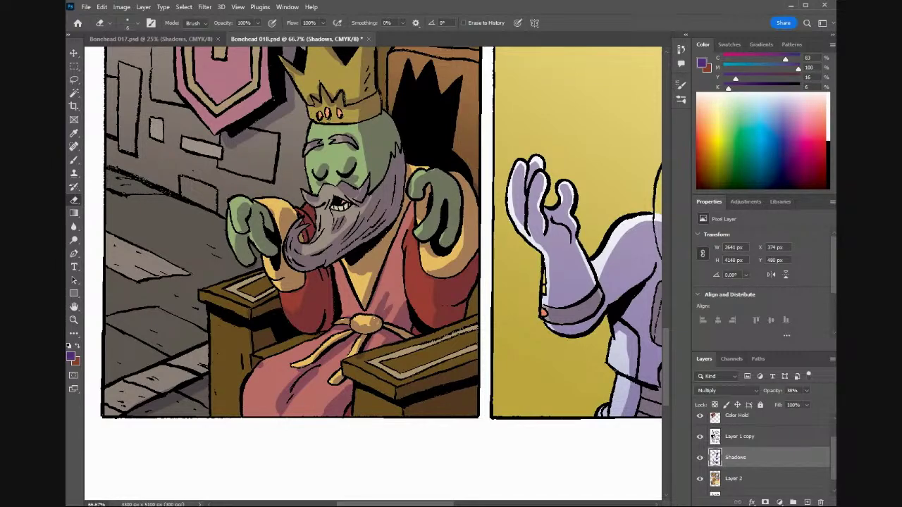
Carve highlights into the shadows on the king's belt knot, eyelids and nose on the Shadows layer.
mouse_move(370, 324)
mouse_down()
mouse_move(356, 321)
mouse_move(378, 323)
mouse_move(357, 324)
mouse_move(372, 328)
mouse_up()
drag(346, 161, 345, 170)
drag(316, 173, 319, 169)
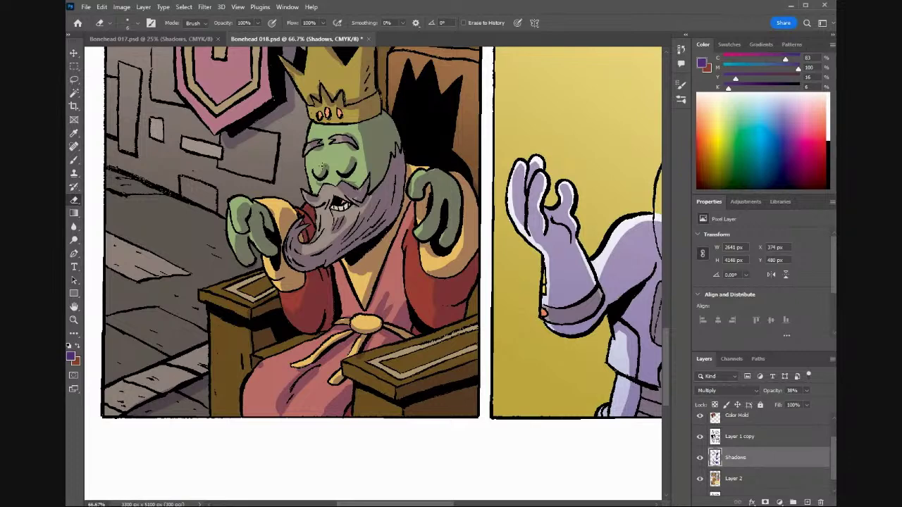
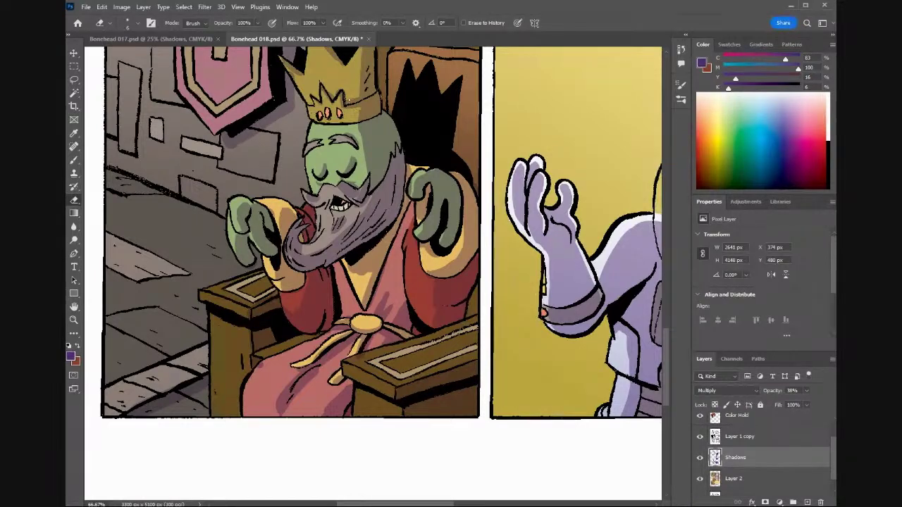
key(b)
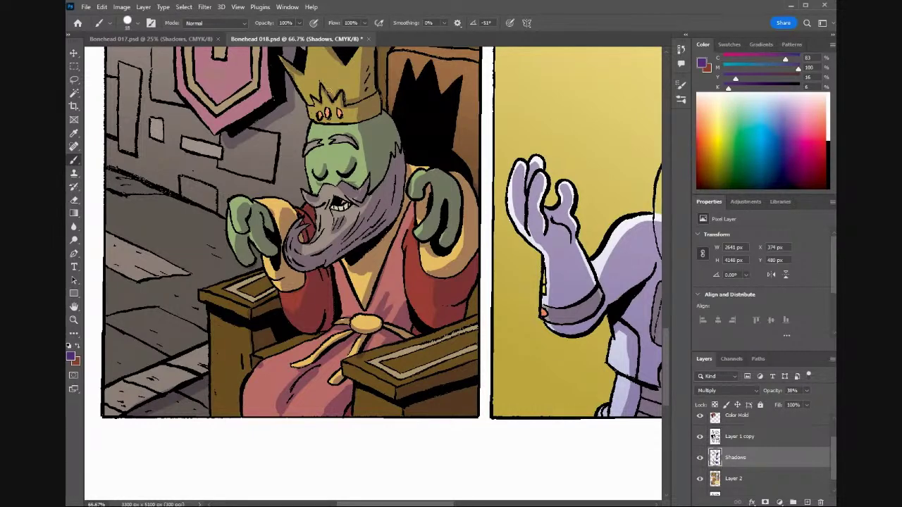
key(e)
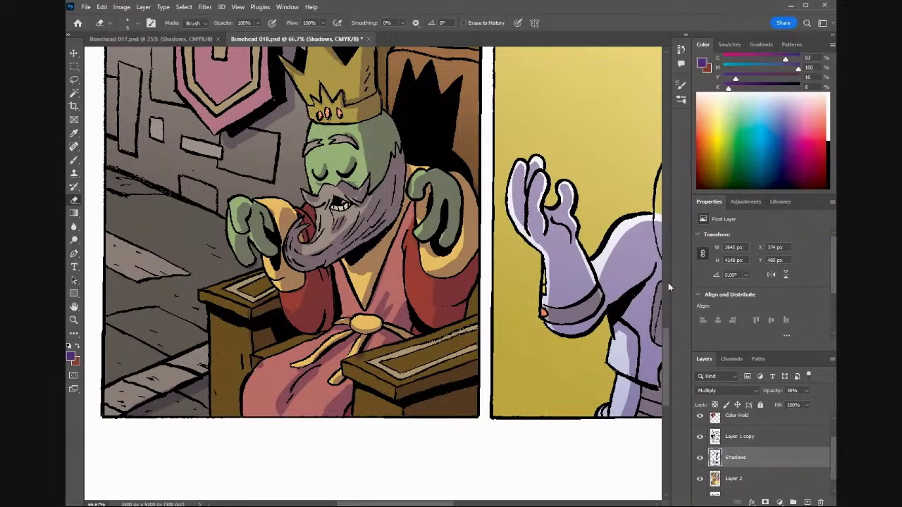
Erase strand-like highlights into the shadows on the king's mustache and beard, repainting shadow at the beard's curled tip.
scroll(665, 324, up, 3)
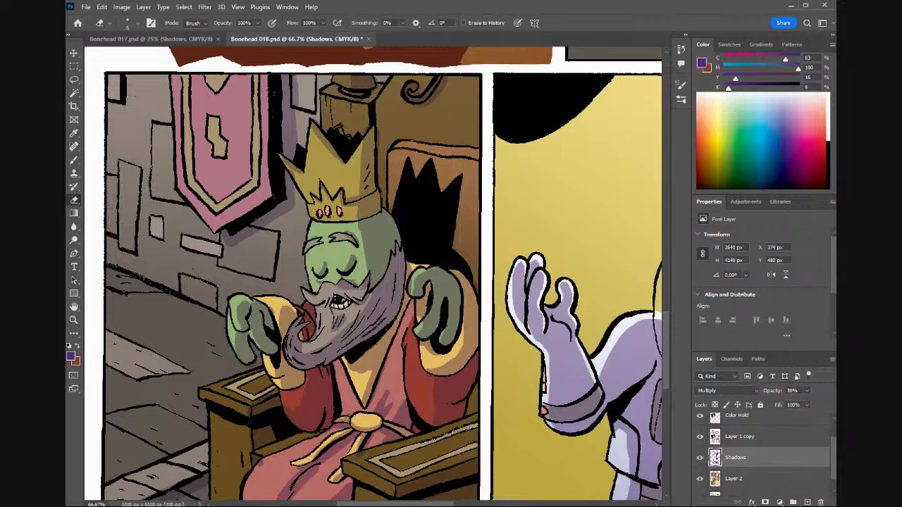
drag(337, 287, 366, 279)
drag(337, 289, 349, 289)
key(b)
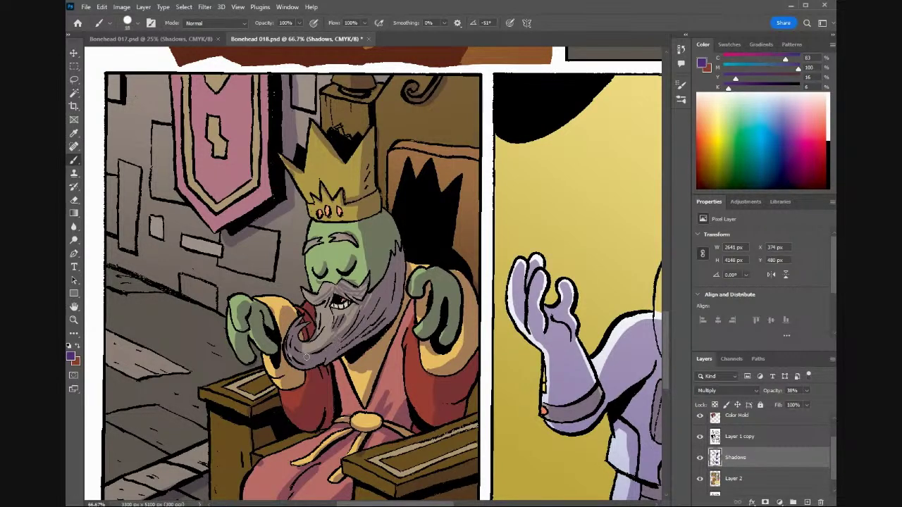
drag(297, 348, 310, 345)
key(e)
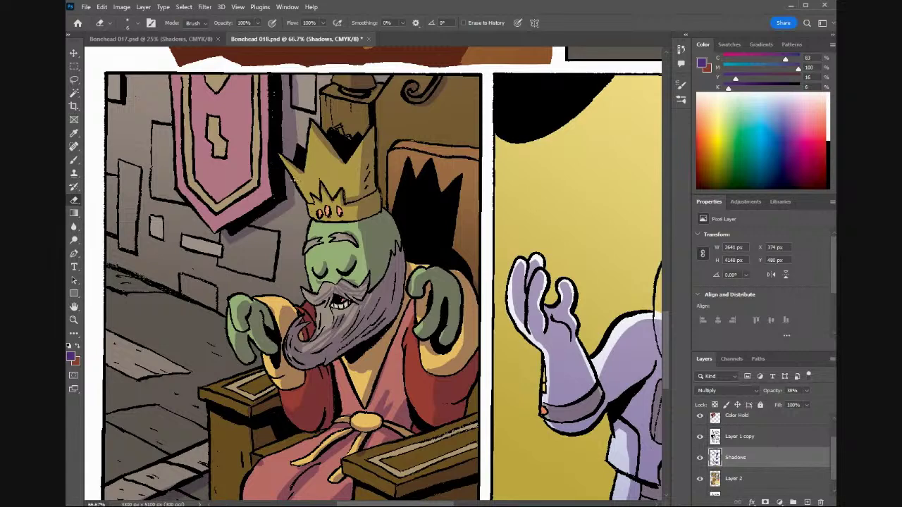
Paint and erase shadows on the wooden throne post behind the king's crown.
key(b)
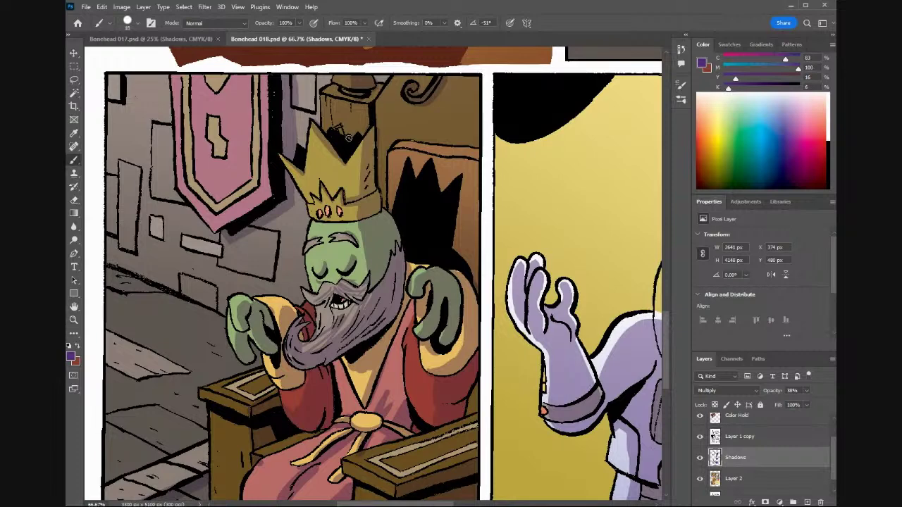
key(e)
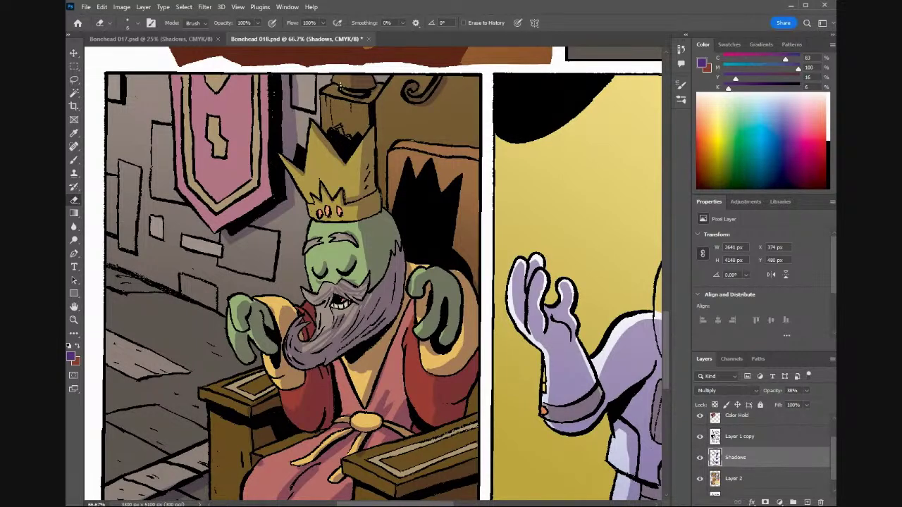
key(b)
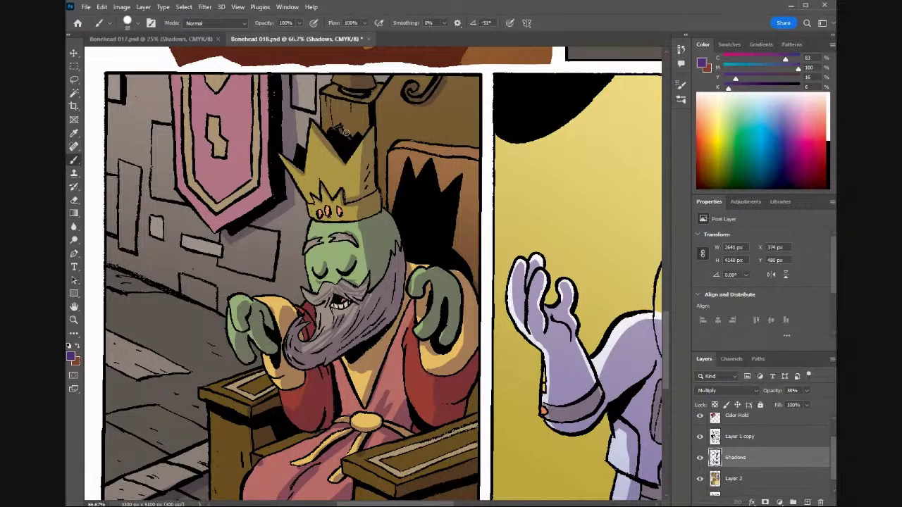
key(e)
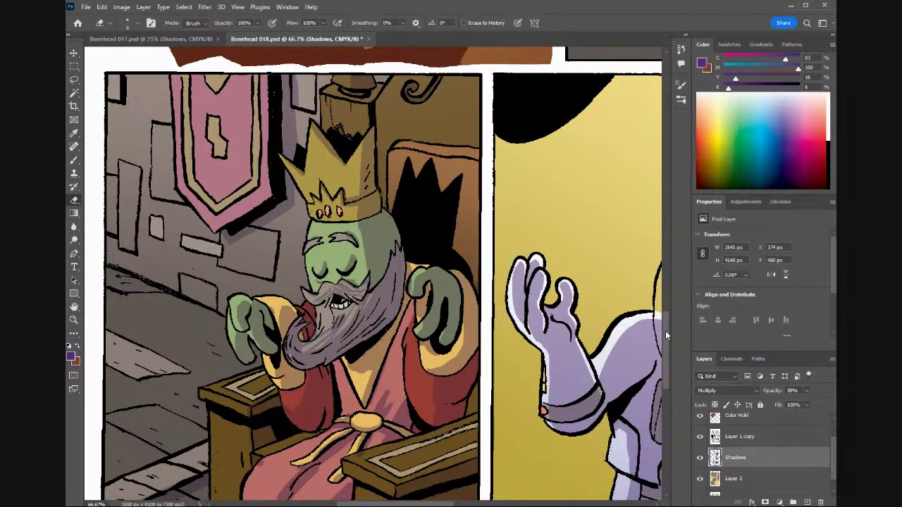
Erase highlights along the tall point of the king's crown and trim the wall shadow beside the pink banner.
drag(665, 331, 664, 309)
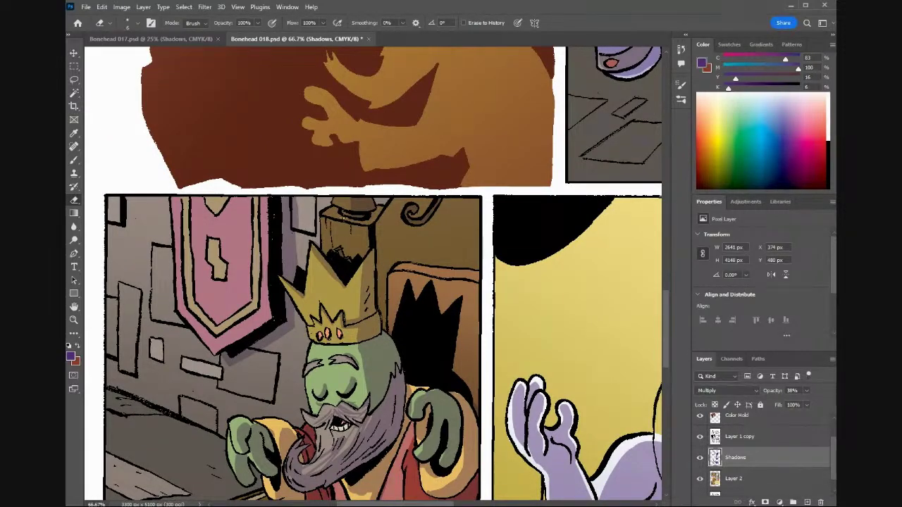
mouse_move(364, 266)
mouse_down()
mouse_move(362, 303)
mouse_move(365, 255)
mouse_move(356, 258)
mouse_move(360, 289)
mouse_up()
drag(369, 261, 358, 292)
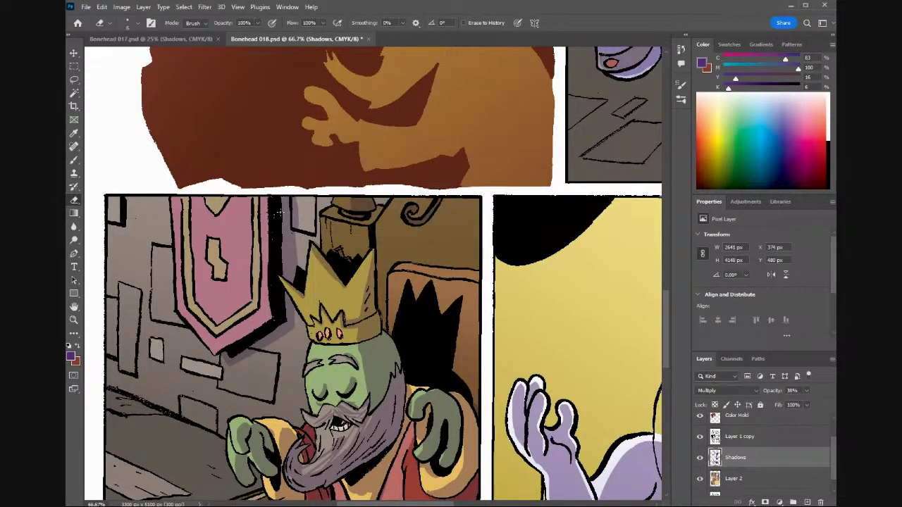
mouse_move(297, 204)
mouse_down()
mouse_move(296, 227)
mouse_move(294, 197)
mouse_up()
Touch up the beard shadow and erase highlights along the fingers of the king's hand beside the throne back.
key(b)
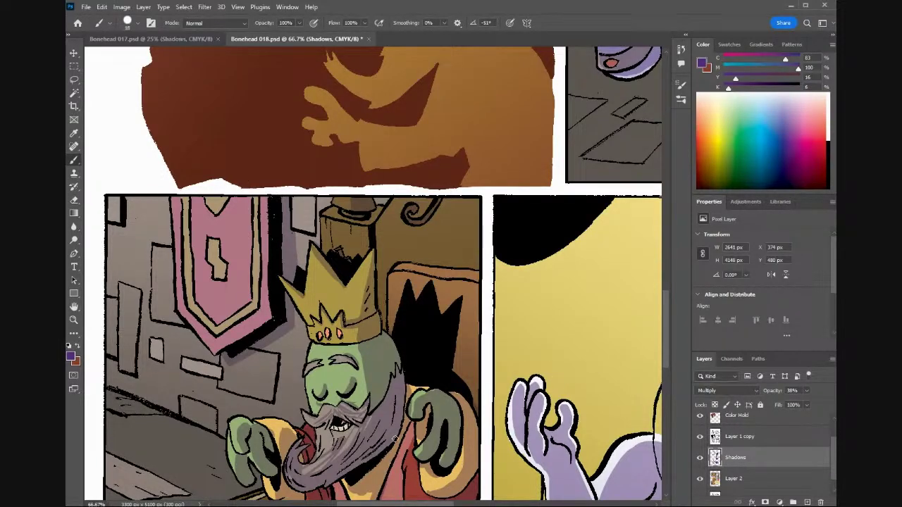
key(e)
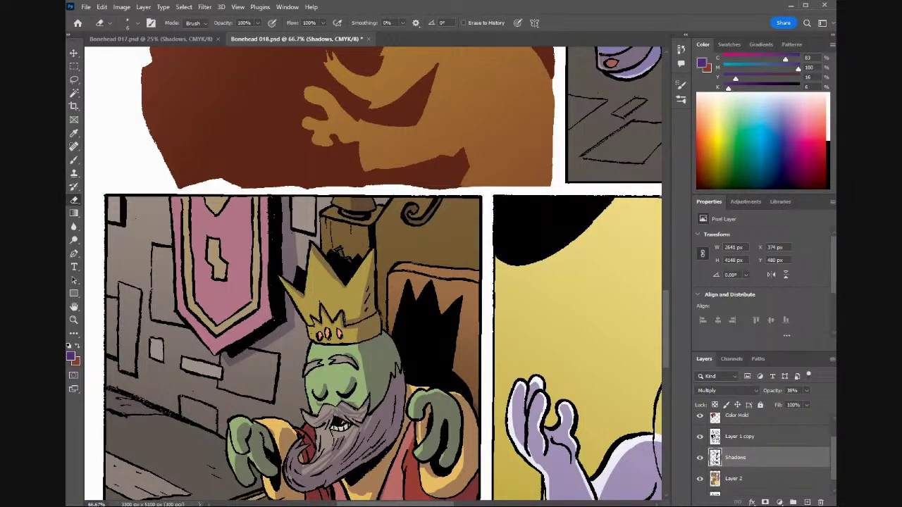
mouse_move(422, 421)
mouse_down()
mouse_move(423, 442)
mouse_move(428, 405)
mouse_move(426, 434)
mouse_up()
mouse_move(421, 448)
mouse_down()
mouse_move(431, 406)
mouse_move(437, 428)
mouse_move(417, 455)
mouse_up()
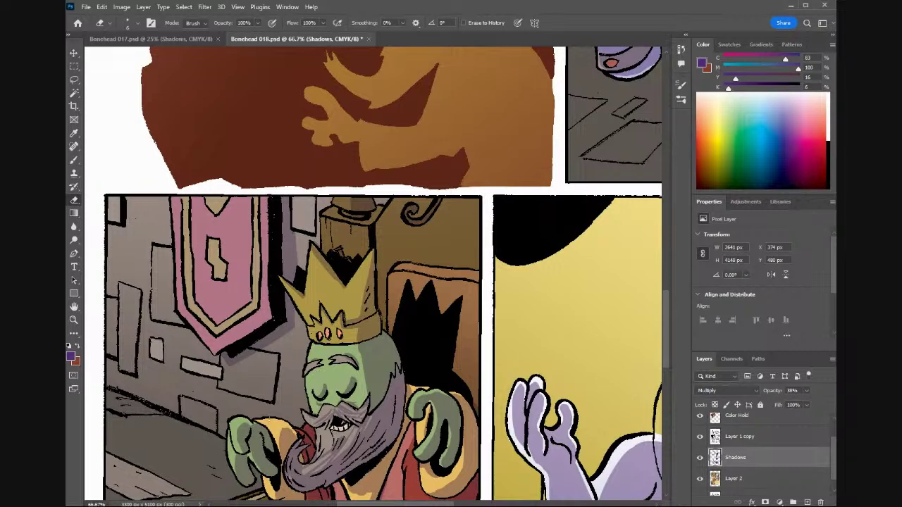
Touch up the shadows on the king's robe and on the wooden throne beside his knee.
drag(662, 305, 670, 335)
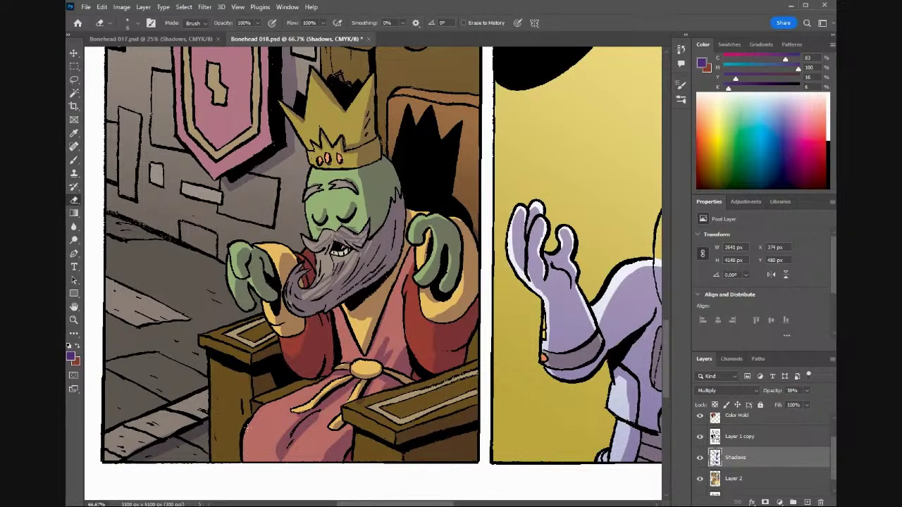
key(i)
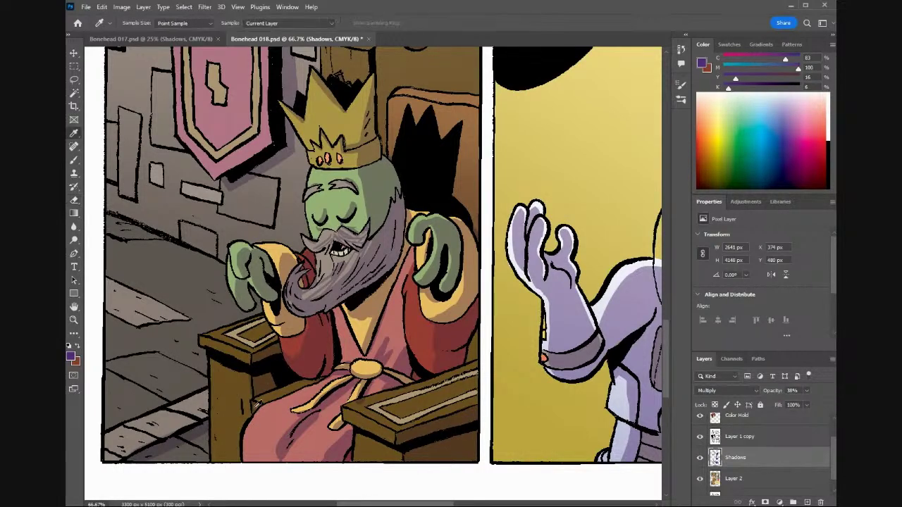
key(b)
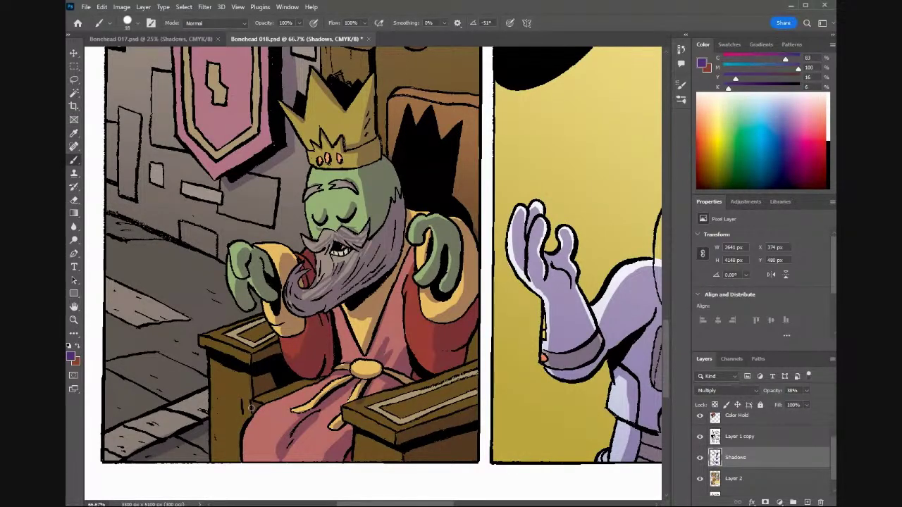
key(e)
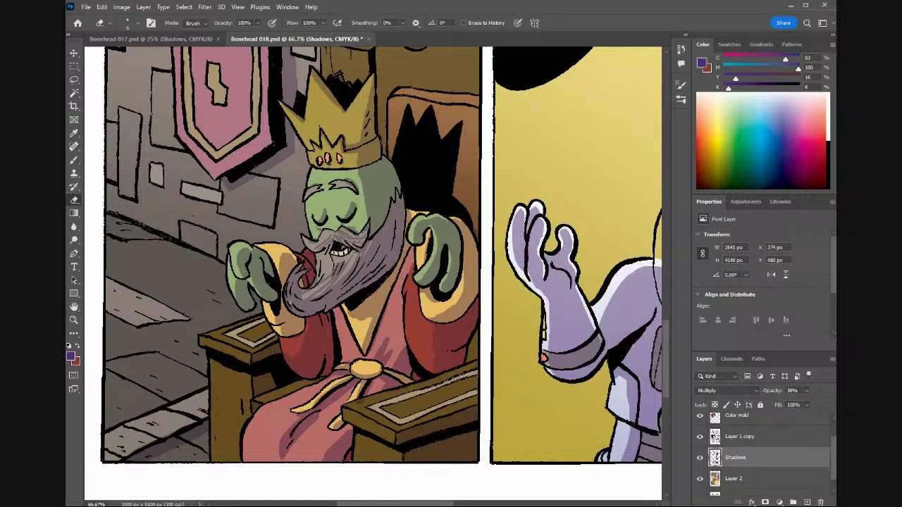
Look over the yellow panel with the helmeted astronaut and the throne room panel above it.
scroll(412, 504, right, 2)
scroll(374, 253, right, 10)
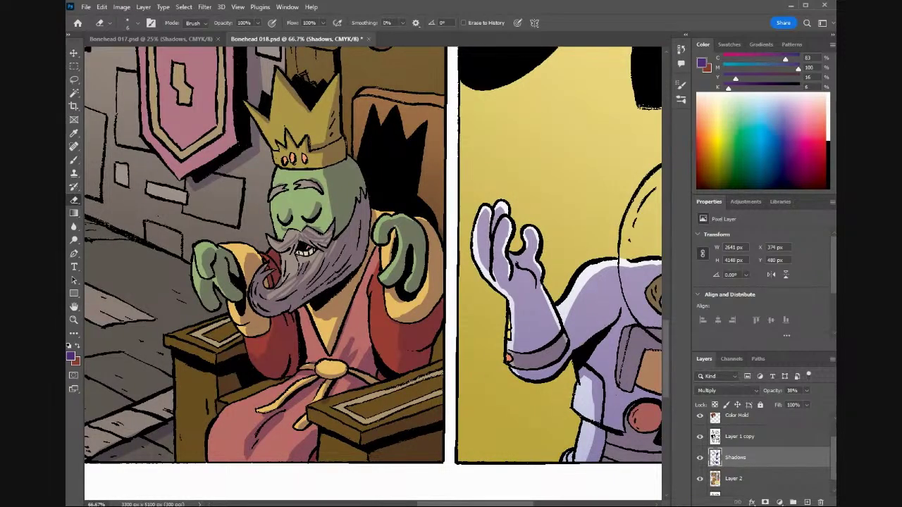
scroll(418, 274, right, 1)
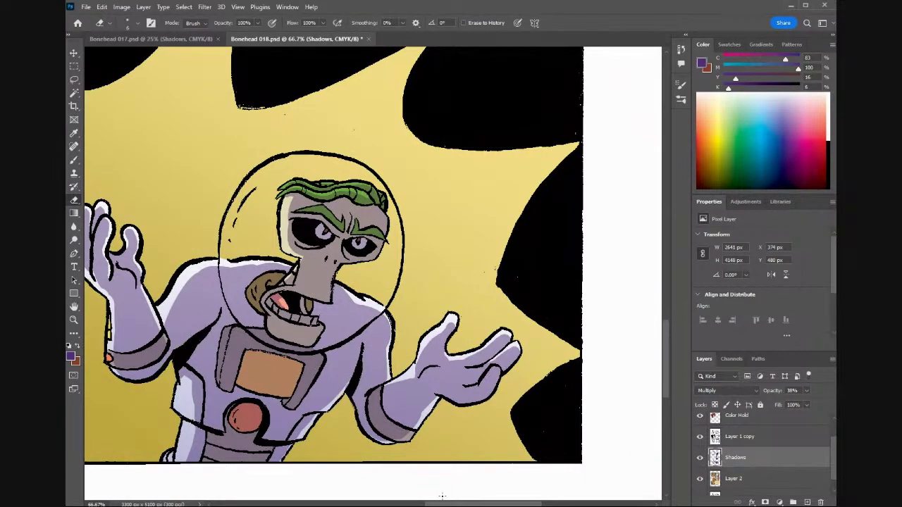
scroll(373, 254, left, 3)
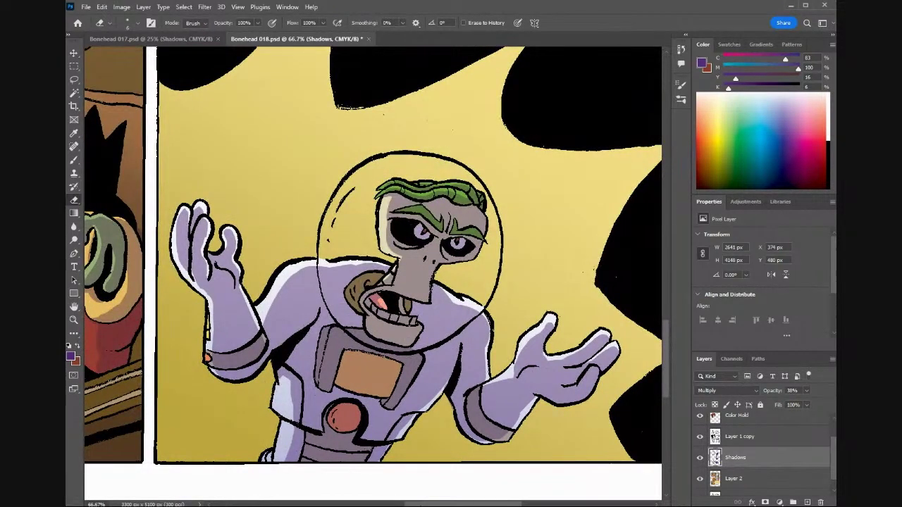
scroll(448, 486, right, 1)
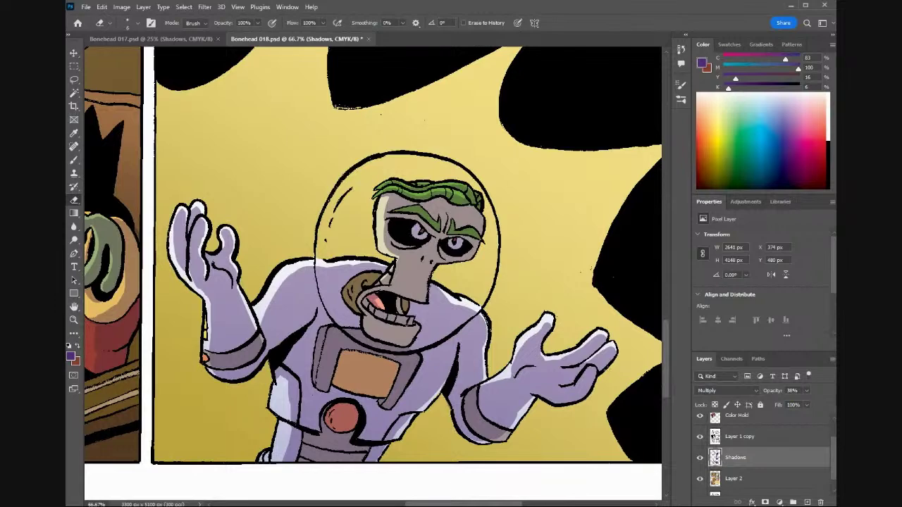
scroll(664, 277, up, 10)
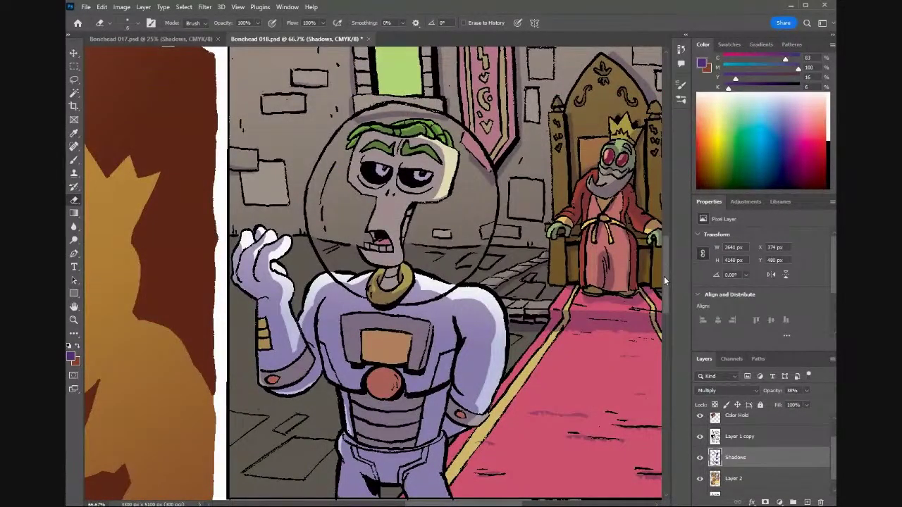
scroll(664, 276, down, 1)
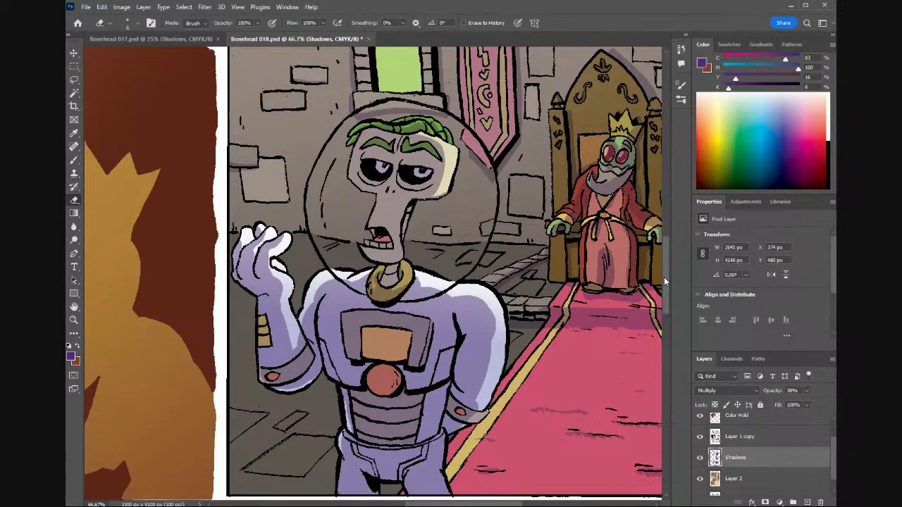
scroll(663, 277, down, 1)
drag(409, 504, 448, 503)
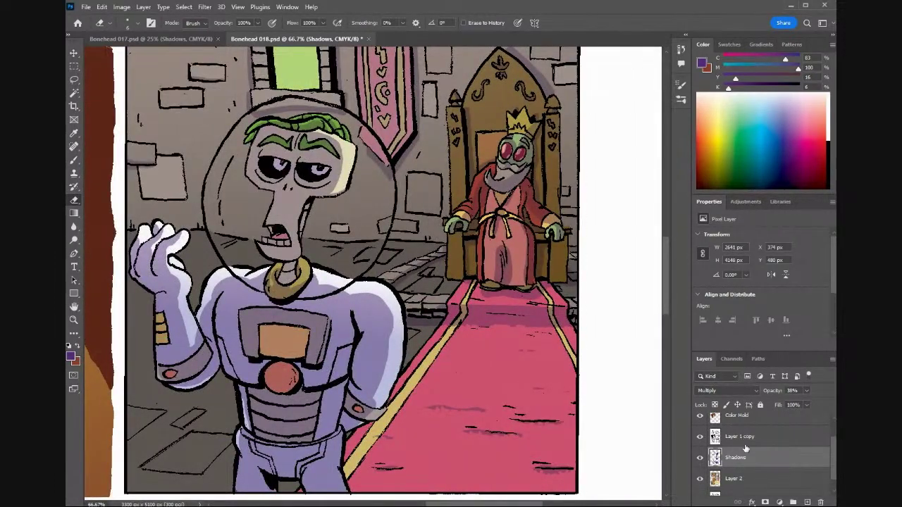
Add a new empty layer directly above the Color Hold layer.
click(740, 436)
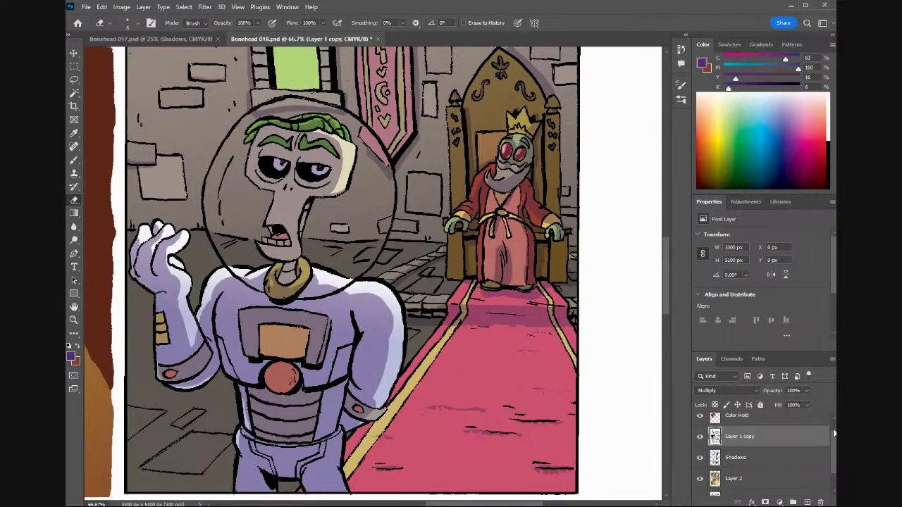
drag(834, 433, 834, 426)
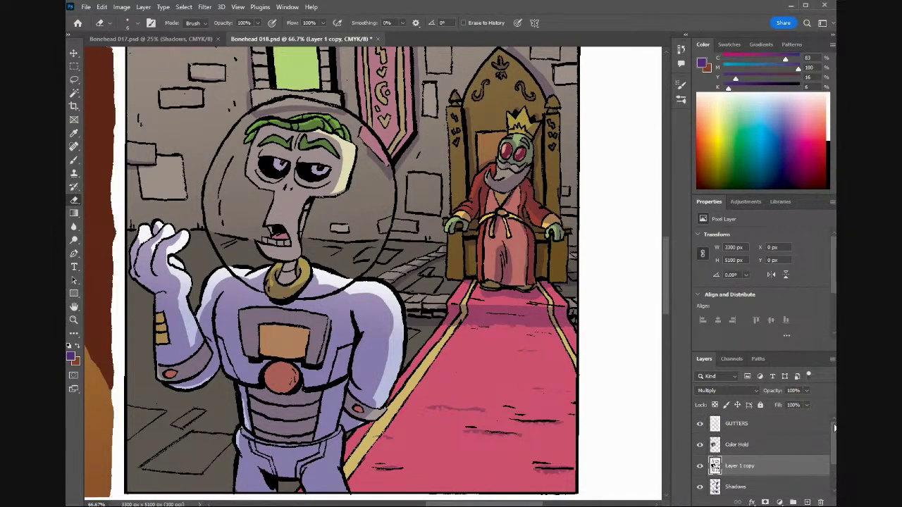
click(773, 451)
click(807, 503)
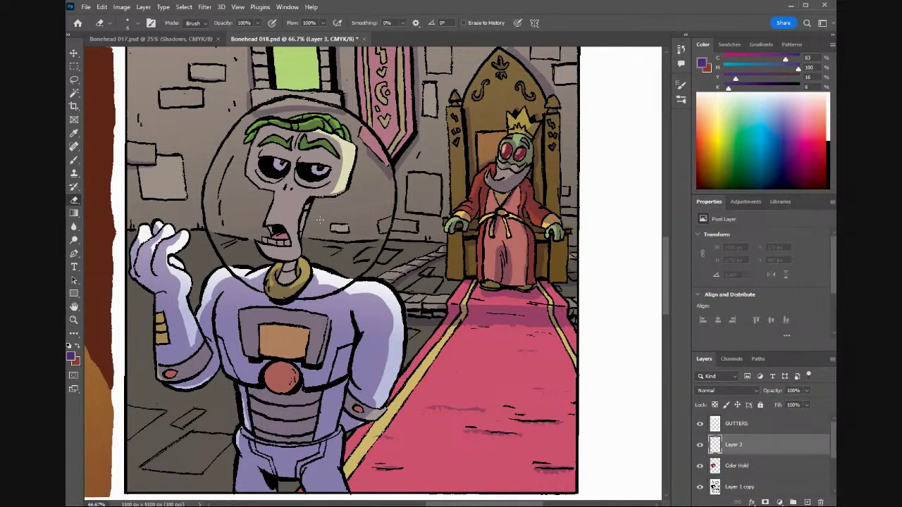
Select all the black line art on Layer 1 copy using the Magic Wand with Contiguous turned off.
click(725, 489)
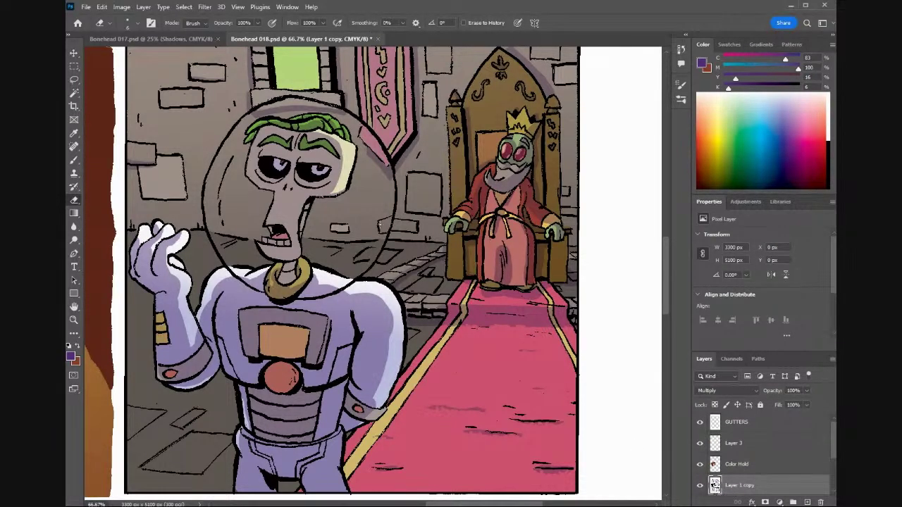
click(74, 94)
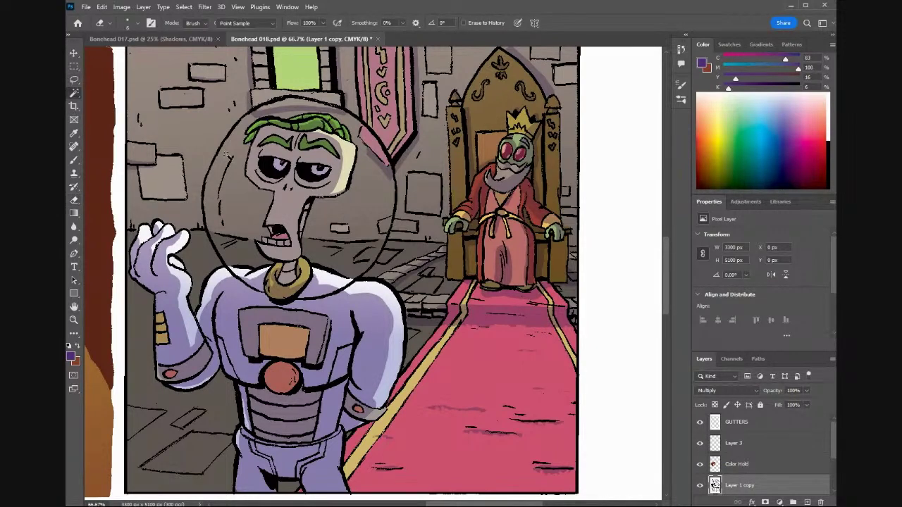
click(269, 170)
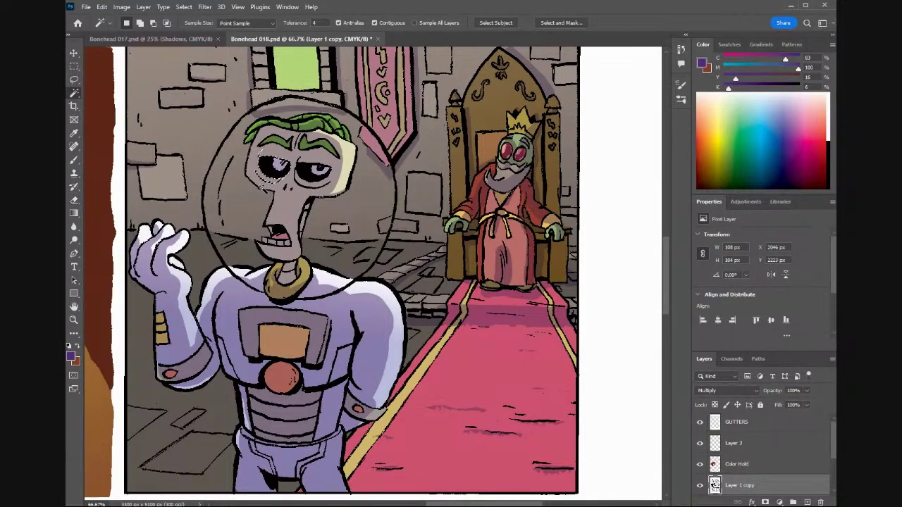
click(374, 22)
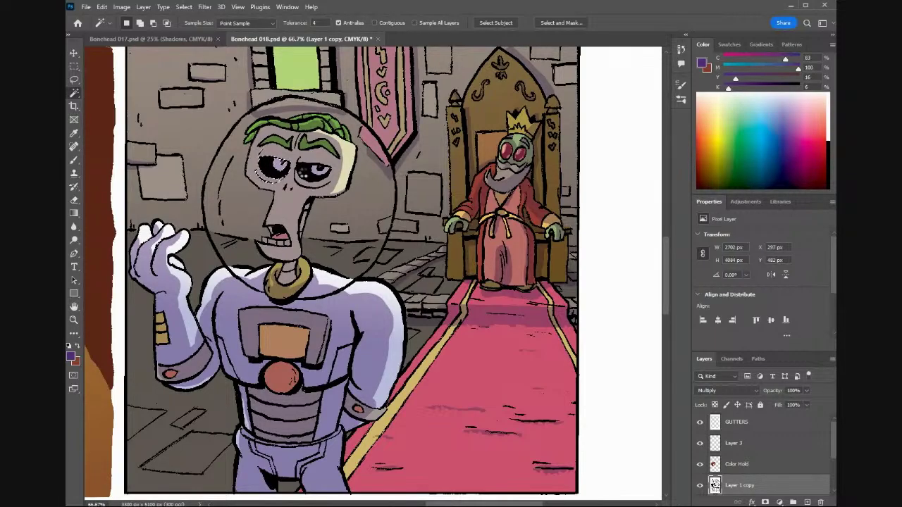
click(311, 184)
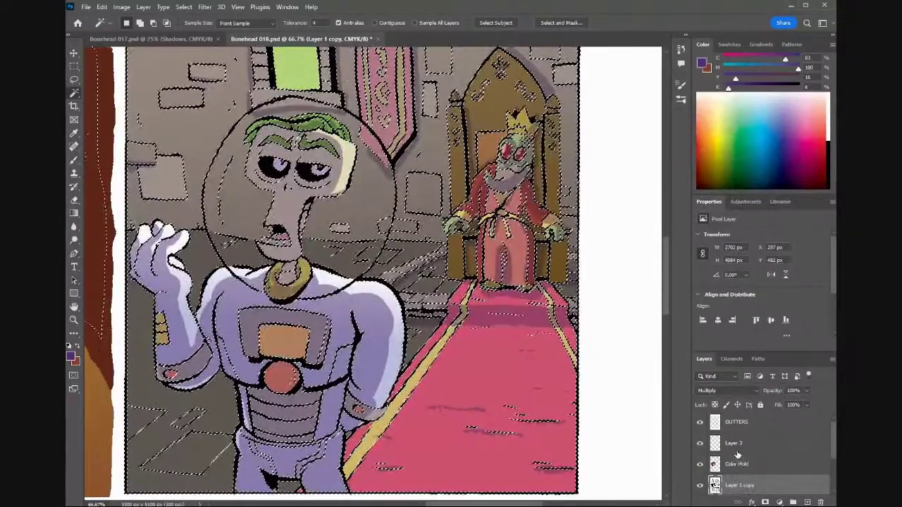
Rename the new layer as Helmets and set the foreground color to white.
click(733, 443)
double_click(733, 443)
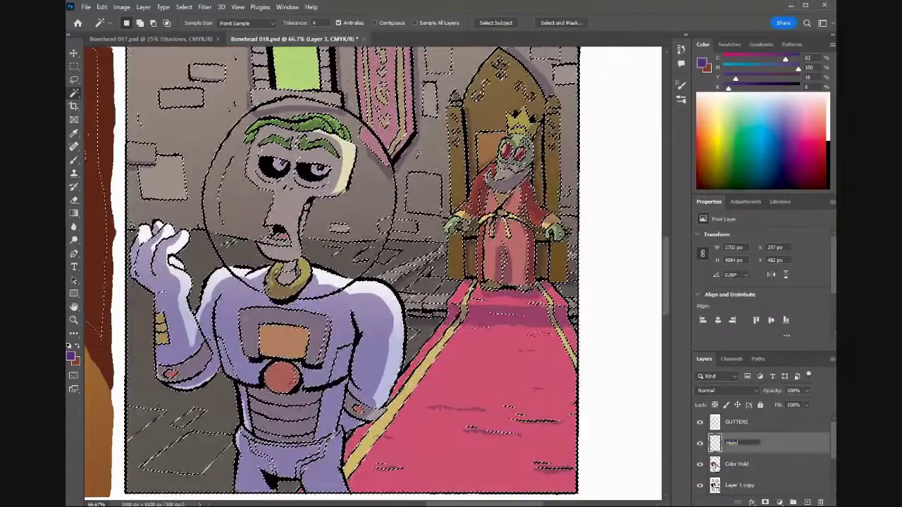
key(Return)
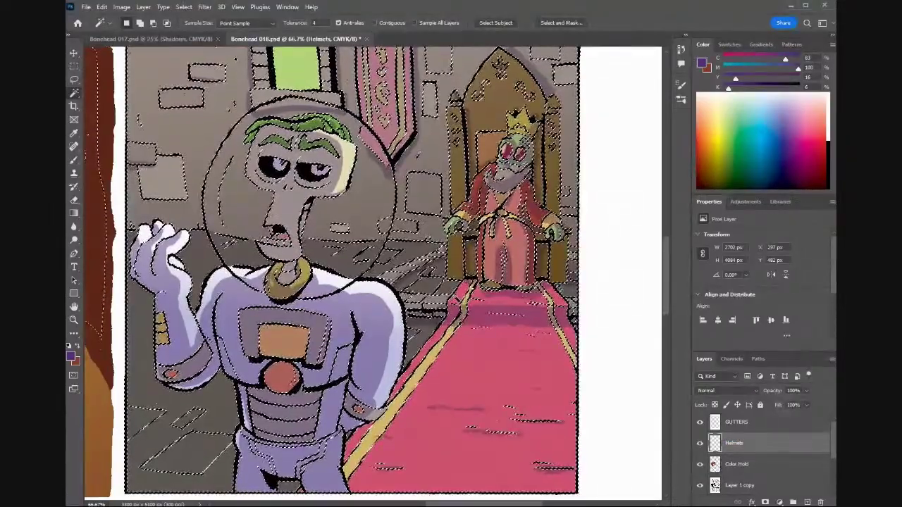
click(71, 356)
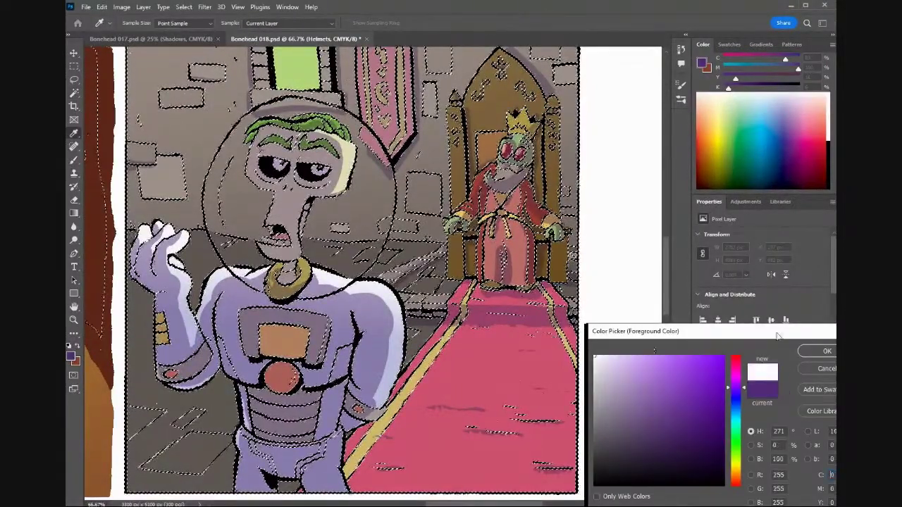
click(827, 352)
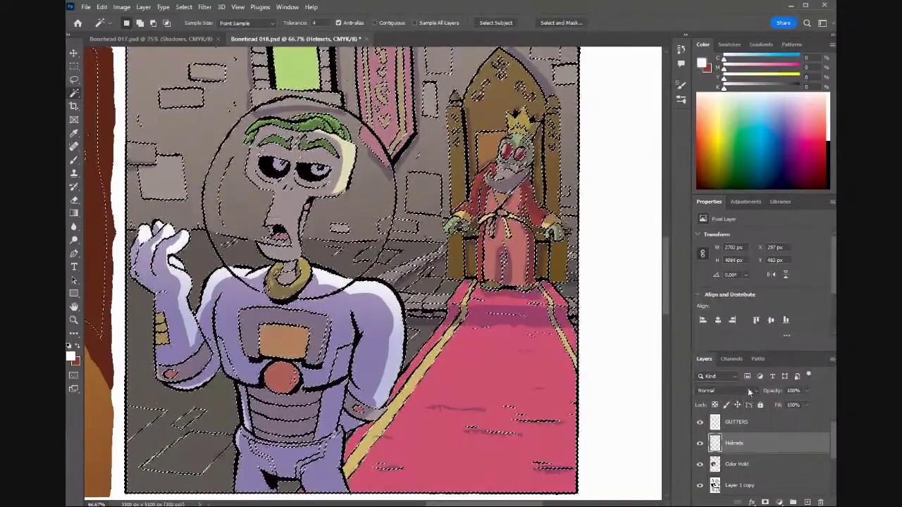
Set the Helmets layer to Multiply blending and lower its opacity to 38%.
key(shift+alt+o)
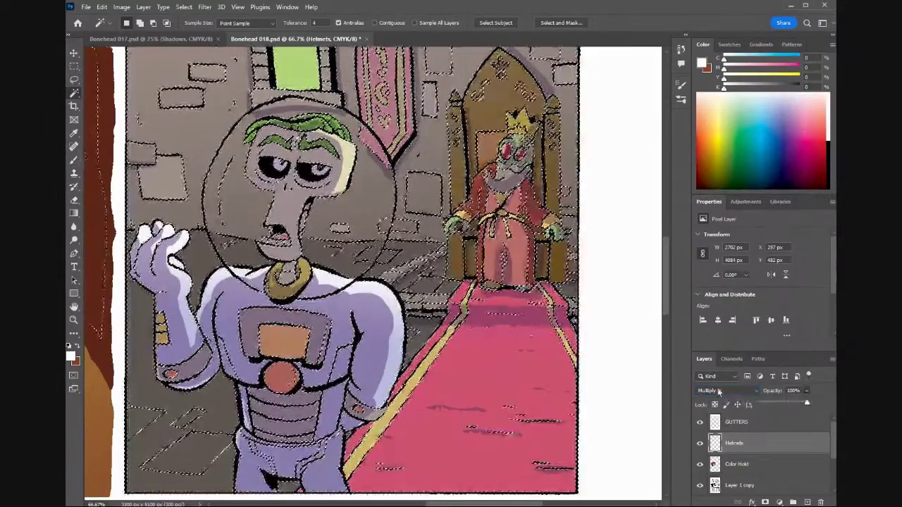
key(shift+minus)
key(shift+minus)
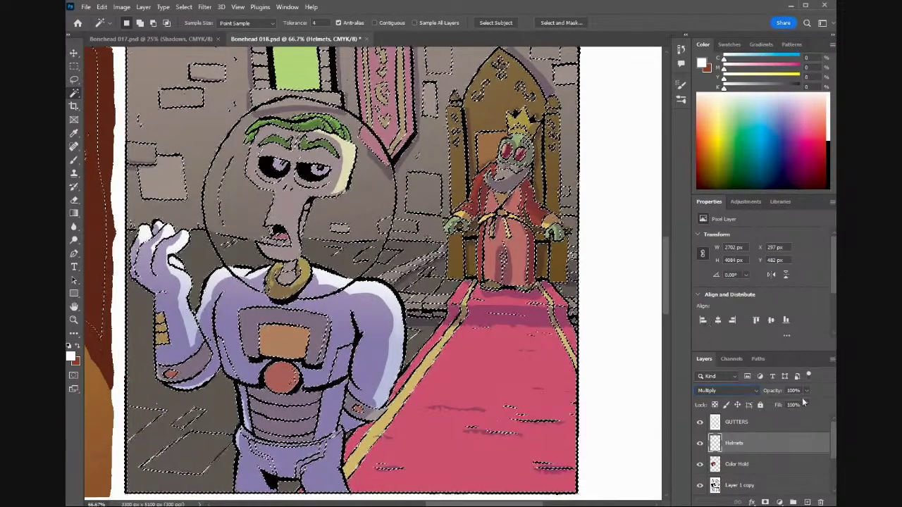
click(806, 390)
ctrl+click(719, 444)
scroll(715, 391, down, 15)
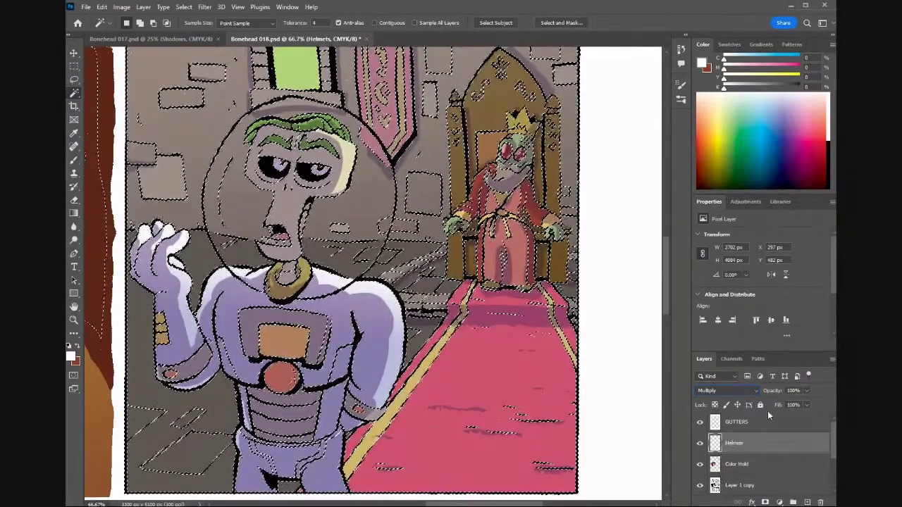
drag(802, 401, 779, 406)
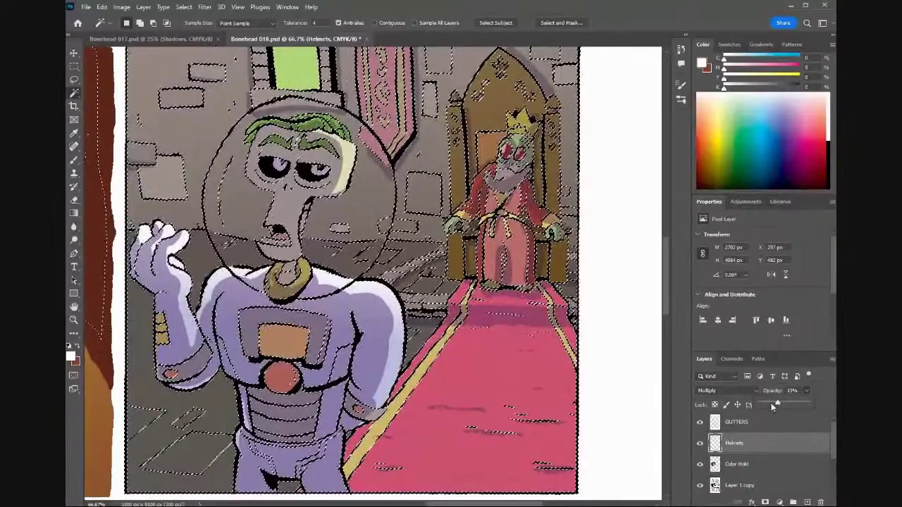
click(823, 389)
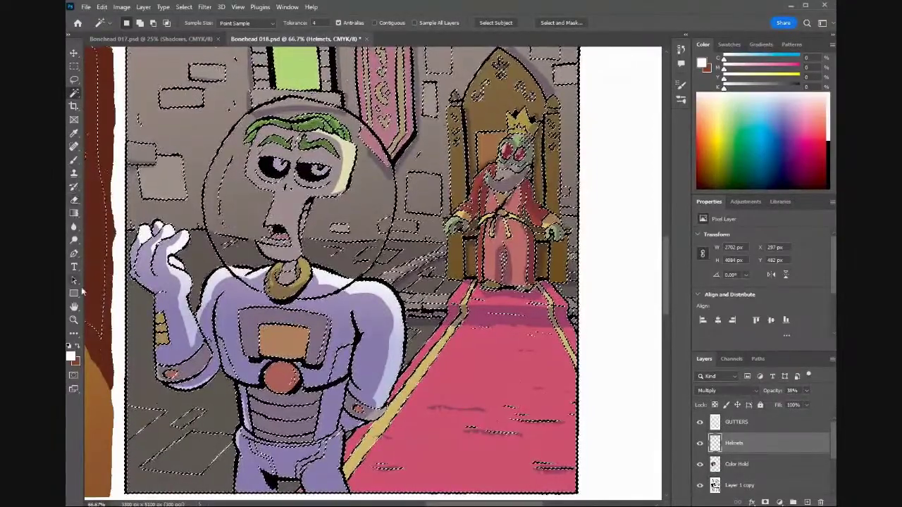
Switch the Helmets layer to Normal blending and brush white over the astronaut's eye, hair and mouth lines inside the helmet.
click(74, 161)
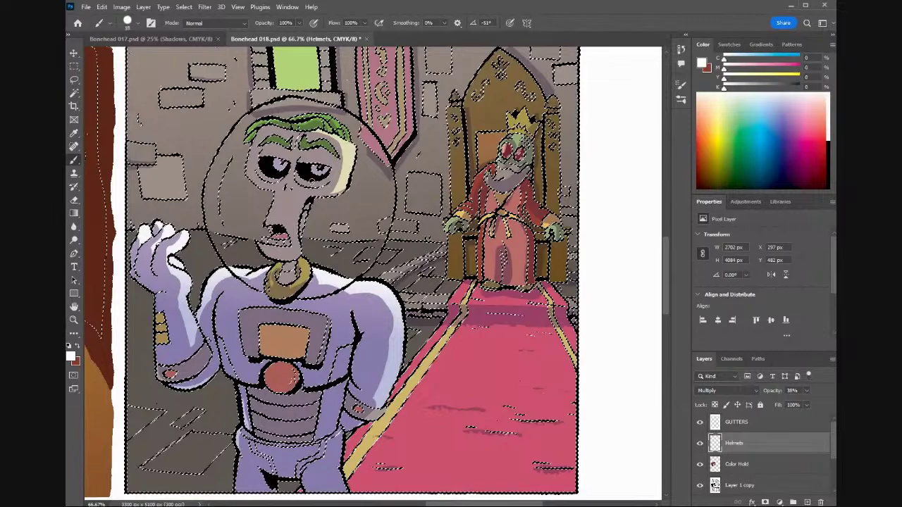
scroll(723, 391, up, 1)
scroll(723, 391, up, 1)
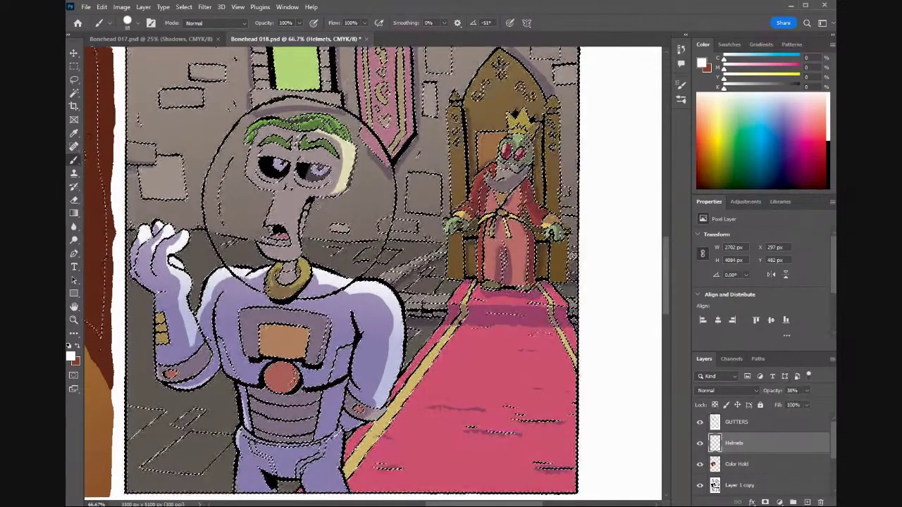
mouse_move(320, 169)
mouse_down()
mouse_move(266, 166)
mouse_move(266, 141)
mouse_move(333, 148)
mouse_up()
drag(287, 128, 248, 138)
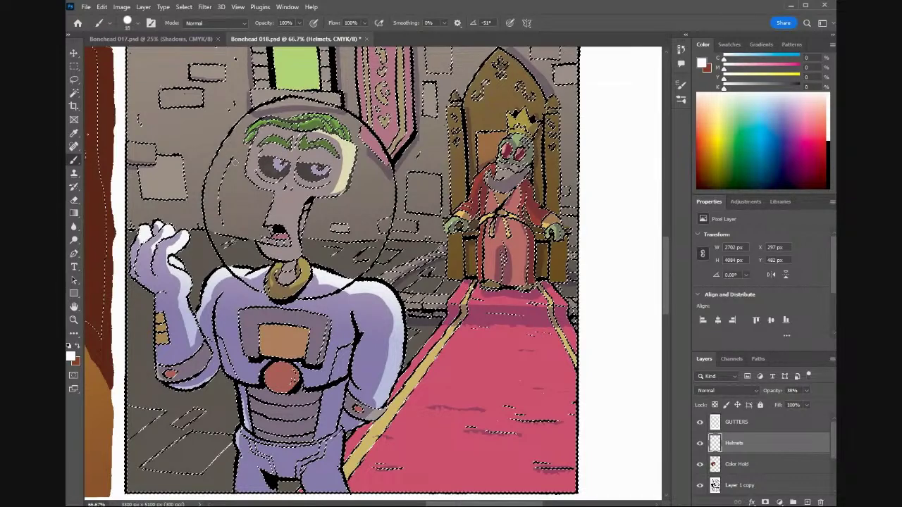
mouse_move(283, 230)
mouse_down()
mouse_move(261, 222)
mouse_move(289, 244)
mouse_up()
key(ctrl+z)
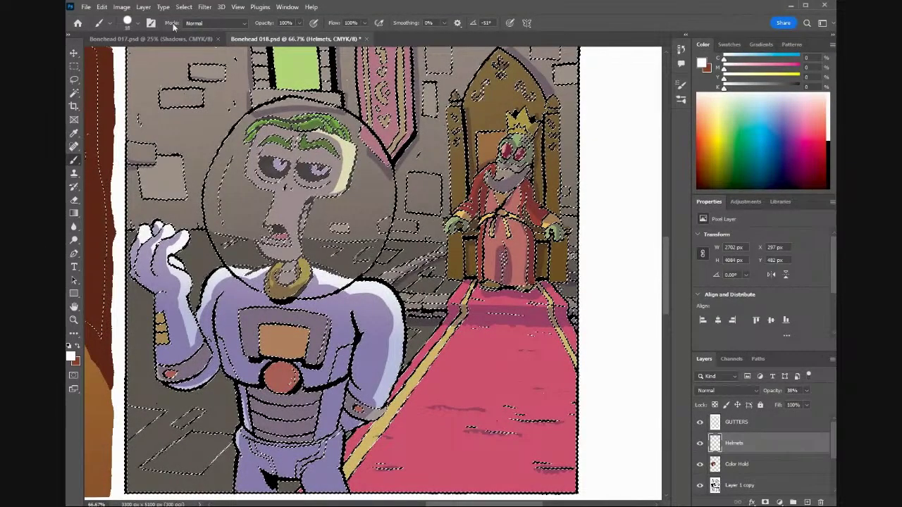
Set the brush size to 66 px and brush white over the neck ring's line art inside the astronaut's helmet.
click(127, 23)
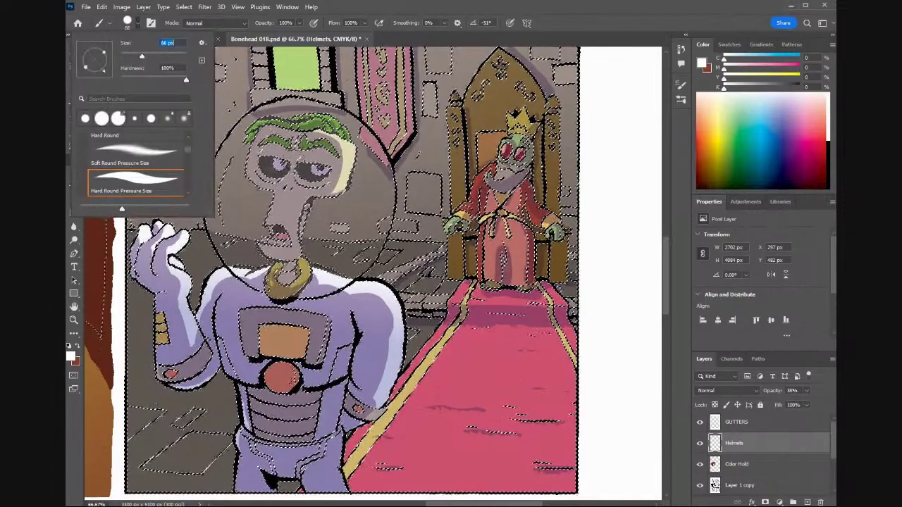
key(Return)
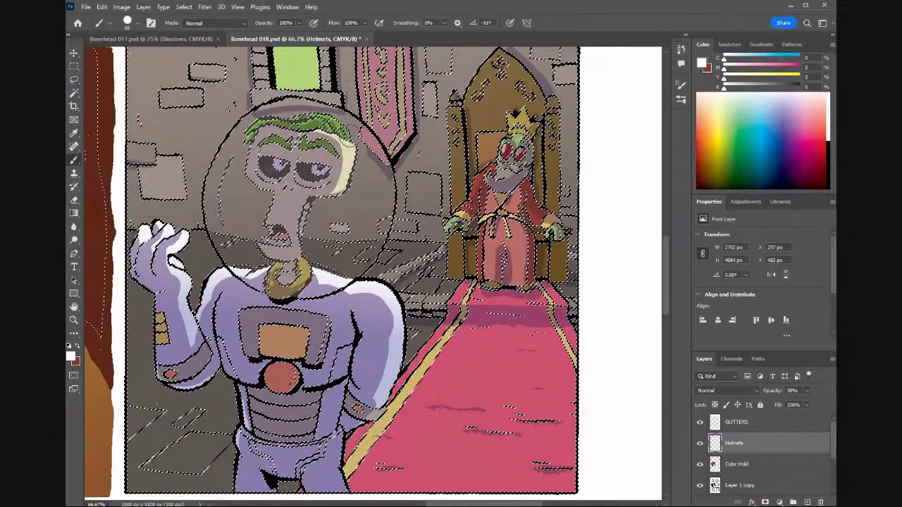
scroll(350, 124, up, 3)
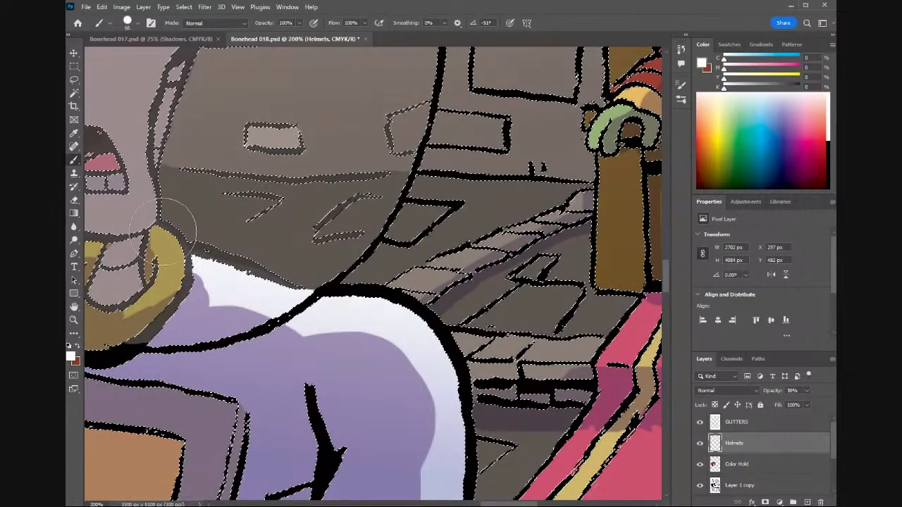
scroll(345, 211, left, 10)
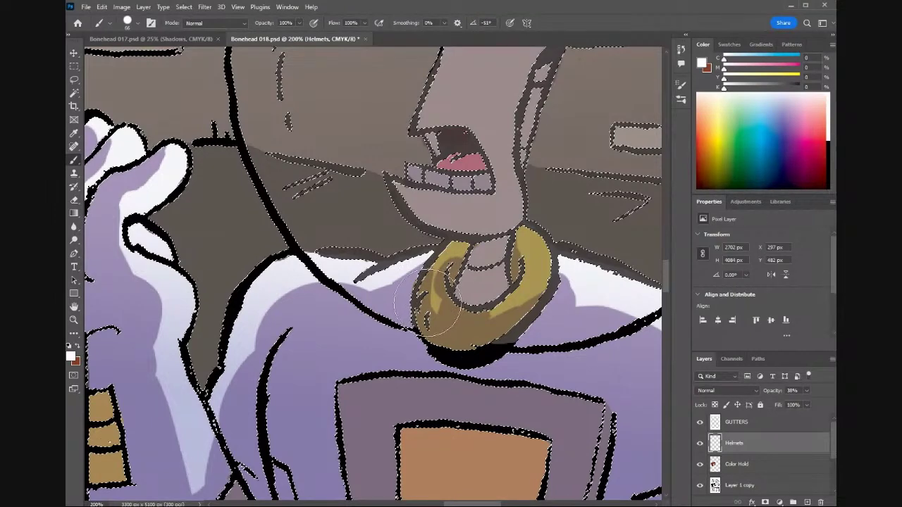
mouse_move(431, 300)
mouse_down()
mouse_move(497, 320)
mouse_move(476, 313)
mouse_up()
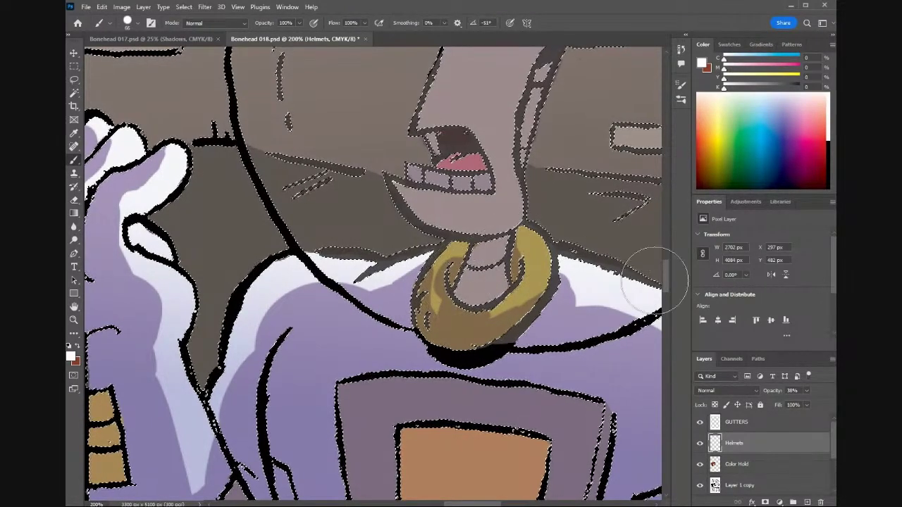
Inspect the line art inside the helmet for missed spots, from the hair and banner down to the neck ring.
drag(662, 274, 663, 251)
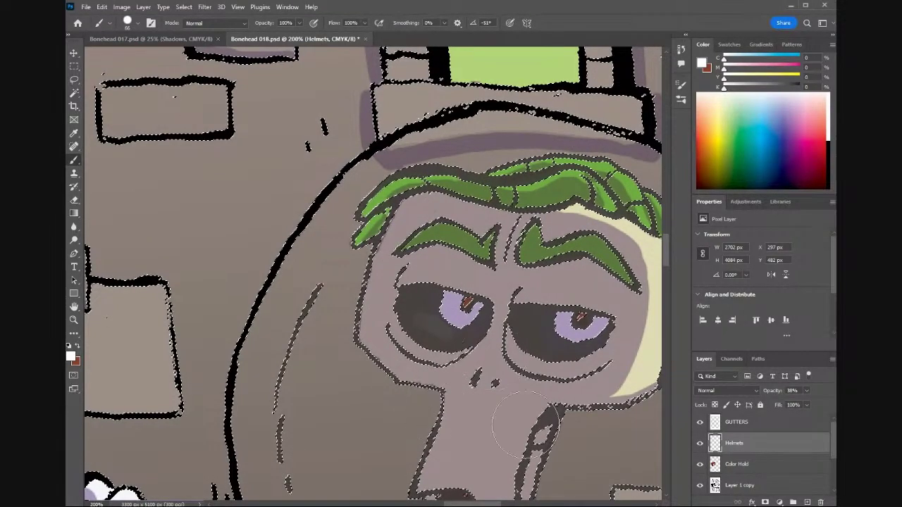
drag(456, 503, 491, 503)
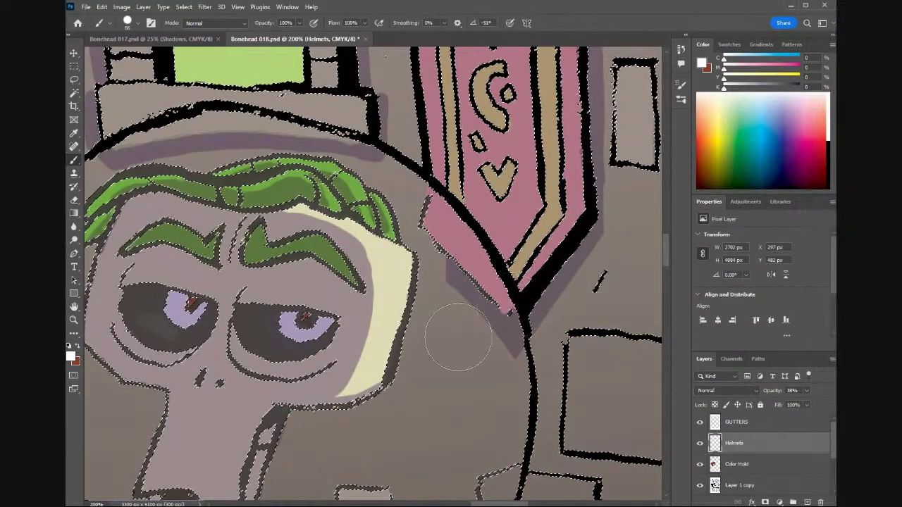
scroll(422, 310, down, 5)
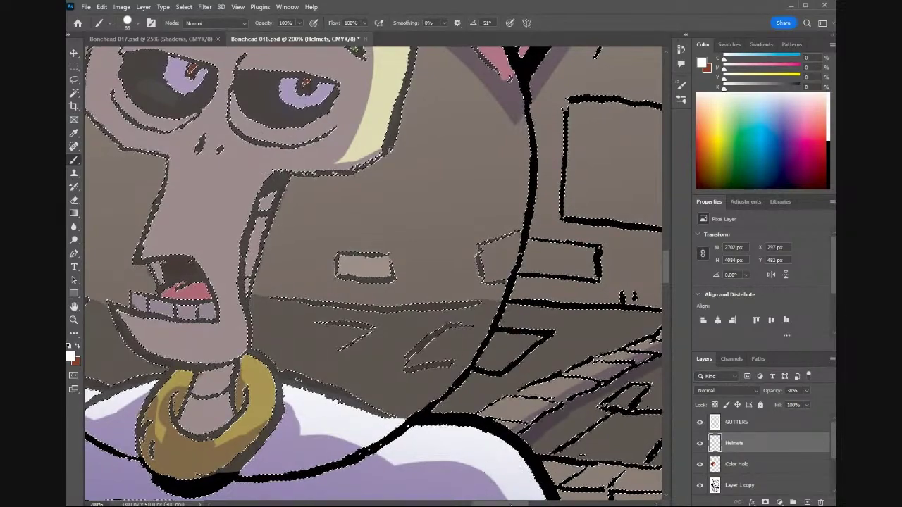
key(ctrl+shift+h)
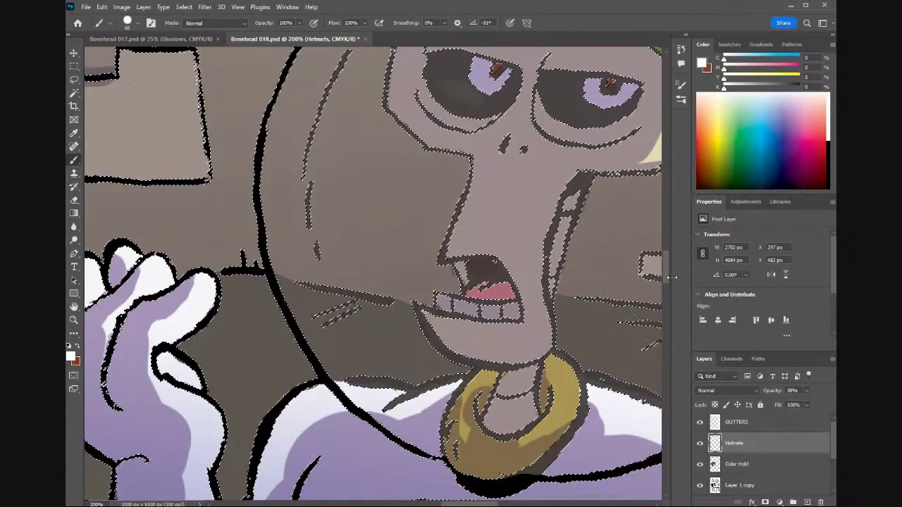
drag(665, 269, 667, 258)
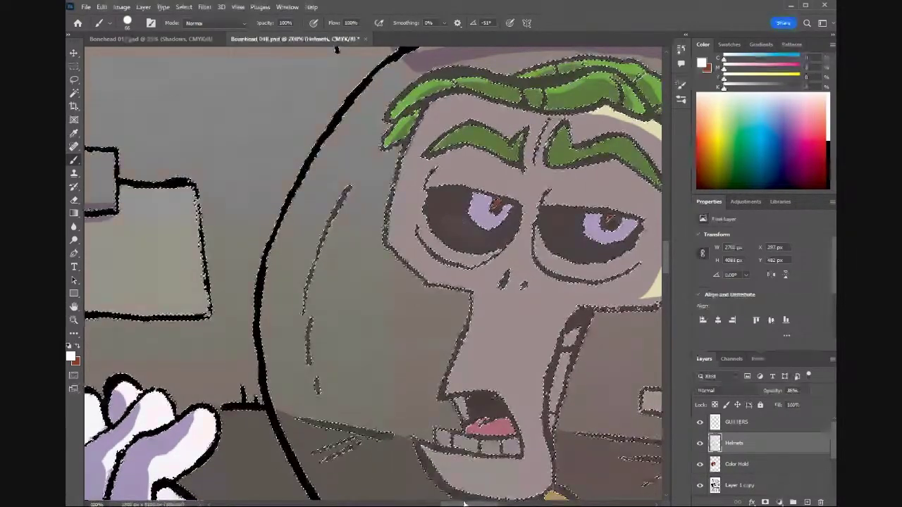
scroll(560, 222, right, 2)
scroll(495, 209, right, 3)
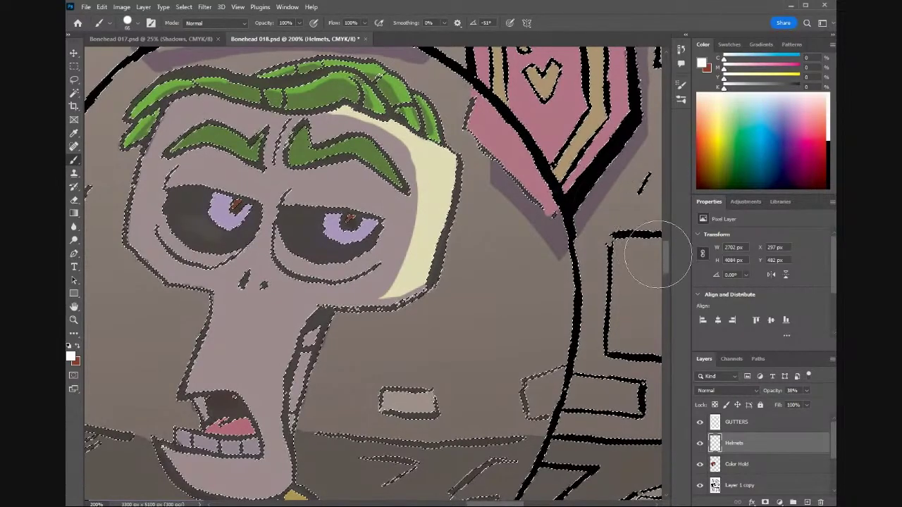
scroll(665, 250, up, 5)
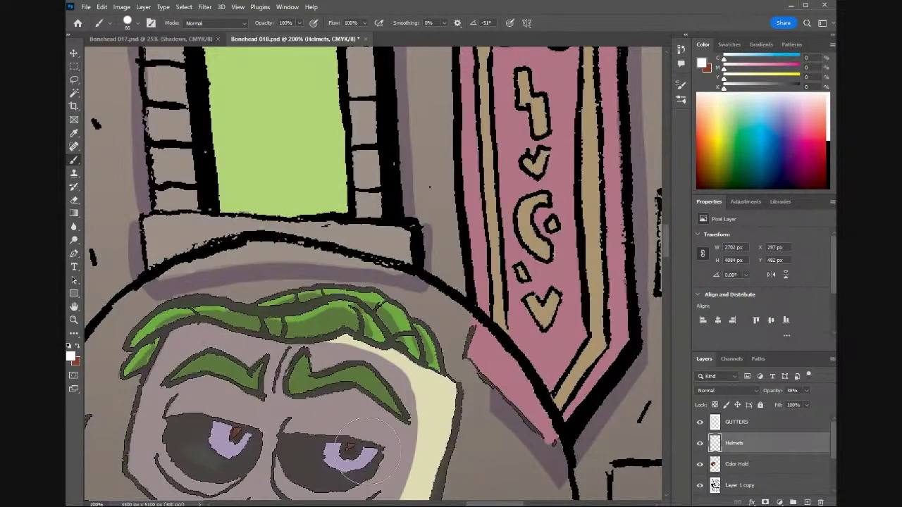
scroll(254, 363, left, 2)
scroll(567, 416, left, 5)
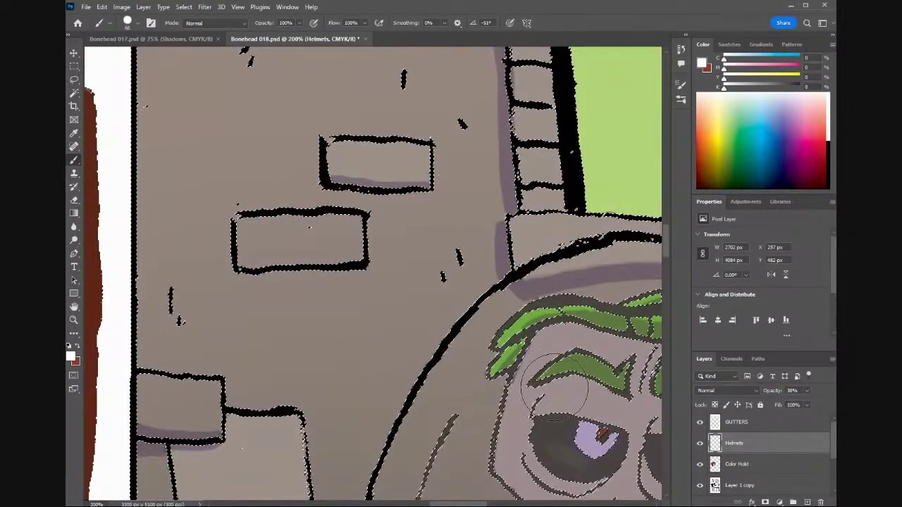
key(ctrl+minus)
key(ctrl+minus)
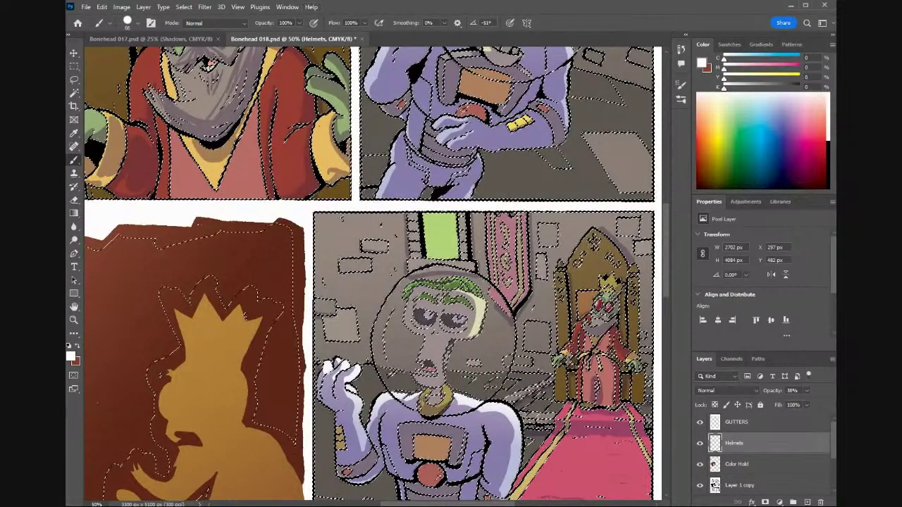
Set the brush size to 73 px and brush white over the helmet's glass and face areas between the lines.
click(128, 22)
drag(126, 44, 113, 44)
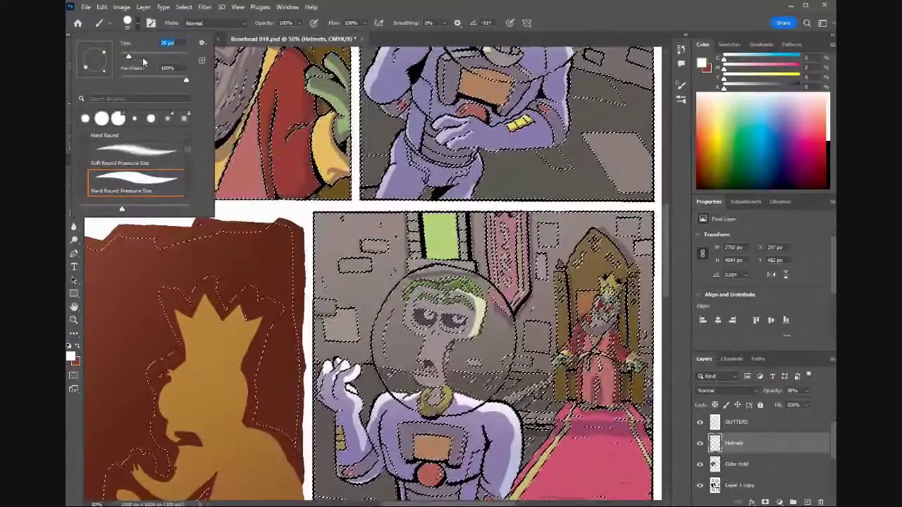
key(Return)
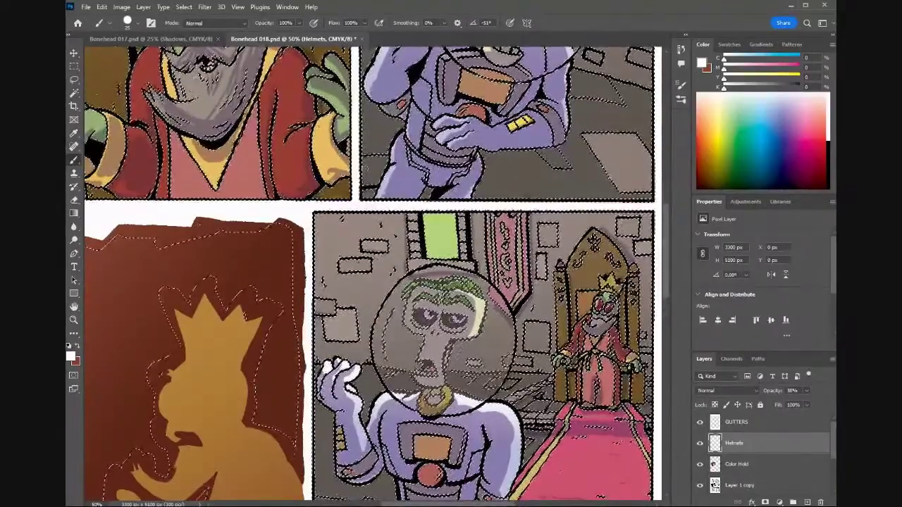
click(141, 24)
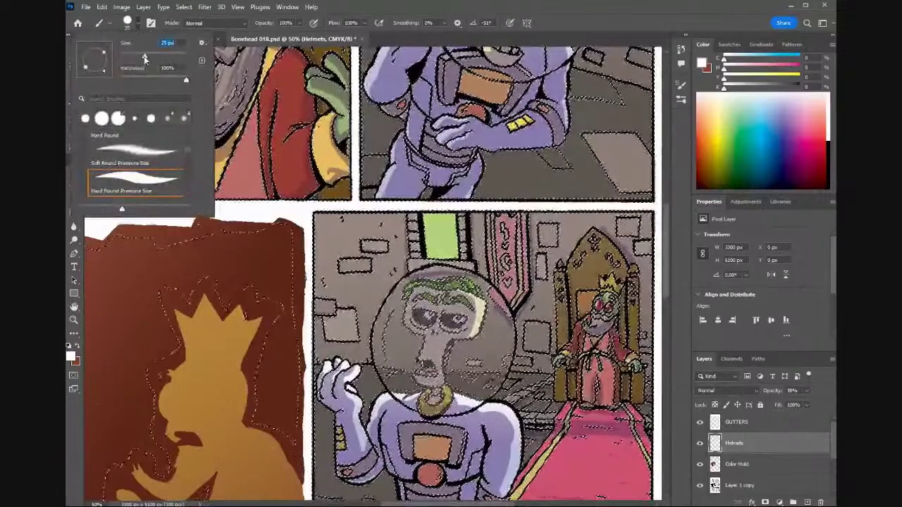
key(Return)
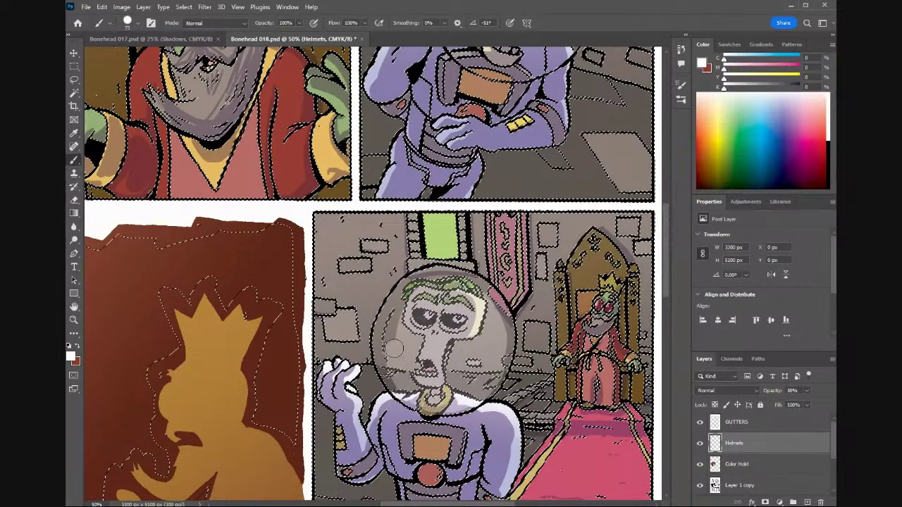
mouse_move(384, 313)
mouse_down()
mouse_move(392, 370)
mouse_move(404, 379)
mouse_up()
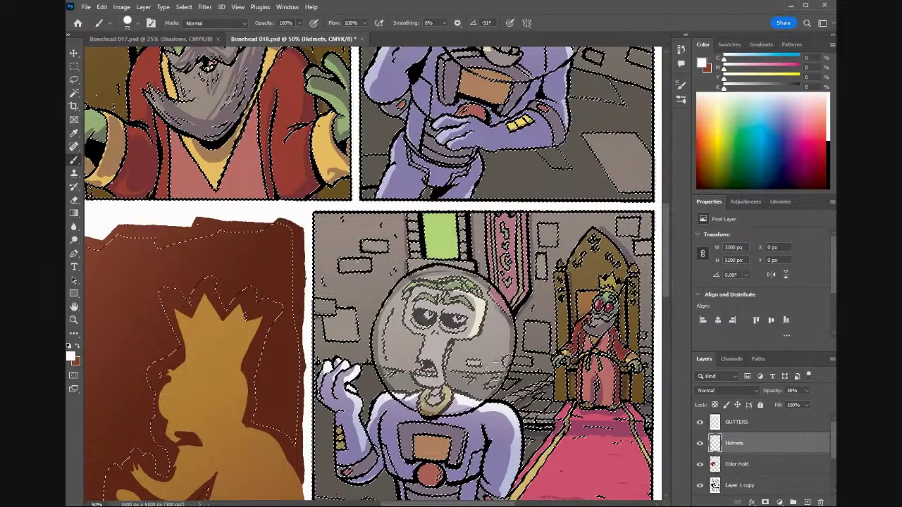
Brush white along the inside of the helmet's upper-left outline, filling the glass beside the hair and face.
key(ctrl+plus)
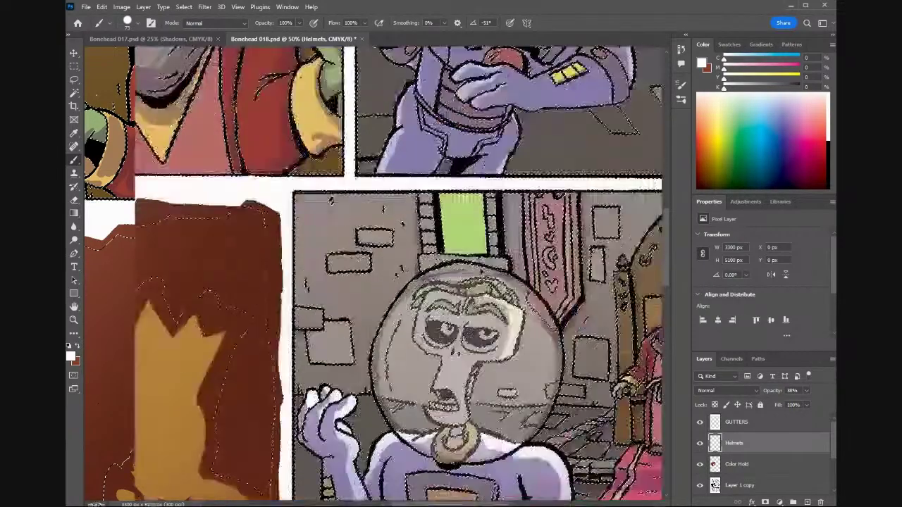
key(ctrl+plus)
key(ctrl+plus)
key(ctrl+plus)
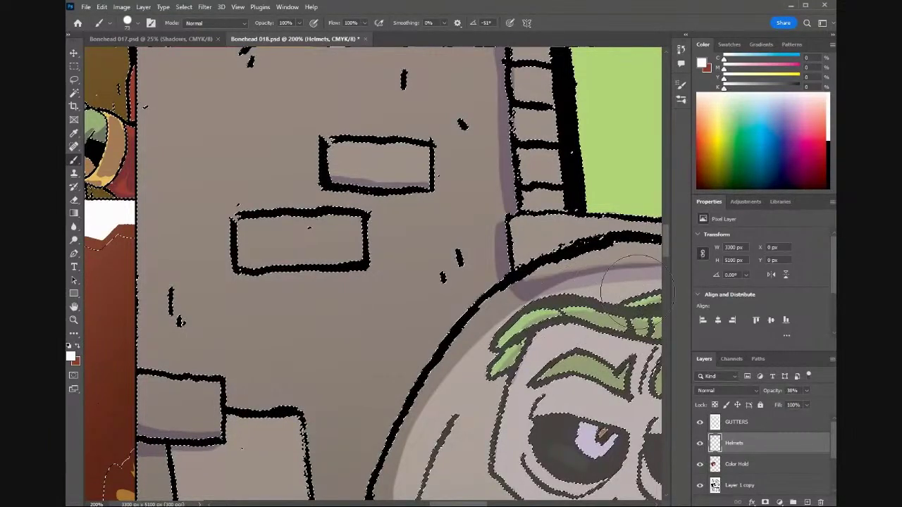
mouse_move(576, 288)
mouse_down()
mouse_move(519, 320)
mouse_move(433, 398)
mouse_up()
drag(668, 243, 666, 260)
drag(444, 208, 426, 241)
mouse_move(414, 275)
mouse_down()
mouse_move(408, 348)
mouse_move(406, 313)
mouse_move(396, 332)
mouse_move(396, 316)
mouse_move(401, 309)
mouse_move(400, 378)
mouse_move(393, 360)
mouse_move(408, 431)
mouse_up()
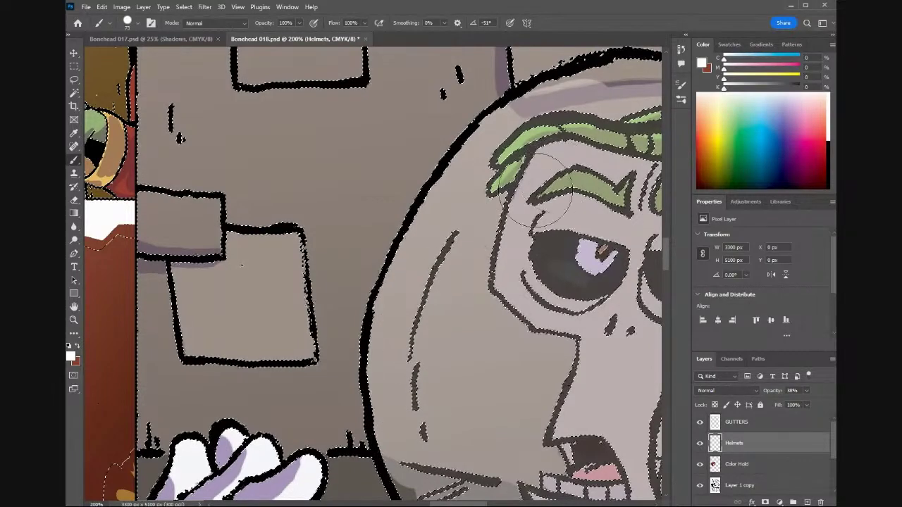
mouse_move(592, 91)
mouse_down()
mouse_move(564, 90)
mouse_move(549, 109)
mouse_up()
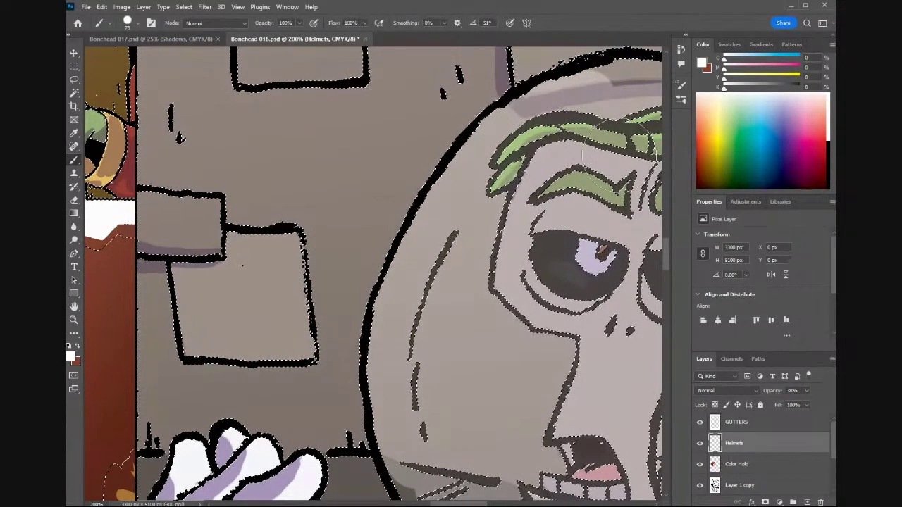
Brush white over the helmet's lower-left glass and across the neck ring and the shoulders behind the glass.
drag(668, 252, 665, 263)
mouse_move(494, 287)
mouse_down()
mouse_move(417, 258)
mouse_move(412, 325)
mouse_move(451, 367)
mouse_move(535, 425)
mouse_move(493, 412)
mouse_up()
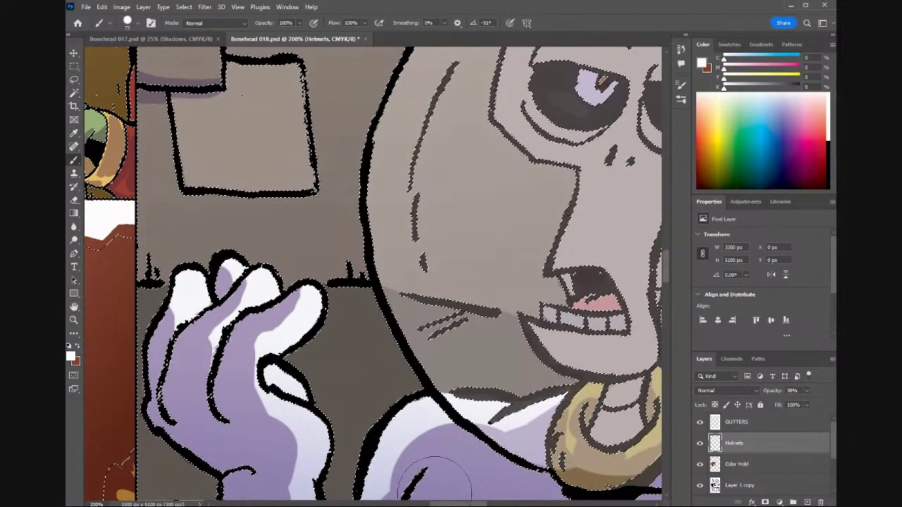
drag(458, 504, 466, 505)
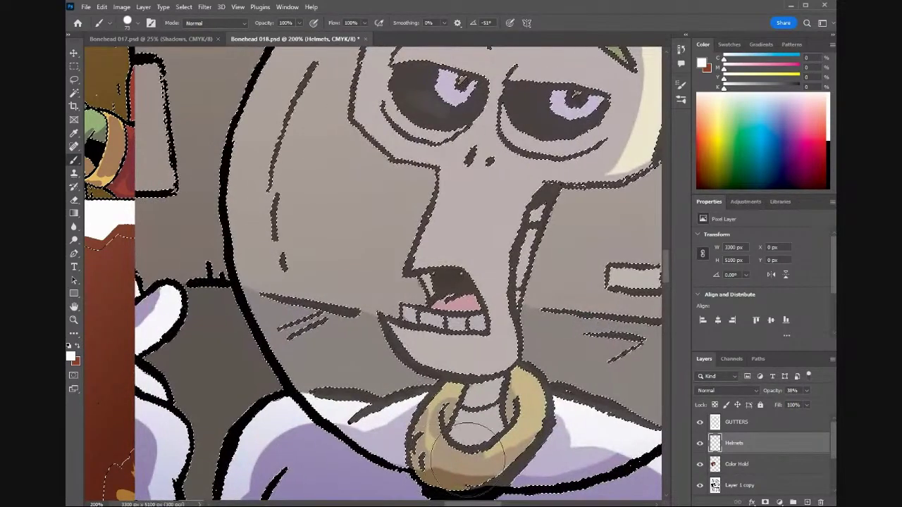
mouse_move(457, 457)
mouse_down()
mouse_move(445, 465)
mouse_move(435, 456)
mouse_up()
mouse_move(504, 457)
mouse_down()
mouse_move(527, 456)
mouse_move(514, 465)
mouse_move(601, 446)
mouse_up()
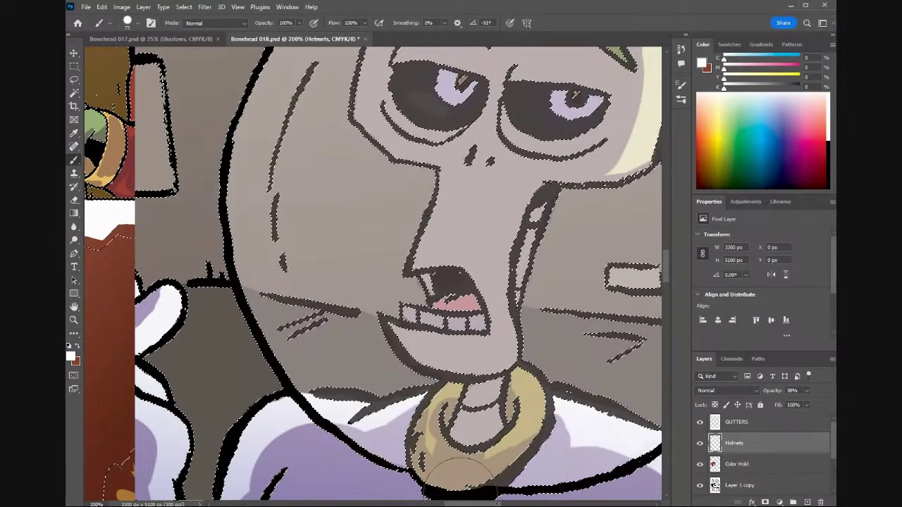
Brush white along the inside of the helmet's right outline, from the shoulder up to the banner's tip.
scroll(493, 465, right, 5)
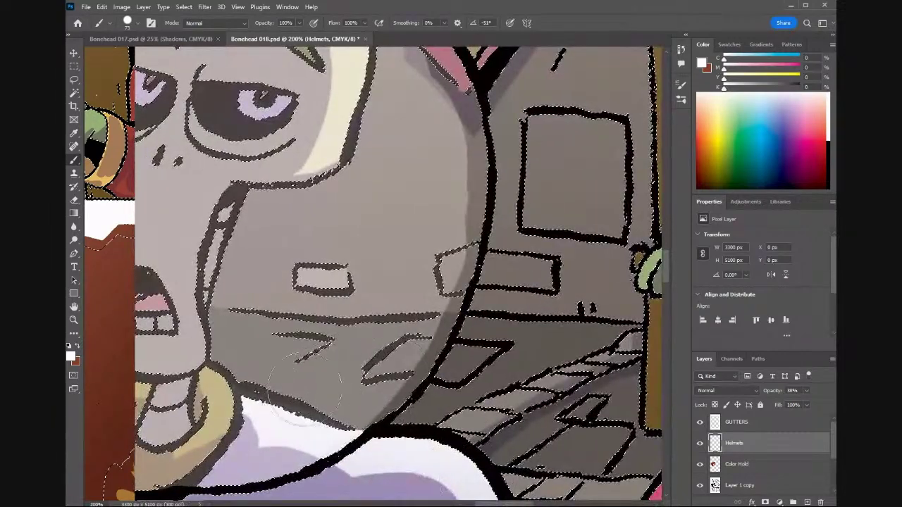
mouse_move(359, 403)
mouse_down()
mouse_move(419, 334)
mouse_move(380, 394)
mouse_move(401, 364)
mouse_move(356, 400)
mouse_move(385, 337)
mouse_move(426, 328)
mouse_up()
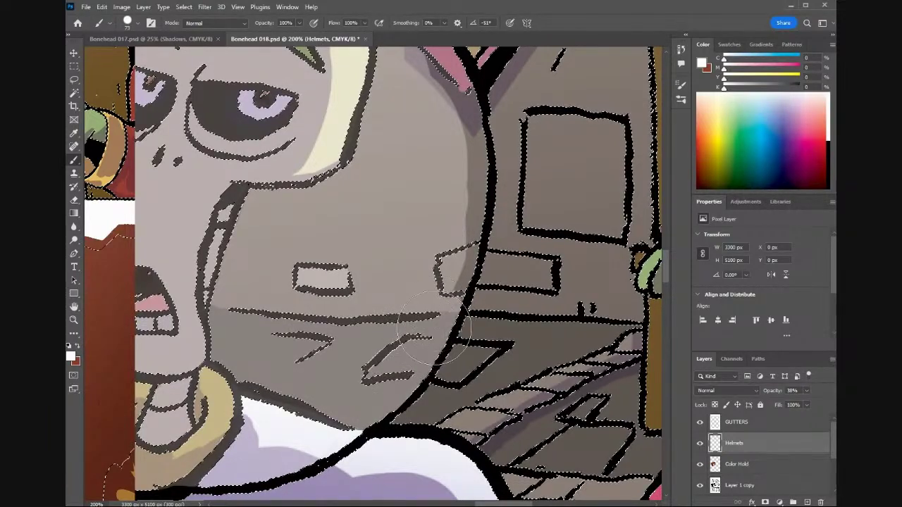
drag(450, 281, 447, 258)
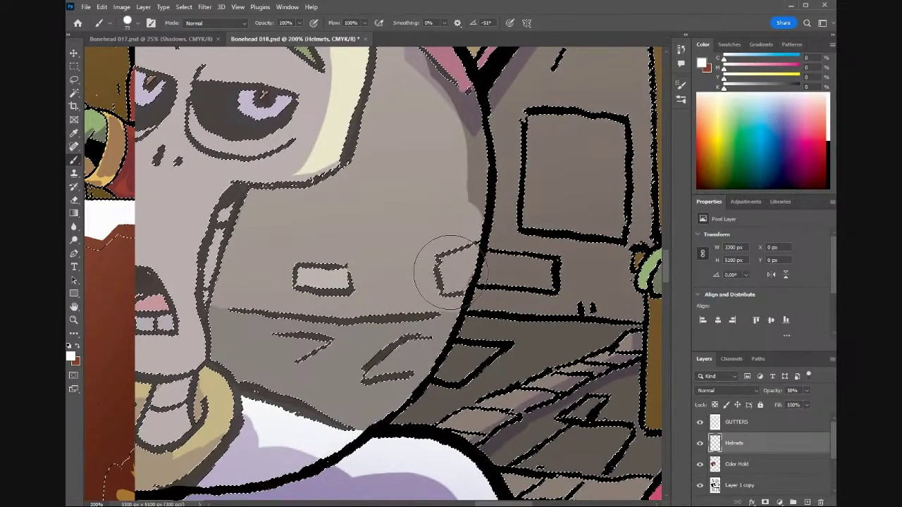
mouse_move(458, 214)
mouse_down()
mouse_move(453, 141)
mouse_move(468, 178)
mouse_move(441, 97)
mouse_move(447, 127)
mouse_up()
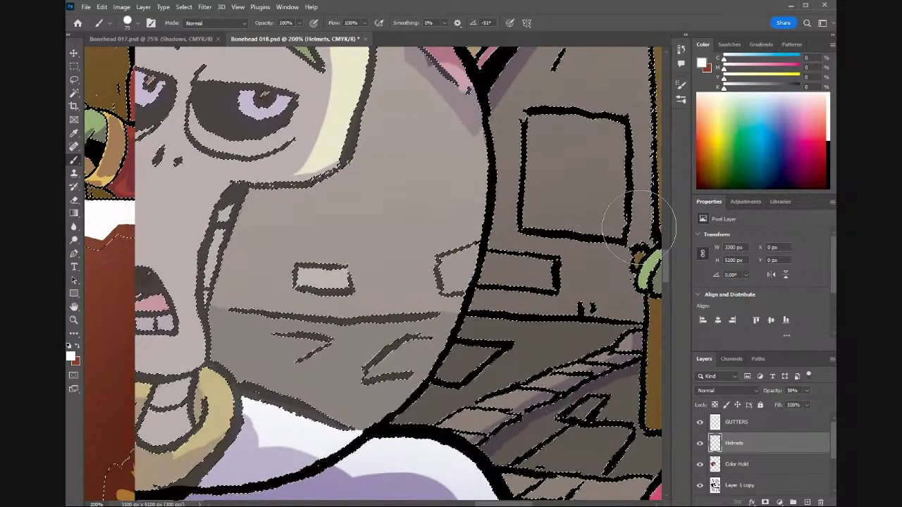
Brush white over the remaining gaps in the glass along the helmet's top, above the astronaut's hair.
drag(666, 265, 665, 238)
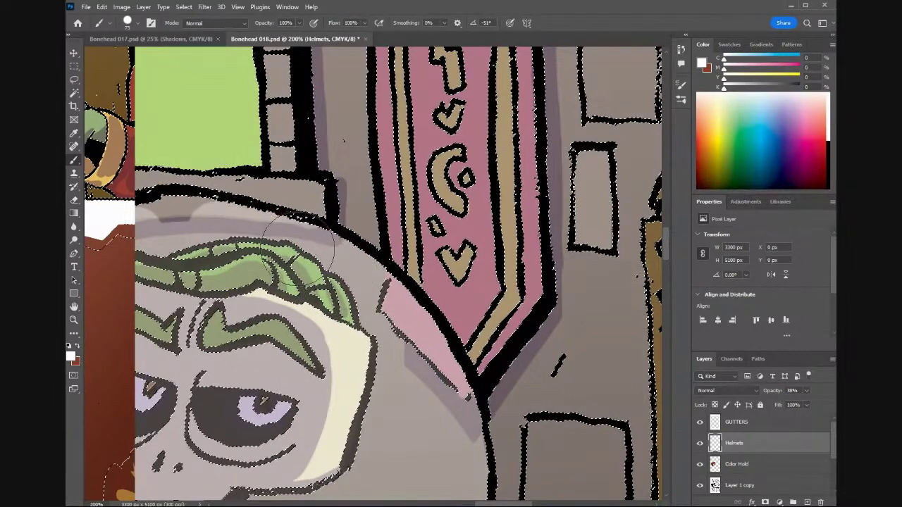
drag(299, 243, 189, 211)
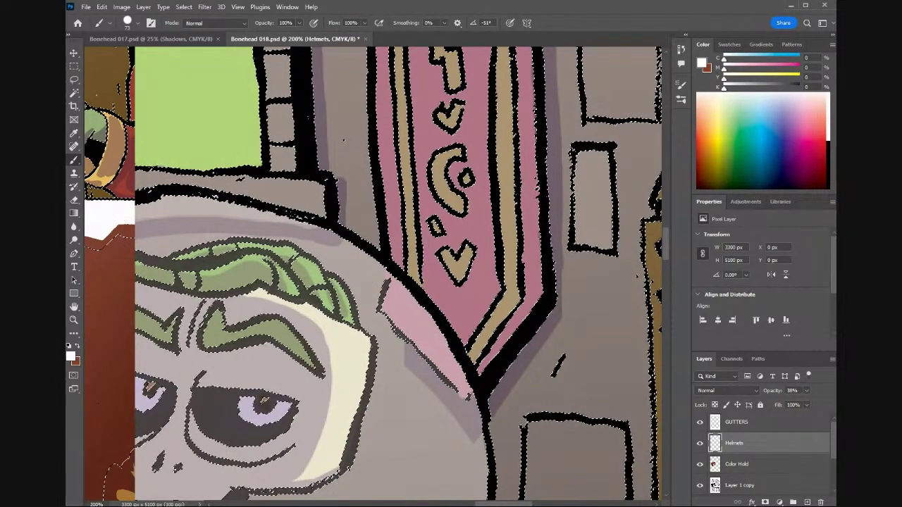
scroll(439, 329, left, 8)
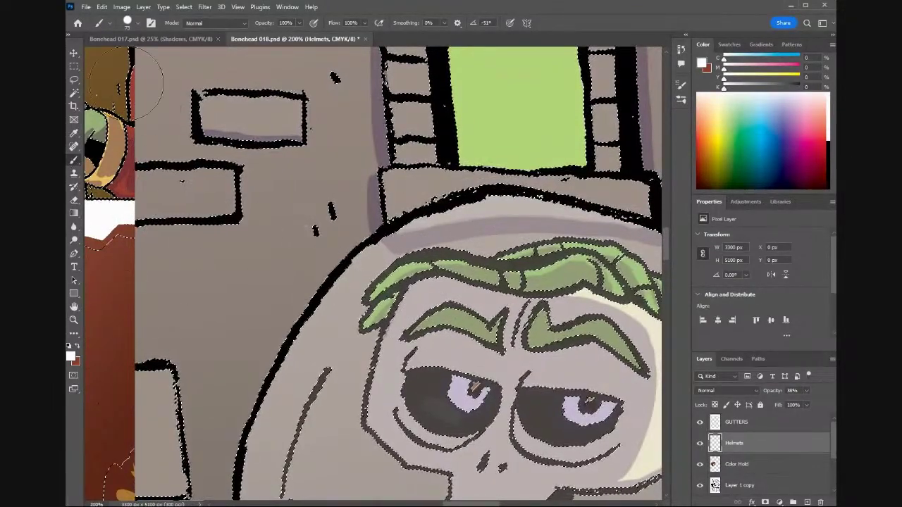
mouse_move(468, 503)
mouse_down()
mouse_move(460, 504)
mouse_move(507, 504)
mouse_move(472, 504)
mouse_up()
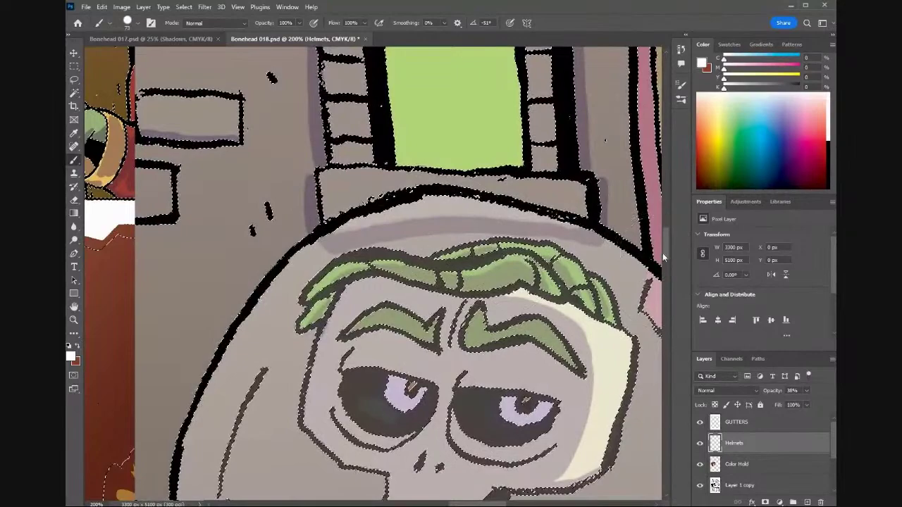
drag(665, 251, 667, 263)
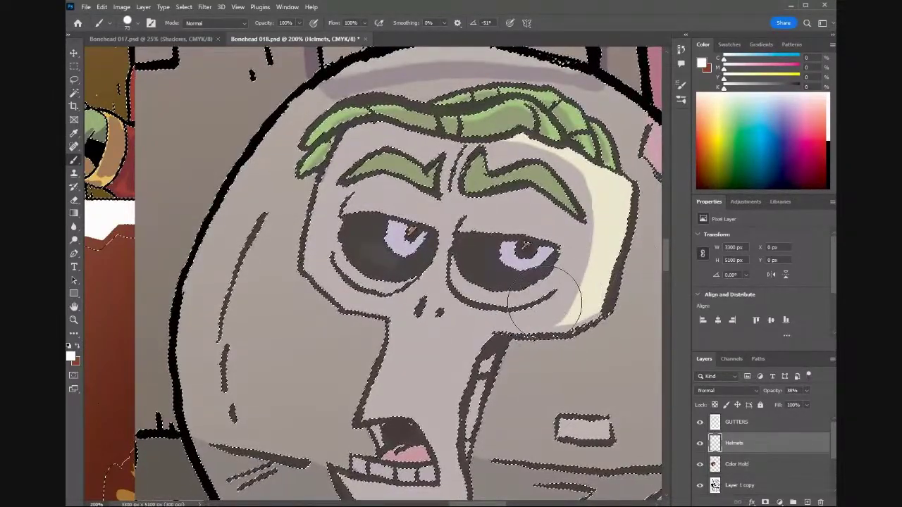
Brush white over the shoulder, neck ring, chin and chest behind the lower glass of the top panel astronaut's helmet.
drag(667, 262, 670, 185)
drag(521, 166, 542, 250)
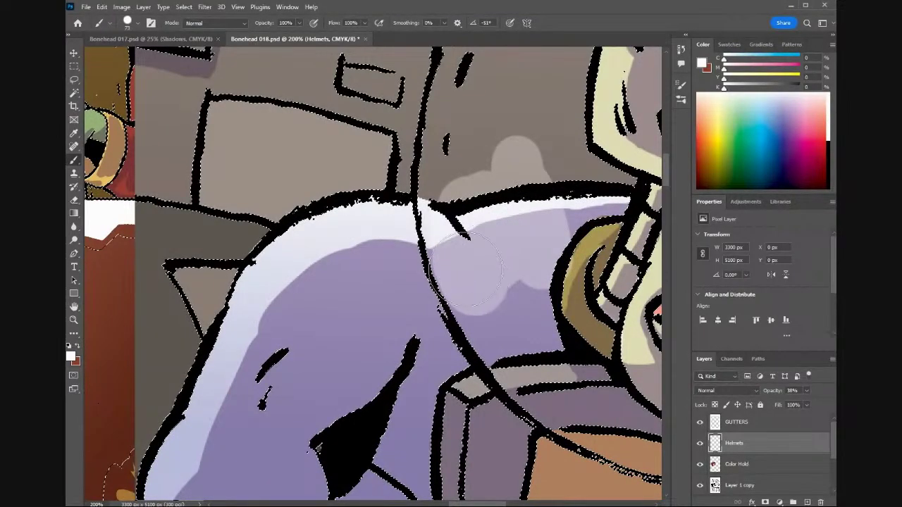
mouse_move(527, 370)
mouse_down()
mouse_move(581, 414)
mouse_move(605, 421)
mouse_up()
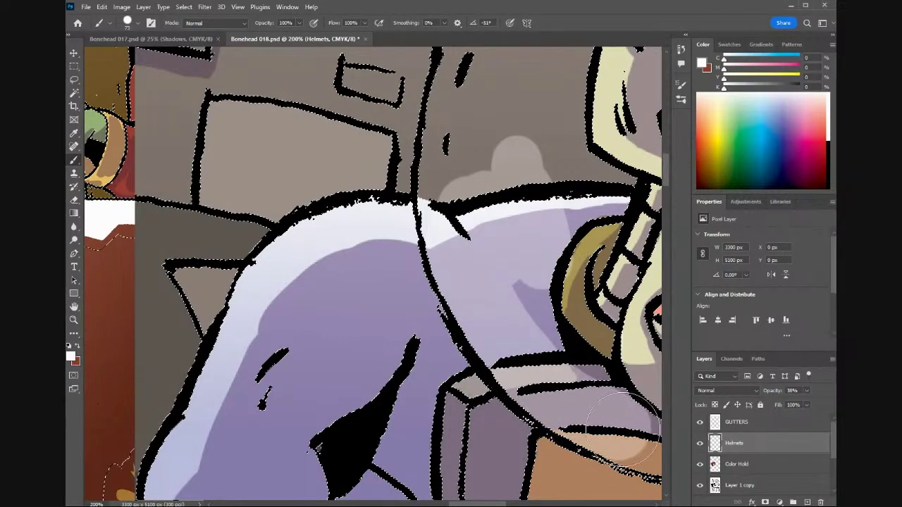
scroll(429, 455, right, 5)
mouse_move(430, 455)
mouse_down()
mouse_move(345, 429)
mouse_move(371, 437)
mouse_move(372, 451)
mouse_move(365, 446)
mouse_move(415, 460)
mouse_move(475, 464)
mouse_move(523, 442)
mouse_move(491, 461)
mouse_move(532, 456)
mouse_move(499, 467)
mouse_move(400, 412)
mouse_move(352, 368)
mouse_move(497, 415)
mouse_move(549, 418)
mouse_move(546, 451)
mouse_move(535, 457)
mouse_move(642, 412)
mouse_up()
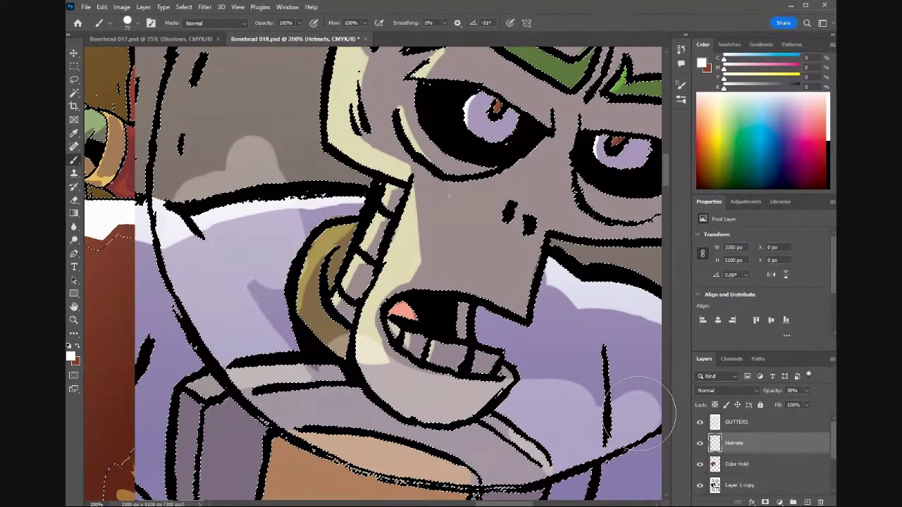
Brush white along the inside of the helmet's right outline and over the adjacent shoulder, face, eyebrows and right end of the hair.
scroll(641, 409, right, 5)
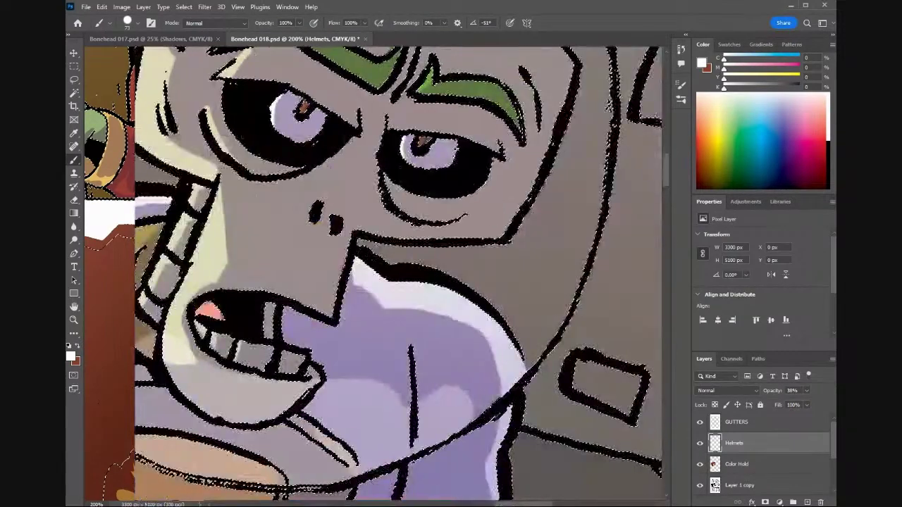
mouse_move(569, 141)
mouse_down()
mouse_move(576, 137)
mouse_move(556, 236)
mouse_move(529, 305)
mouse_move(542, 291)
mouse_up()
drag(523, 326, 544, 299)
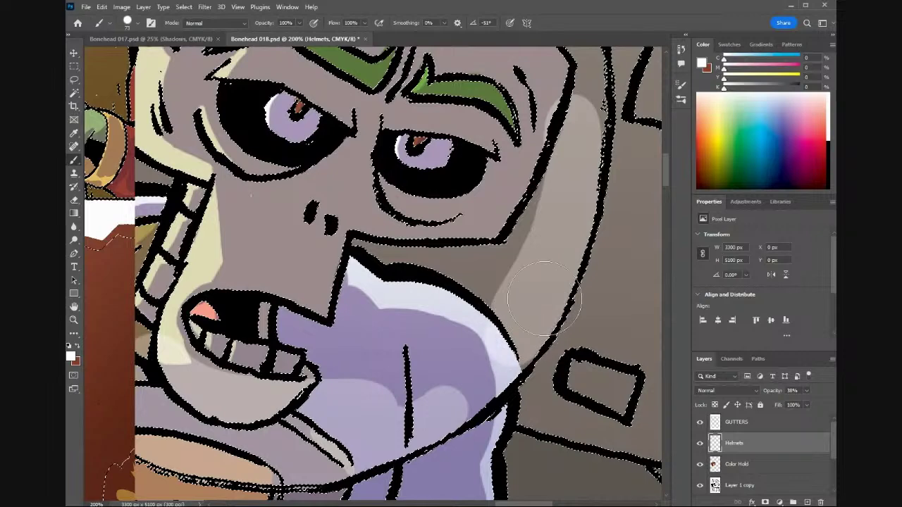
drag(511, 345, 469, 384)
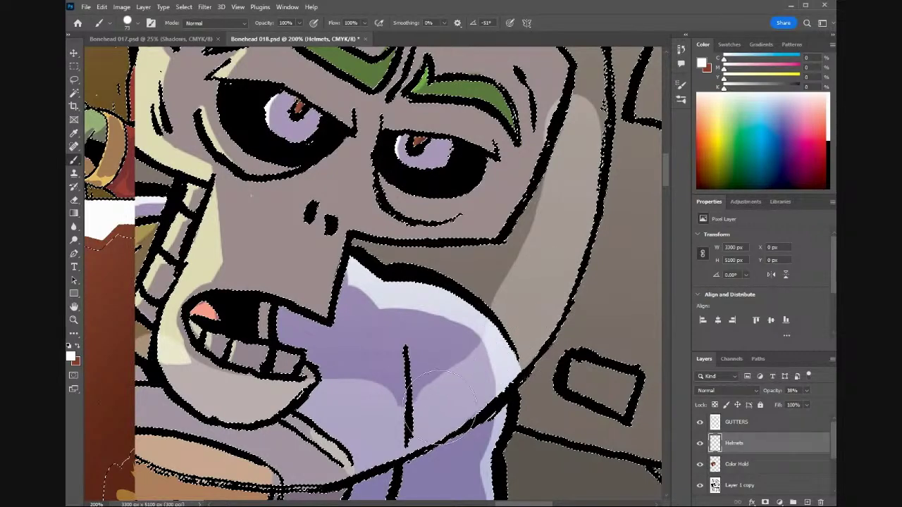
mouse_move(448, 404)
mouse_down()
mouse_move(423, 367)
mouse_move(397, 384)
mouse_move(472, 323)
mouse_move(435, 327)
mouse_move(319, 397)
mouse_move(305, 373)
mouse_move(378, 282)
mouse_move(327, 267)
mouse_move(218, 352)
mouse_move(308, 225)
mouse_move(416, 221)
mouse_move(381, 222)
mouse_move(251, 180)
mouse_move(298, 211)
mouse_move(485, 181)
mouse_up()
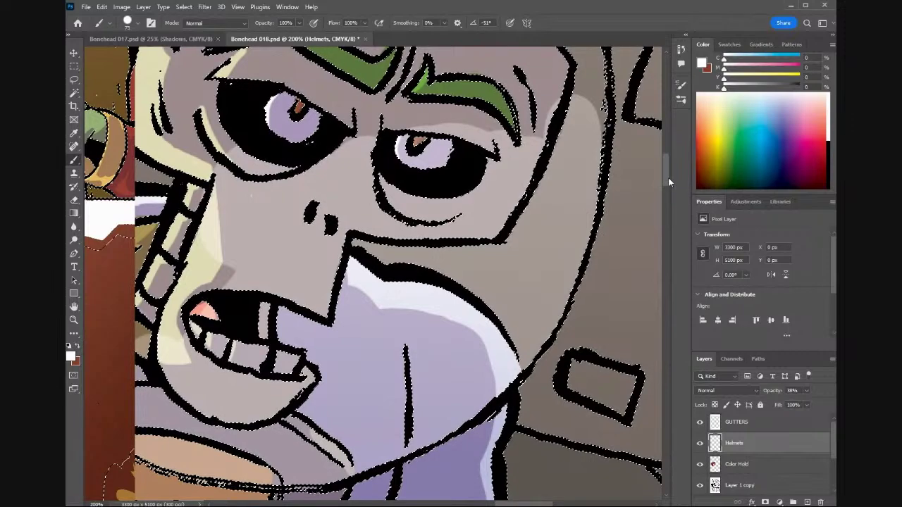
scroll(668, 177, up, 5)
mouse_move(514, 115)
mouse_down()
mouse_move(532, 95)
mouse_move(560, 180)
mouse_up()
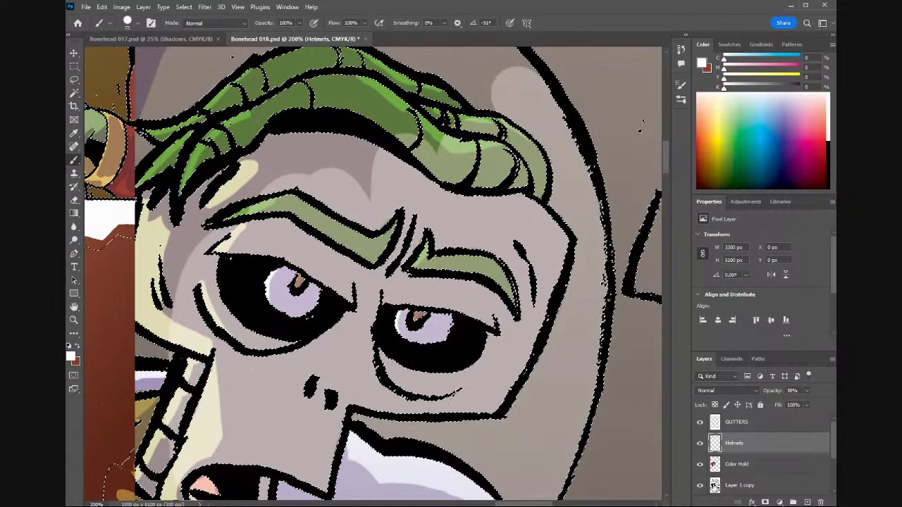
Sample the skin colour on Layer 2 and the purple on the Shadows layer to touch up the cheek below the left eye.
drag(836, 457, 836, 487)
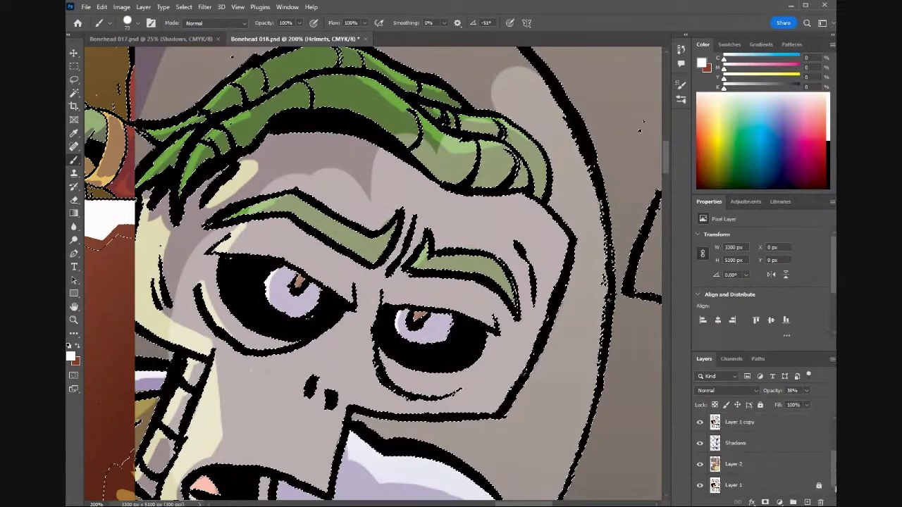
click(733, 465)
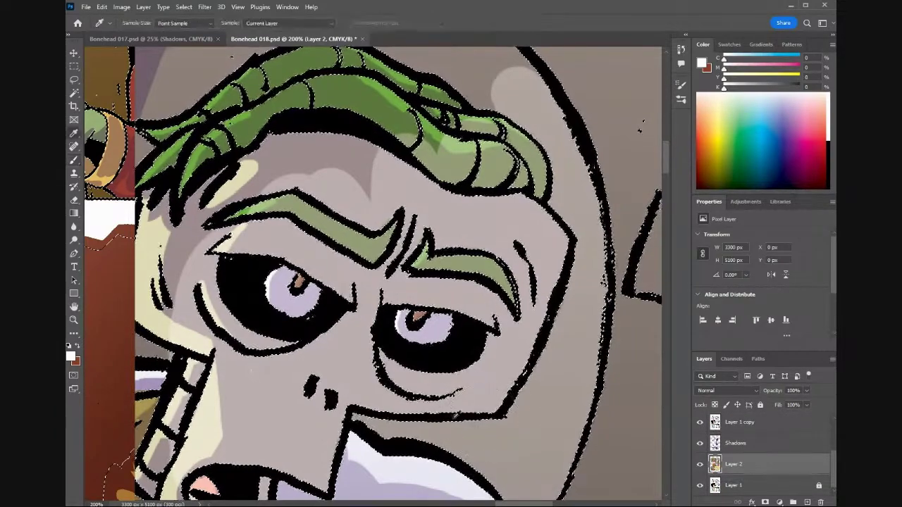
alt+click(255, 360)
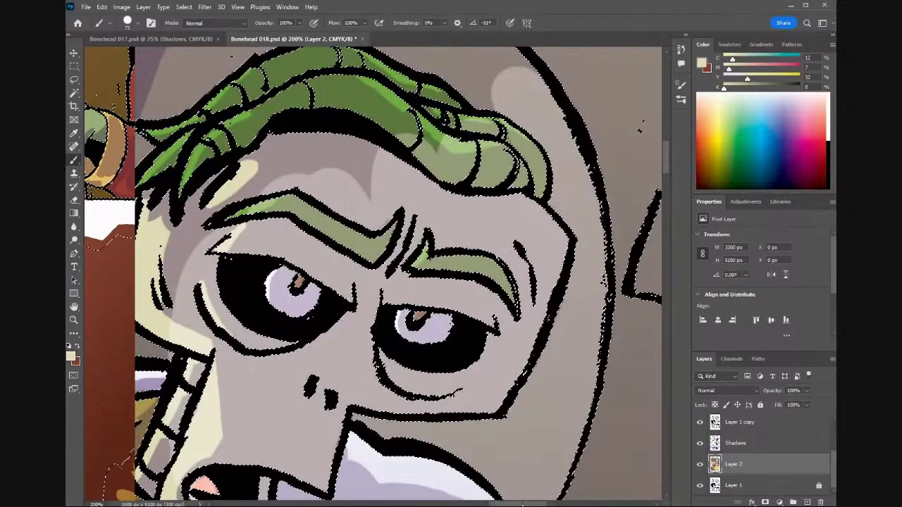
drag(522, 505, 519, 504)
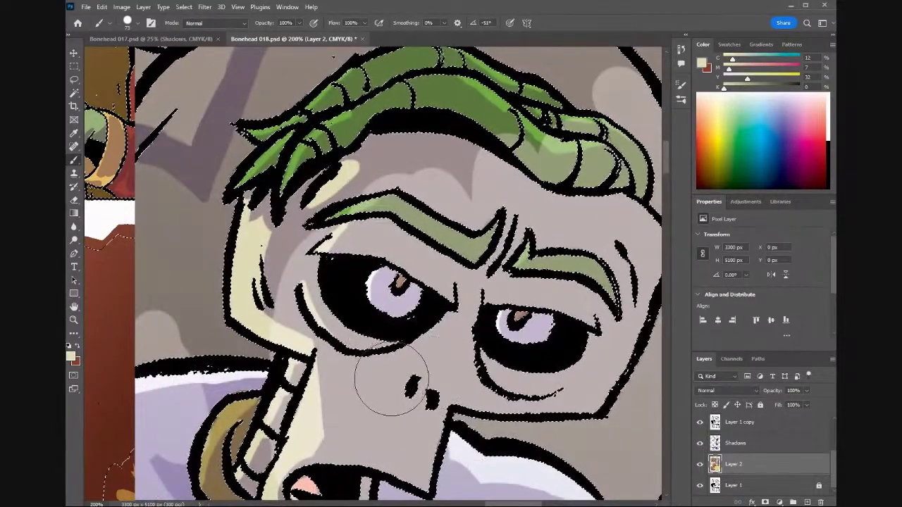
click(736, 442)
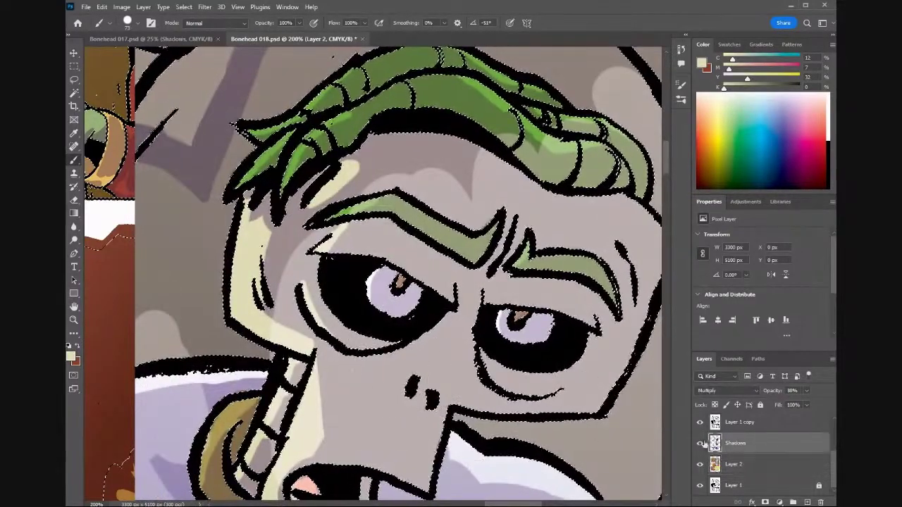
alt+click(356, 374)
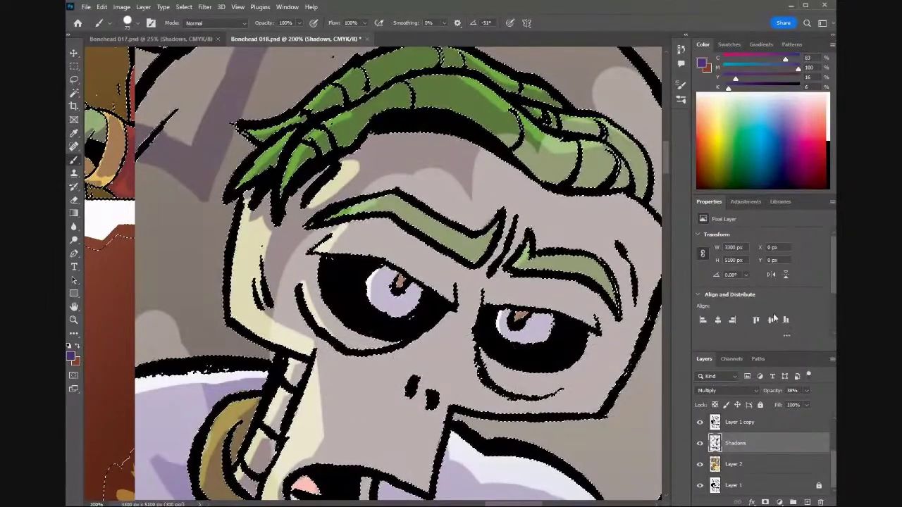
drag(833, 465, 827, 449)
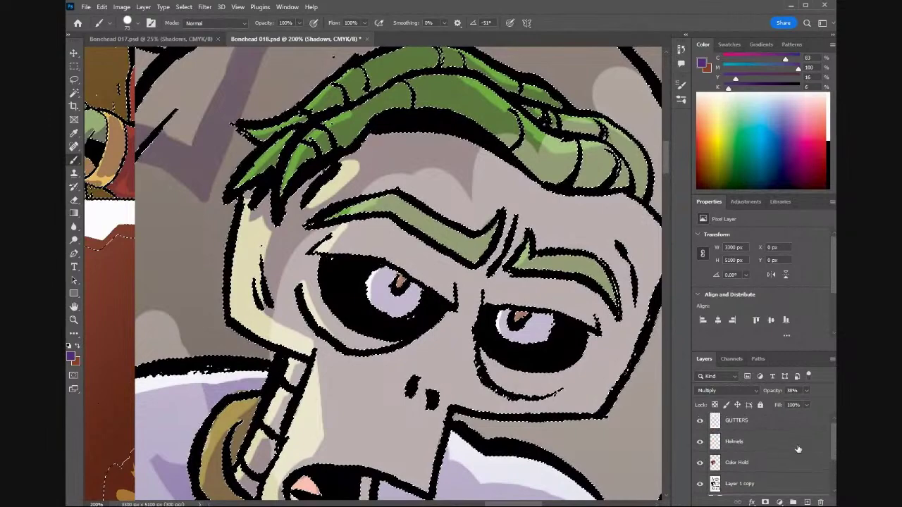
Return to white on the Helmets layer and brush over the forehead, the hair and the glass along the helmet's top.
click(734, 442)
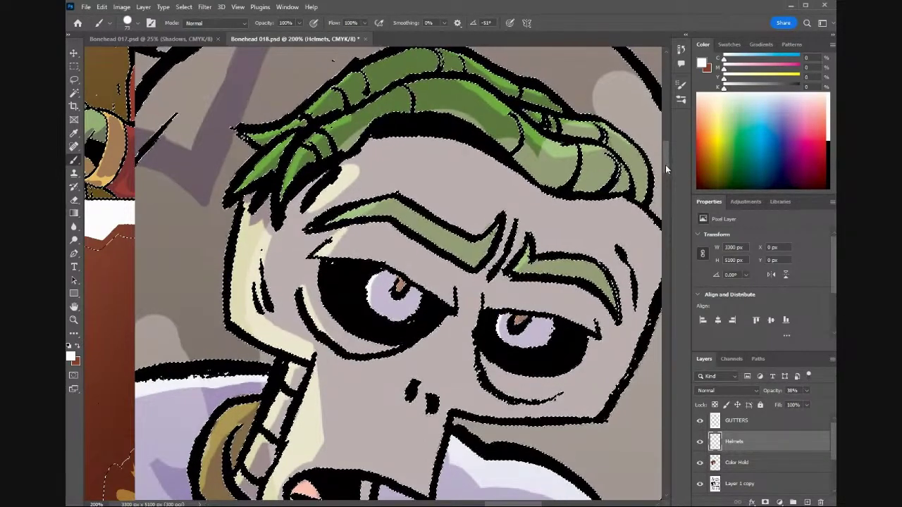
drag(667, 166, 668, 147)
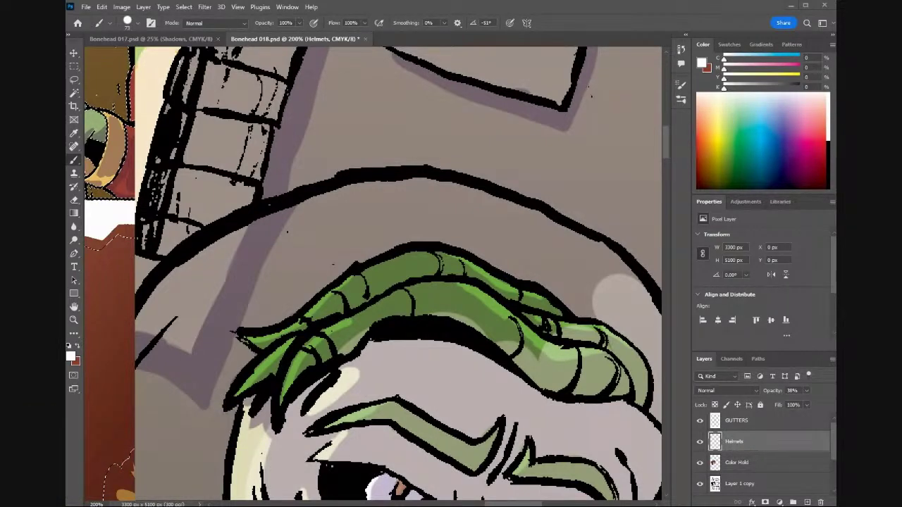
mouse_move(614, 296)
mouse_down()
mouse_move(596, 264)
mouse_move(519, 242)
mouse_move(492, 323)
mouse_move(453, 319)
mouse_move(459, 290)
mouse_move(443, 302)
mouse_move(348, 316)
mouse_move(351, 345)
mouse_move(419, 288)
mouse_move(341, 292)
mouse_move(466, 260)
mouse_move(540, 185)
mouse_move(462, 245)
mouse_move(502, 230)
mouse_move(471, 209)
mouse_move(505, 222)
mouse_move(455, 209)
mouse_move(394, 224)
mouse_move(441, 235)
mouse_move(300, 301)
mouse_move(387, 225)
mouse_move(332, 253)
mouse_move(402, 206)
mouse_move(289, 233)
mouse_move(244, 256)
mouse_move(185, 311)
mouse_move(274, 302)
mouse_up()
key(ctrl+d)
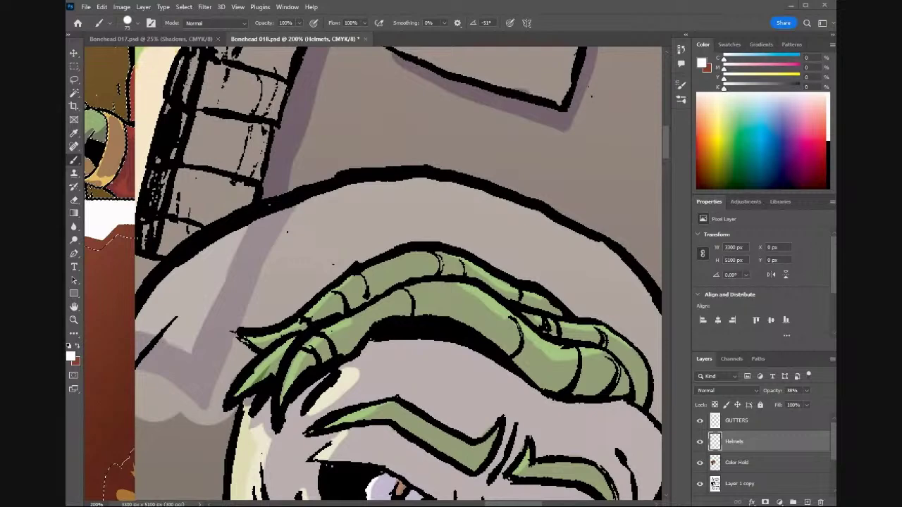
key(ctrl+shift+d)
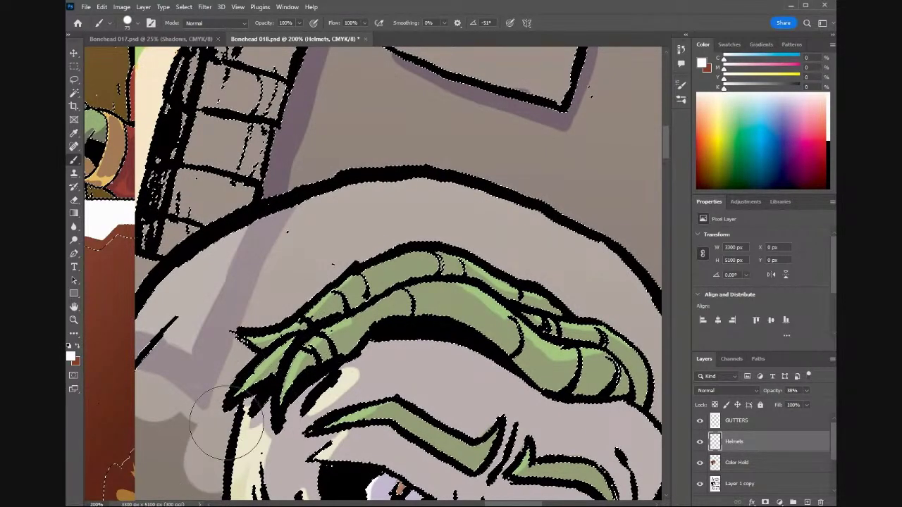
Brush white over the helmet's left glass, from below the hair down to the shoulder line and beside the jaw.
drag(664, 146, 664, 160)
drag(504, 503, 481, 503)
mouse_move(431, 405)
mouse_down()
mouse_move(408, 442)
mouse_move(418, 454)
mouse_move(422, 444)
mouse_move(375, 398)
mouse_move(387, 226)
mouse_move(364, 268)
mouse_move(360, 223)
mouse_move(340, 294)
mouse_move(306, 331)
mouse_up()
mouse_move(348, 191)
mouse_down()
mouse_move(322, 218)
mouse_move(345, 165)
mouse_move(312, 216)
mouse_move(332, 170)
mouse_move(317, 192)
mouse_move(285, 293)
mouse_move(275, 343)
mouse_move(277, 418)
mouse_up()
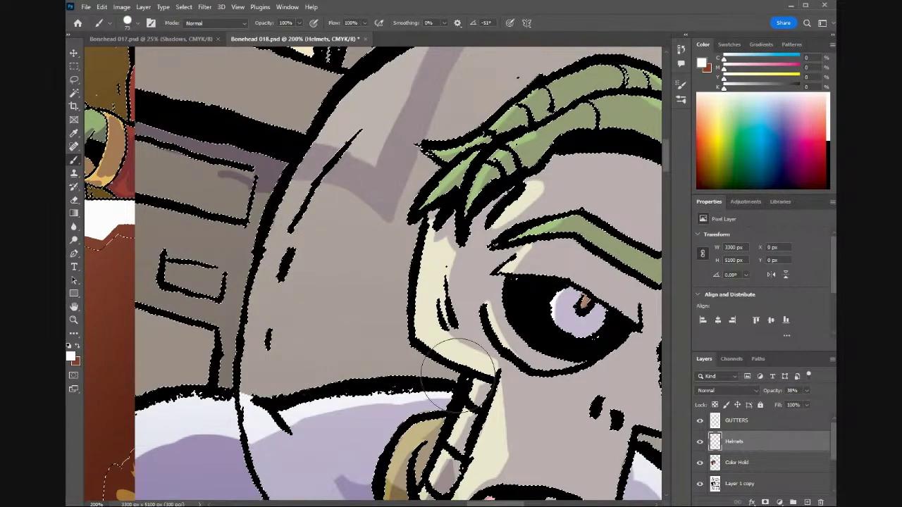
Brush white over the remaining gaps on the gold neck ring and the shadowed shoulder beside it.
scroll(482, 155, down, 5)
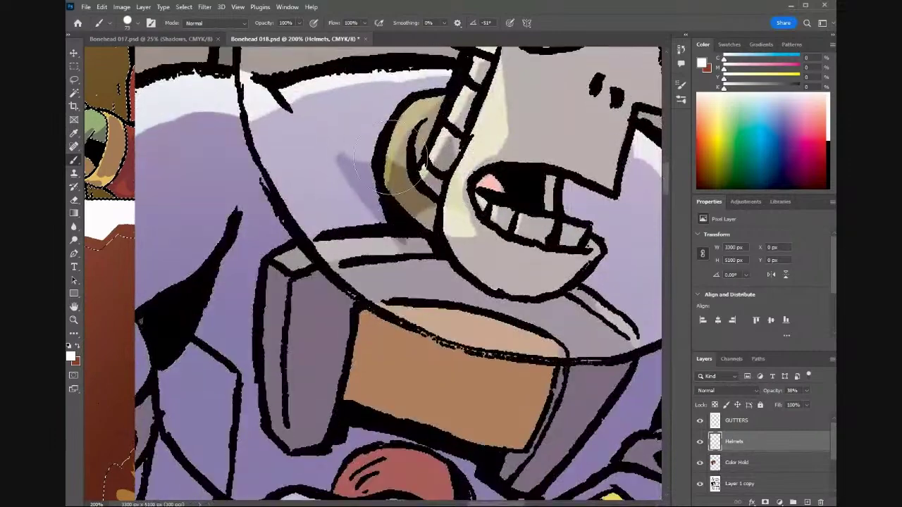
mouse_move(332, 141)
mouse_down()
mouse_move(431, 235)
mouse_move(386, 158)
mouse_move(436, 149)
mouse_move(488, 221)
mouse_move(511, 185)
mouse_up()
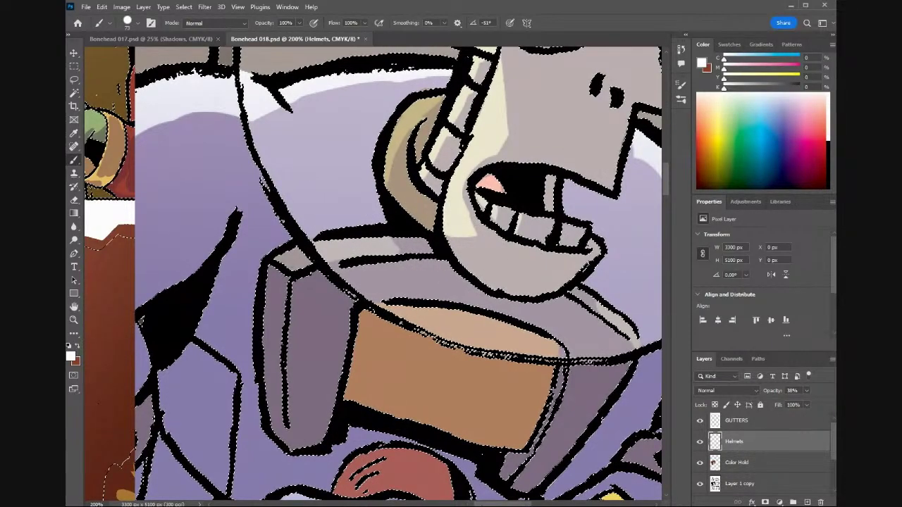
scroll(479, 236, right, 5)
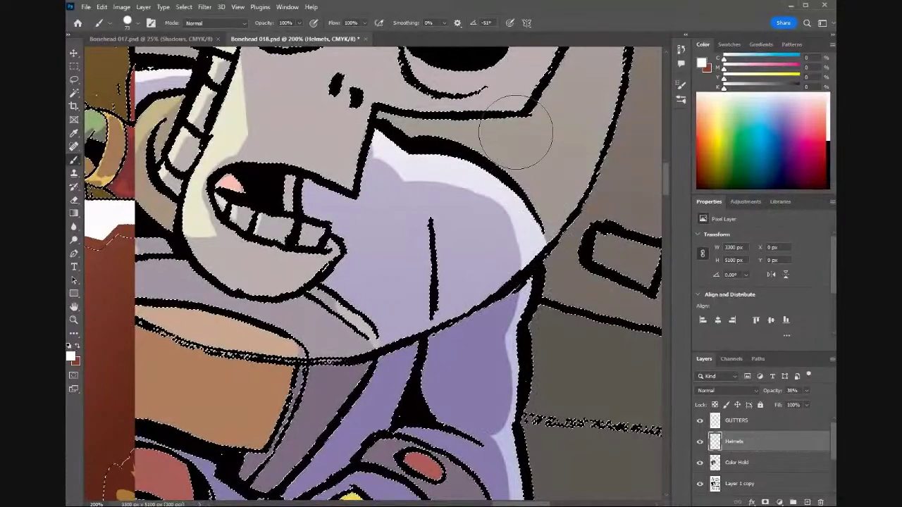
Examine the lightened helmets in the top and middle astronaut panels at reduced zoom, comparing their glass and line art.
key(ctrl+minus)
key(ctrl+minus)
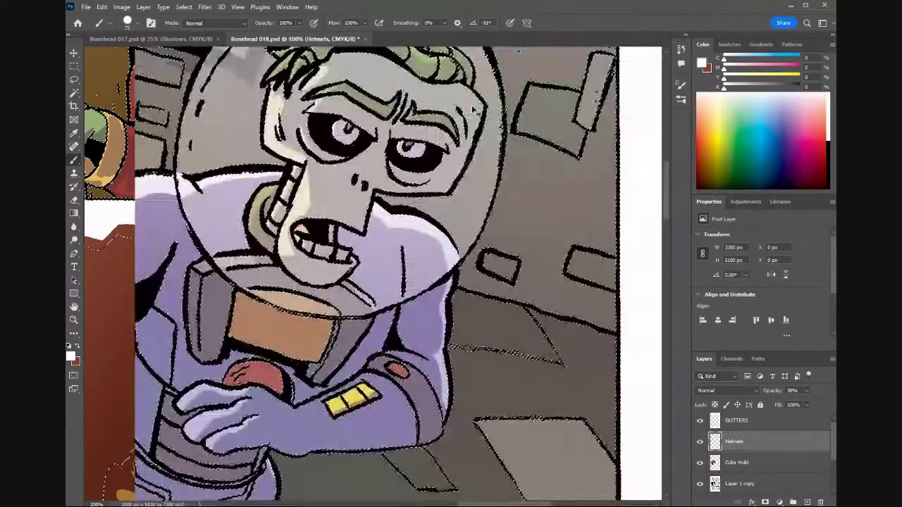
key(ctrl+minus)
key(ctrl+minus)
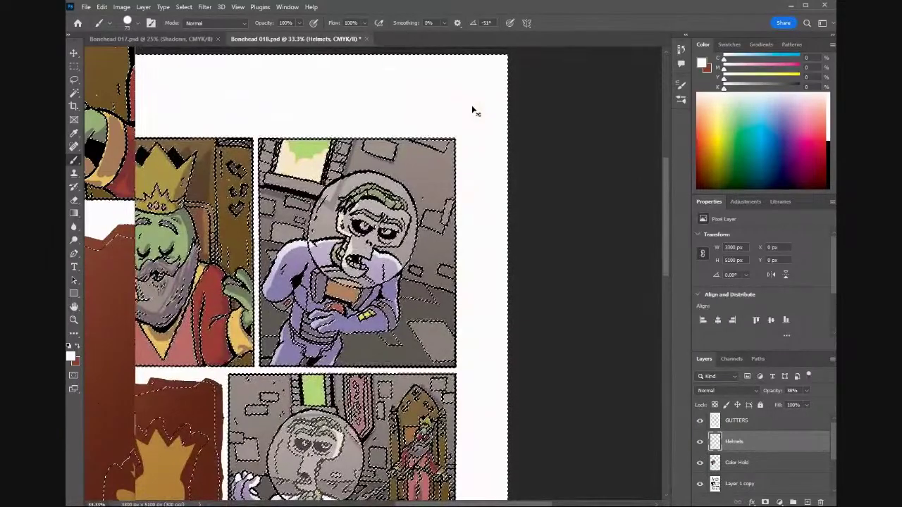
key(ctrl+plus)
key(ctrl+plus)
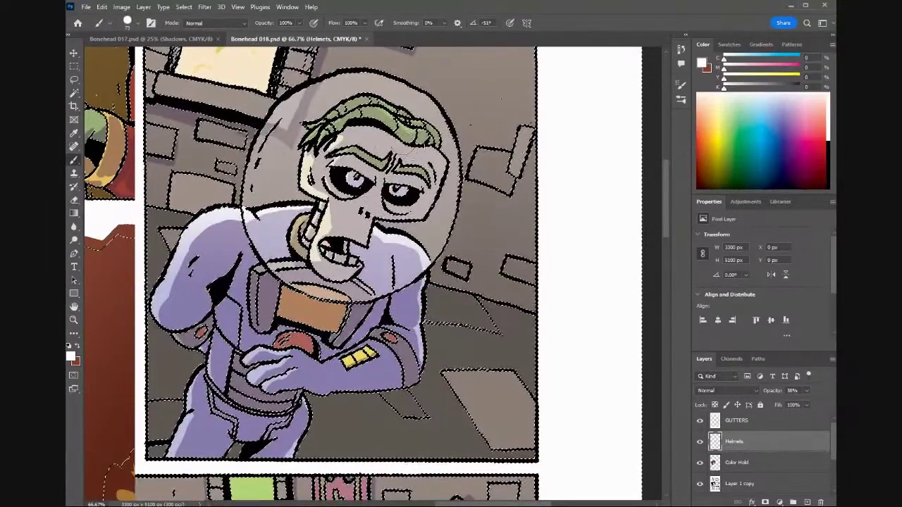
drag(466, 201, 671, 201)
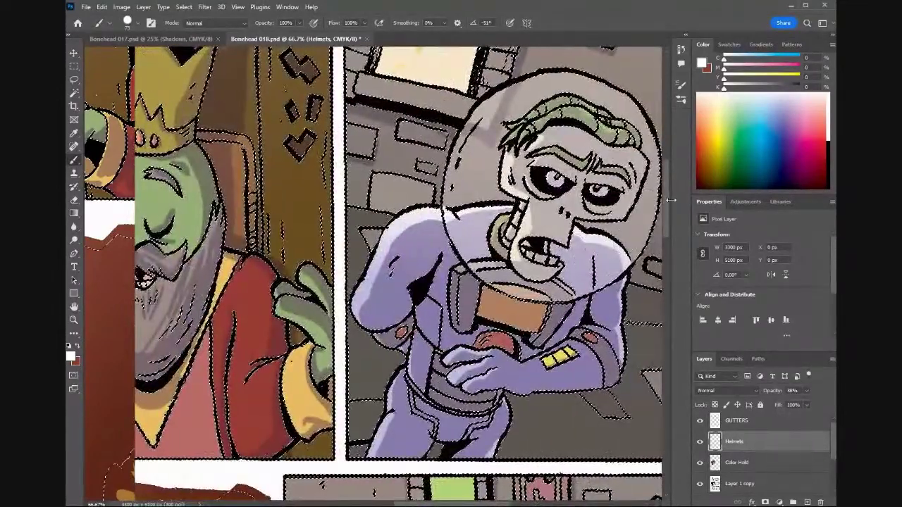
scroll(665, 205, down, 3)
scroll(667, 251, down, 9)
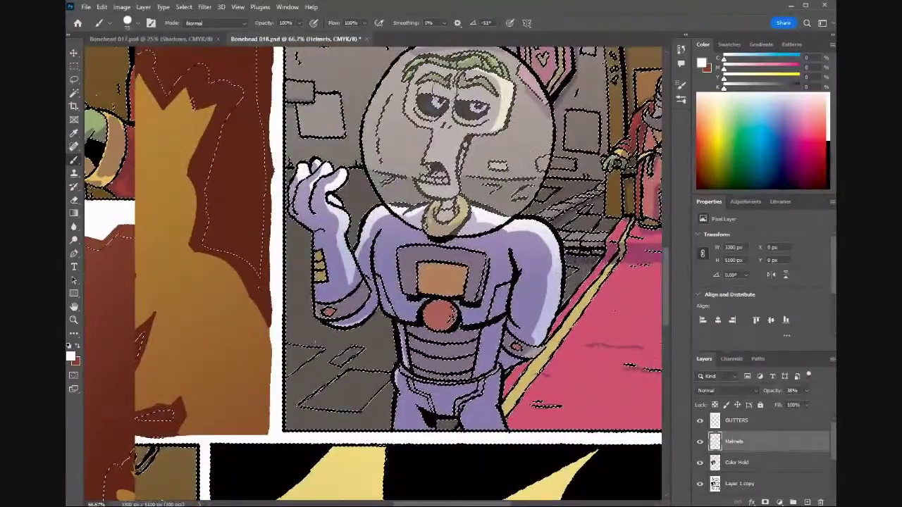
scroll(374, 268, left, 4)
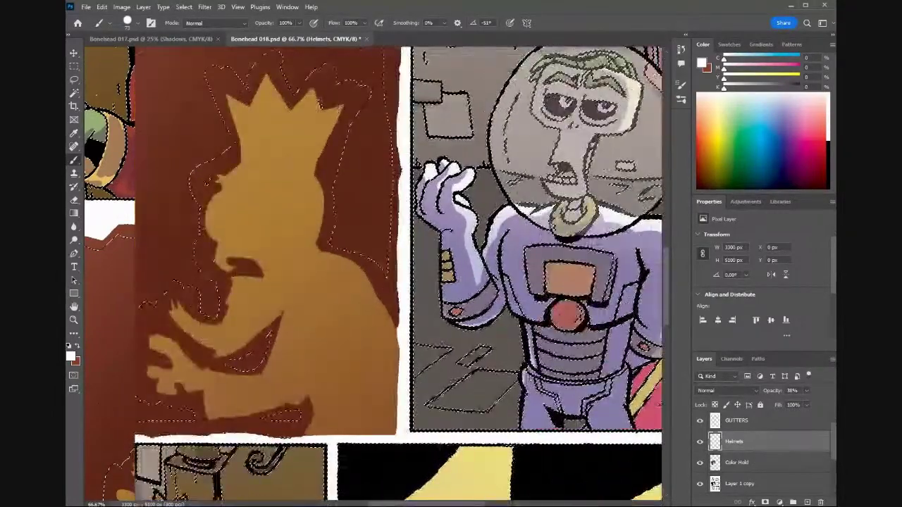
scroll(374, 268, right, 4)
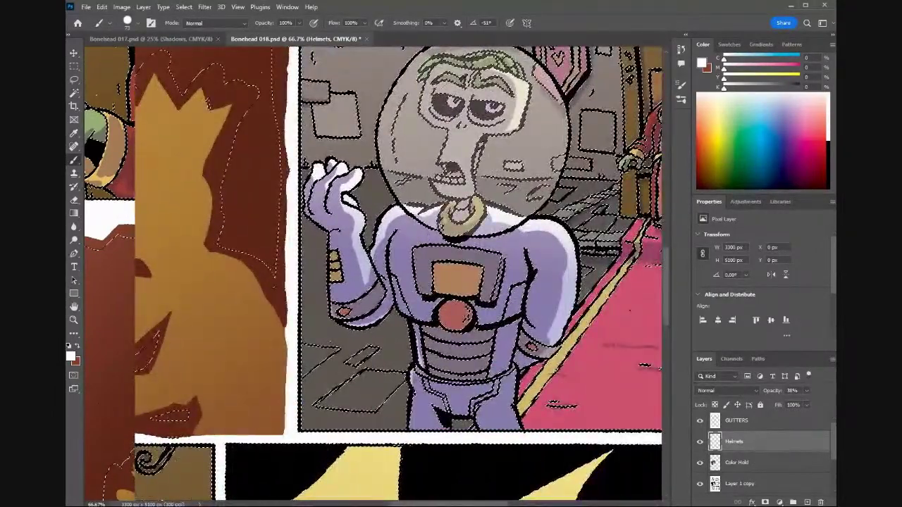
drag(665, 291, 675, 169)
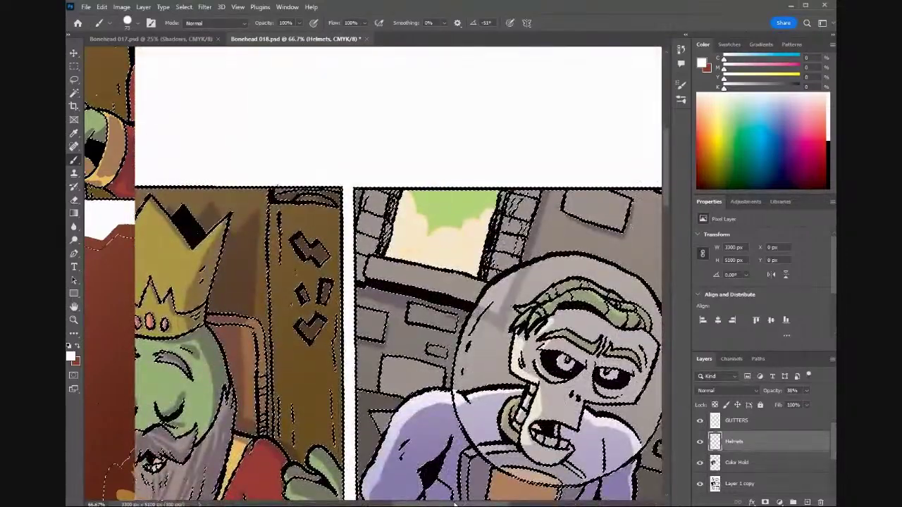
Brush white over the face and suit linework inside the glass helmet in the upper-right comic panel, on the Helmets layer.
drag(428, 505, 463, 504)
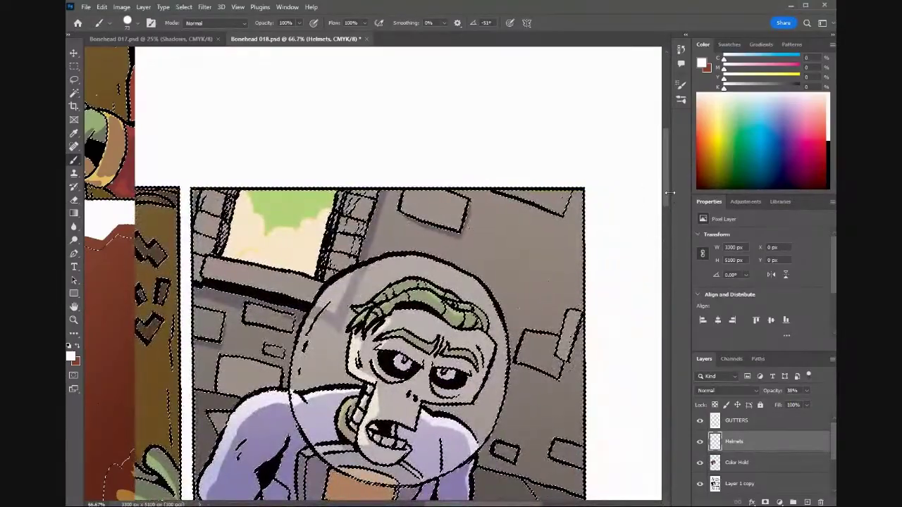
drag(665, 203, 673, 233)
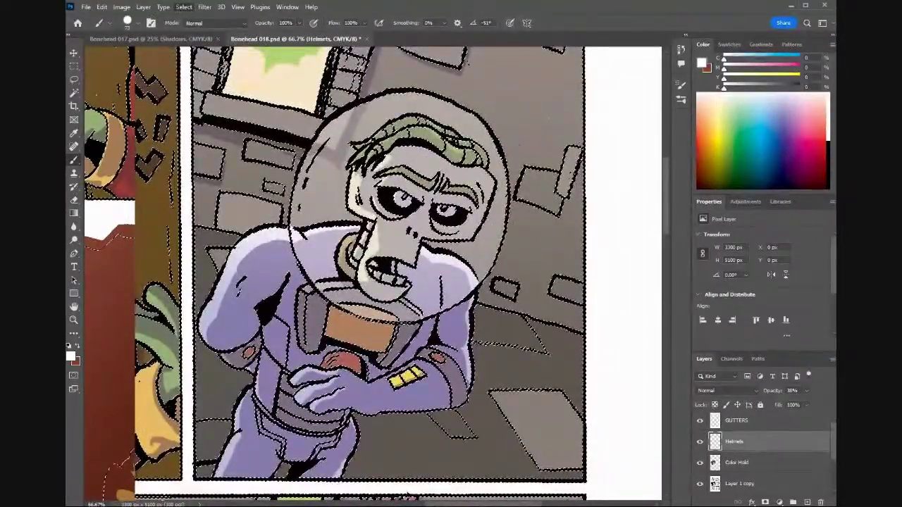
key(Delete)
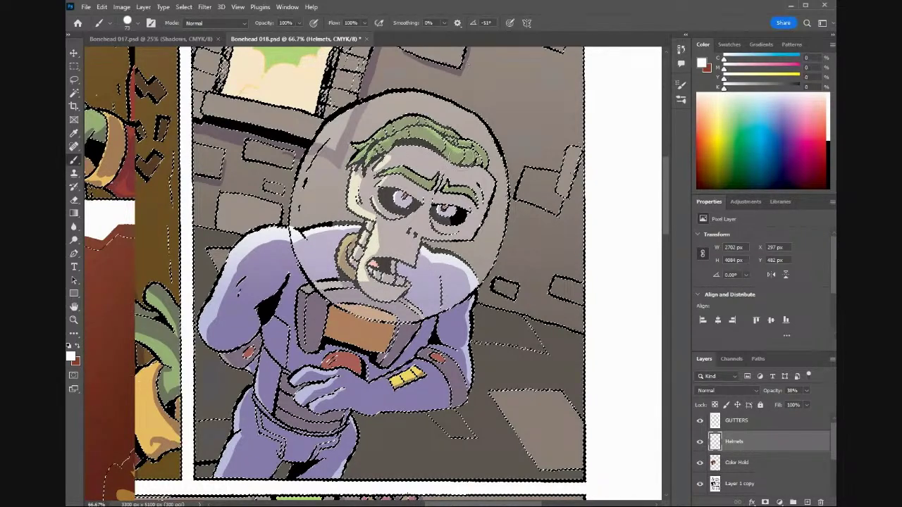
drag(451, 188, 489, 192)
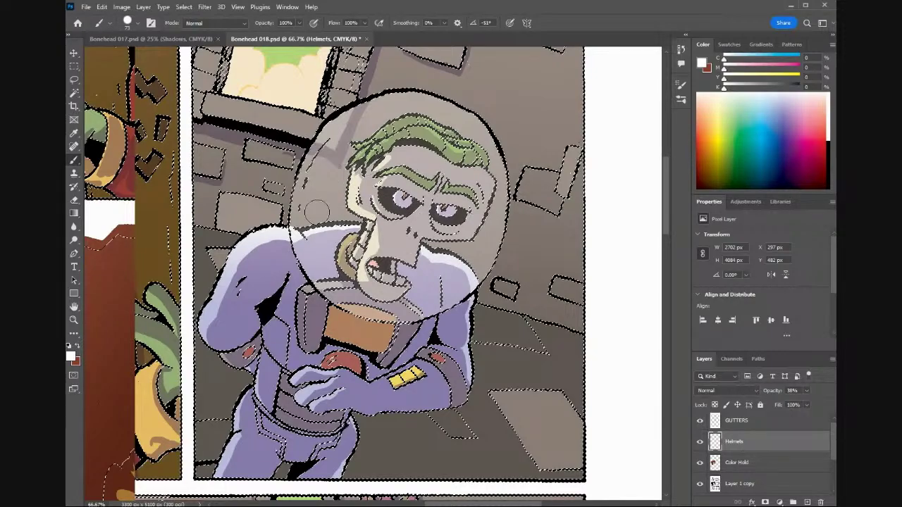
Erase the white spilling onto the helmet's black outline along its lower and left edges in the upper-right panel.
key(ctrl+plus)
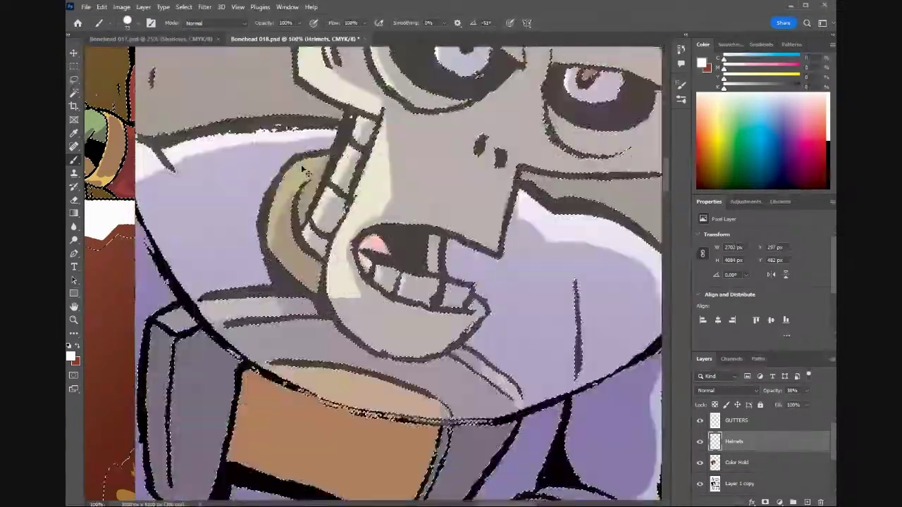
key(ctrl+plus)
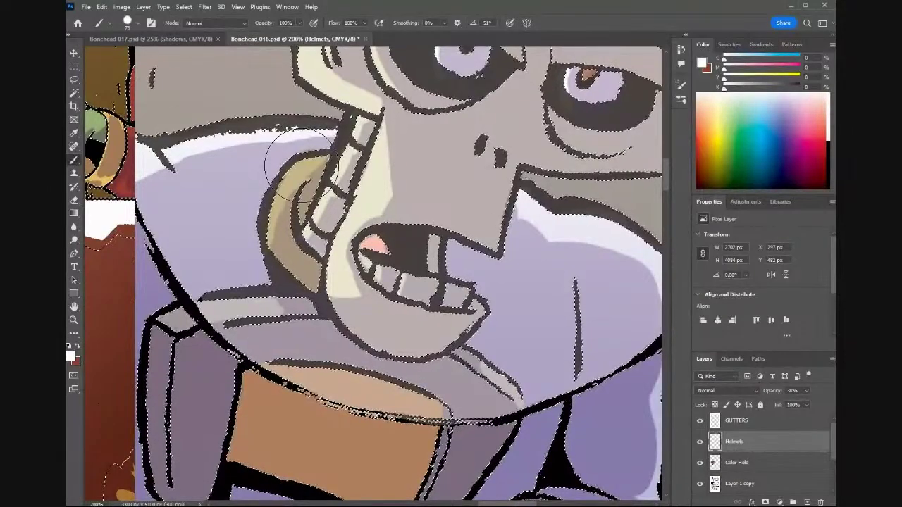
key(e)
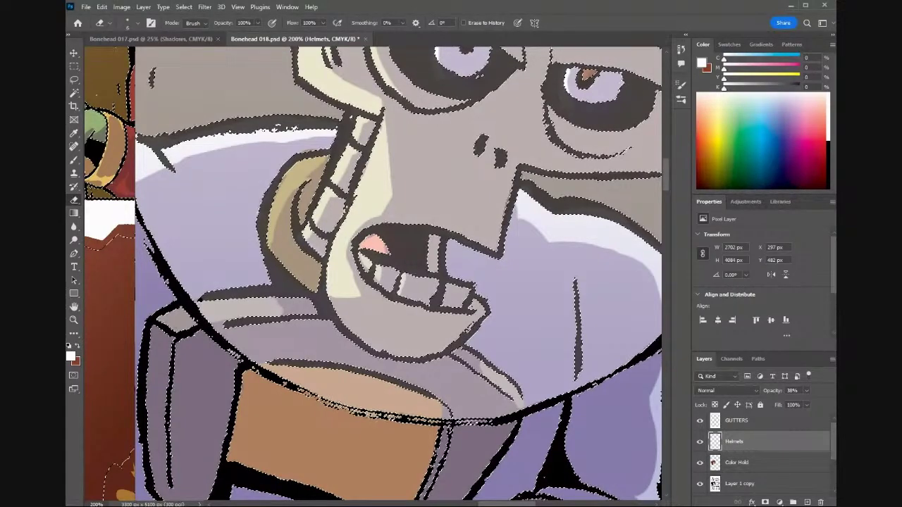
drag(279, 380, 268, 380)
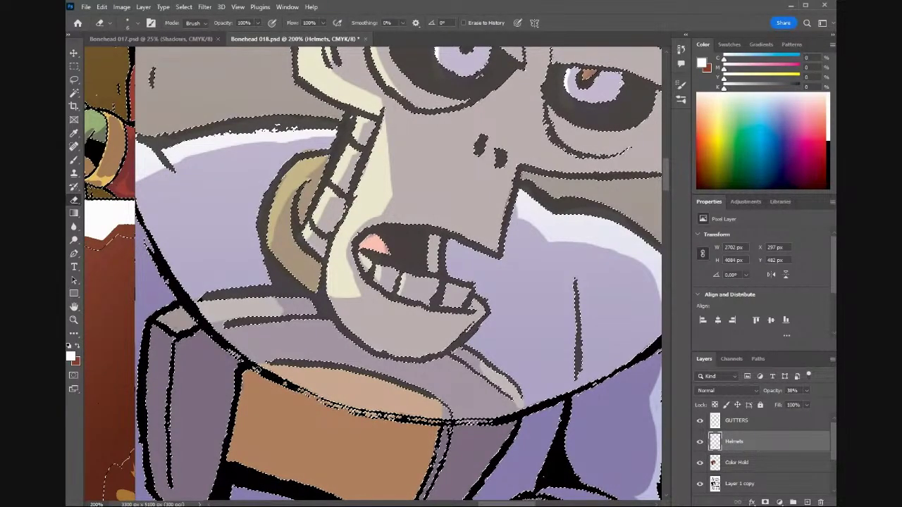
scroll(372, 257, left, 5)
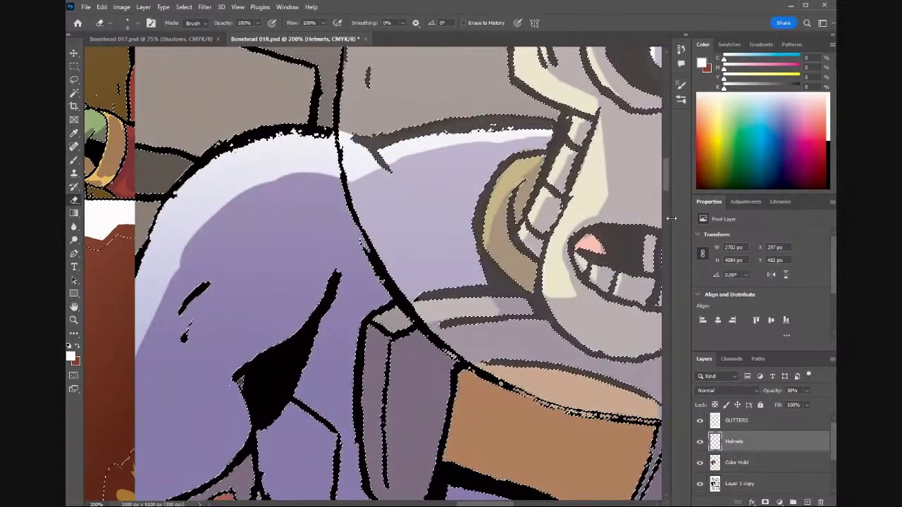
drag(665, 174, 666, 167)
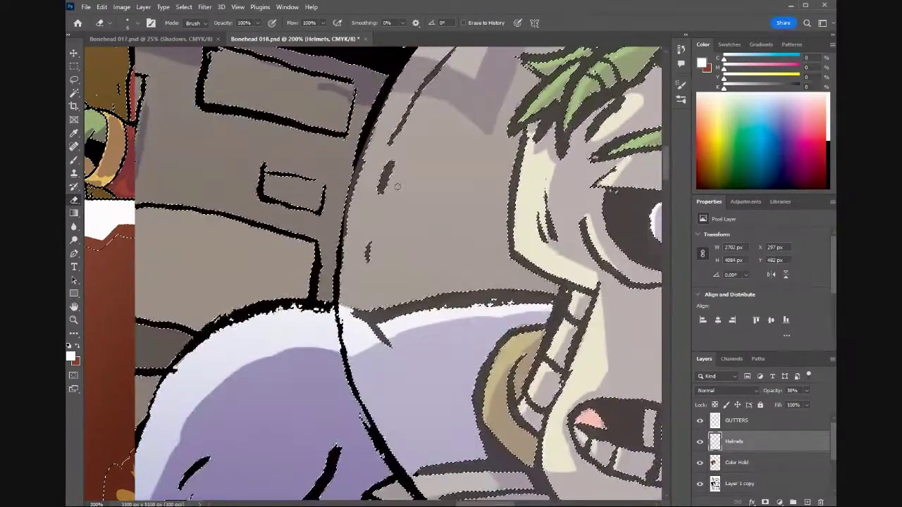
drag(412, 53, 366, 138)
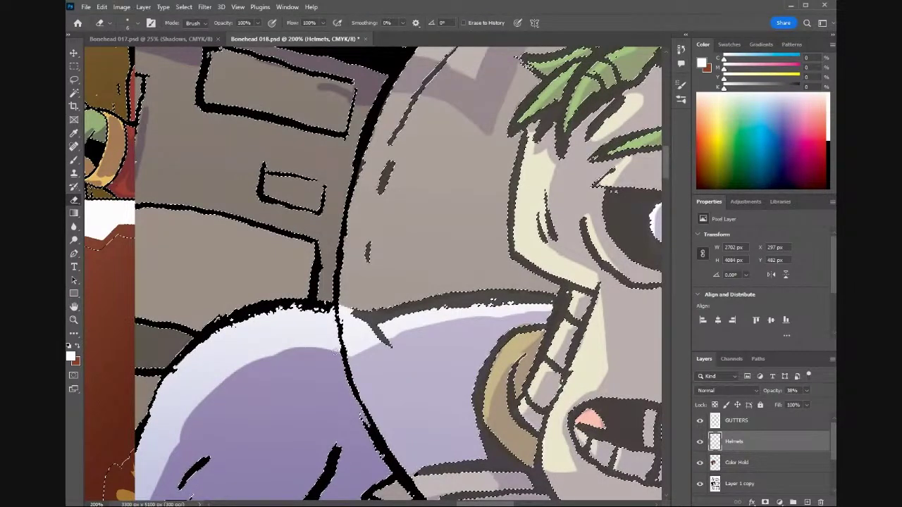
drag(370, 152, 362, 157)
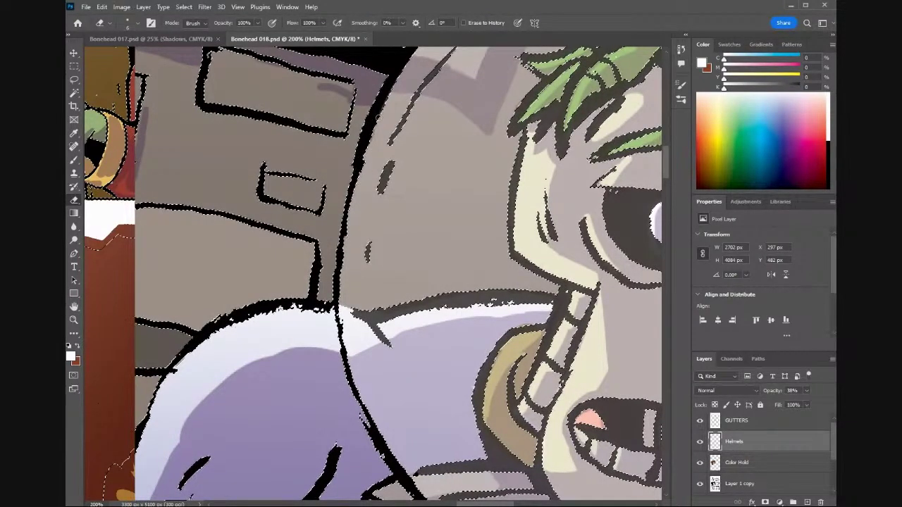
Examine the remaining helmet outline in the upper-right panel and the helmet in the throne-room panel for stray white.
drag(668, 165, 668, 150)
drag(599, 281, 310, 233)
scroll(599, 299, right, 3)
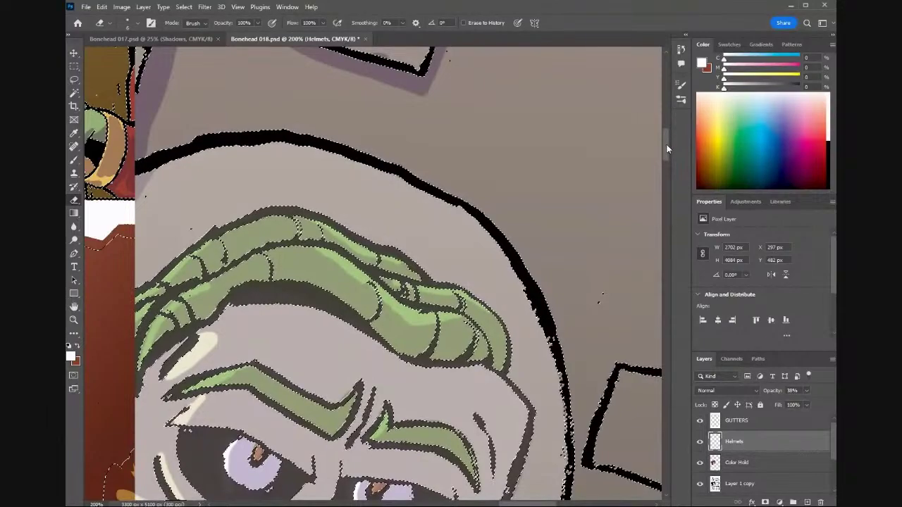
drag(669, 149, 674, 181)
key(ctrl+minus)
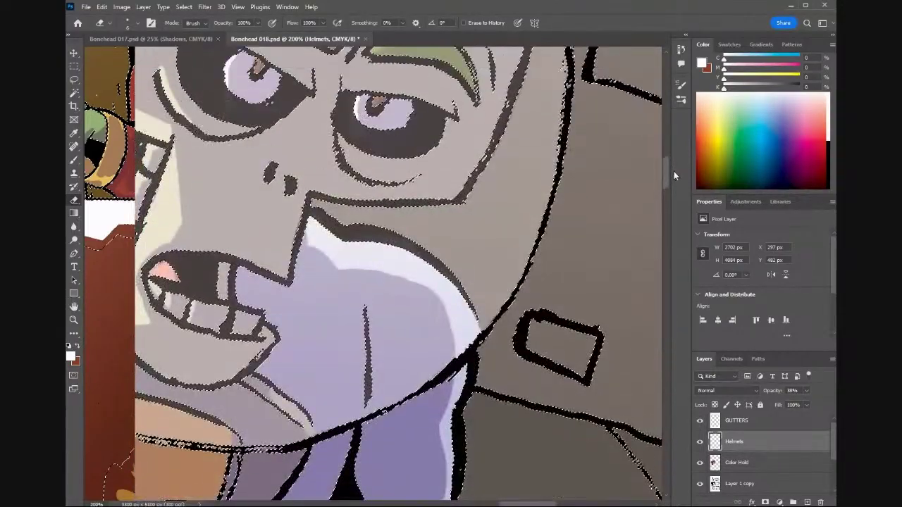
key(ctrl+minus)
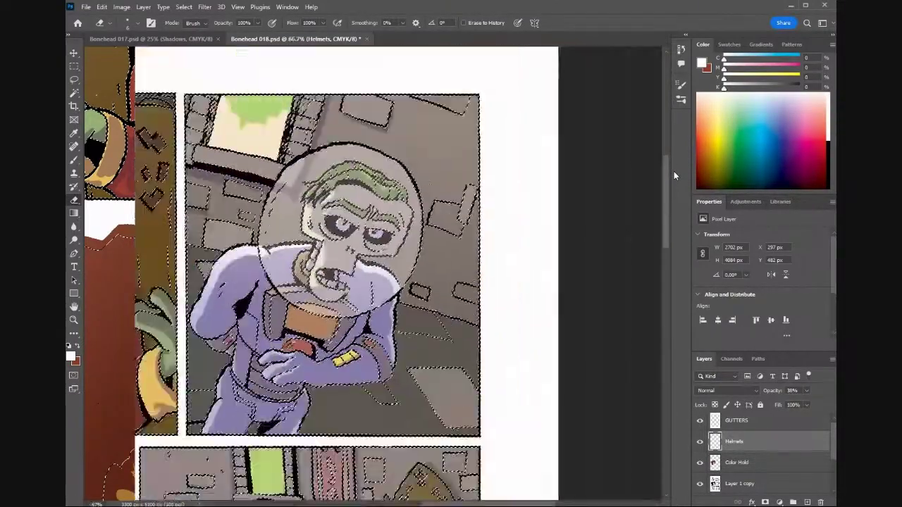
key(ctrl+plus)
key(ctrl+plus)
key(ctrl+plus)
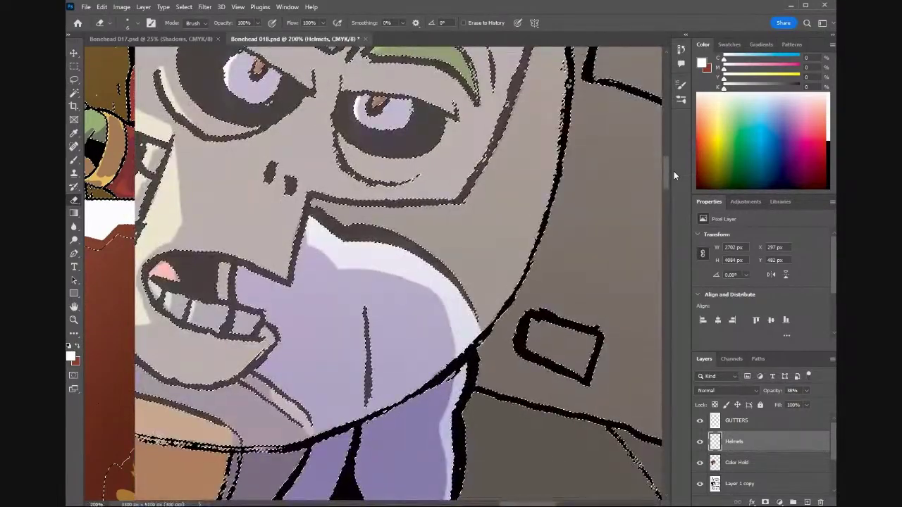
drag(661, 181, 665, 151)
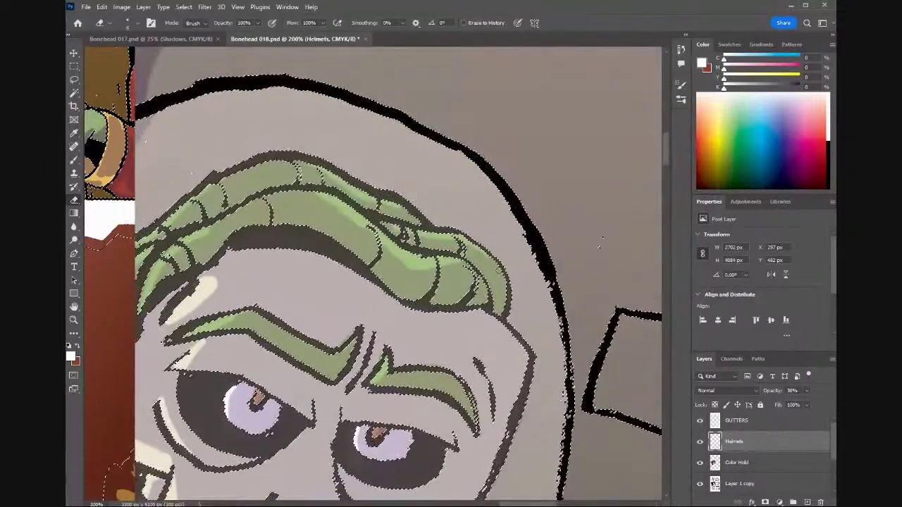
drag(516, 504, 518, 503)
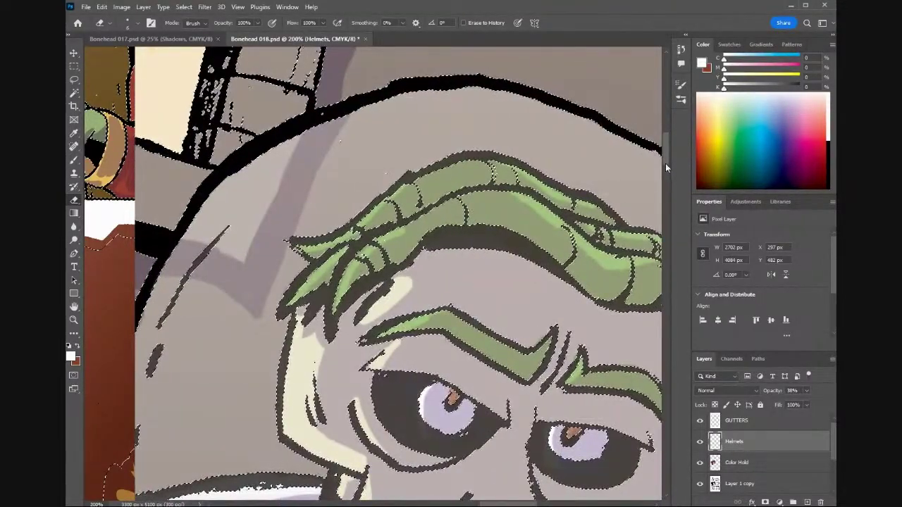
drag(667, 148, 652, 258)
scroll(652, 257, up, 2)
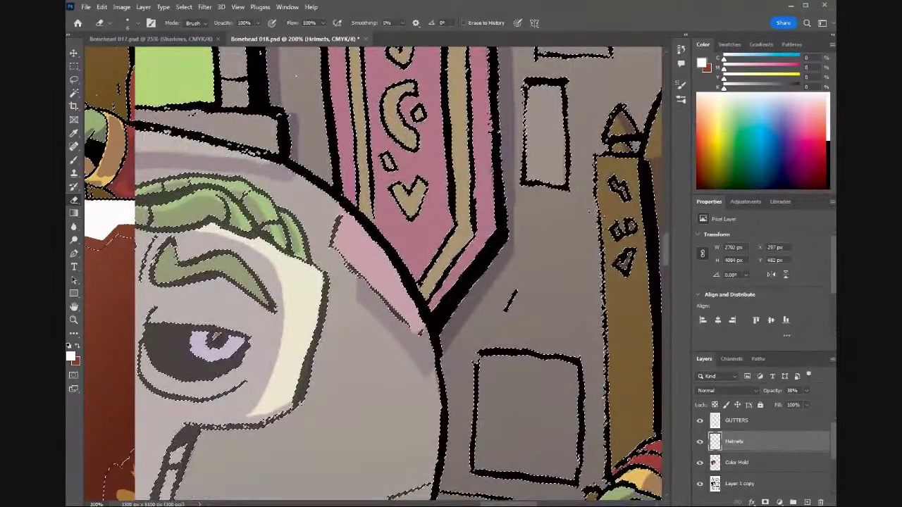
drag(504, 504, 451, 504)
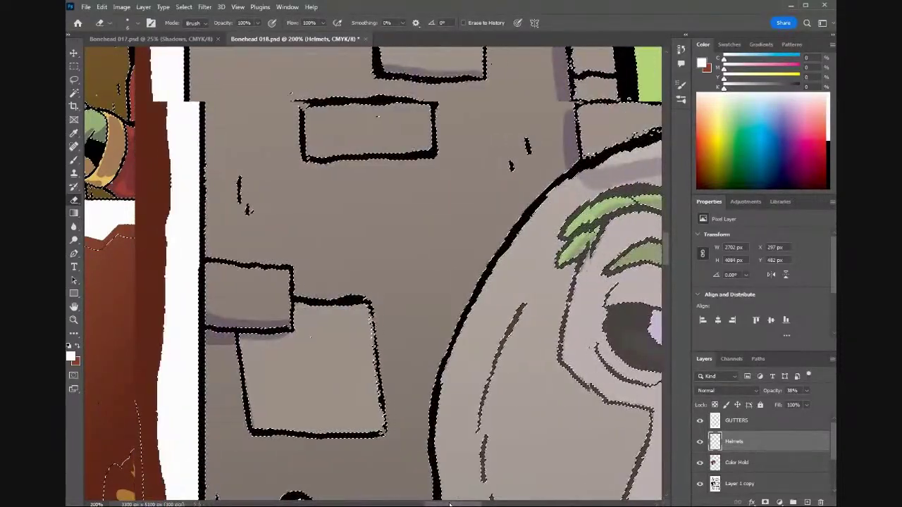
Brush white over the astronaut's face, neck and suit linework inside the helmet in the yellow starburst panel.
key(ctrl+minus)
key(ctrl+minus)
key(ctrl+minus)
key(ctrl+minus)
key(ctrl+minus)
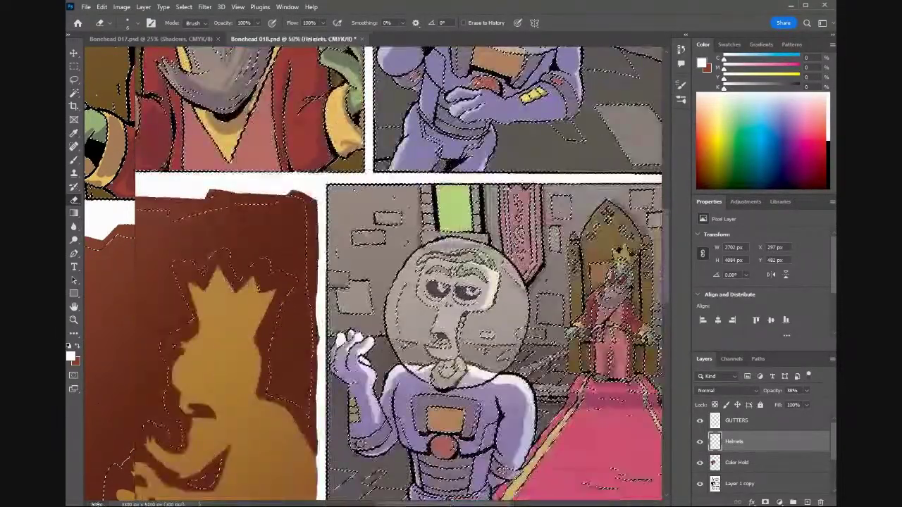
key(ctrl+minus)
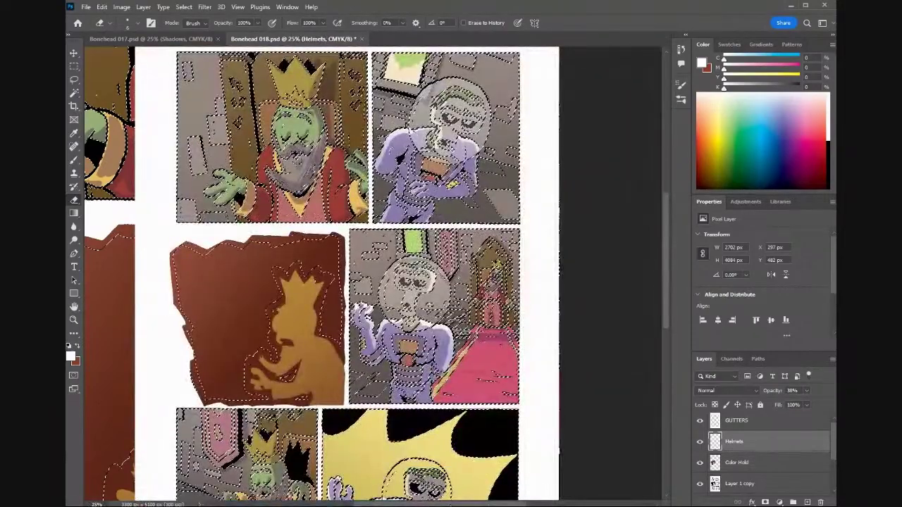
drag(666, 297, 666, 340)
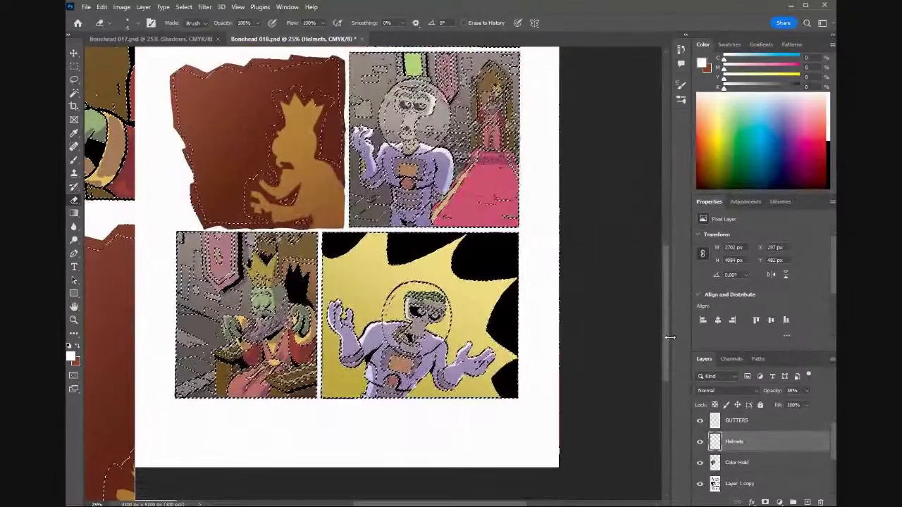
key(ctrl+plus)
key(ctrl+plus)
key(ctrl+plus)
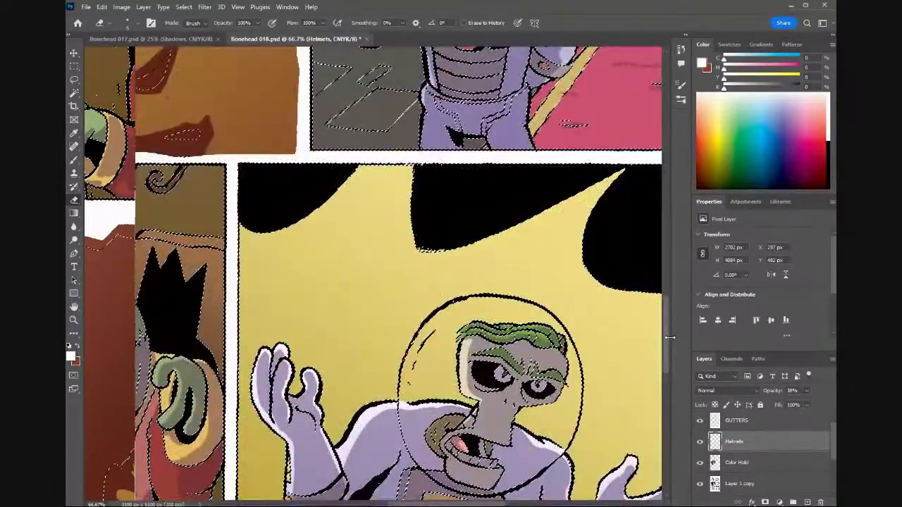
drag(666, 346, 664, 368)
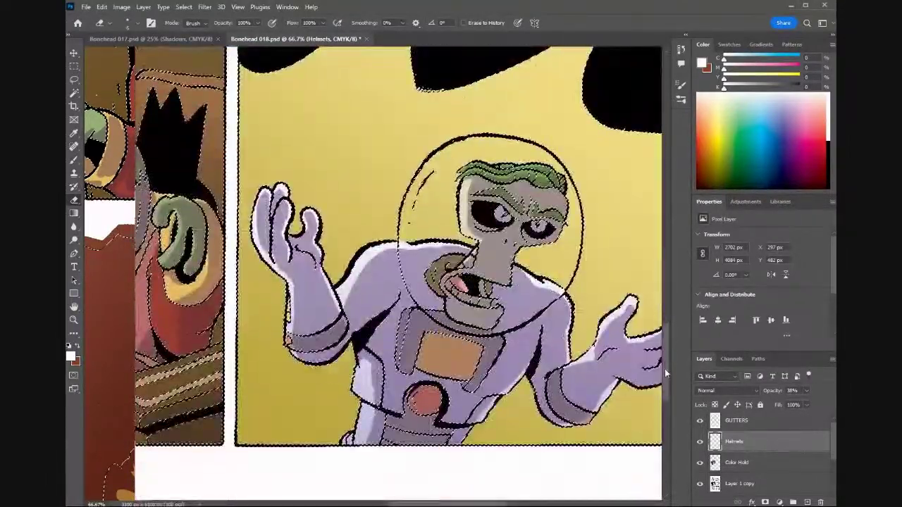
key(b)
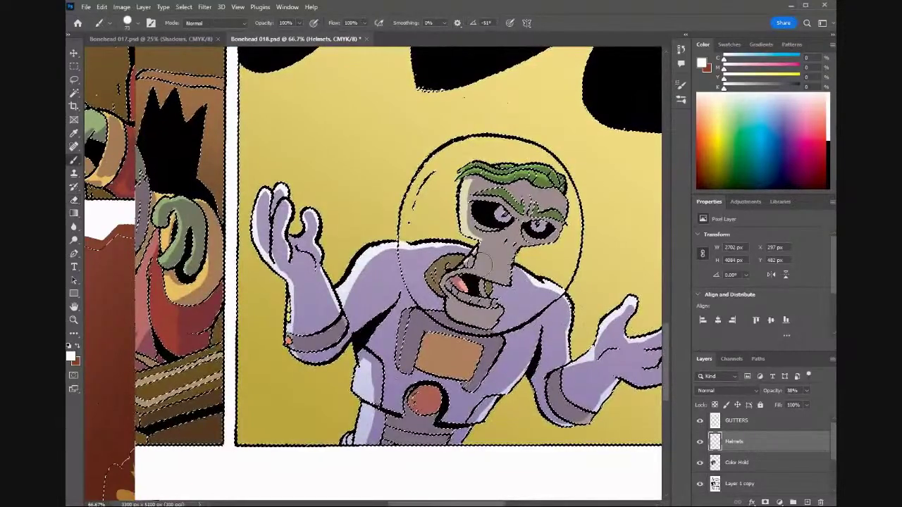
drag(504, 274, 486, 299)
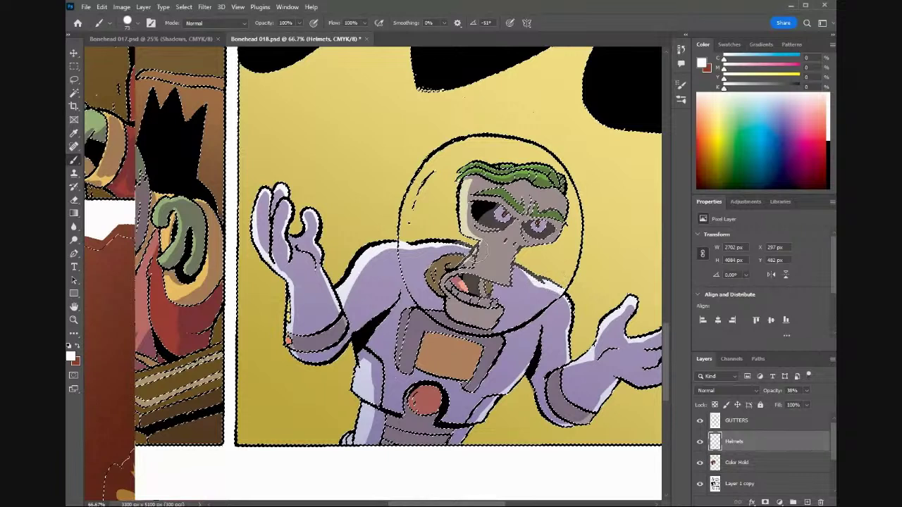
mouse_move(478, 220)
mouse_down()
mouse_move(491, 191)
mouse_move(456, 232)
mouse_move(453, 207)
mouse_move(485, 158)
mouse_move(453, 184)
mouse_move(520, 169)
mouse_move(541, 201)
mouse_move(492, 159)
mouse_move(554, 198)
mouse_up()
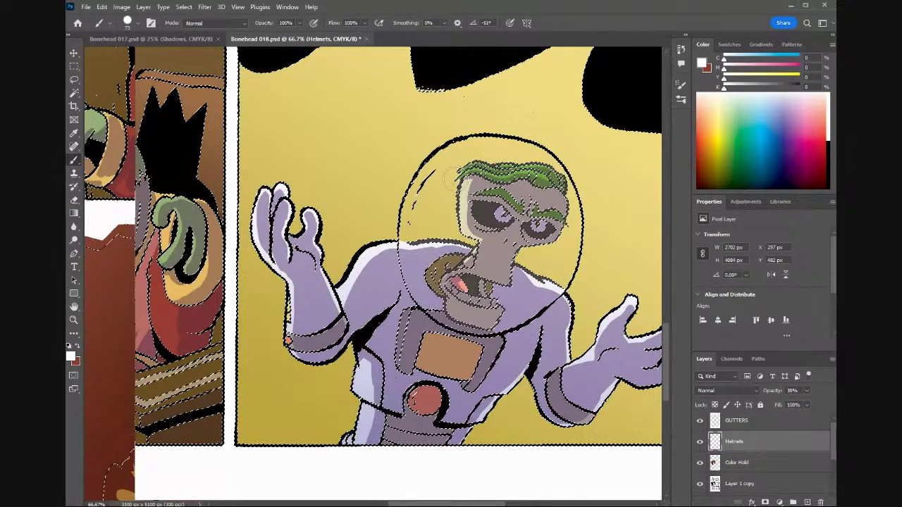
Brush white over the short reflection lines along the inner left side of the yellow panel's helmet.
drag(413, 182, 406, 208)
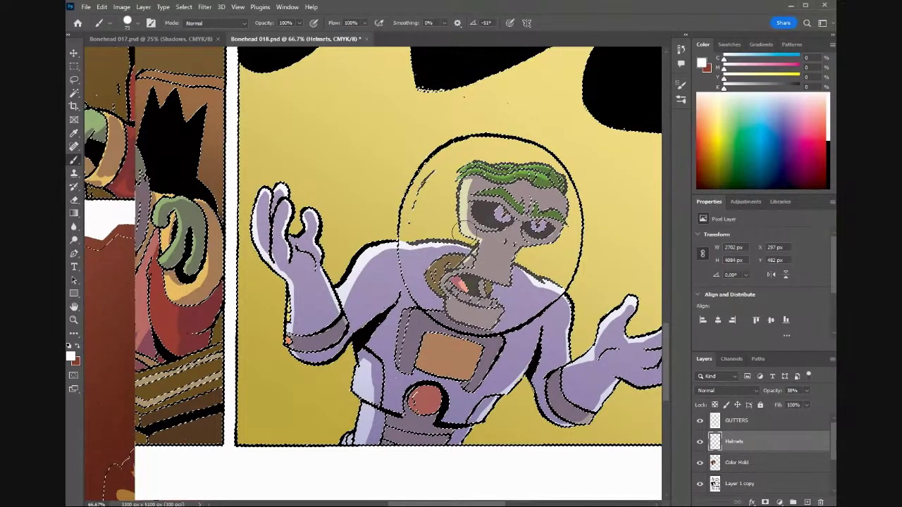
drag(668, 341, 668, 319)
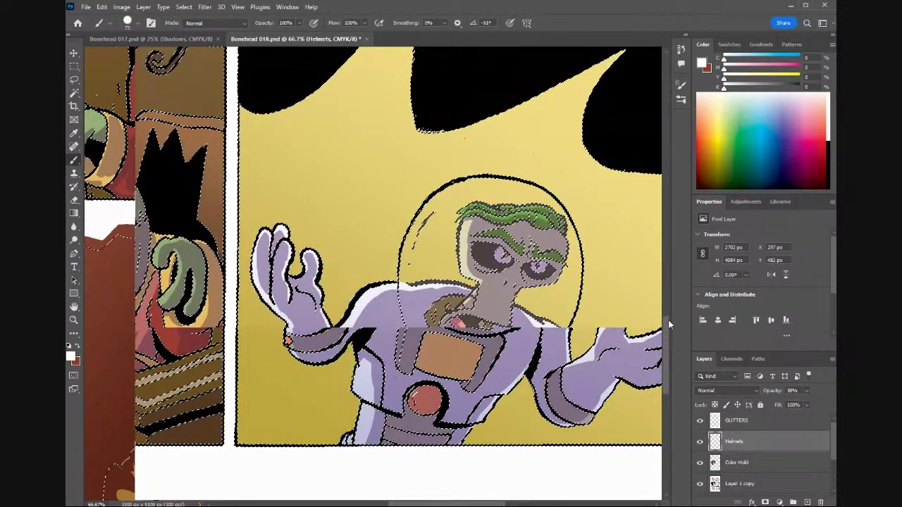
drag(667, 320, 670, 313)
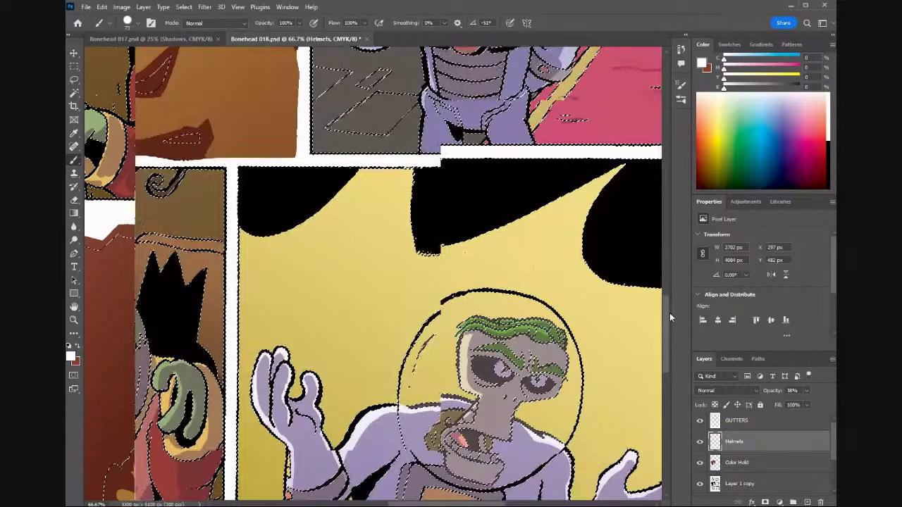
drag(669, 313, 670, 326)
drag(436, 257, 421, 289)
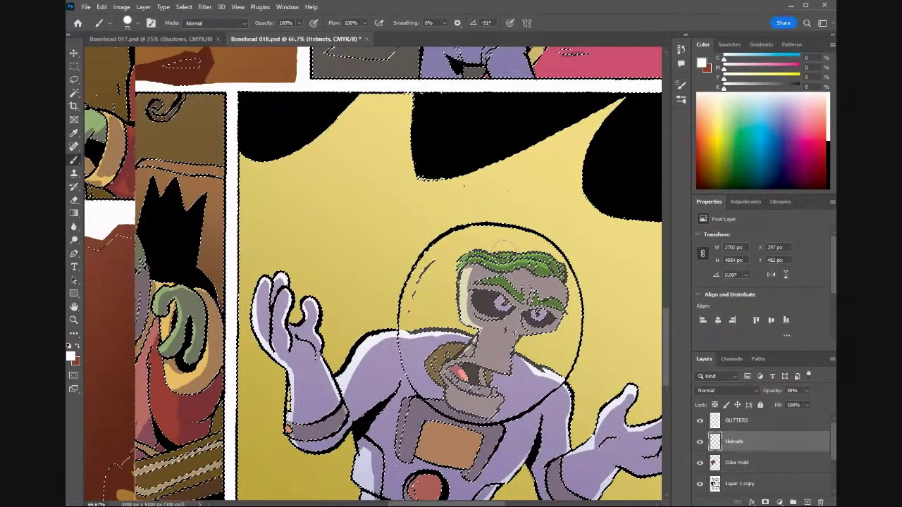
scroll(382, 502, left, 5)
scroll(383, 501, left, 3)
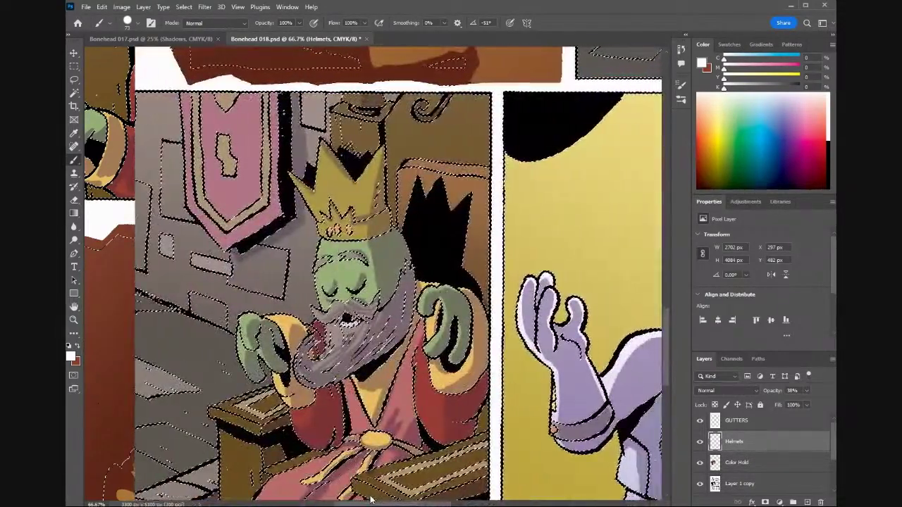
drag(665, 329, 666, 267)
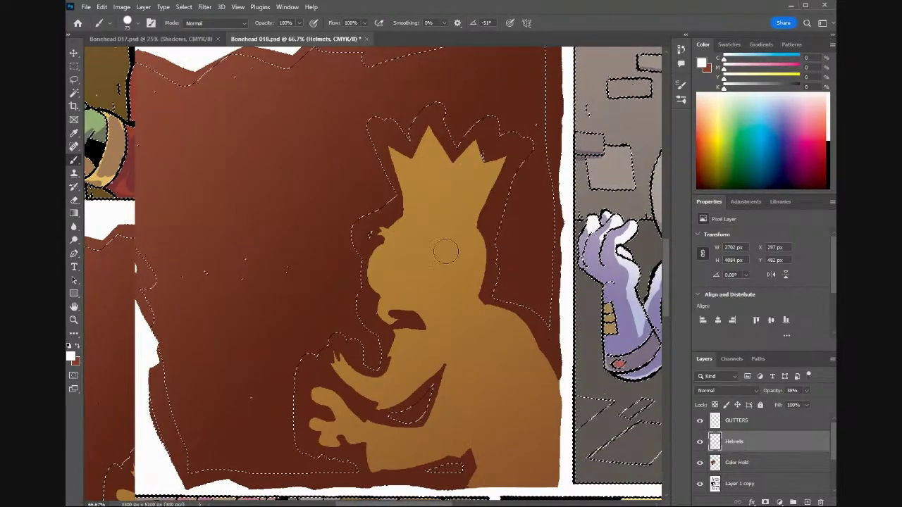
scroll(634, 233, right, 8)
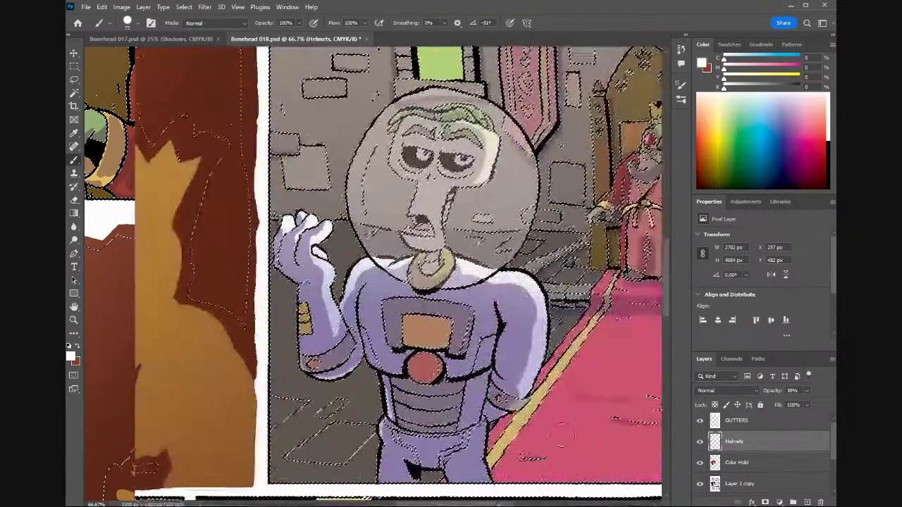
Brush white over the remaining glass area inside the yellow starburst panel's helmet, out to its black outline.
drag(667, 251, 688, 340)
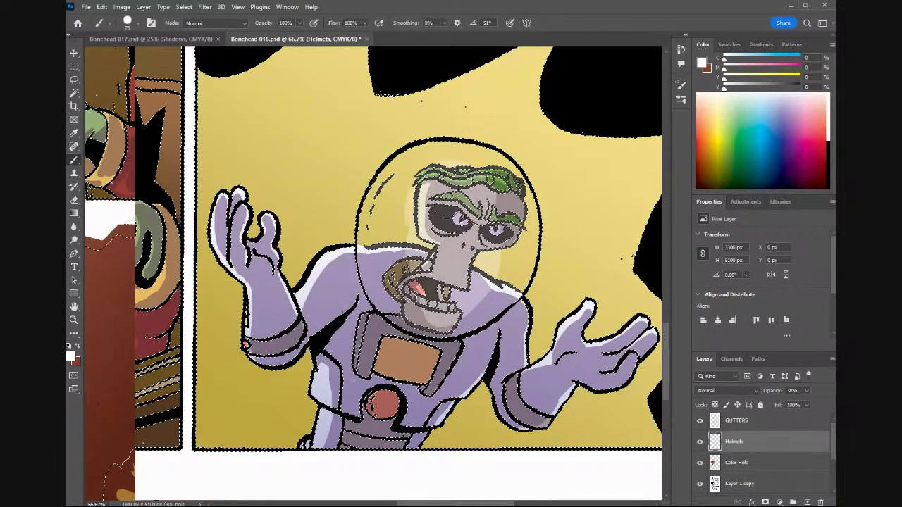
mouse_move(451, 164)
mouse_down()
mouse_move(431, 157)
mouse_move(387, 204)
mouse_move(384, 250)
mouse_move(423, 317)
mouse_move(454, 323)
mouse_move(485, 310)
mouse_move(521, 254)
mouse_move(518, 194)
mouse_move(497, 178)
mouse_up()
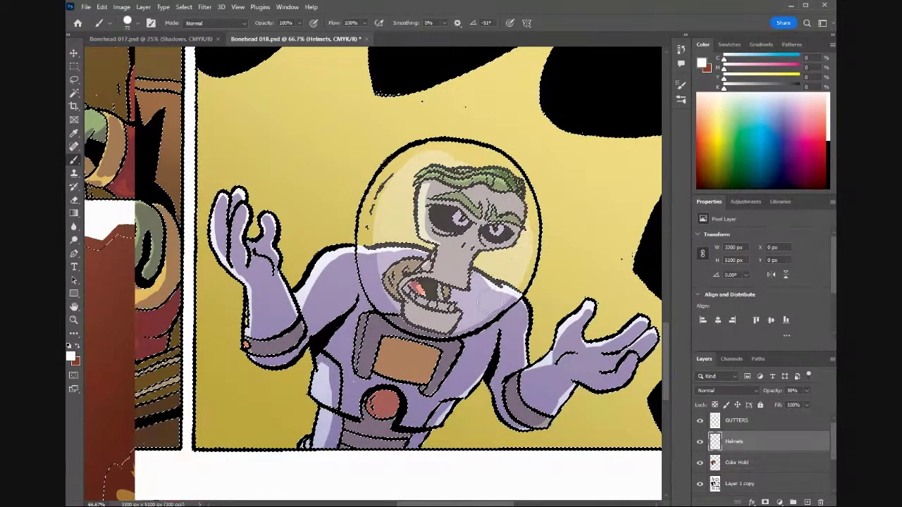
drag(502, 172, 450, 156)
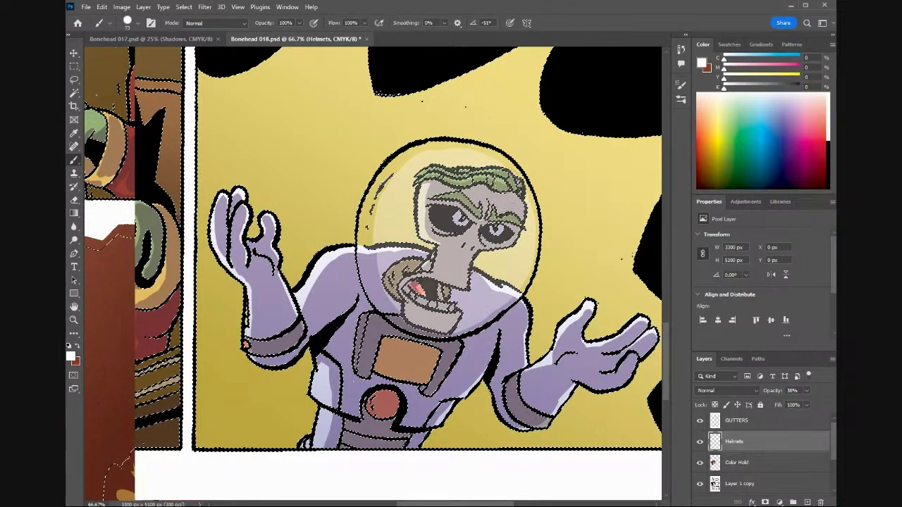
mouse_move(399, 184)
mouse_down()
mouse_move(372, 222)
mouse_move(375, 261)
mouse_up()
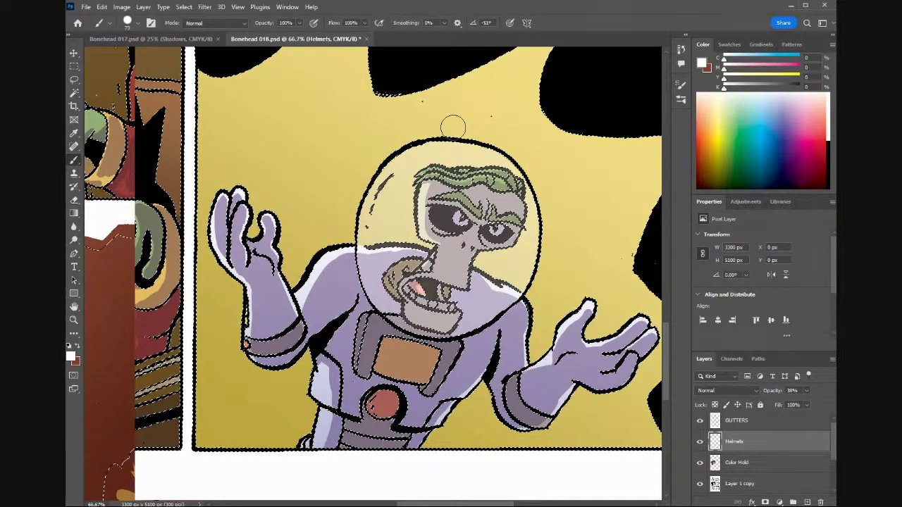
Brush white over the uncovered strip along the inner right edge of the yellow panel's helmet.
key(ctrl+plus)
key(ctrl+plus)
key(ctrl+plus)
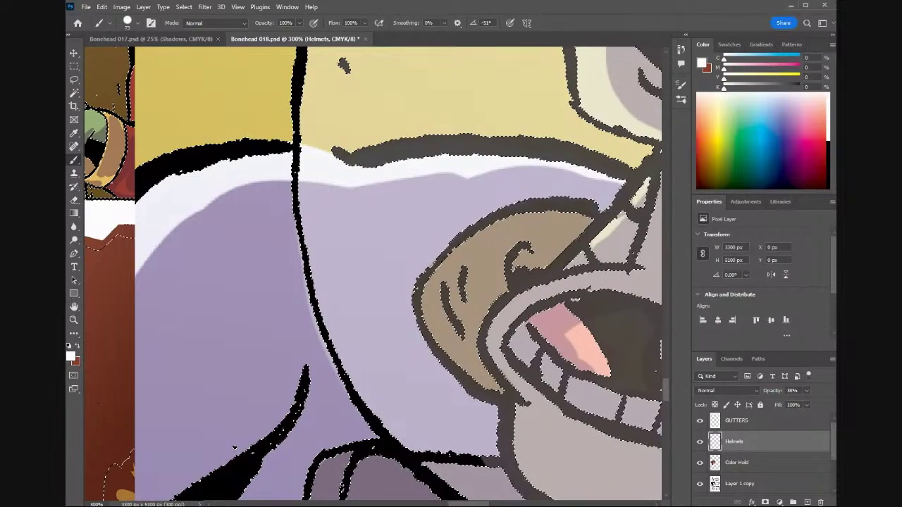
scroll(398, 275, right, 10)
scroll(398, 275, right, 2)
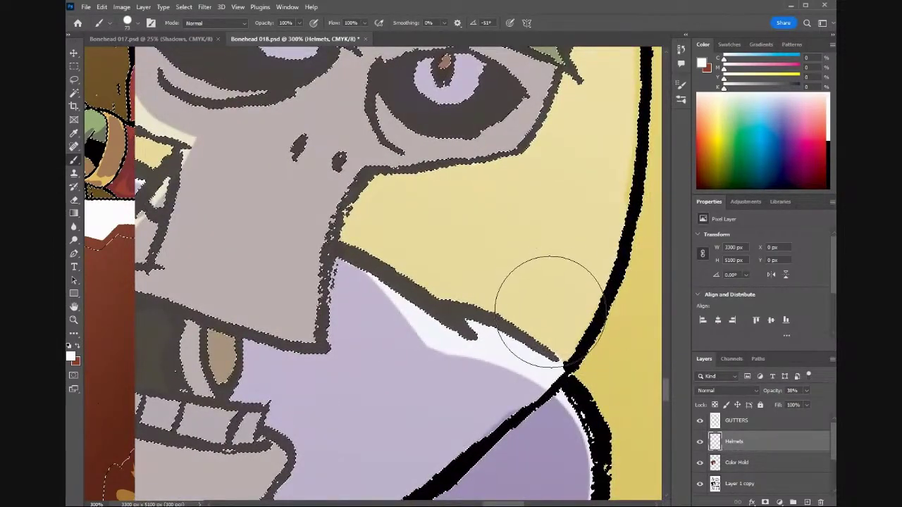
drag(578, 253, 589, 100)
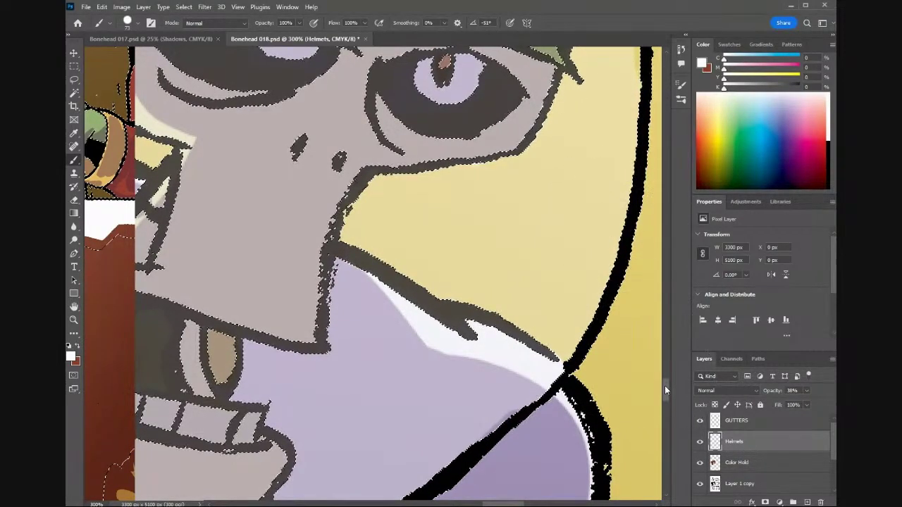
Check around the yellow panel's helmet outline and erase the white spilling onto its lower-left stretch.
drag(665, 379, 666, 363)
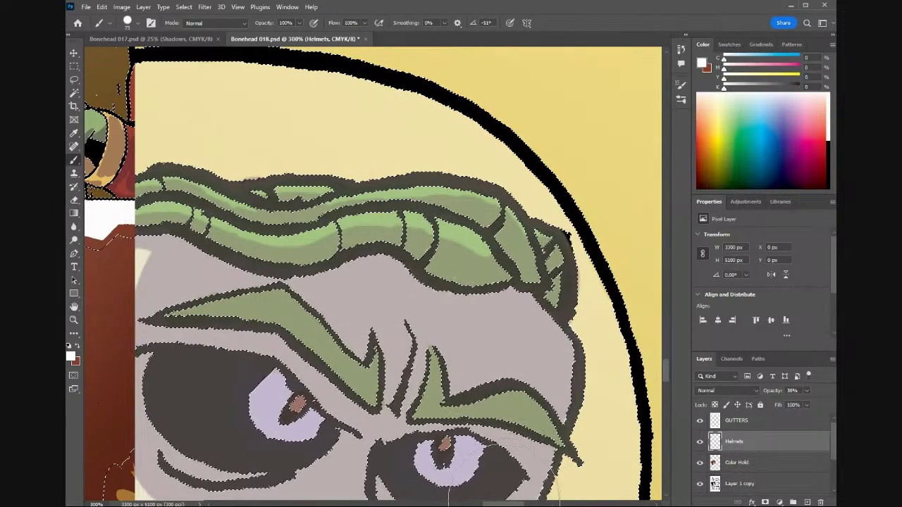
drag(510, 504, 489, 503)
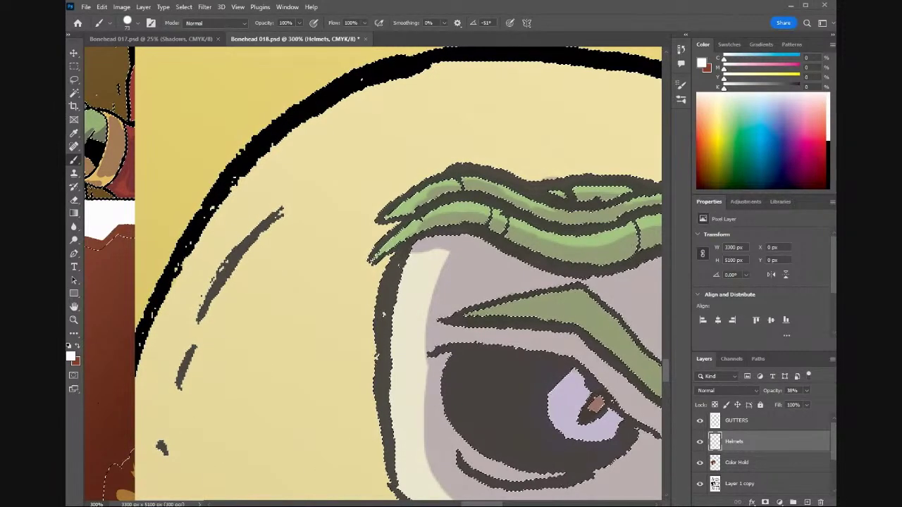
drag(473, 505, 454, 505)
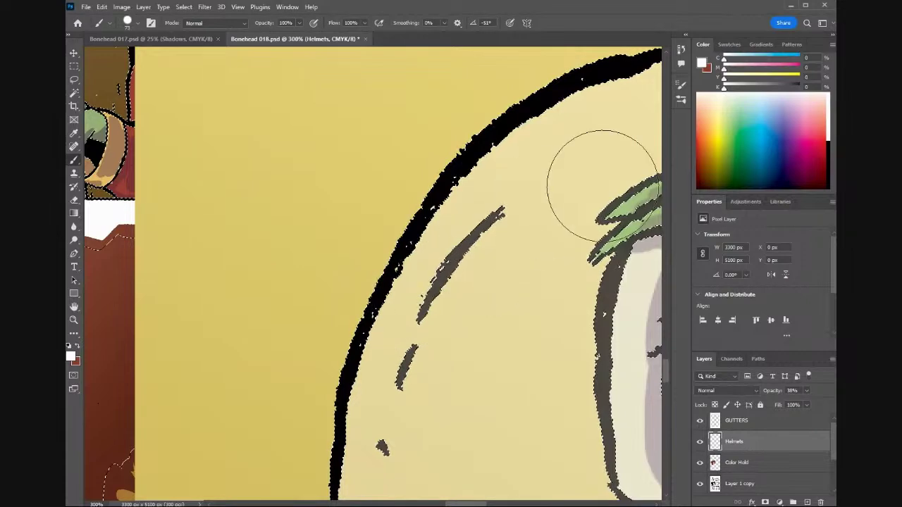
drag(668, 370, 668, 383)
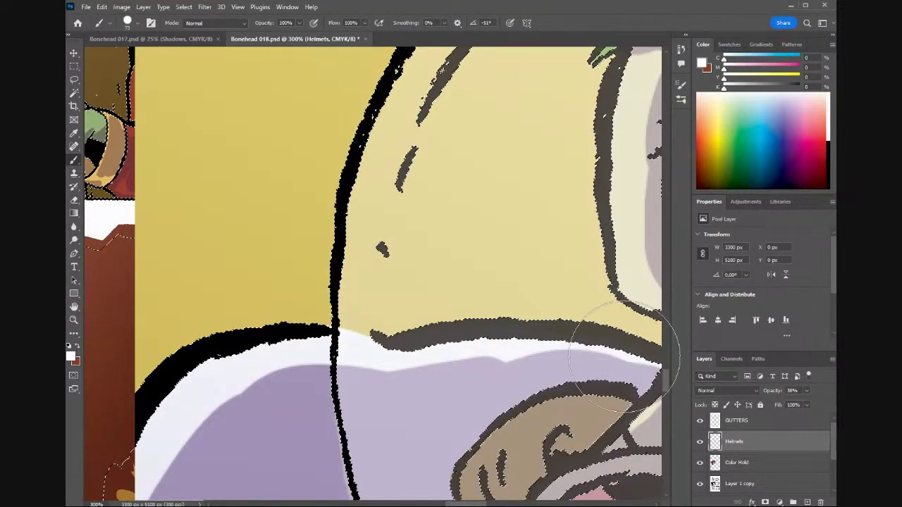
drag(666, 379, 668, 390)
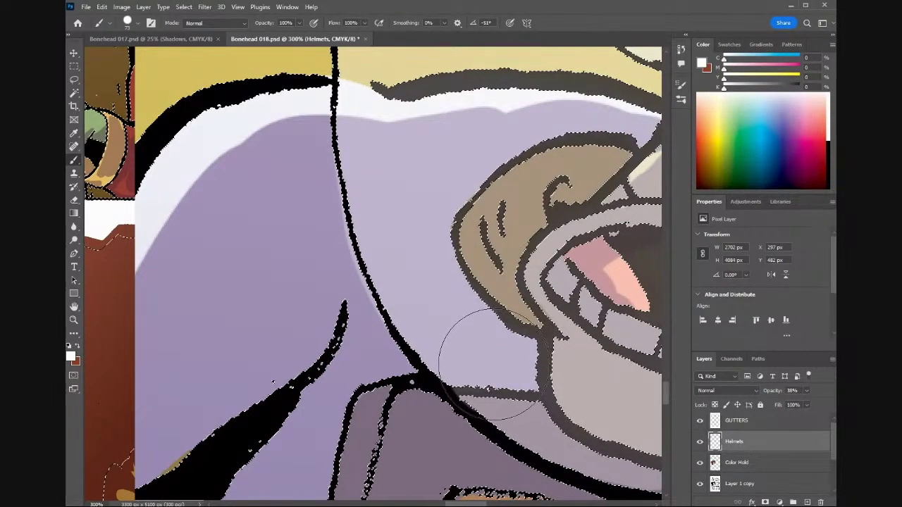
key(e)
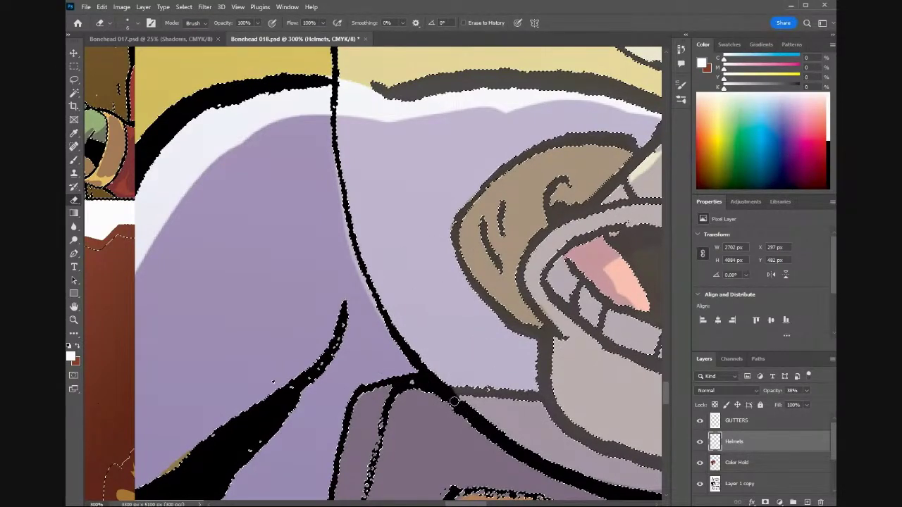
scroll(444, 398, right, 5)
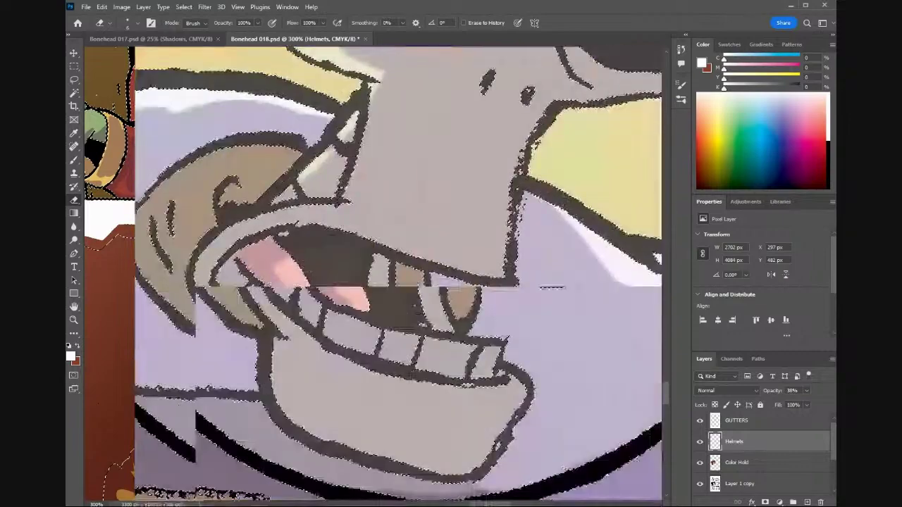
drag(529, 408, 544, 423)
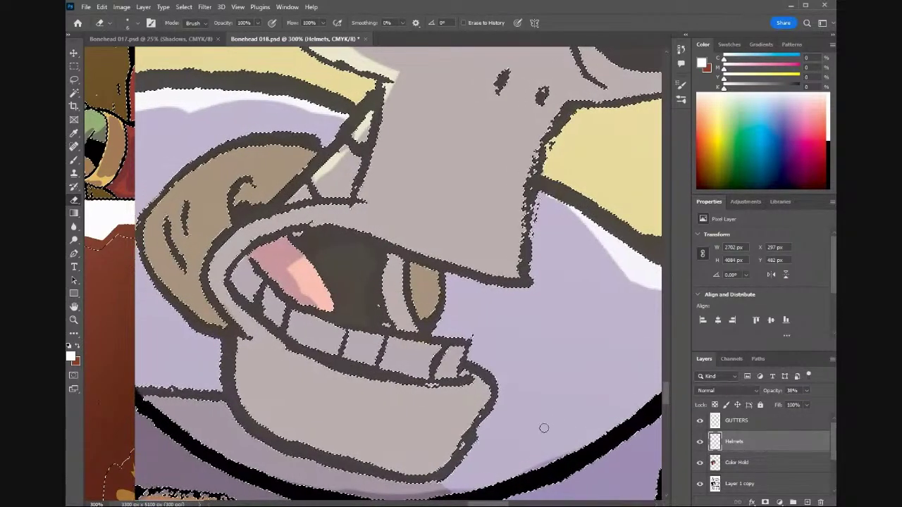
Brush white over the black tip of the astronaut's hair and erase the spill on the adjacent helmet outline.
drag(666, 395, 674, 366)
drag(498, 504, 519, 505)
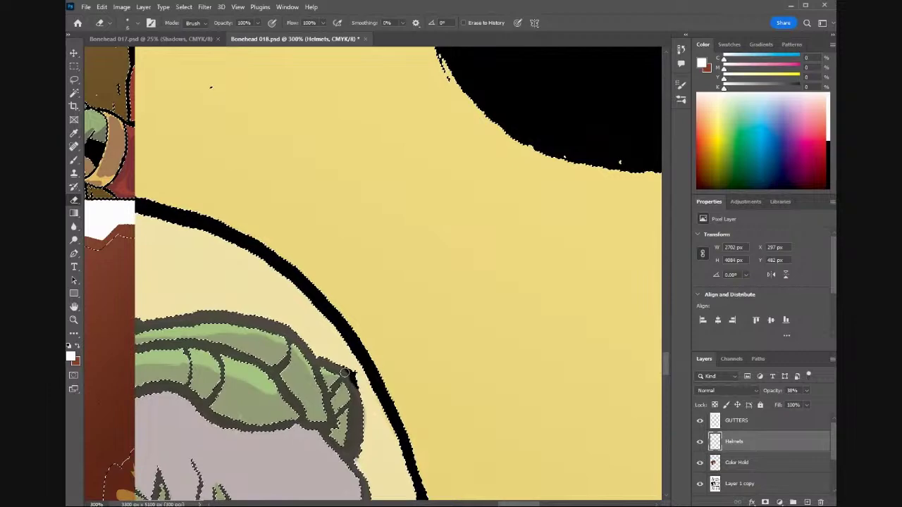
key(b)
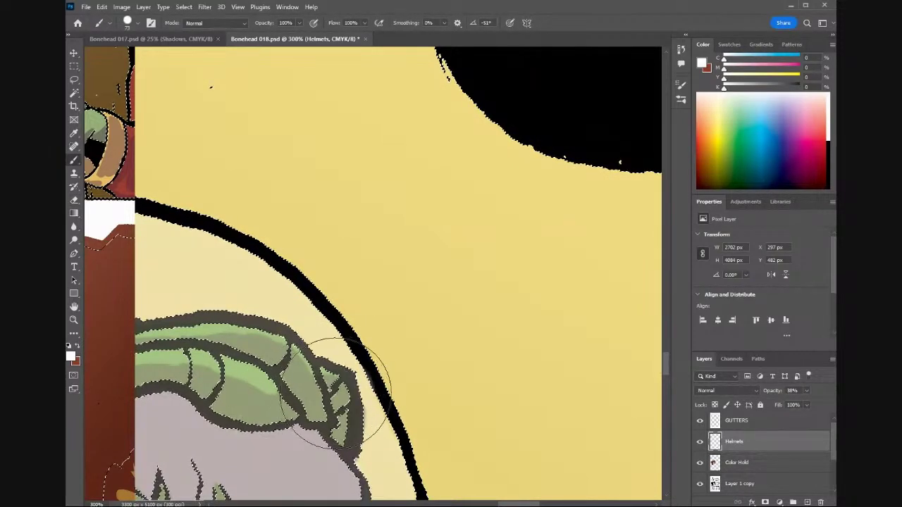
key(e)
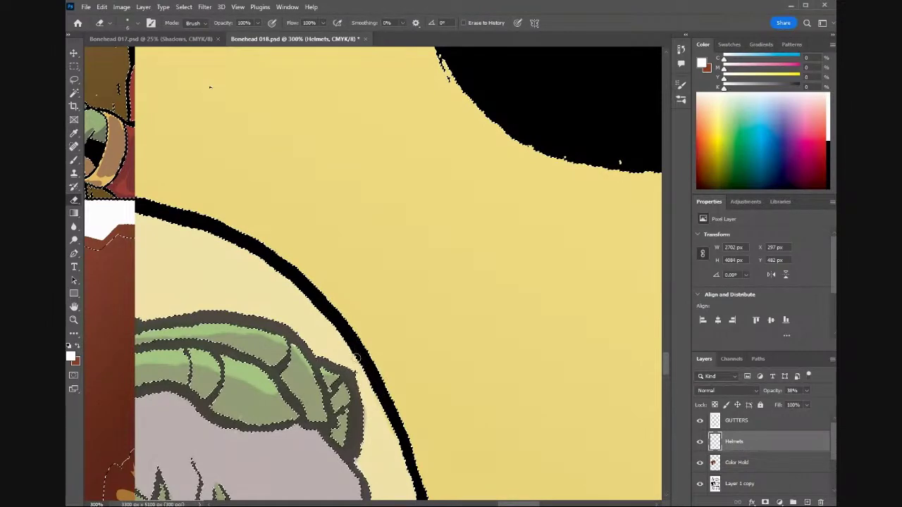
key(b)
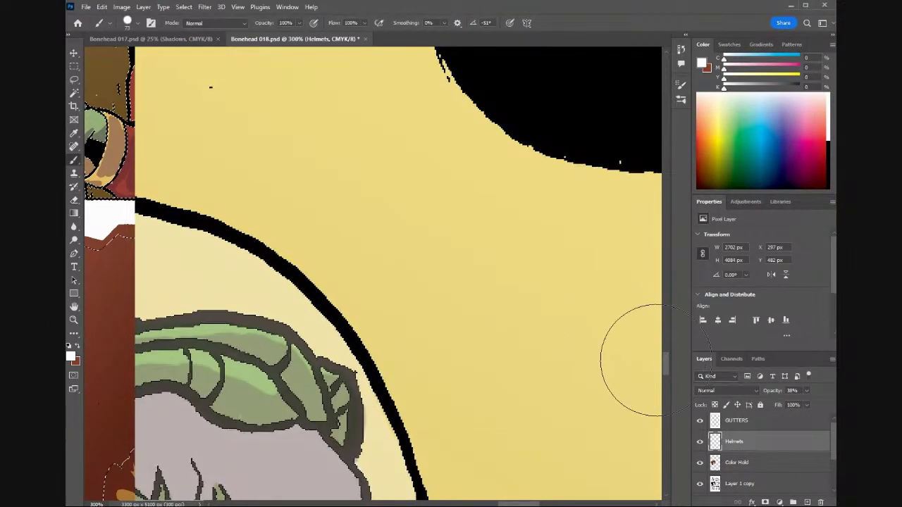
Brush white over the uncovered gap between the astronaut's chin and the bottom of the helmet outline.
drag(668, 363, 670, 397)
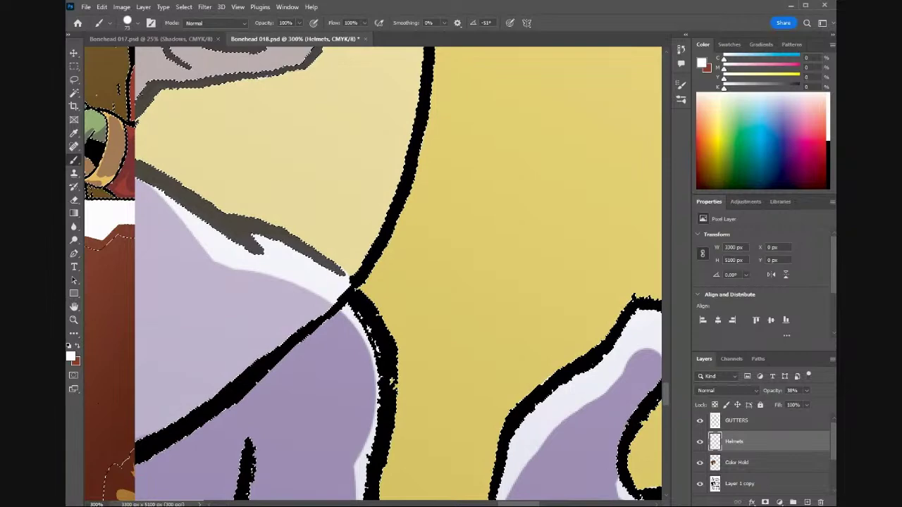
scroll(398, 275, left, 5)
scroll(402, 433, left, 1)
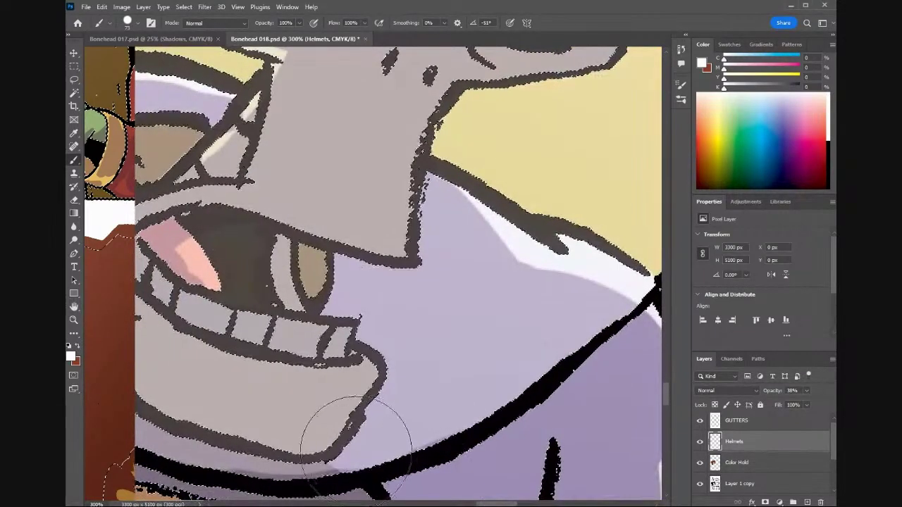
drag(283, 448, 241, 437)
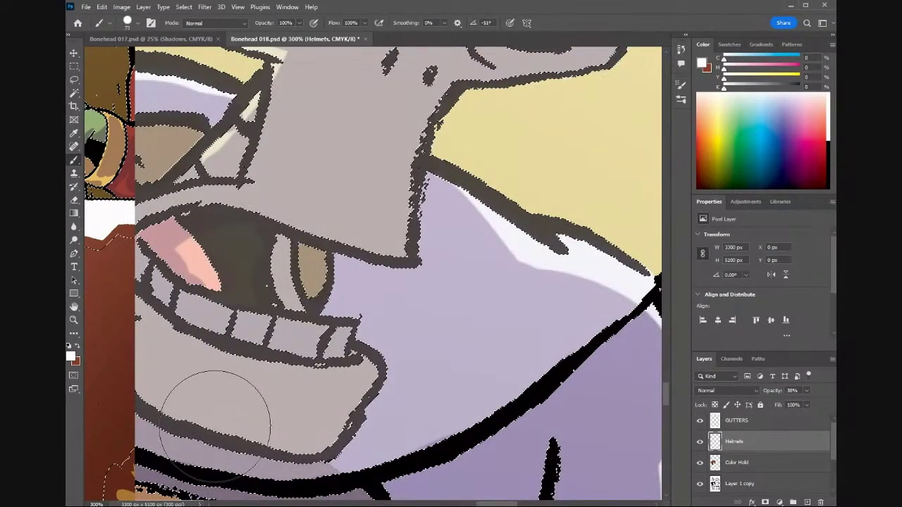
scroll(215, 422, left, 6)
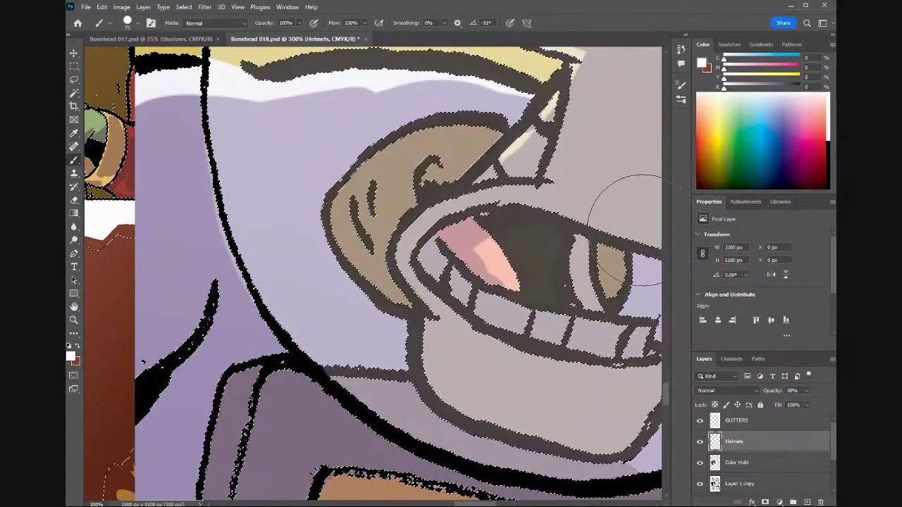
Examine the lightened helmets in the yellow and throne-room panels and across the whole page.
key(ctrl+minus)
key(ctrl+minus)
key(ctrl+minus)
key(ctrl+minus)
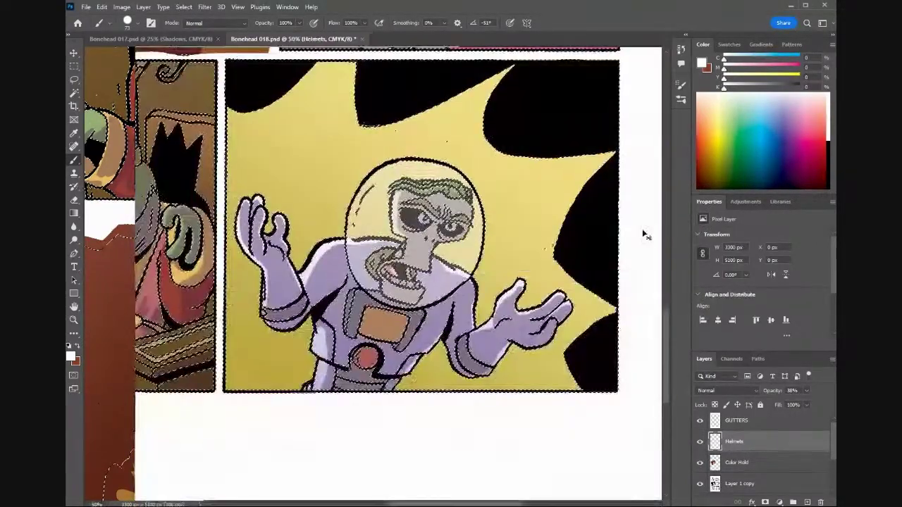
key(ctrl+minus)
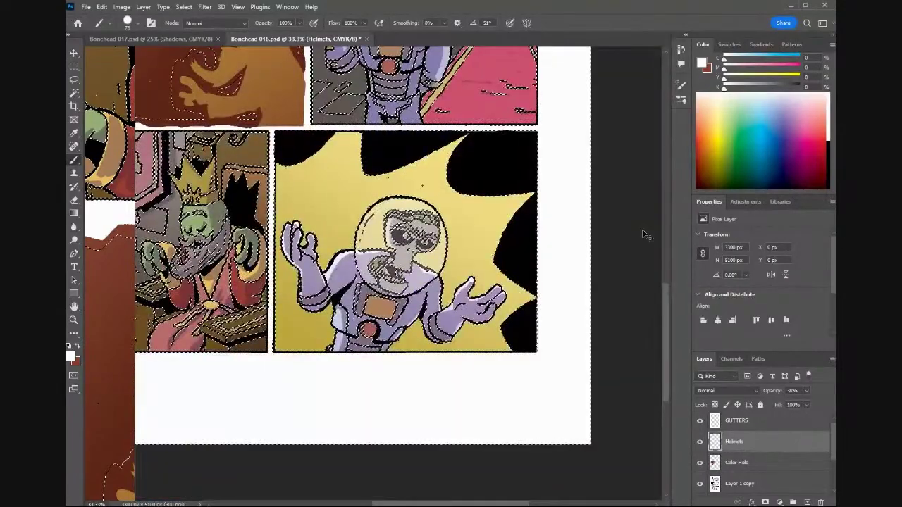
key(ctrl+plus)
key(ctrl+plus)
key(ctrl+plus)
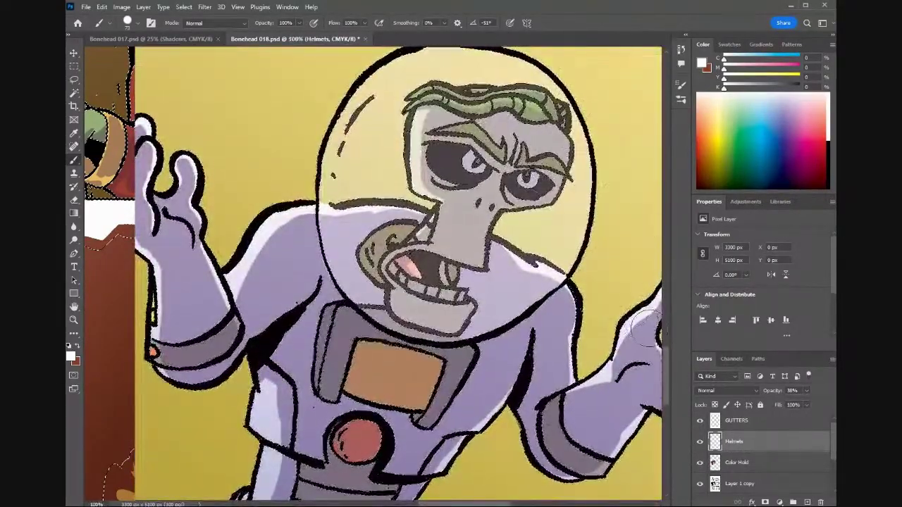
drag(668, 364, 661, 275)
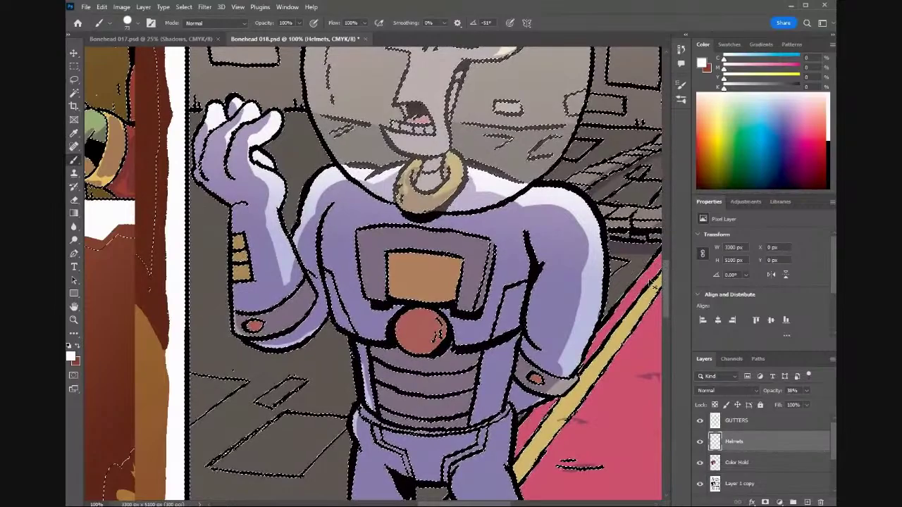
key(ctrl+minus)
key(ctrl+minus)
key(ctrl+minus)
key(ctrl+minus)
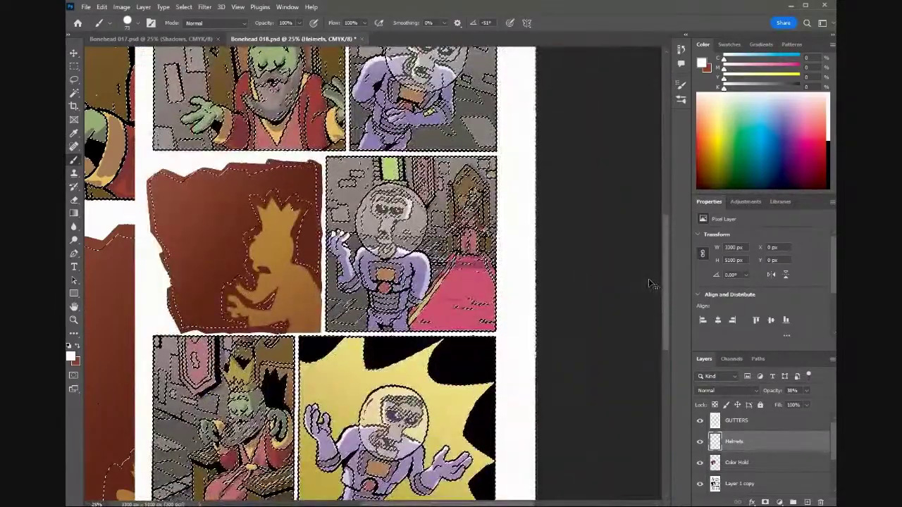
key(ctrl+minus)
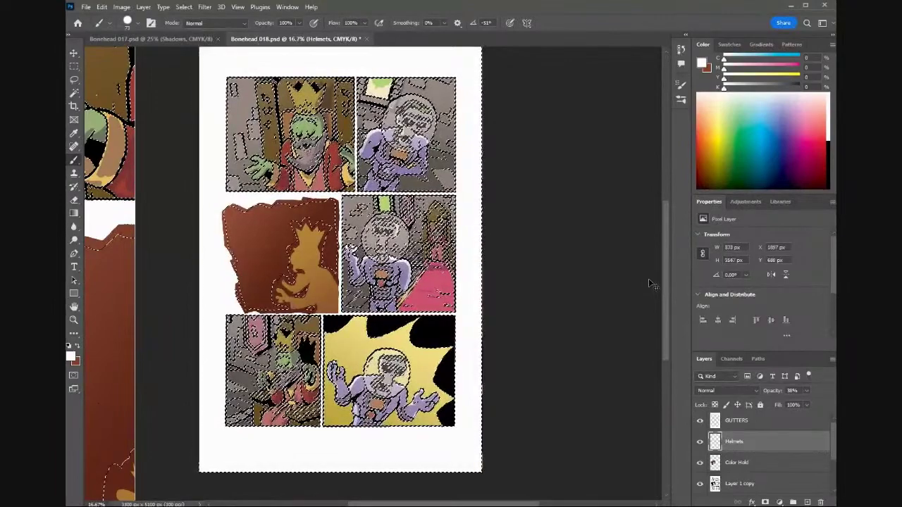
Drop the selection to set the Helmets layer's opacity to 46%, and save Bonehead 018.psd.
key(ctrl+d)
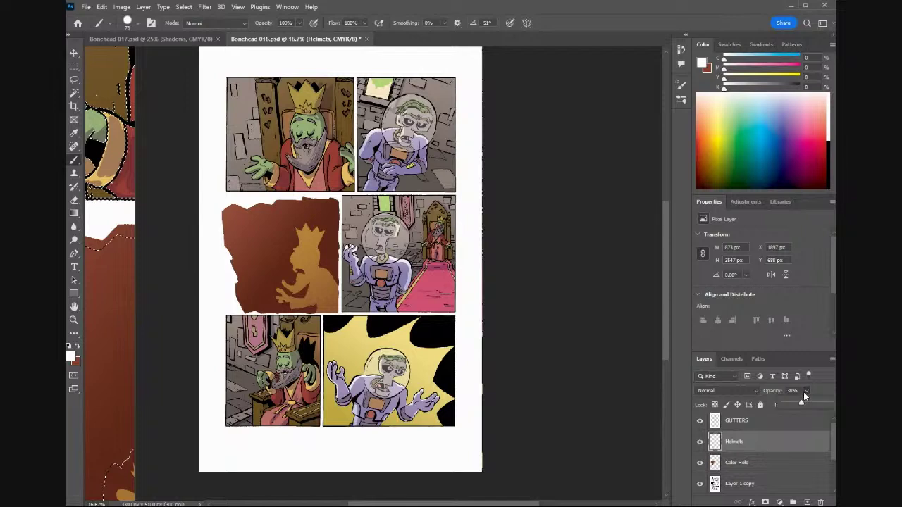
drag(804, 405, 805, 403)
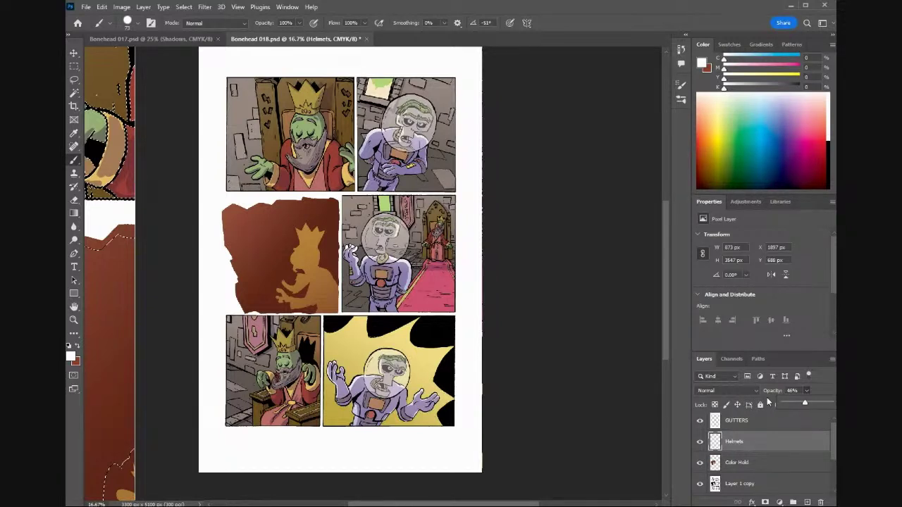
click(87, 8)
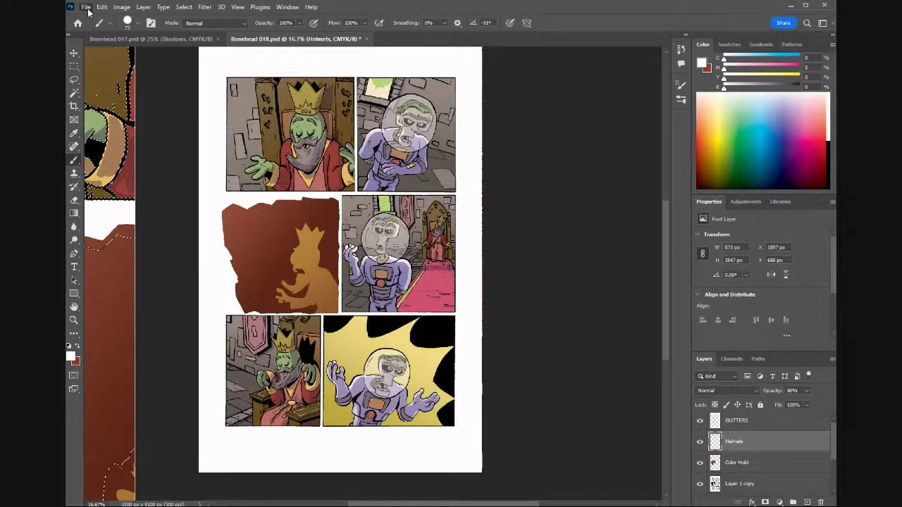
key(ctrl+s)
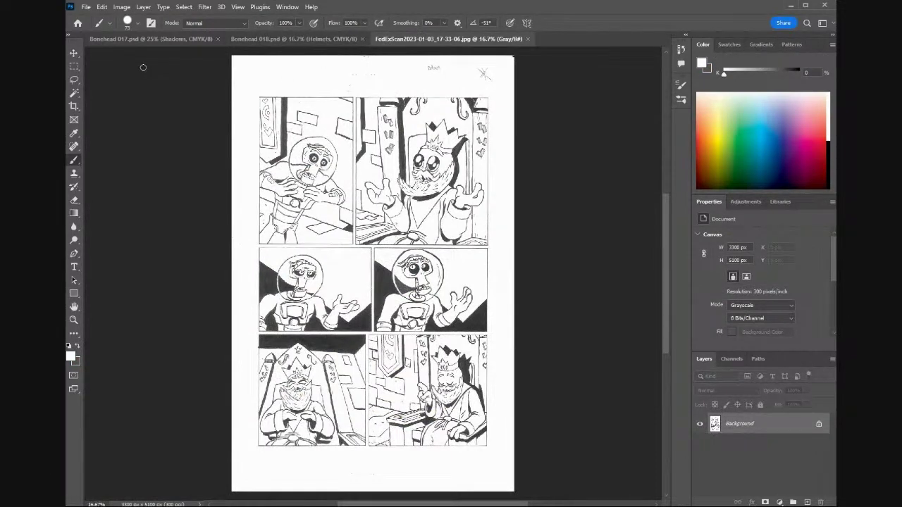
Unlock the scan's background layer and apply a Threshold adjustment at level 158 to turn the linework pure black and white.
click(818, 424)
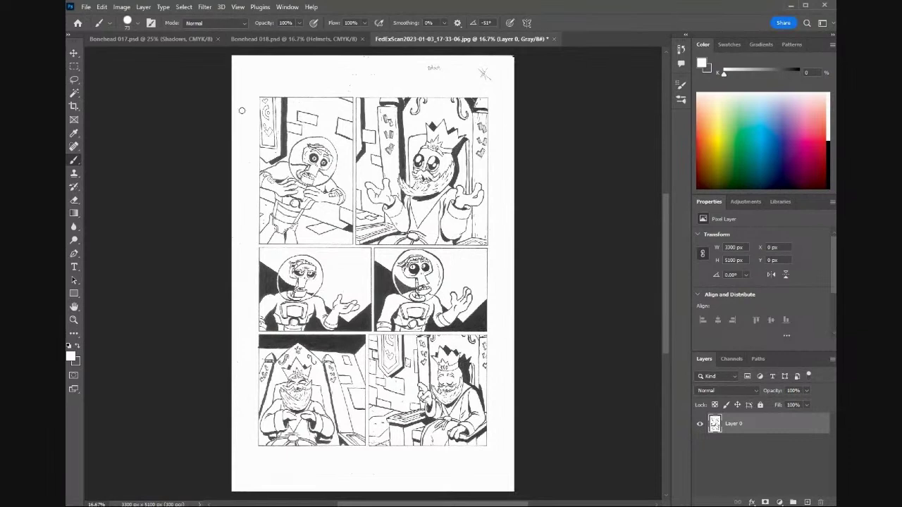
click(121, 8)
mouse_move(162, 33)
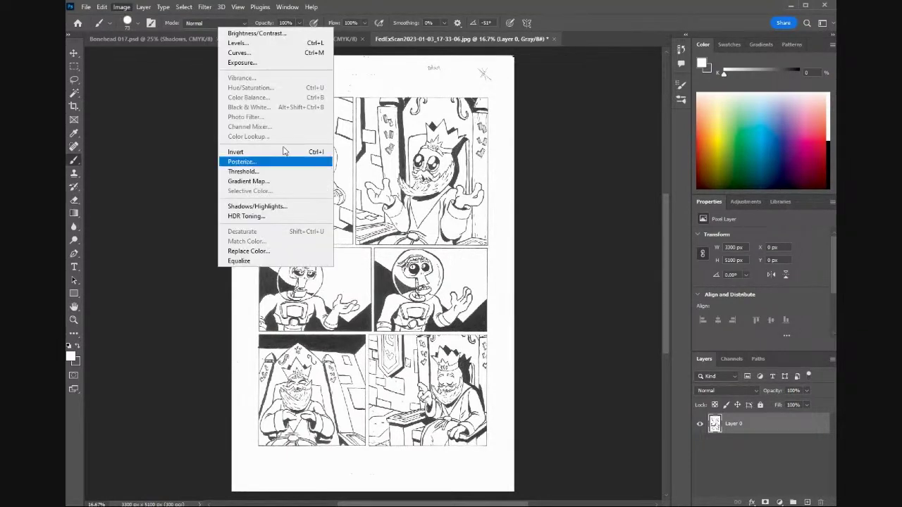
click(247, 172)
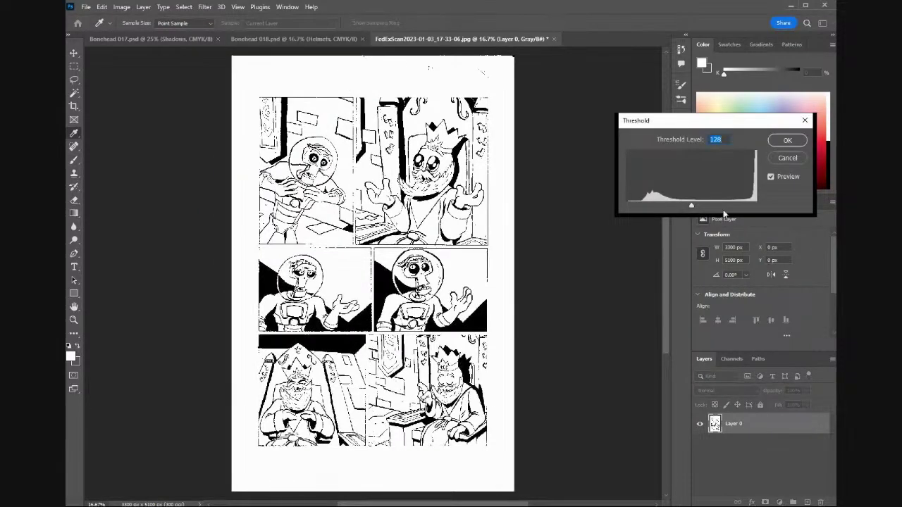
drag(691, 206, 706, 207)
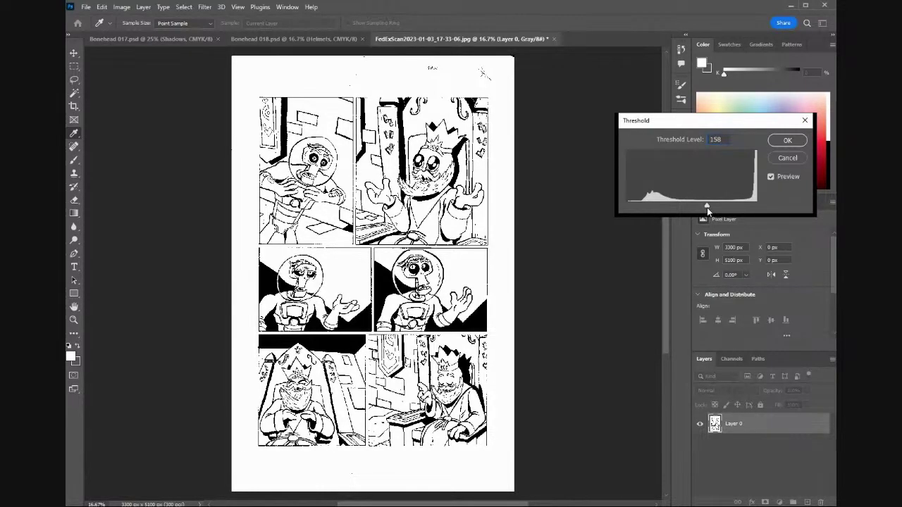
click(784, 143)
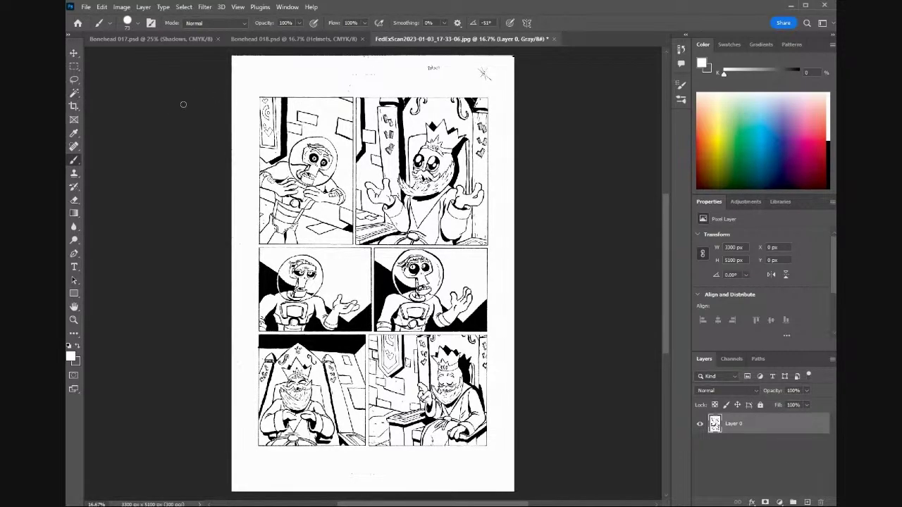
Set the brush size to 196 px and paint white over the handwritten marks, specks and dark edge in the page's top margin.
key(ctrl+plus)
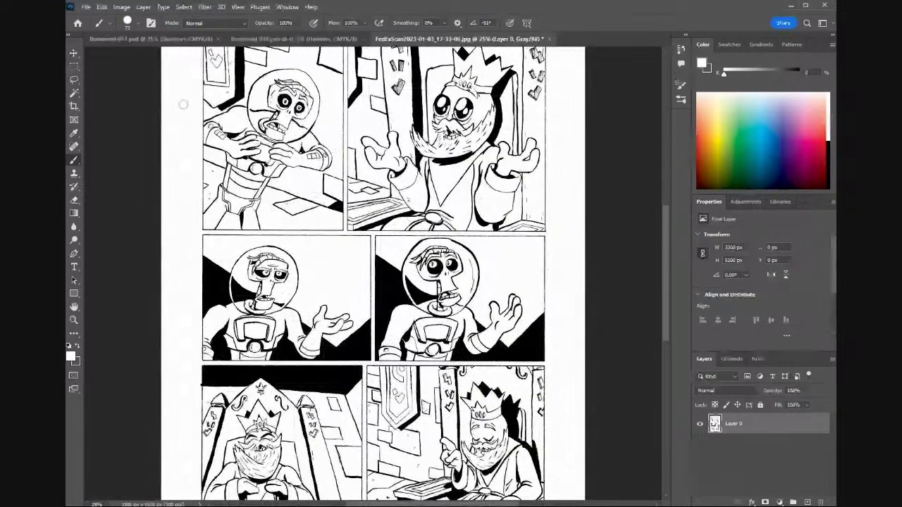
drag(665, 260, 663, 238)
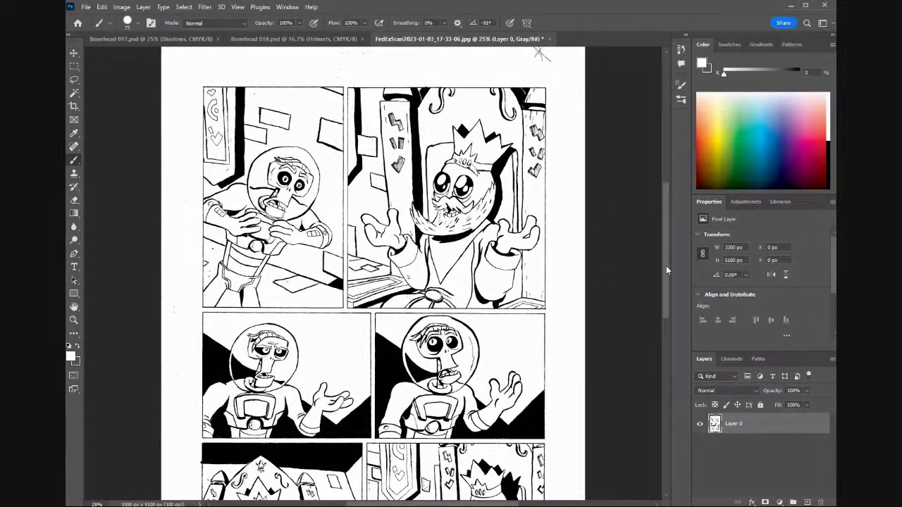
scroll(663, 235, up, 3)
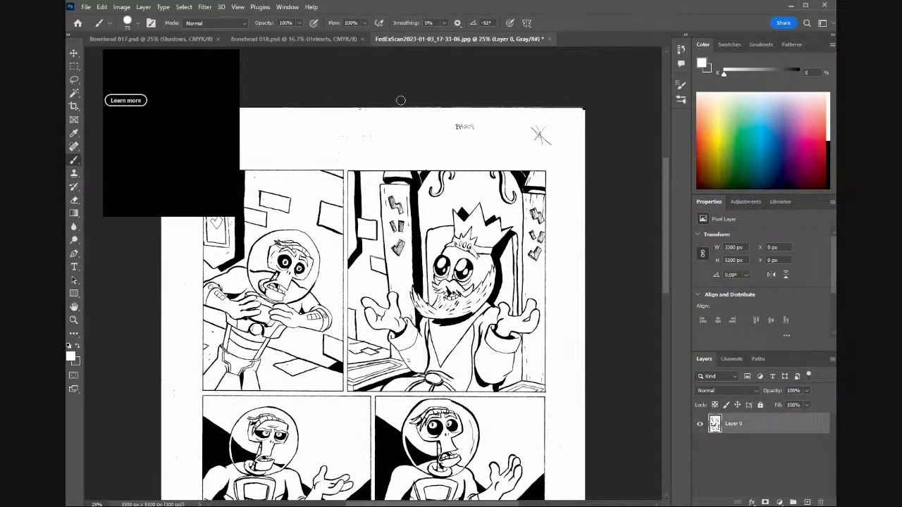
click(140, 26)
drag(172, 61, 183, 60)
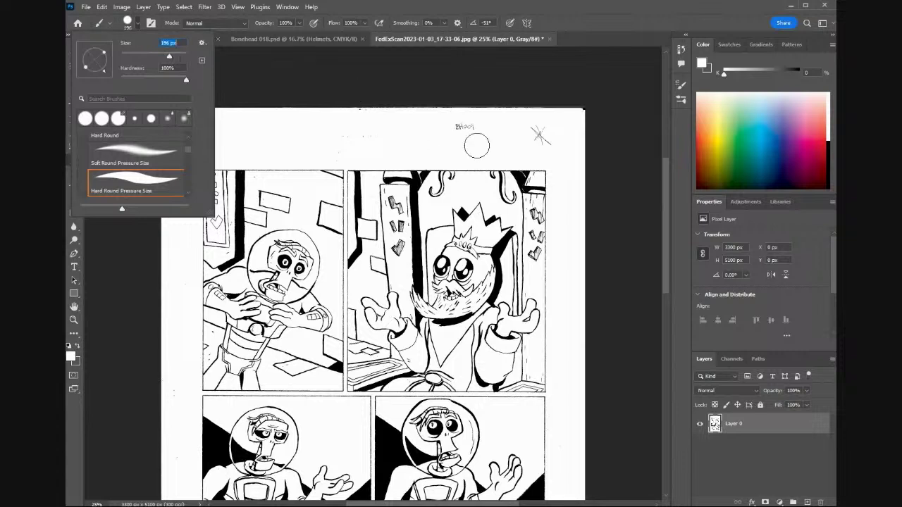
click(486, 141)
drag(465, 119, 356, 114)
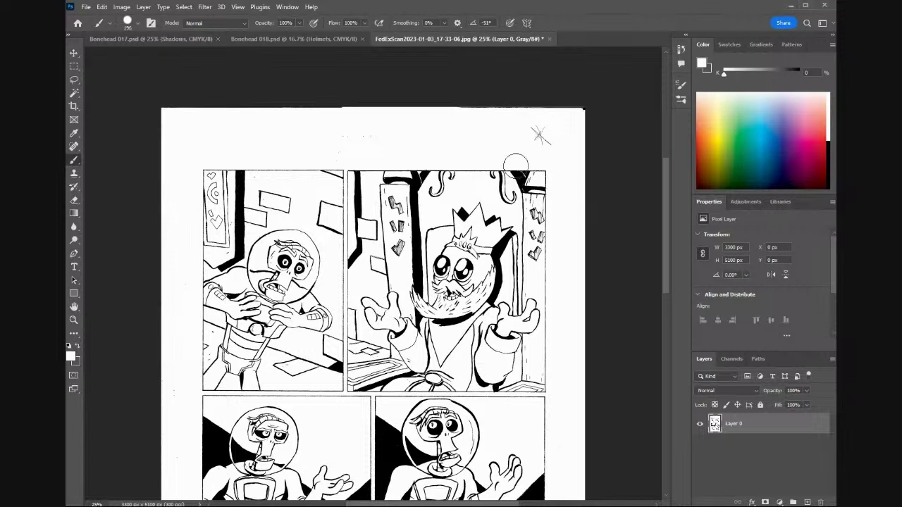
drag(543, 134, 547, 136)
mouse_move(590, 113)
mouse_down()
mouse_move(394, 103)
mouse_move(148, 110)
mouse_up()
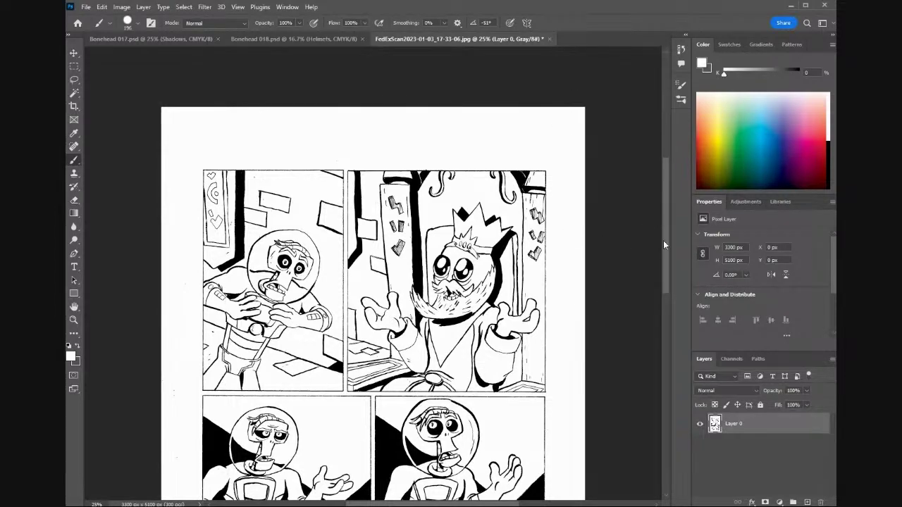
Brush white over the stray marks in the margin below the bottom row of panels.
scroll(663, 240, down, 5)
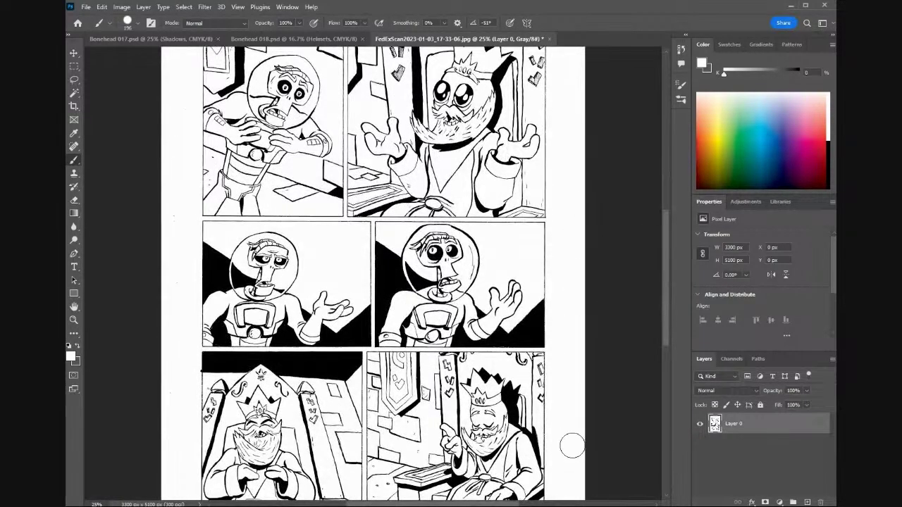
scroll(667, 357, down, 5)
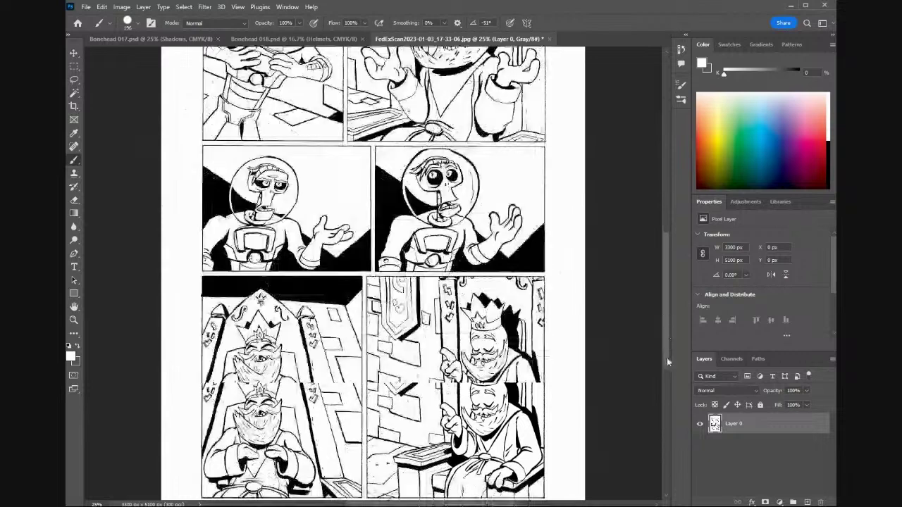
drag(571, 417, 332, 397)
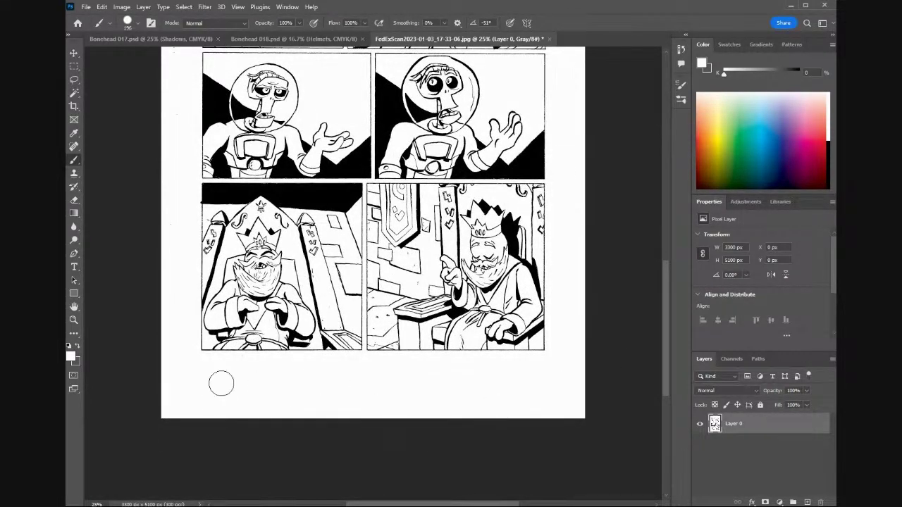
Make a rectangular selection across the page's full bottom margin, about 476 px high, and fill it with white.
click(74, 69)
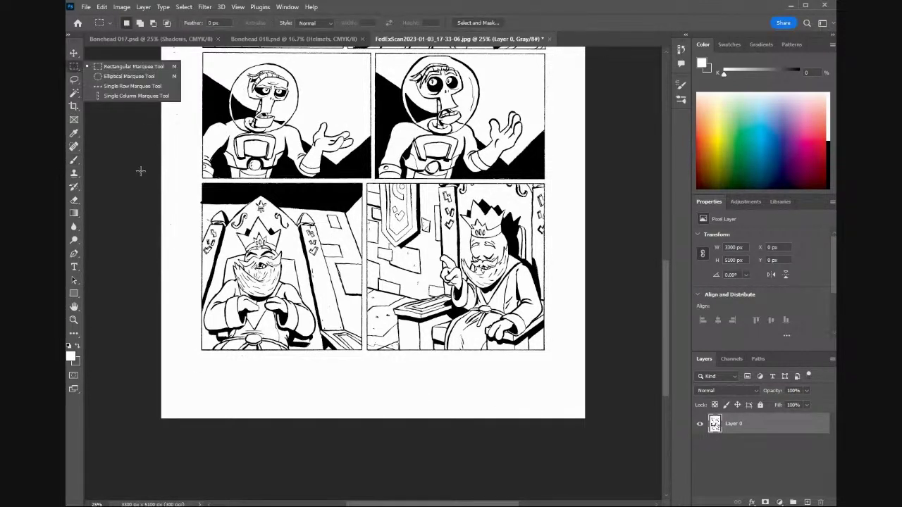
drag(119, 202, 119, 206)
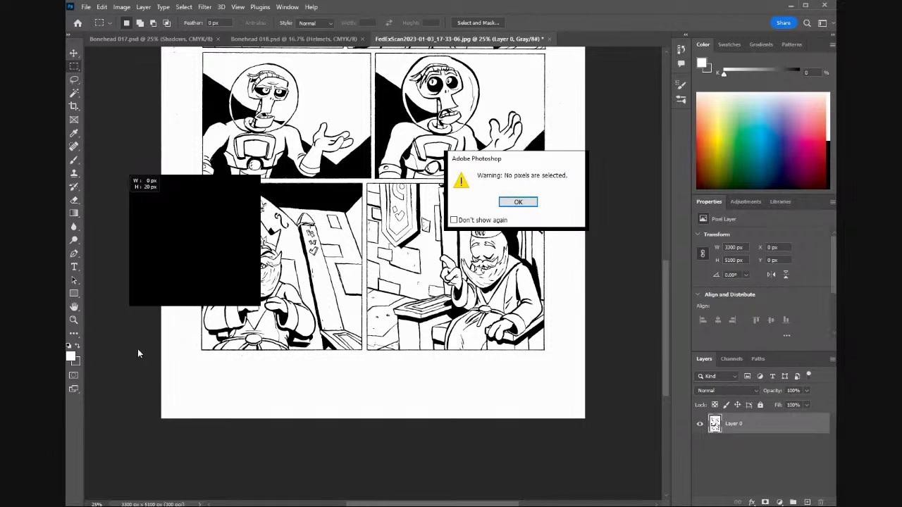
click(518, 201)
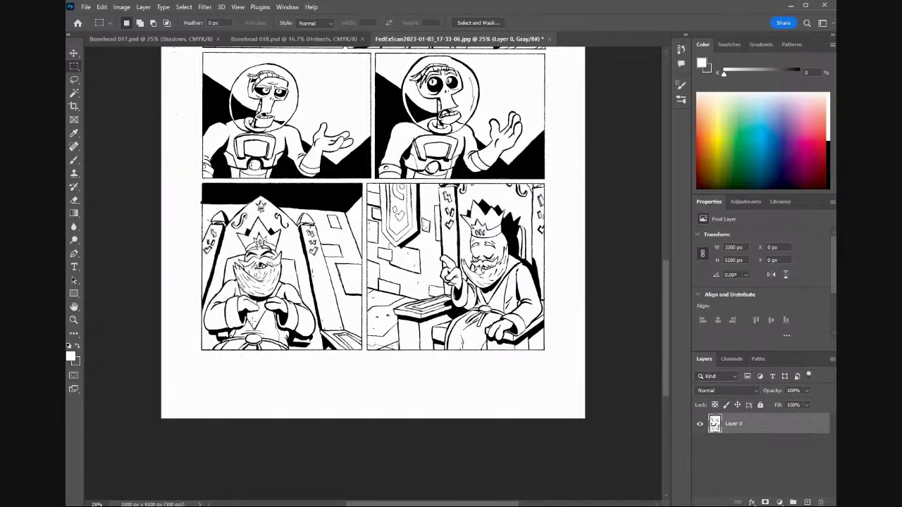
drag(138, 356, 583, 483)
key(alt+BackSpace)
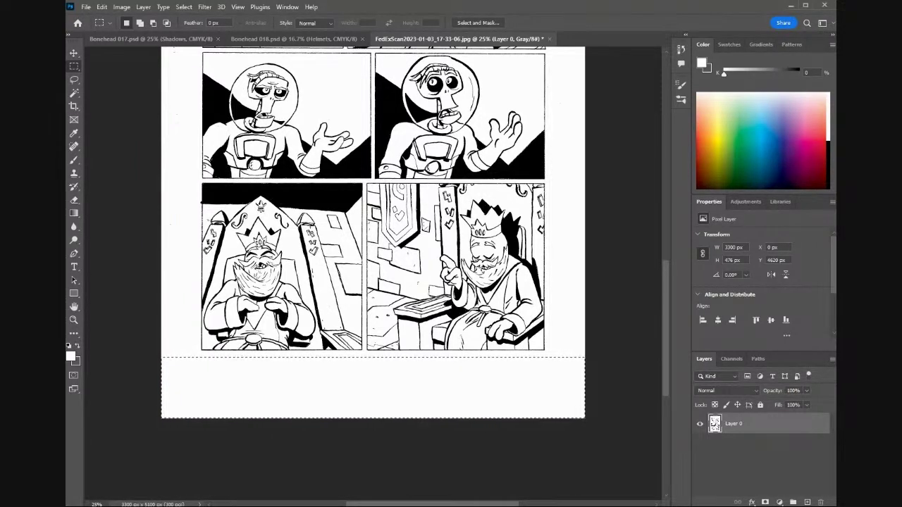
Nudge the selection up to Y 4576 px, just beneath the borders of the bottom panels.
key(Up)
key(Up)
key(Up)
key(Up)
key(Up)
key(Up)
key(Up)
key(Up)
key(Up)
key(Up)
key(Up)
key(Up)
key(Up)
key(Up)
key(Up)
key(Up)
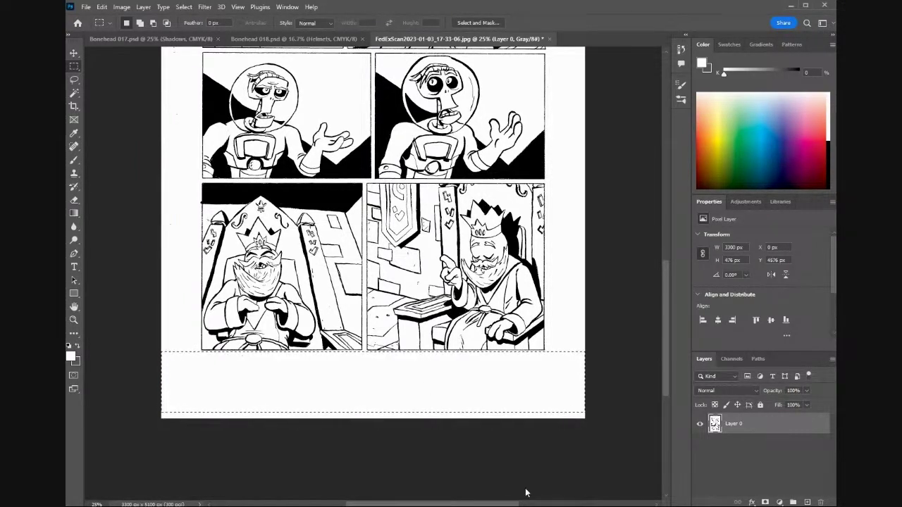
Enlarge the brush and paint white inside the selected strip just below the bottom panels.
click(73, 163)
click(137, 23)
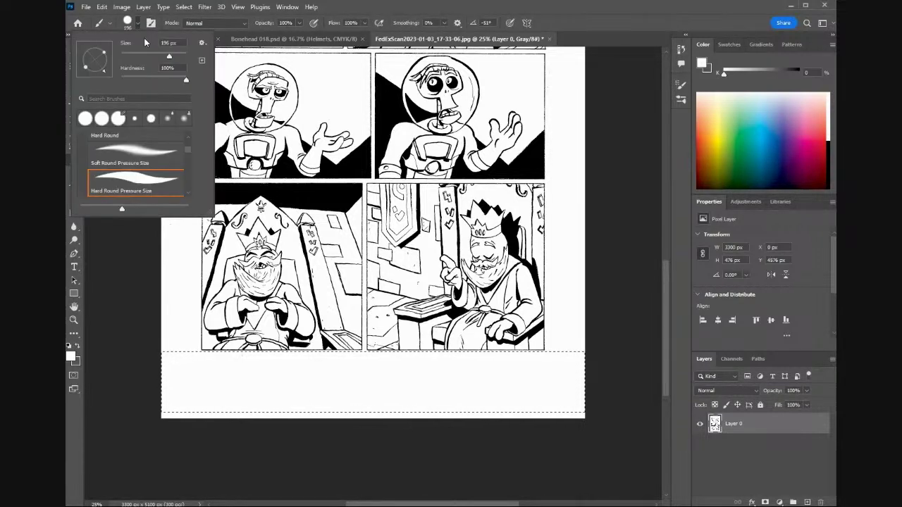
drag(175, 53, 182, 54)
click(155, 366)
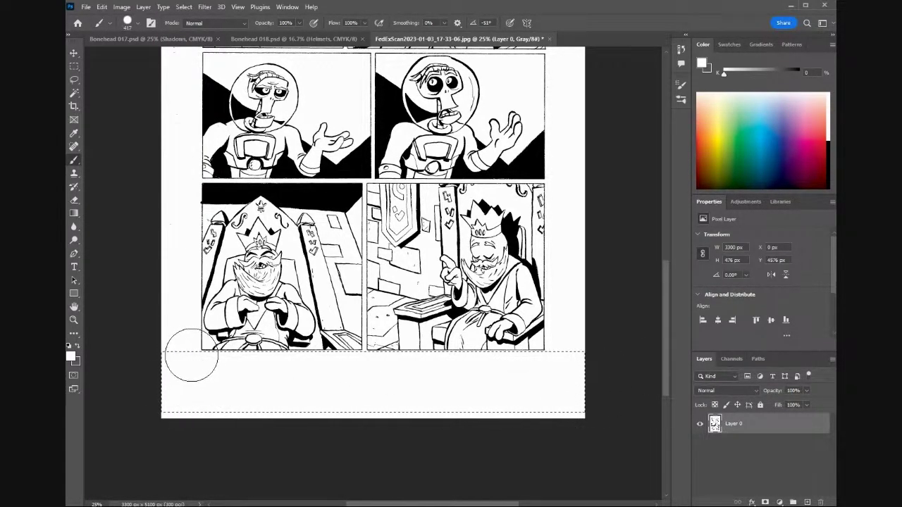
Move the selection down to Y 4636 px to cover the page's bottom edge, and return to the Brush tool.
click(74, 66)
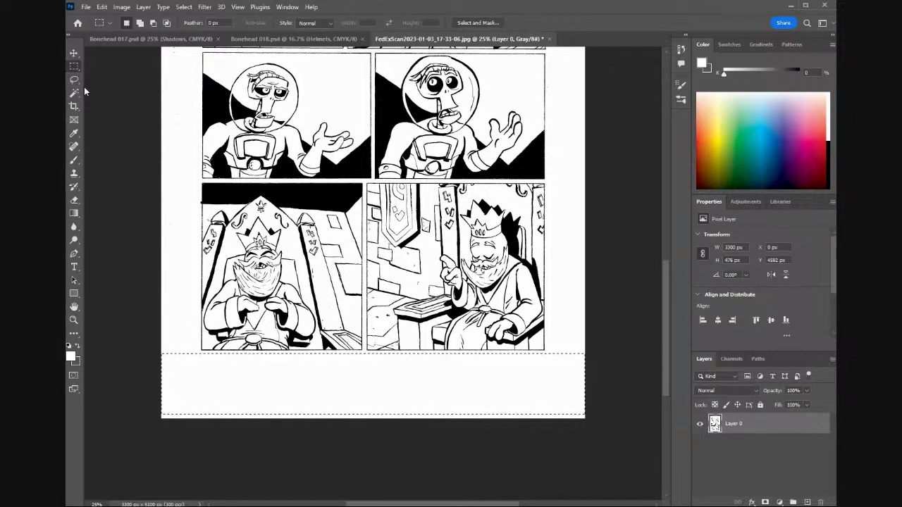
key(shift+Down)
key(shift+Down)
key(Down)
key(Down)
key(Down)
key(Down)
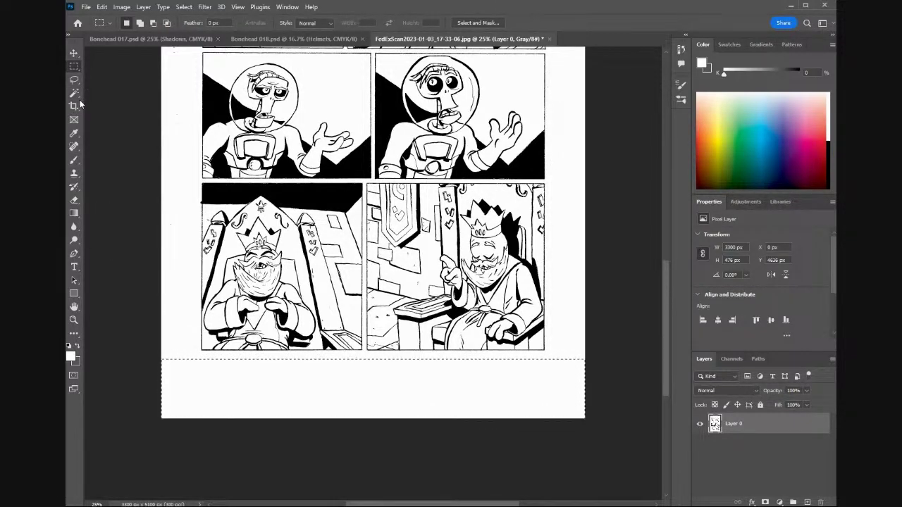
click(74, 160)
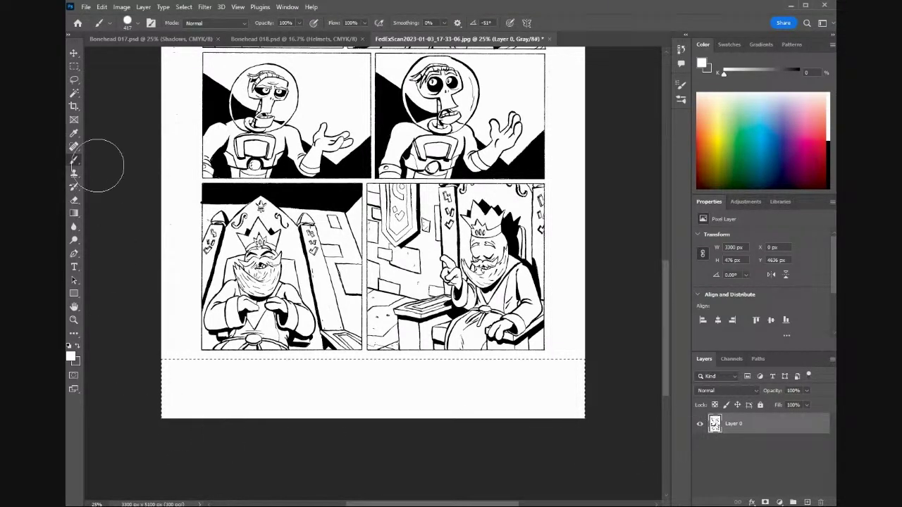
Make a rectangular selection over the page's full-height left margin, about 307 px wide, up to the panel borders.
click(73, 67)
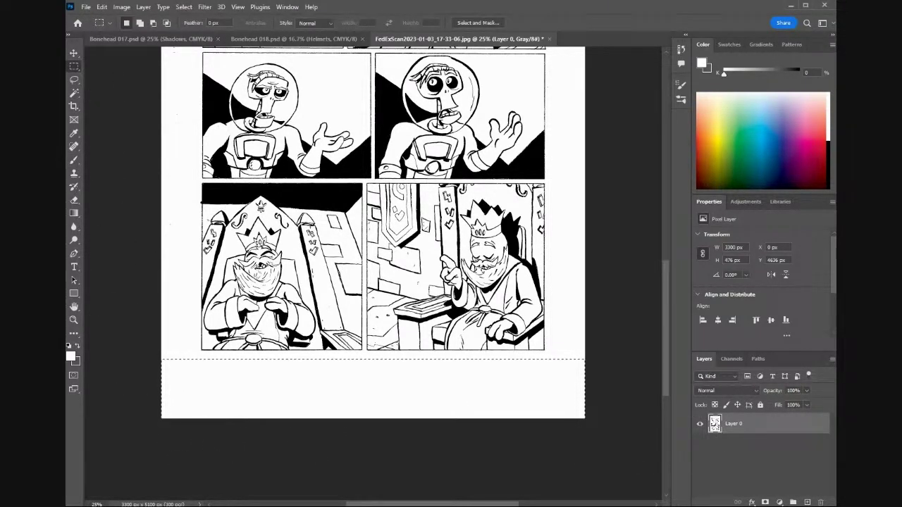
scroll(447, 505, left, 3)
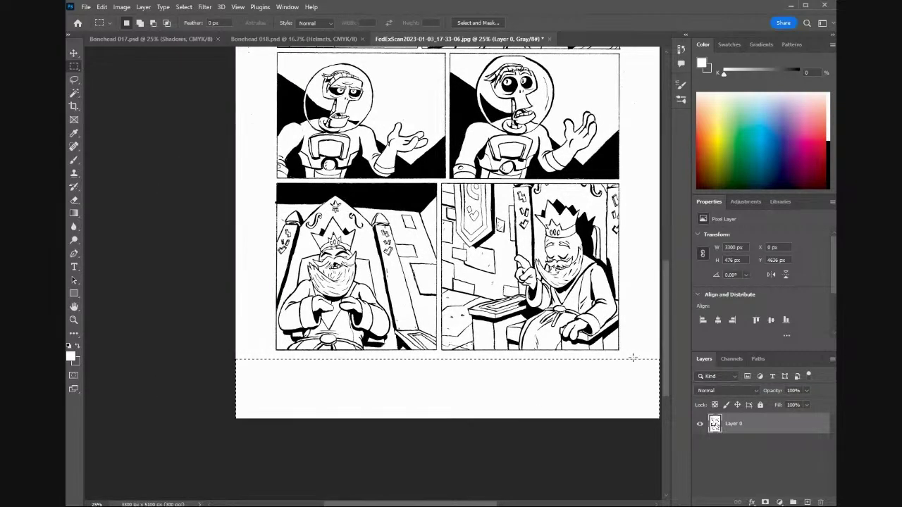
drag(666, 345, 676, 252)
drag(228, 62, 274, 487)
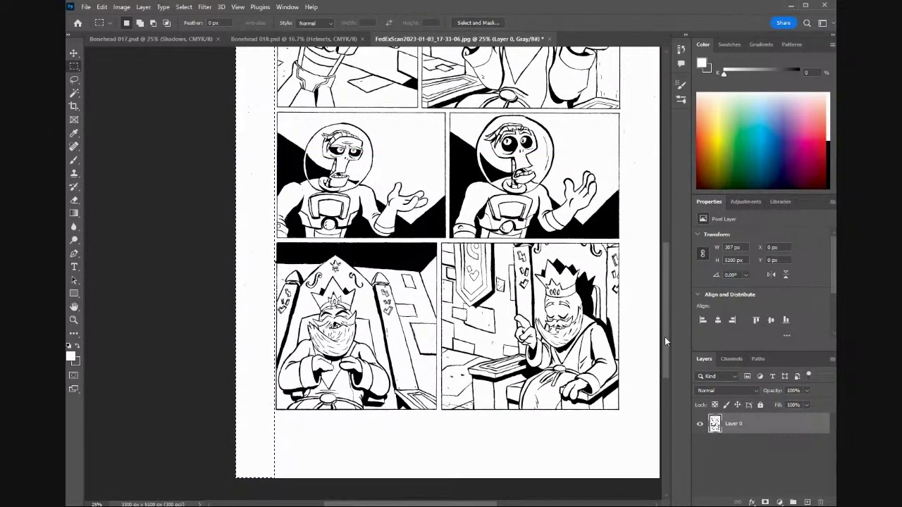
Brush white over the specks inside the selected left margin along the full height of the page.
drag(667, 341, 676, 278)
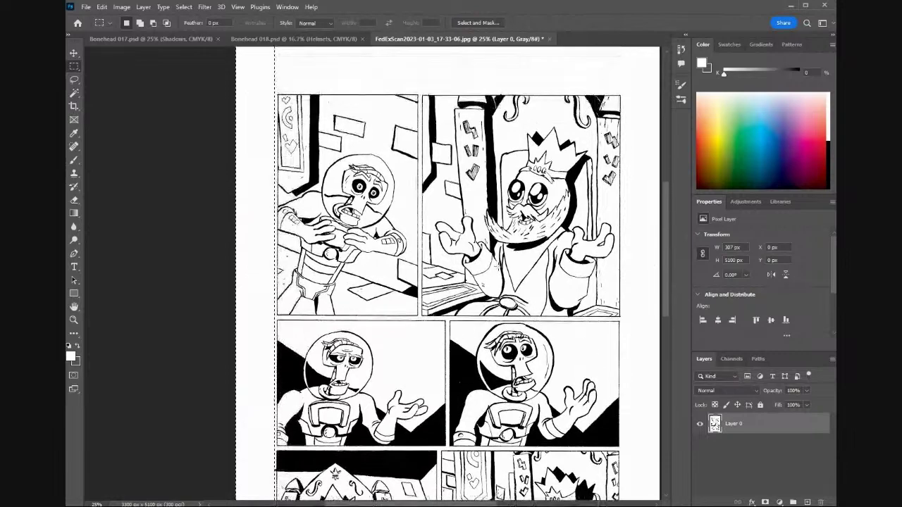
click(74, 160)
drag(668, 224, 665, 212)
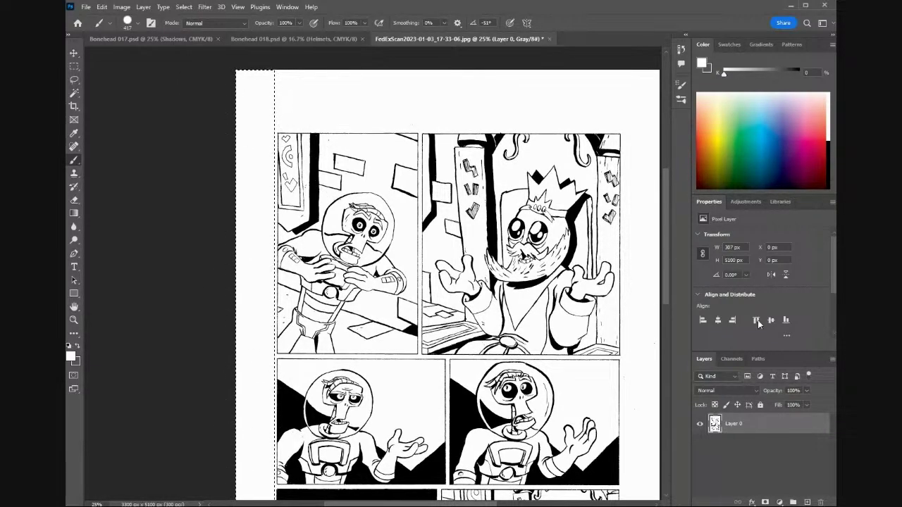
scroll(481, 297, down, 4)
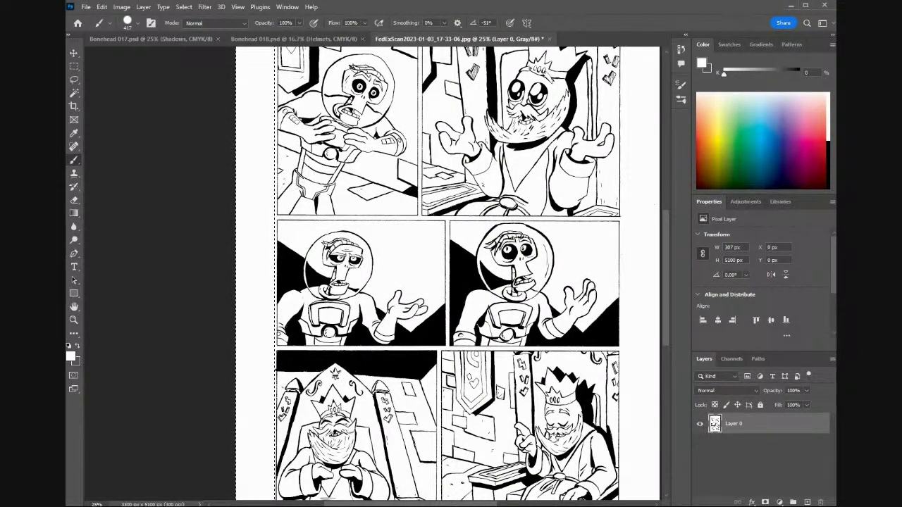
drag(667, 321, 666, 358)
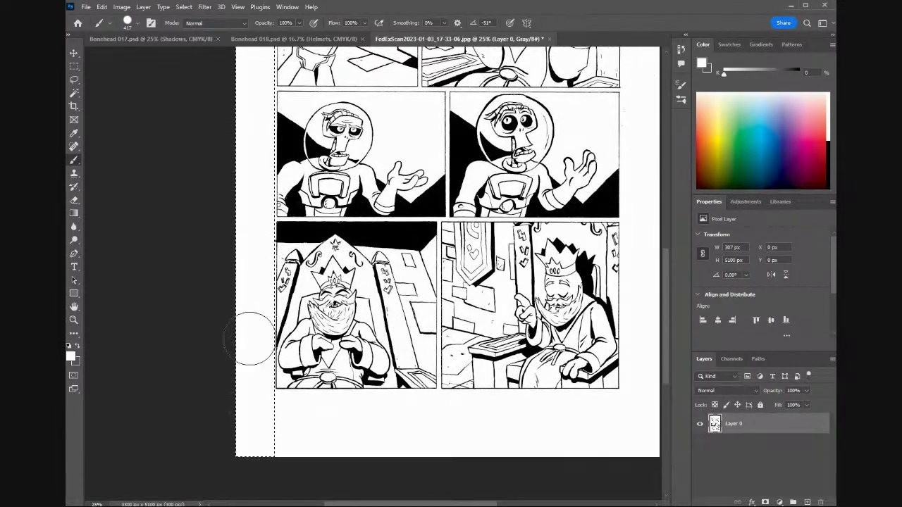
Make a rectangular selection over the page's full-height right margin, about 308 px wide, up to the panel borders.
click(74, 66)
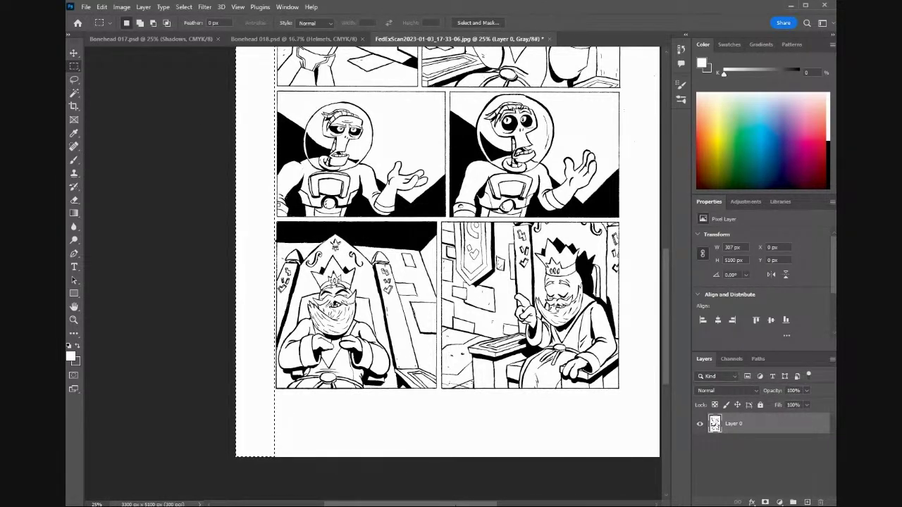
drag(458, 504, 477, 504)
drag(599, 467, 556, 85)
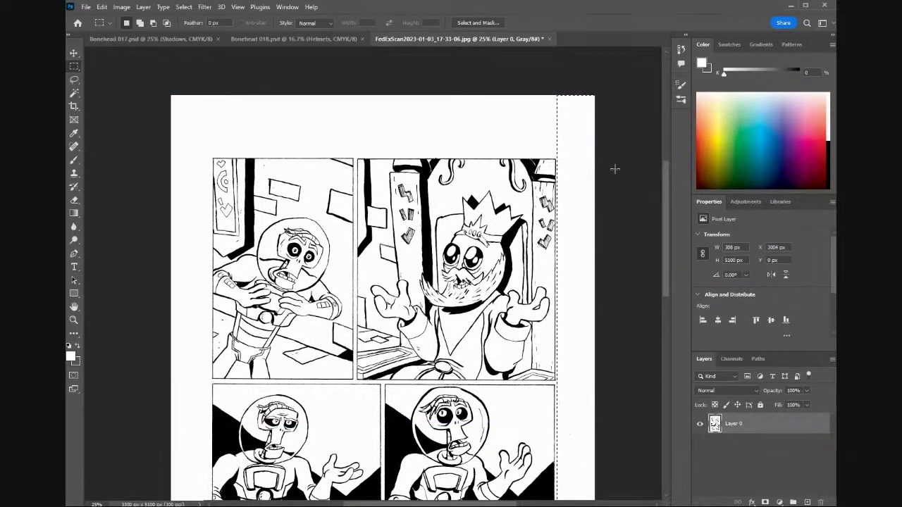
mouse_move(666, 204)
mouse_down()
mouse_move(667, 321)
mouse_move(667, 280)
mouse_up()
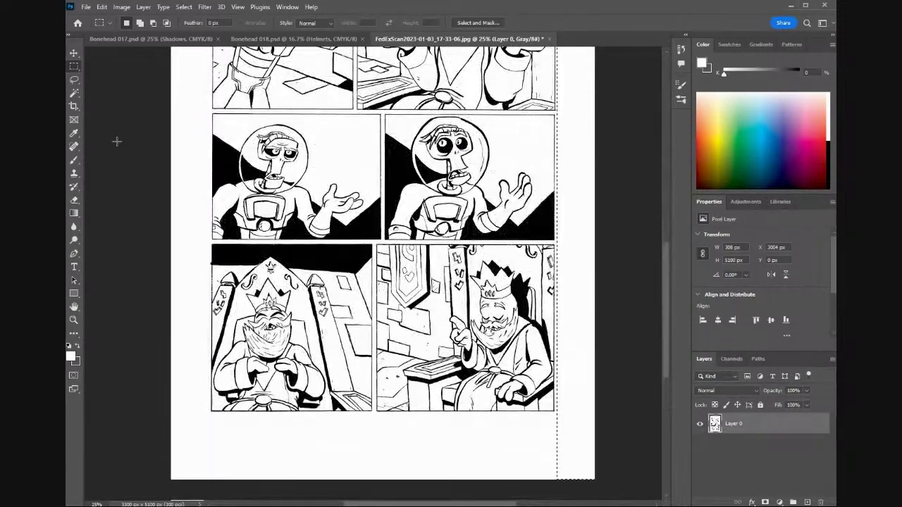
Brush white over the specks inside the selected right margin along the full height of the page.
click(74, 162)
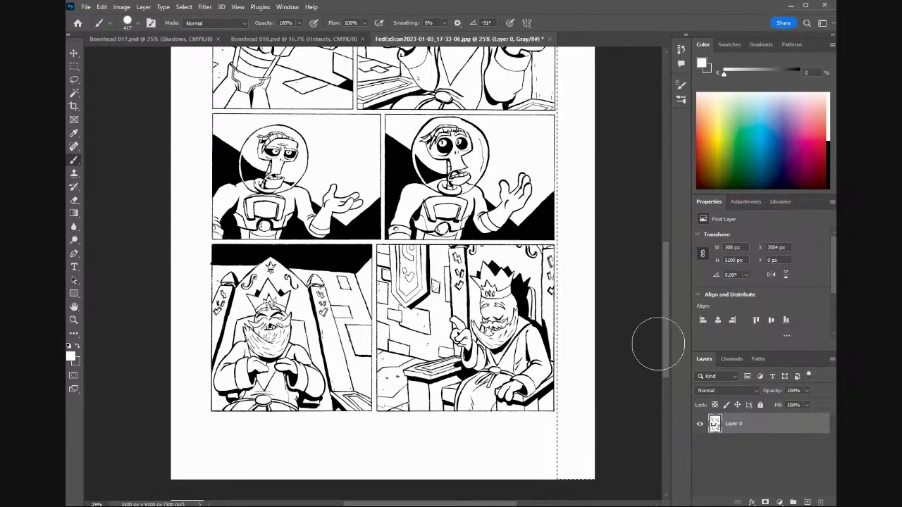
drag(669, 336, 668, 226)
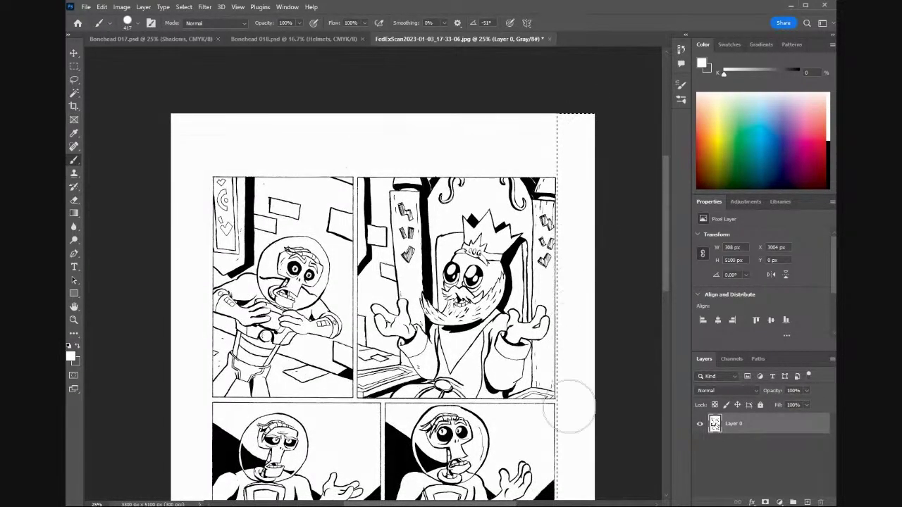
key(ctrl+d)
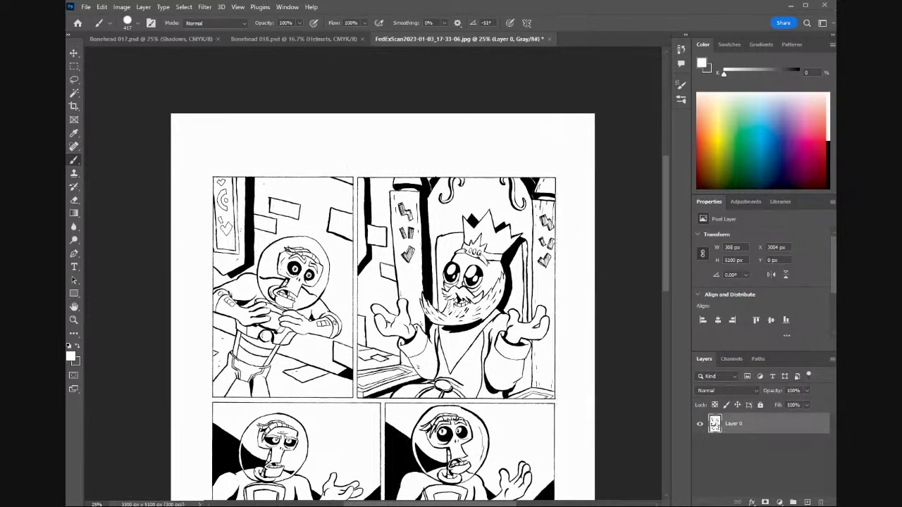
key(ctrl+z)
Select the full-width top margin, about 472 px tall, brush it clean with white, and clear the selection.
click(70, 69)
drag(146, 100, 624, 173)
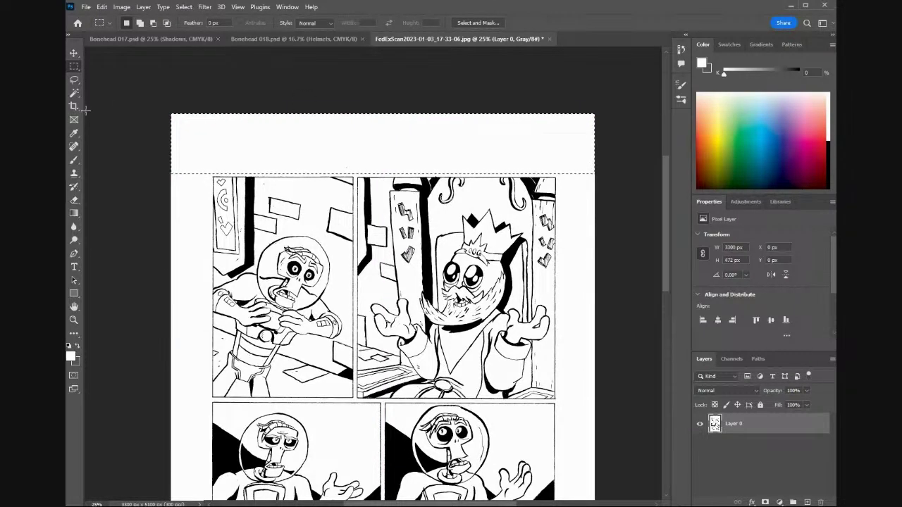
click(74, 160)
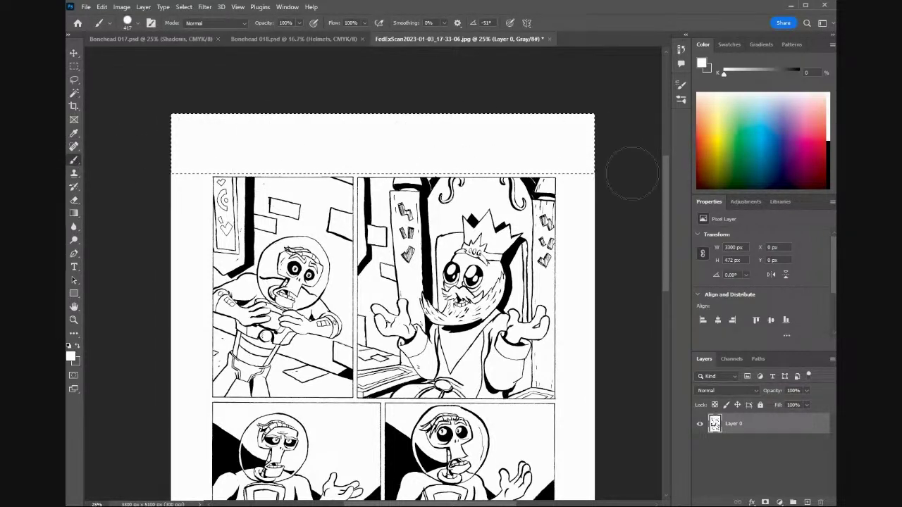
key(ctrl+d)
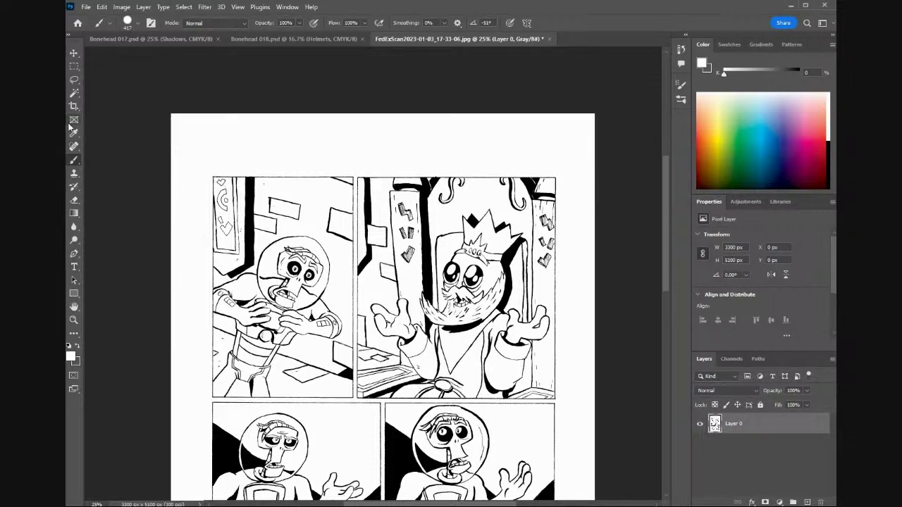
Switch to the Pencil tool and reduce its size to 12 px.
right_click(79, 165)
click(109, 170)
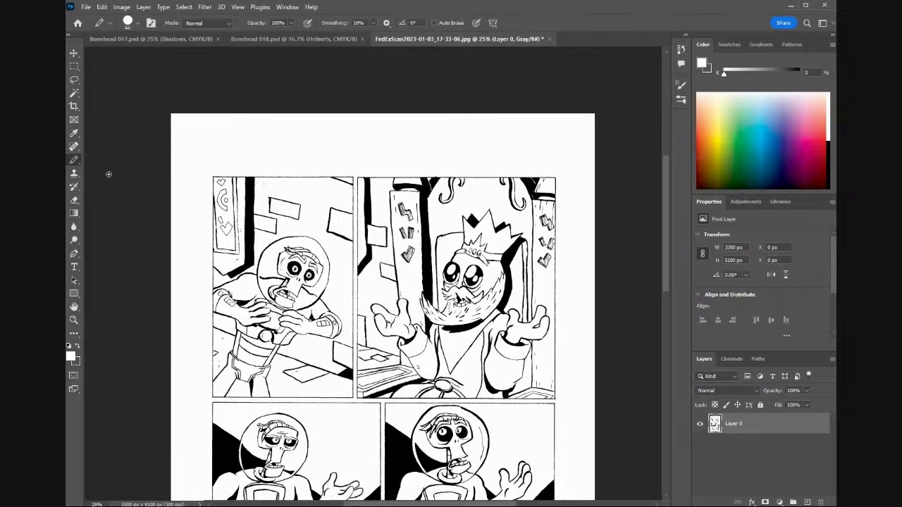
click(137, 23)
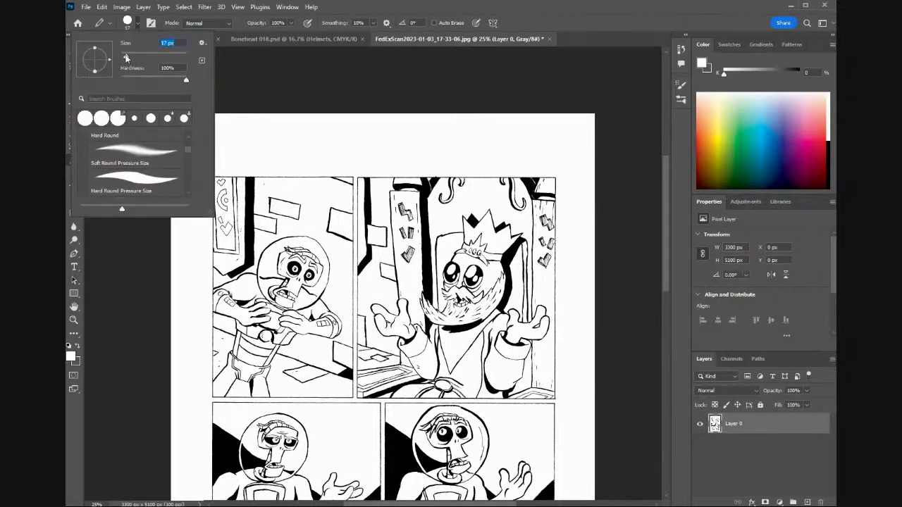
drag(125, 56, 125, 57)
click(296, 74)
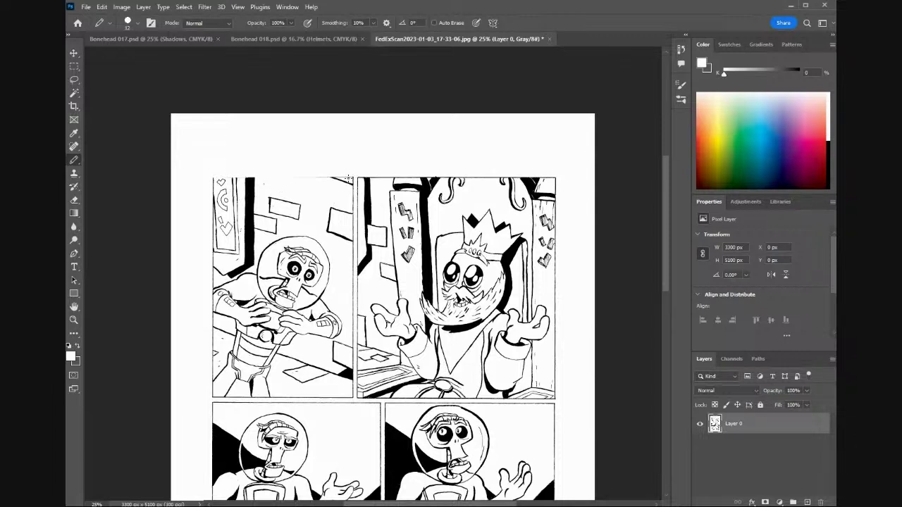
shift+click(348, 186)
Set the foreground color to pure black with 0% brightness.
click(71, 357)
drag(613, 395, 591, 495)
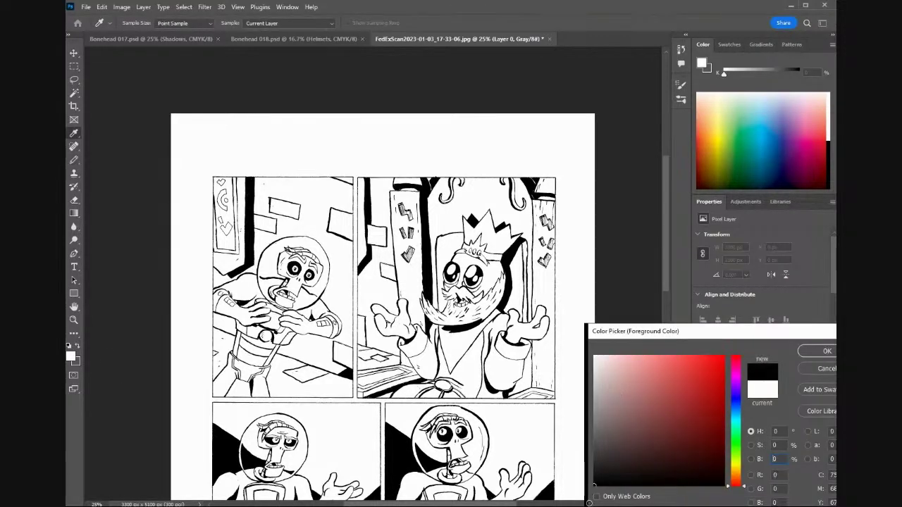
click(817, 351)
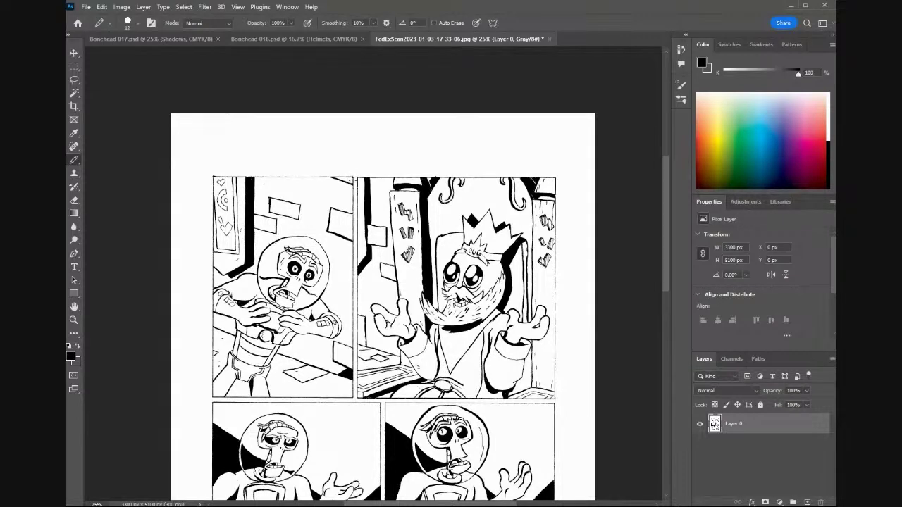
Retrace the first panel's top border from corner to corner with a straight black pencil line.
shift+click(212, 176)
shift+click(351, 177)
shift+click(215, 178)
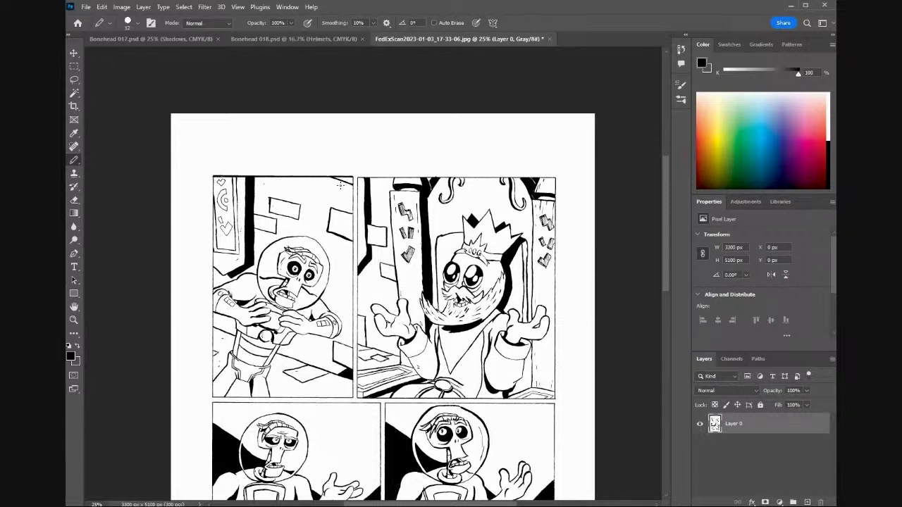
Retrace the upper part of the first panel's right border with a straight black line starting at the top corner.
shift+click(352, 398)
key(ctrl+equal)
key(ctrl+equal)
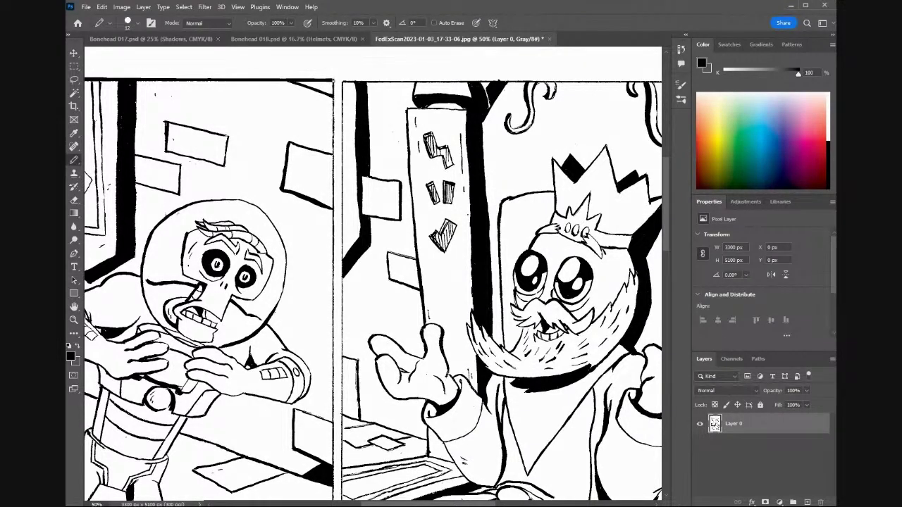
drag(665, 220, 665, 232)
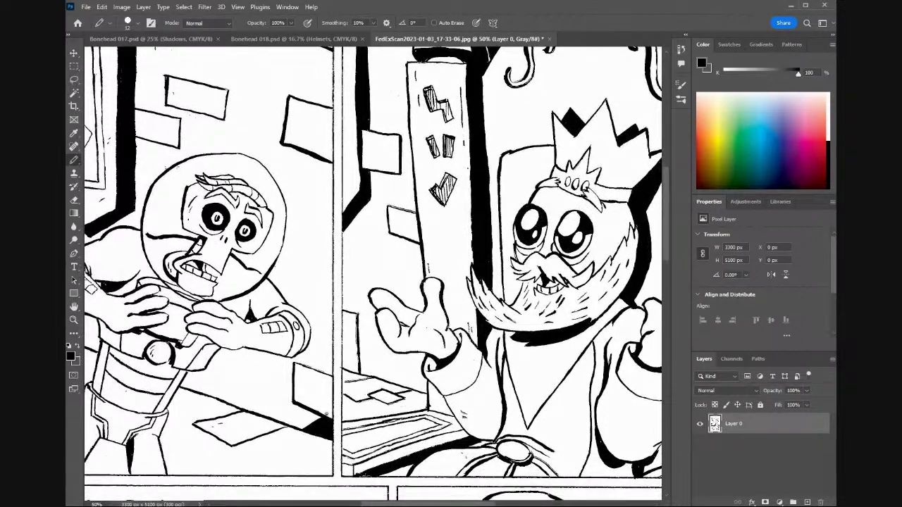
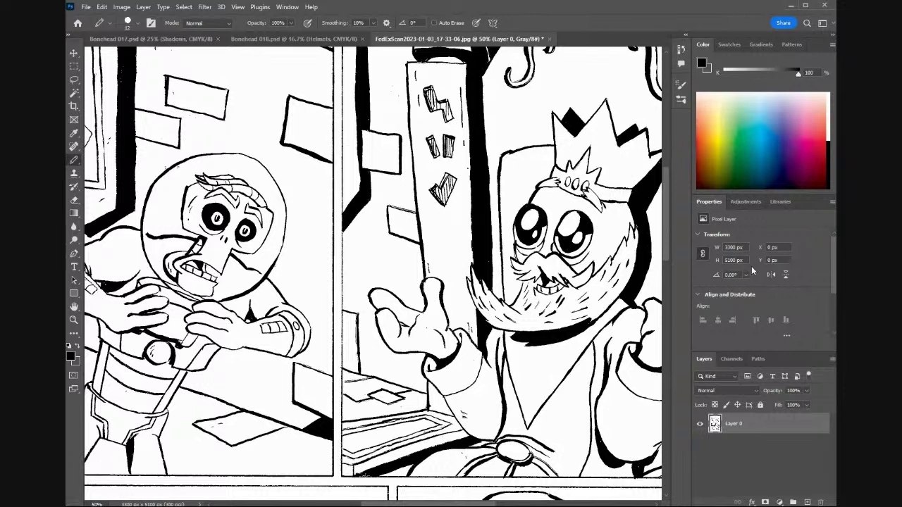
scroll(405, 91, up, 3)
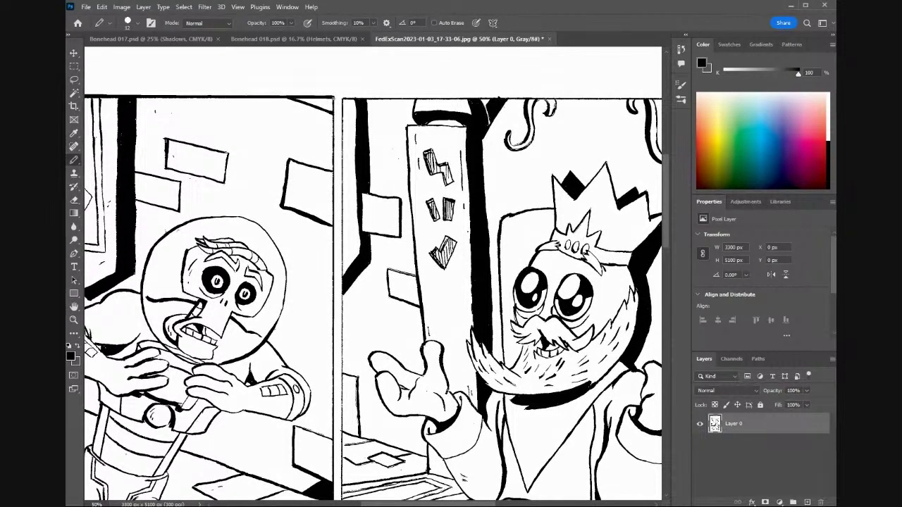
shift+click(332, 345)
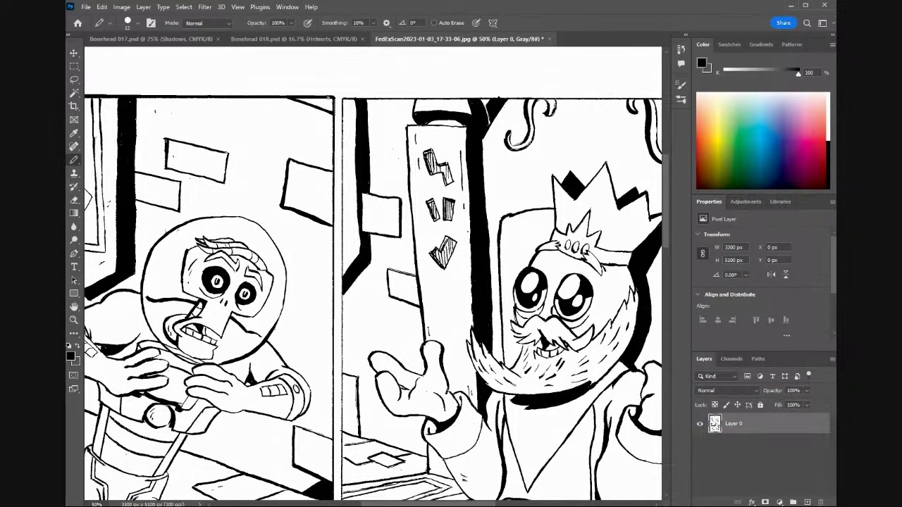
shift+click(333, 100)
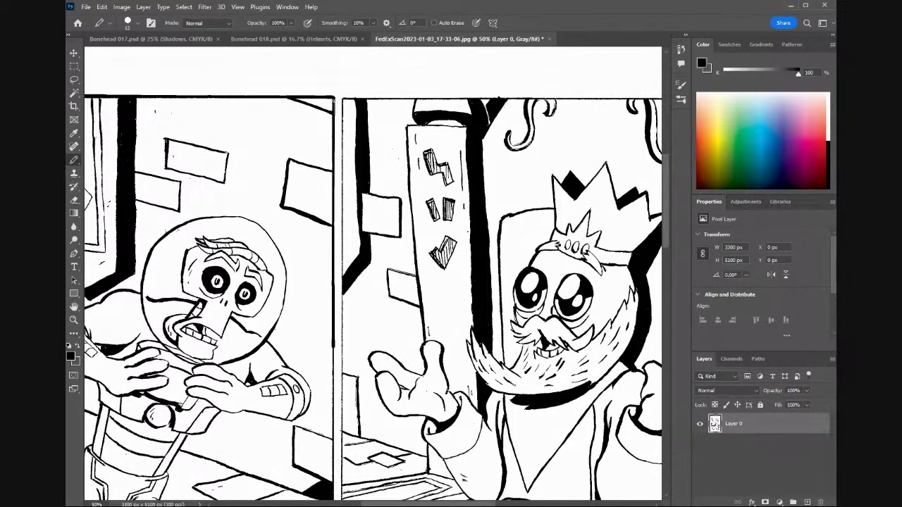
shift+click(333, 100)
Continue the black line along the rest of the first panel's right border to its bottom corner.
drag(668, 223, 668, 259)
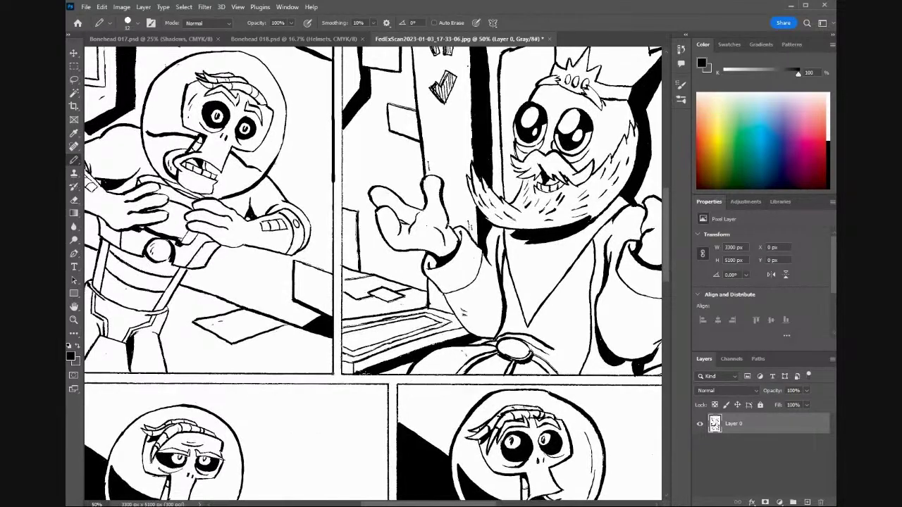
drag(333, 176, 333, 300)
key(ctrl+z)
drag(333, 181, 334, 374)
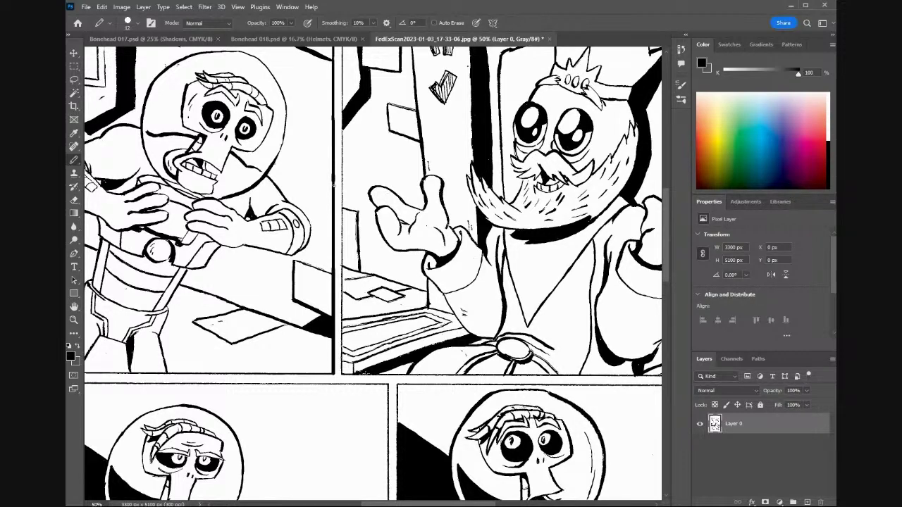
drag(333, 116, 333, 48)
Retrace the bottom and left borders of the first panel with straight black pencil lines.
scroll(400, 504, left, 5)
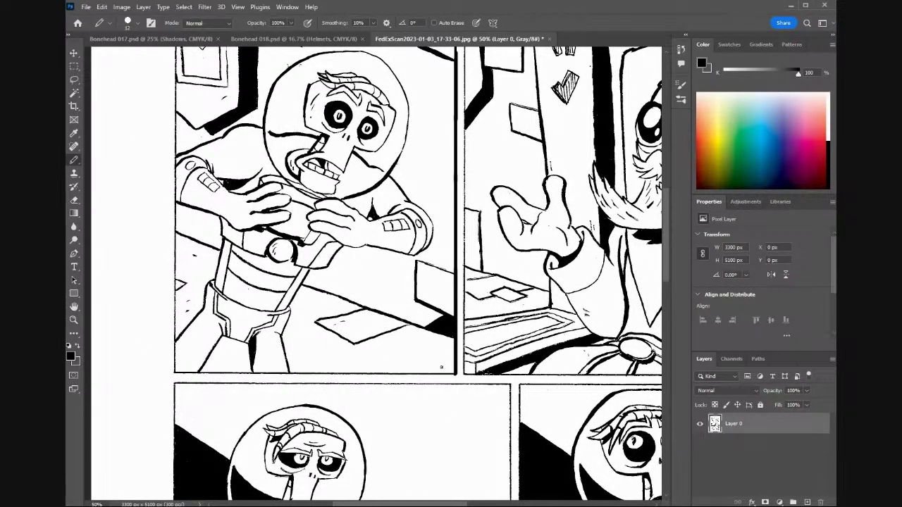
drag(455, 373, 176, 373)
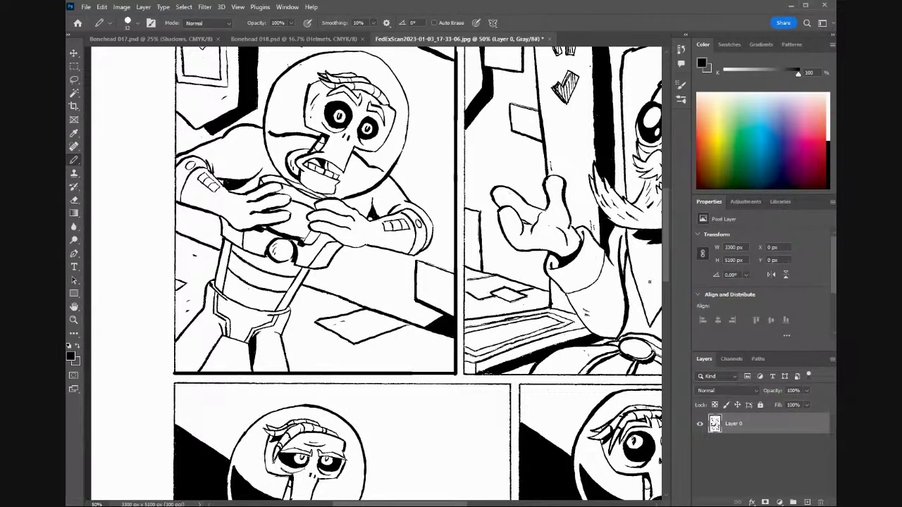
drag(668, 266, 667, 246)
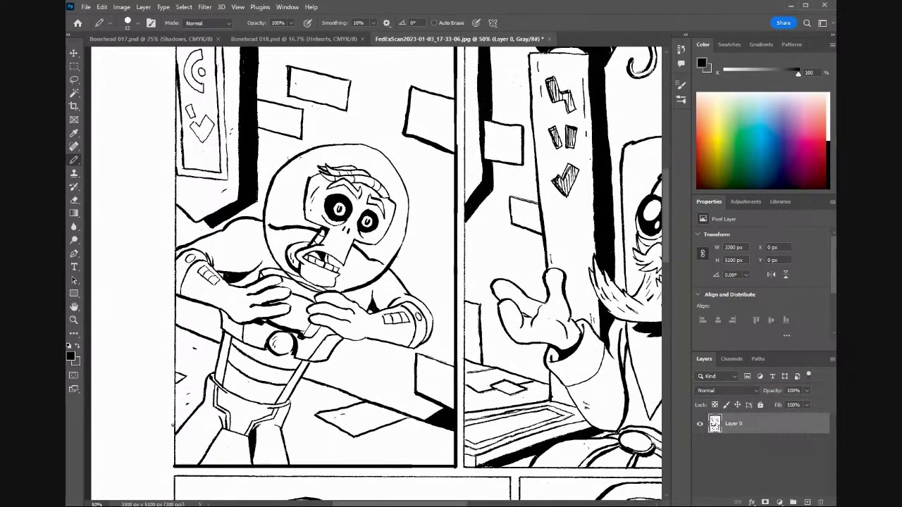
drag(174, 465, 177, 362)
drag(176, 393, 177, 56)
drag(176, 111, 174, 465)
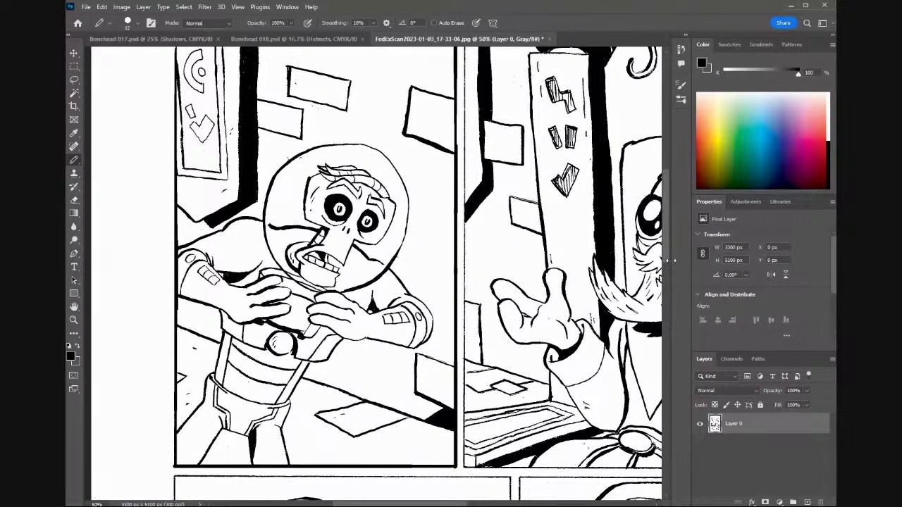
drag(665, 257, 665, 238)
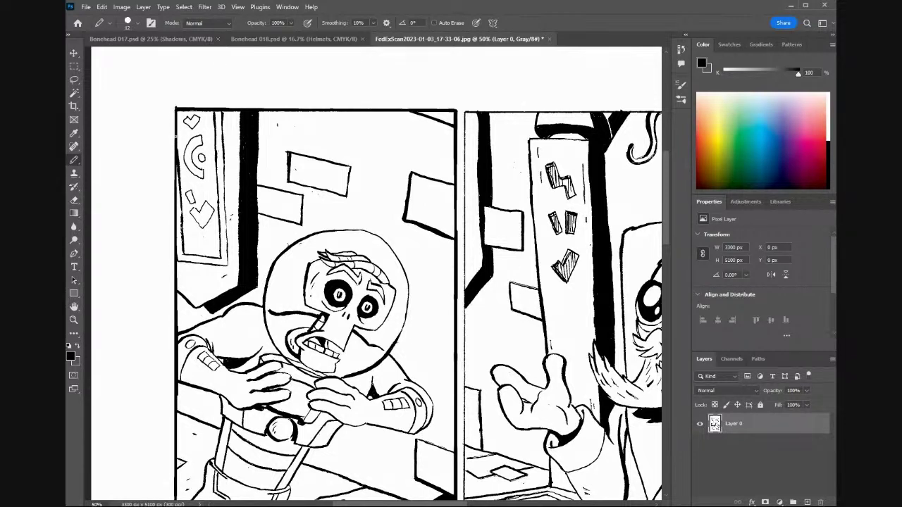
Retrace the top border of the king's panel beside it and the upper part of that panel's left border in black.
shift+click(464, 113)
key(ctrl+z)
drag(467, 112, 645, 112)
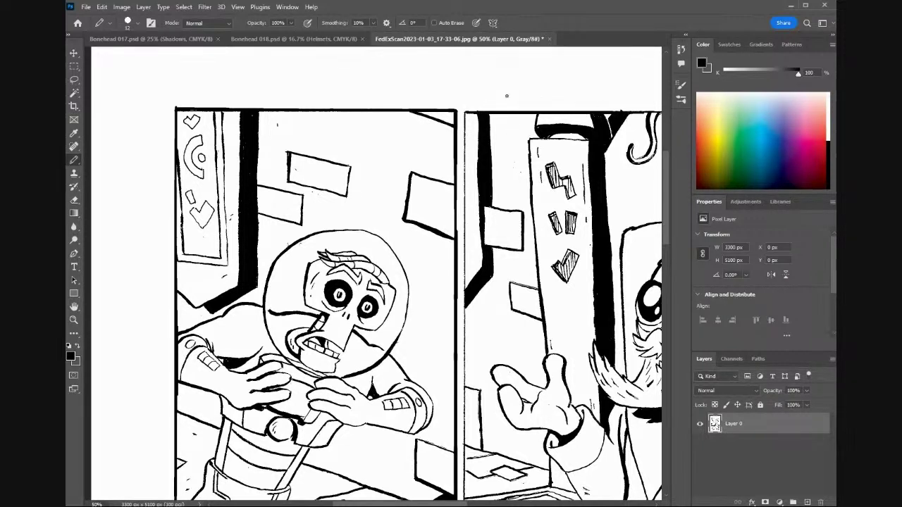
shift+click(477, 74)
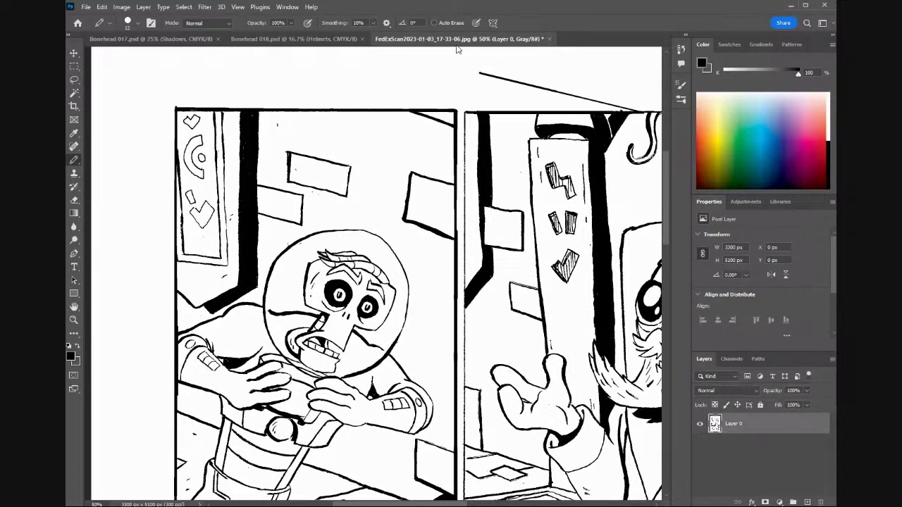
key(ctrl+z)
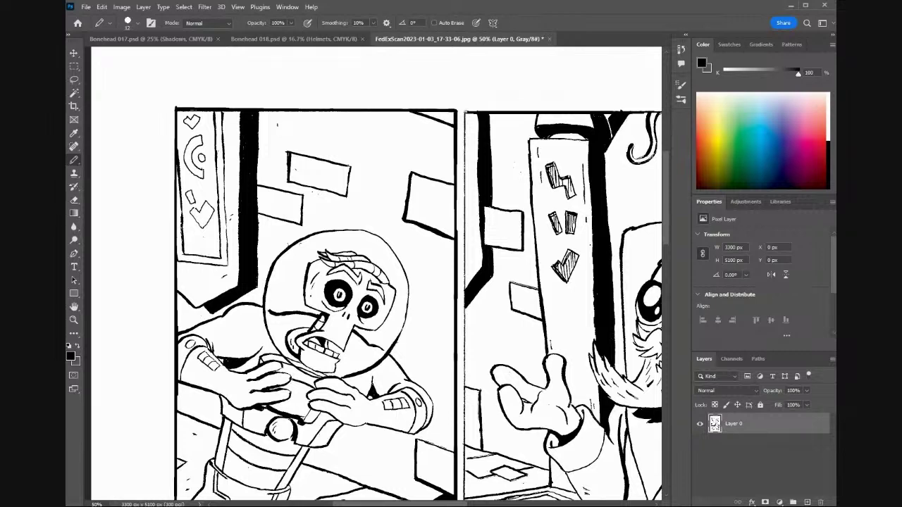
shift+click(464, 289)
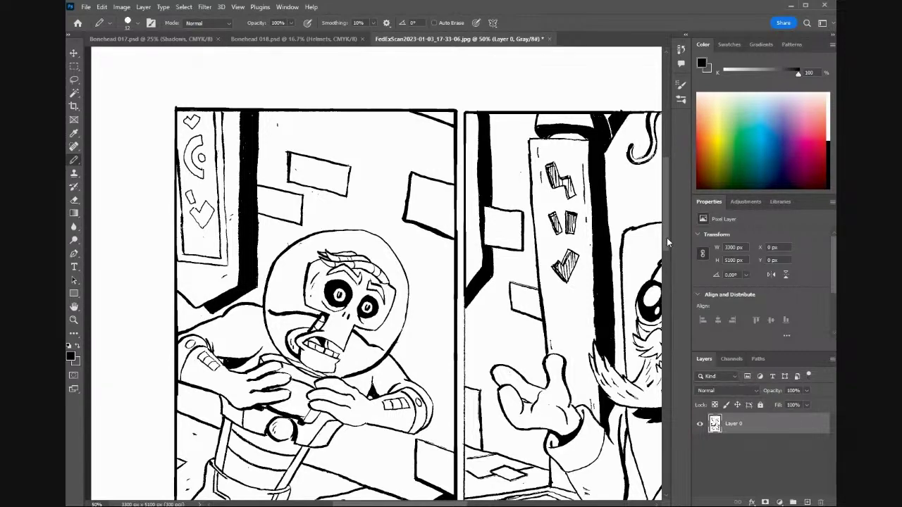
scroll(667, 237, down, 5)
scroll(664, 331, down, 10)
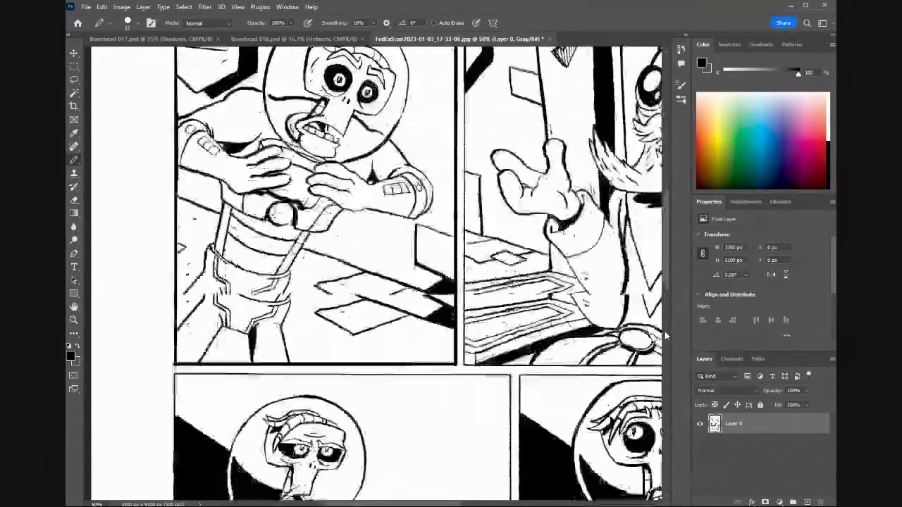
scroll(665, 331, down, 2)
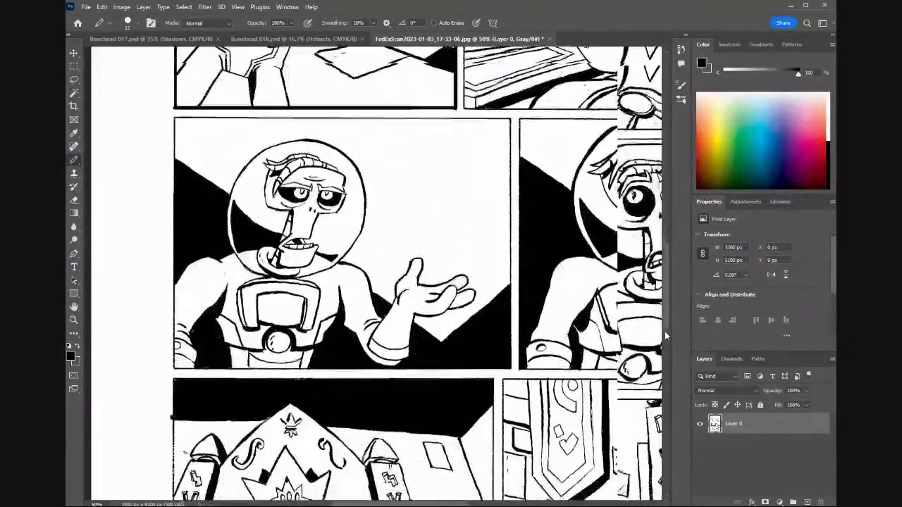
scroll(665, 331, up, 7)
scroll(666, 247, up, 4)
scroll(667, 245, up, 1)
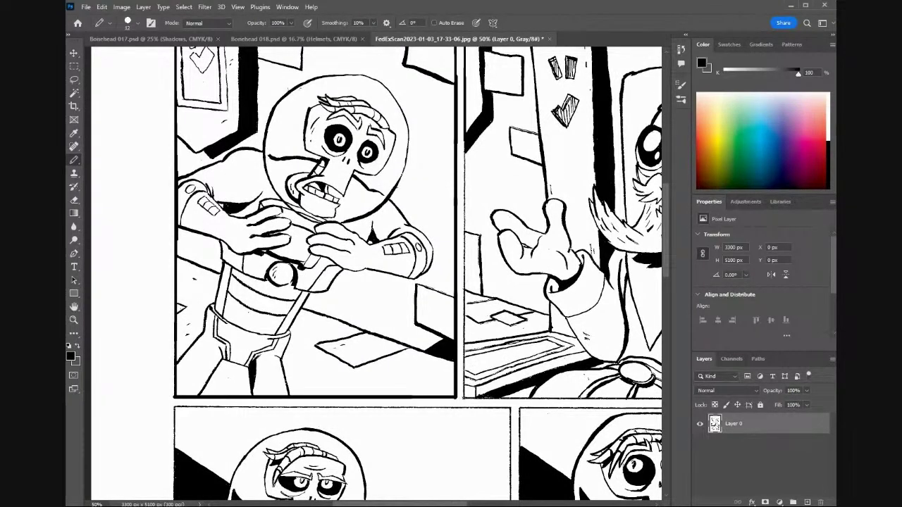
Retrace the rest of the left border and the bottom border of the upper king's panel in solid black.
drag(463, 398, 469, 122)
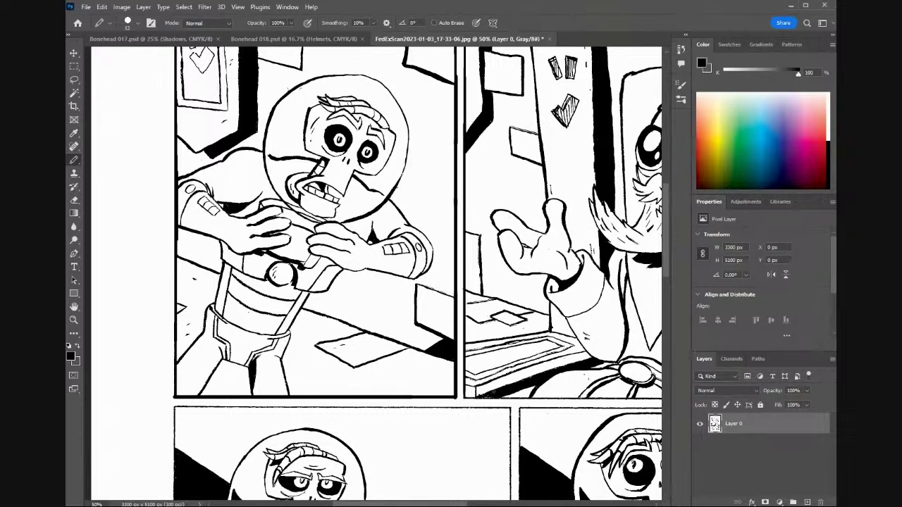
drag(465, 398, 301, 400)
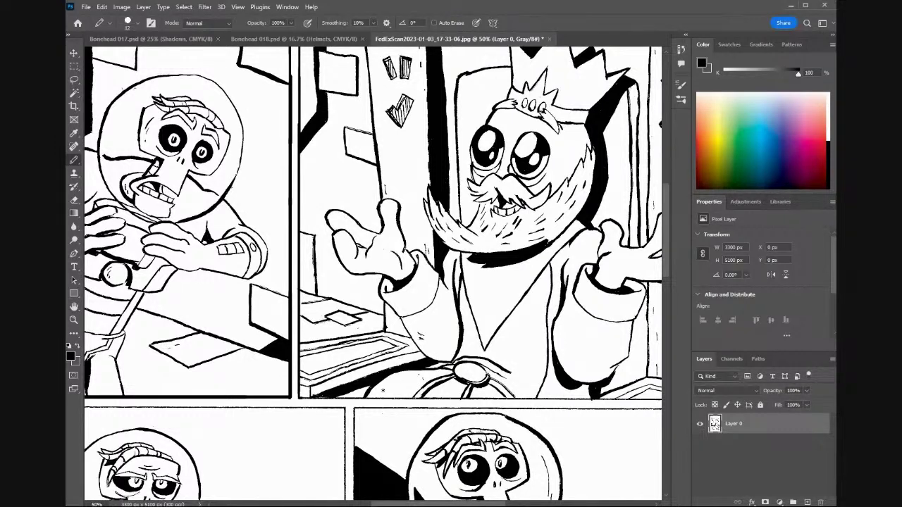
drag(301, 401, 658, 399)
scroll(373, 224, right, 1)
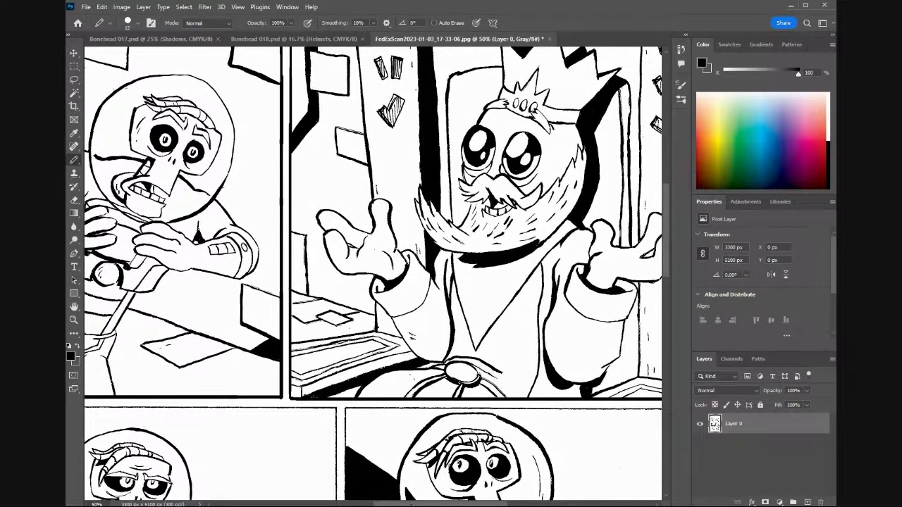
Retrace the right and top borders of the upper king's panel with straight black pencil lines.
scroll(412, 504, right, 5)
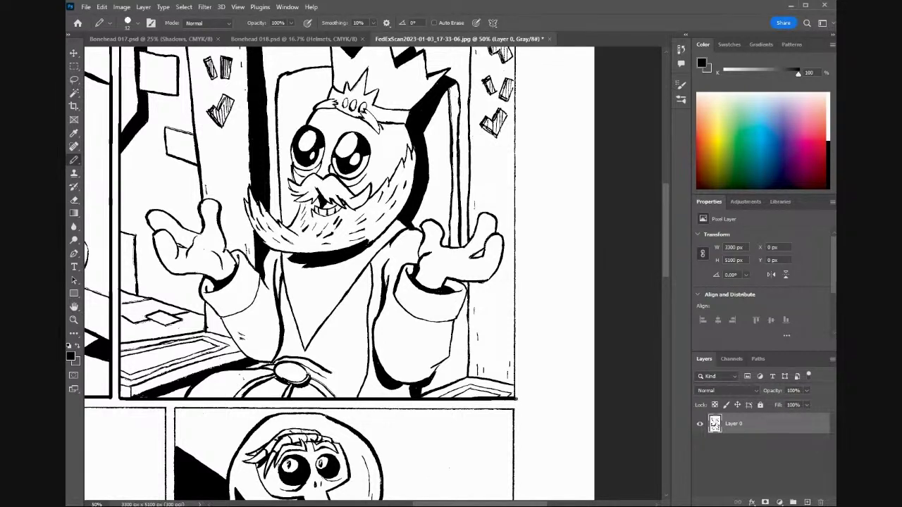
mouse_move(516, 399)
mouse_down()
mouse_move(505, 189)
mouse_move(516, 120)
mouse_move(507, 43)
mouse_move(518, 90)
mouse_up()
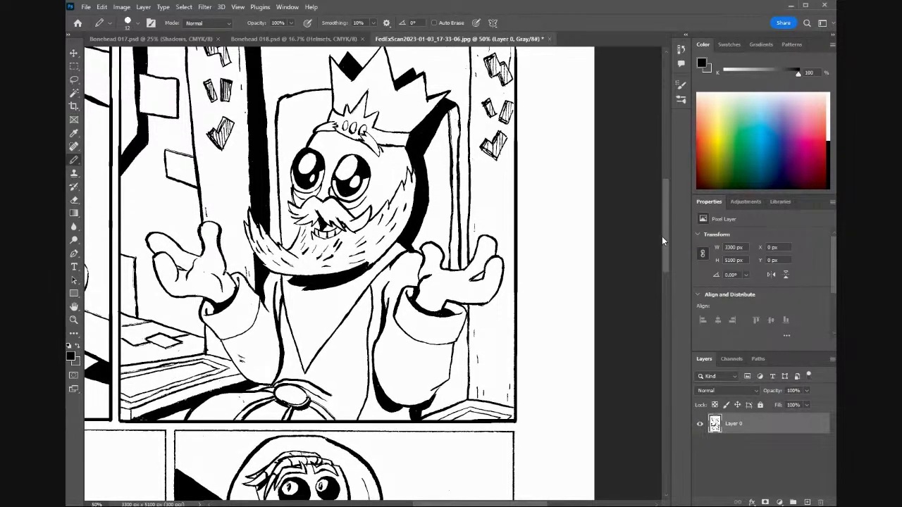
scroll(665, 240, up, 3)
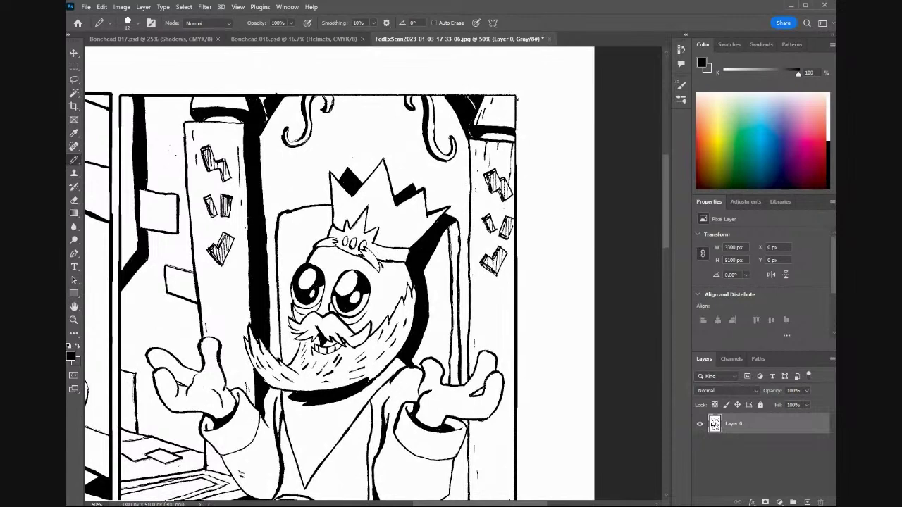
drag(516, 95, 519, 182)
scroll(338, 282, left, 3)
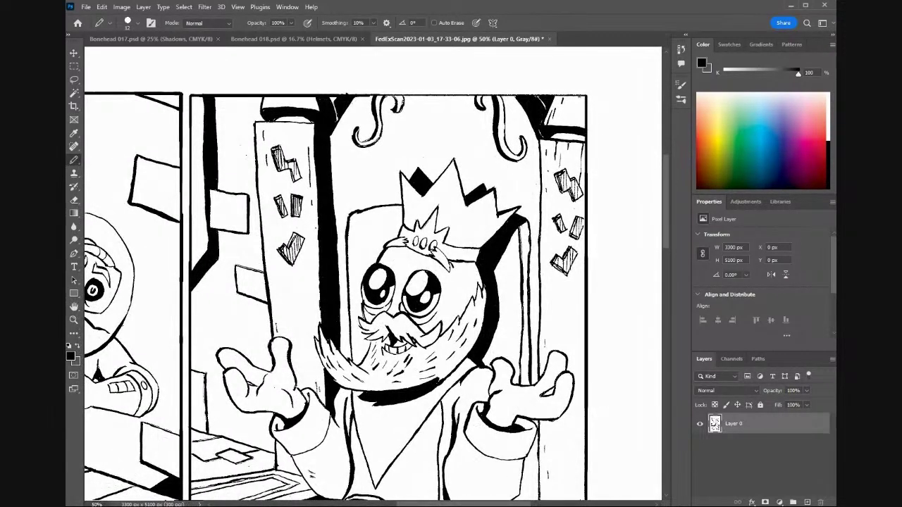
drag(585, 96, 194, 96)
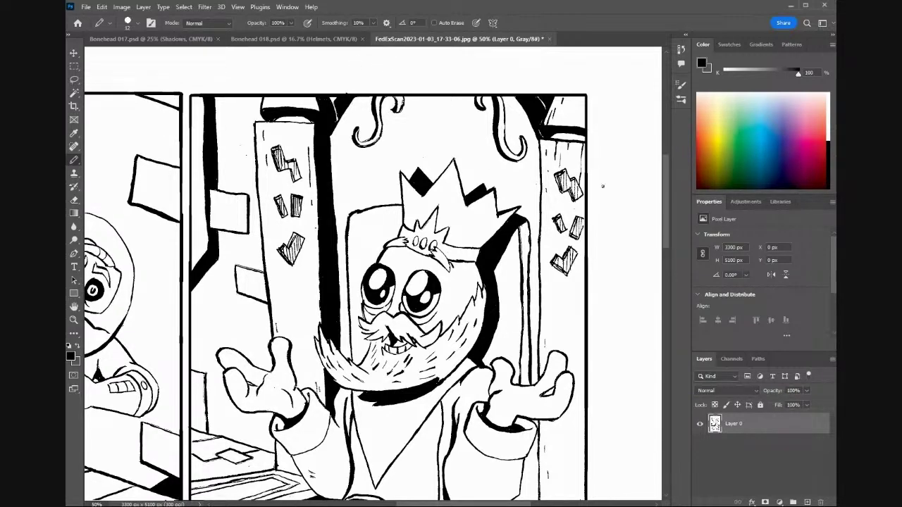
Retrace all four borders of the second panel in the middle row with straight black lines.
drag(663, 188, 666, 244)
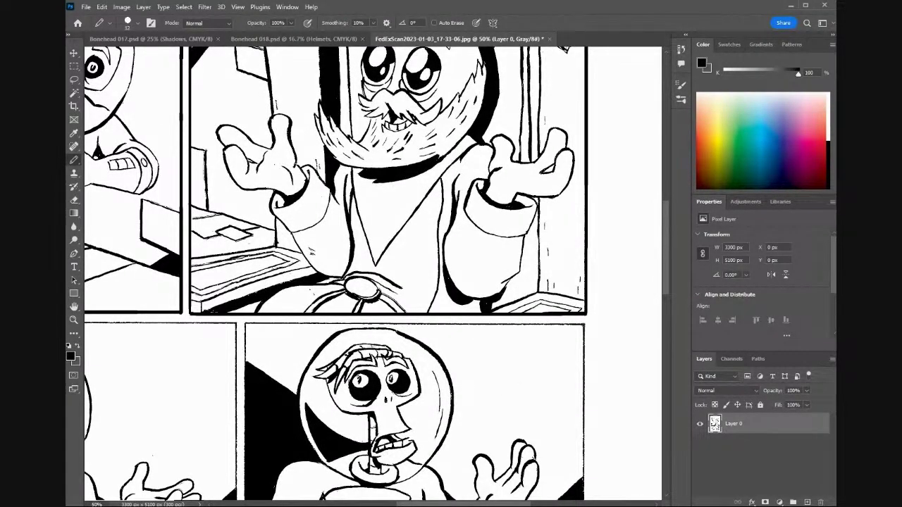
drag(586, 324, 246, 324)
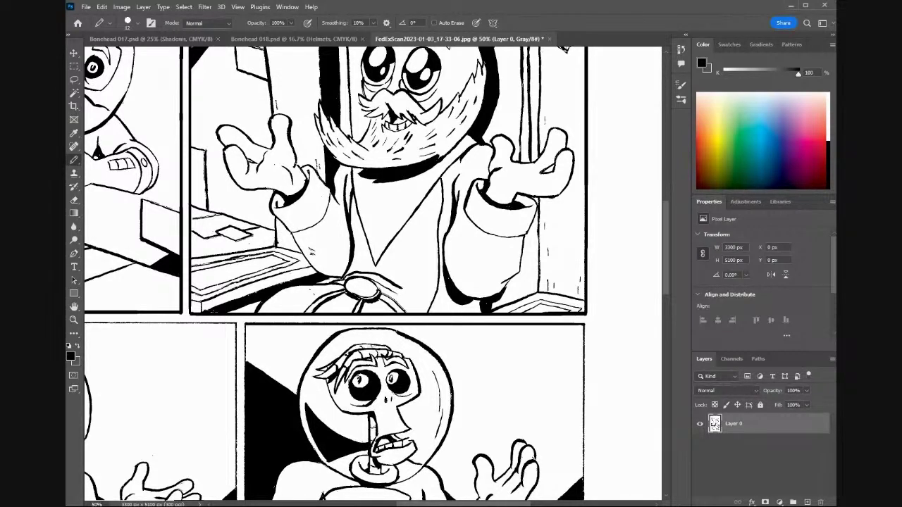
drag(584, 324, 584, 501)
scroll(374, 274, down, 3)
drag(666, 301, 666, 329)
mouse_move(585, 361)
mouse_down()
mouse_move(584, 393)
mouse_move(585, 362)
mouse_move(489, 392)
mouse_move(242, 391)
mouse_up()
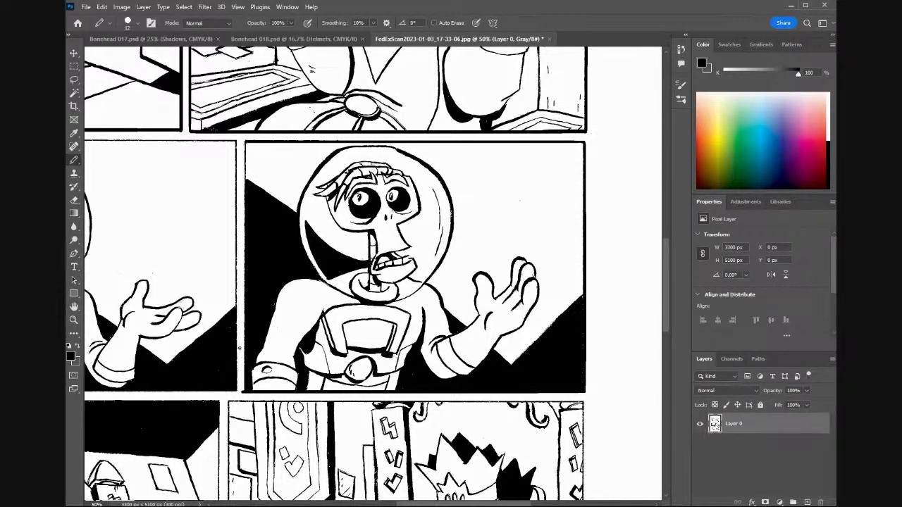
drag(245, 144, 245, 169)
drag(244, 393, 246, 143)
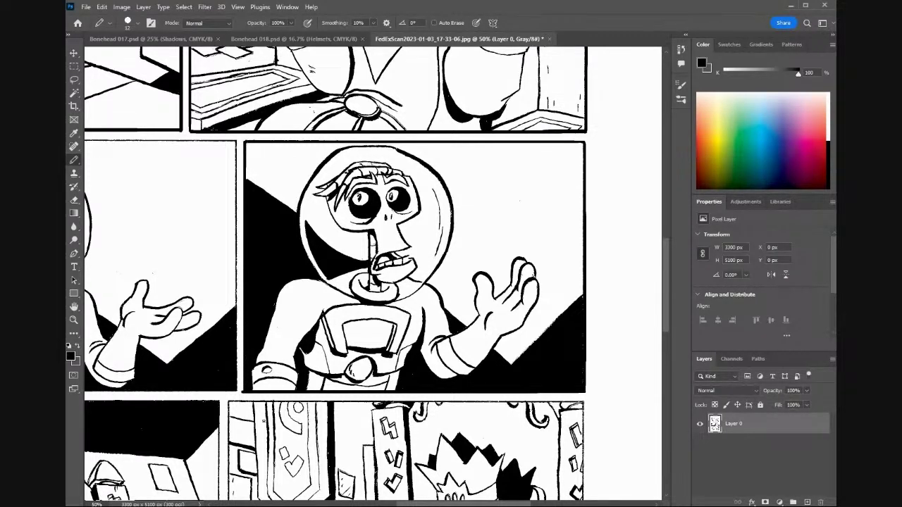
Retrace the right border of the first panel in the middle row in black up to its top corner.
scroll(374, 268, left, 5)
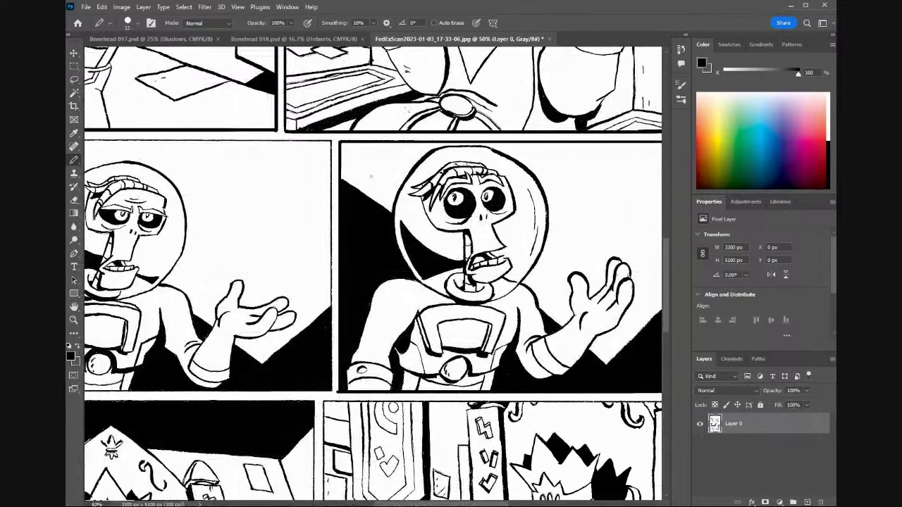
drag(330, 146, 330, 140)
drag(331, 289, 331, 158)
drag(332, 310, 330, 141)
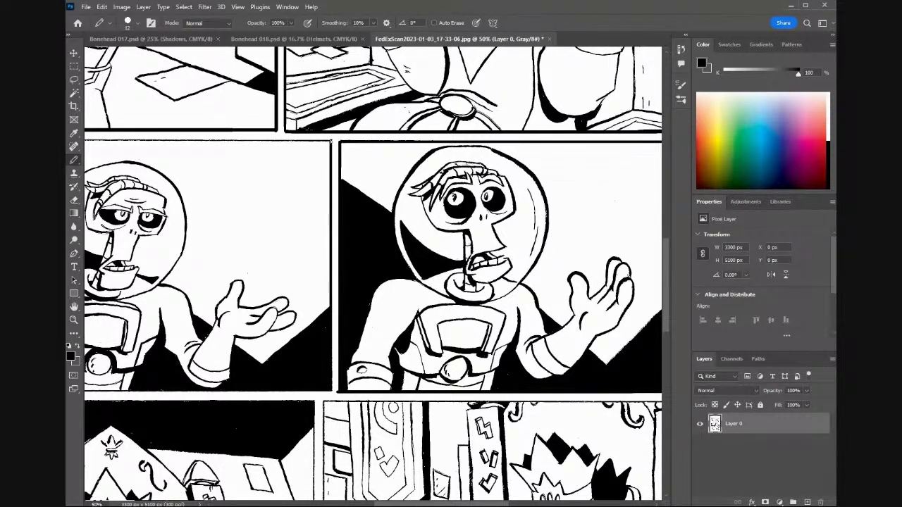
drag(330, 304, 330, 169)
Retrace the top, left and bottom borders of the first panel in the middle row with black lines.
scroll(372, 273, left, 5)
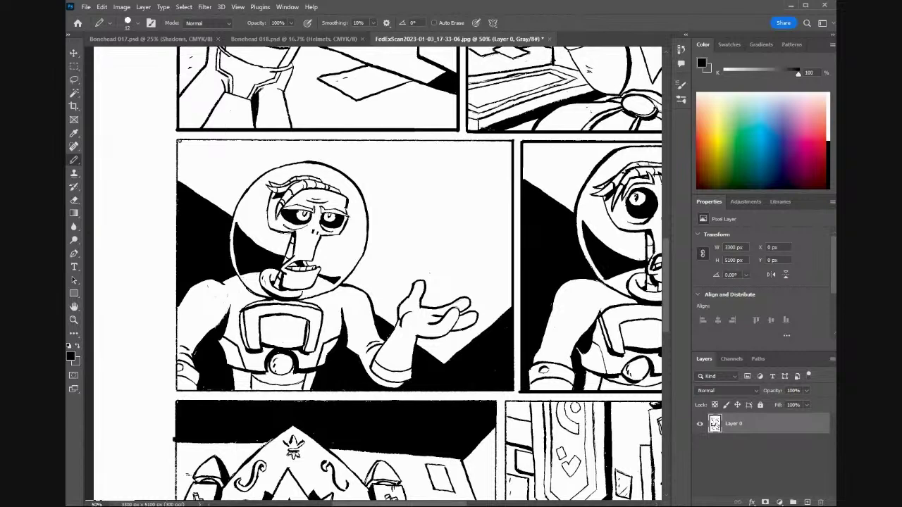
drag(176, 140, 514, 139)
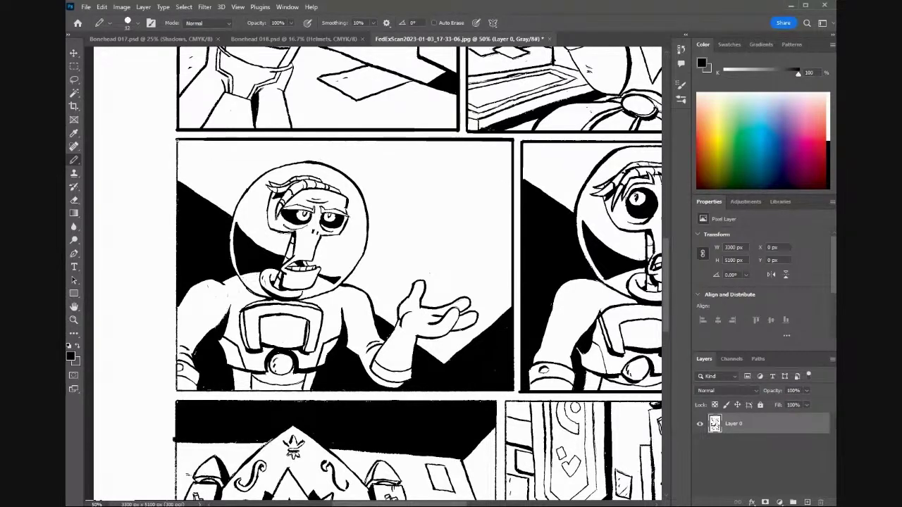
mouse_move(175, 138)
mouse_down()
mouse_move(181, 367)
mouse_move(176, 390)
mouse_up()
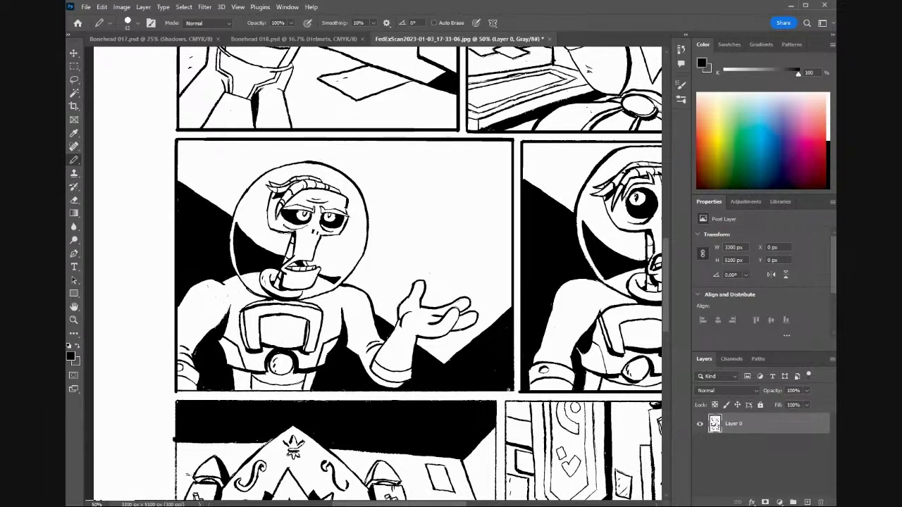
drag(508, 390, 176, 390)
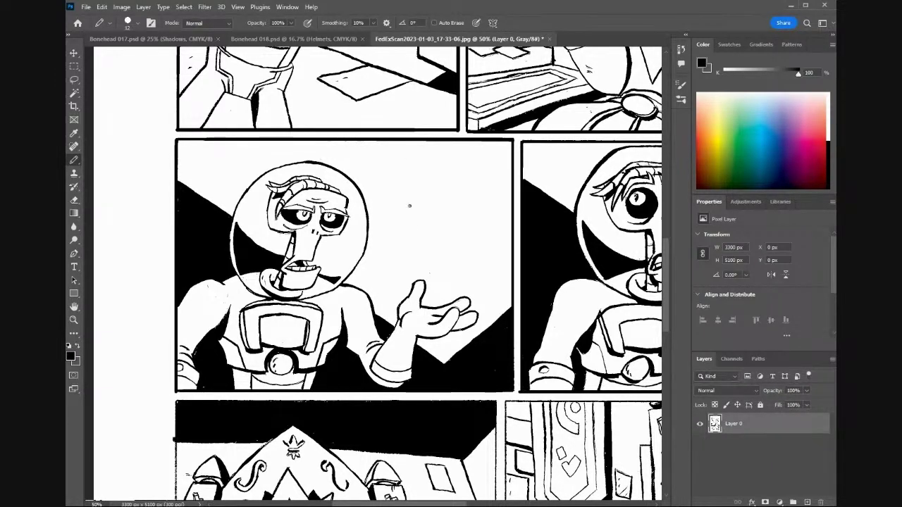
Retrace the left, bottom and right borders of the first panel in the bottom row in solid black.
drag(664, 268, 671, 342)
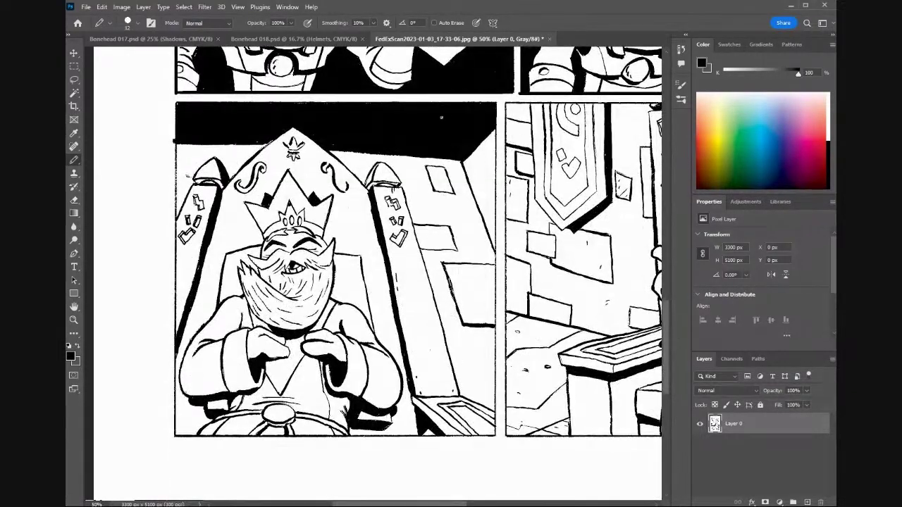
scroll(334, 150, left, 5)
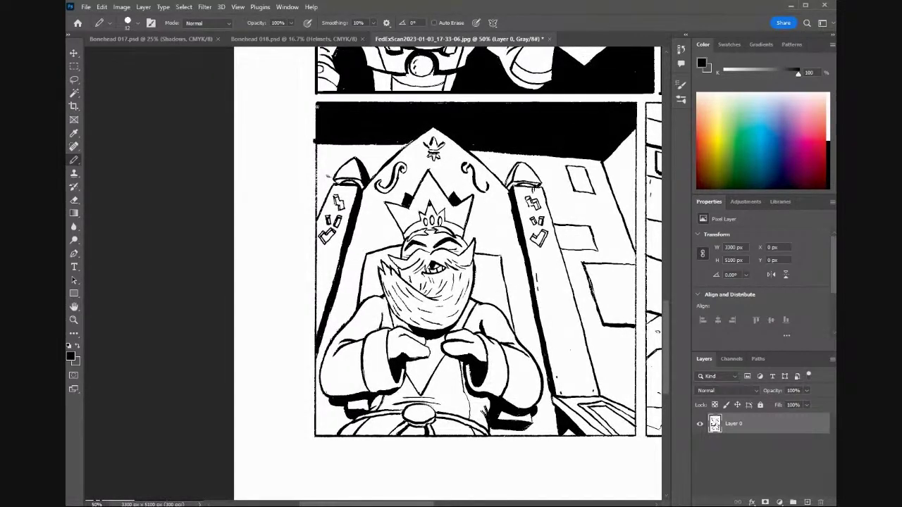
mouse_move(316, 144)
mouse_down()
mouse_move(320, 182)
mouse_move(317, 147)
mouse_up()
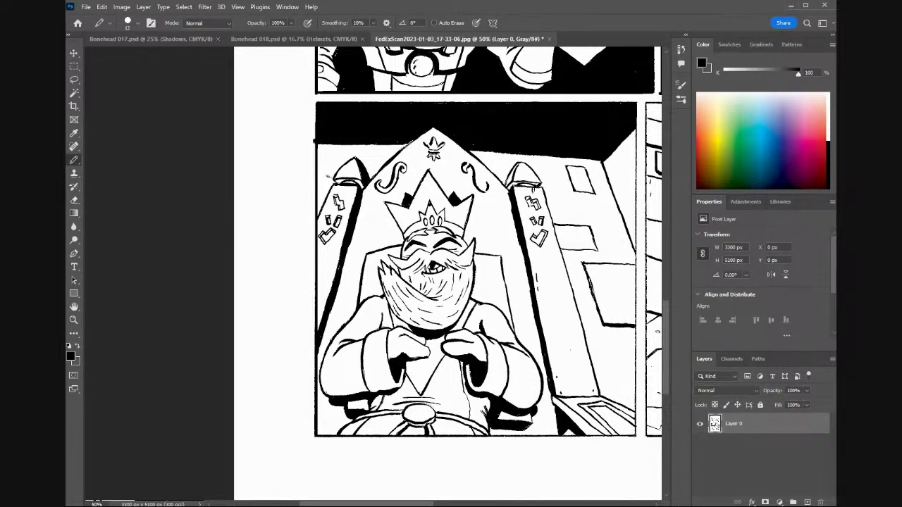
drag(637, 436, 315, 436)
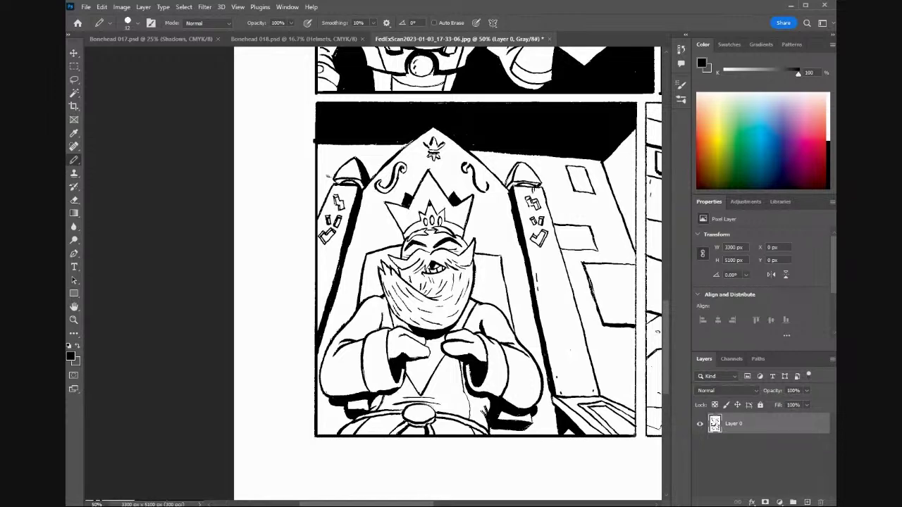
drag(636, 399, 636, 289)
drag(637, 102, 637, 436)
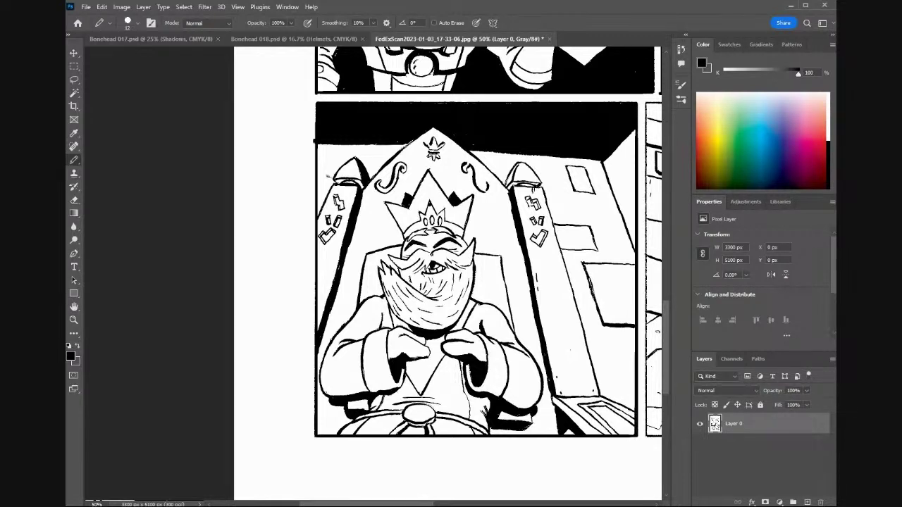
Retrace all four borders of the last panel, with the king pointing, using straight black pencil lines.
drag(401, 504, 493, 505)
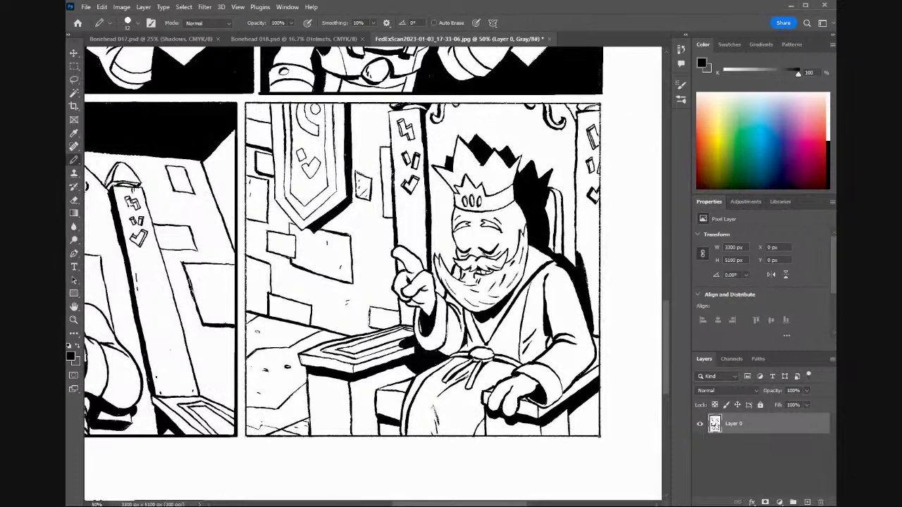
drag(603, 445, 267, 446)
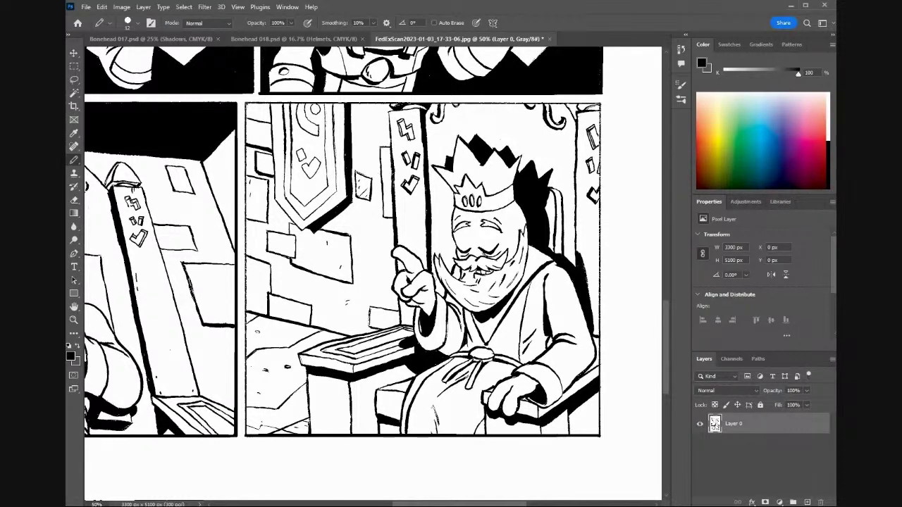
drag(245, 434, 246, 106)
drag(246, 428, 246, 104)
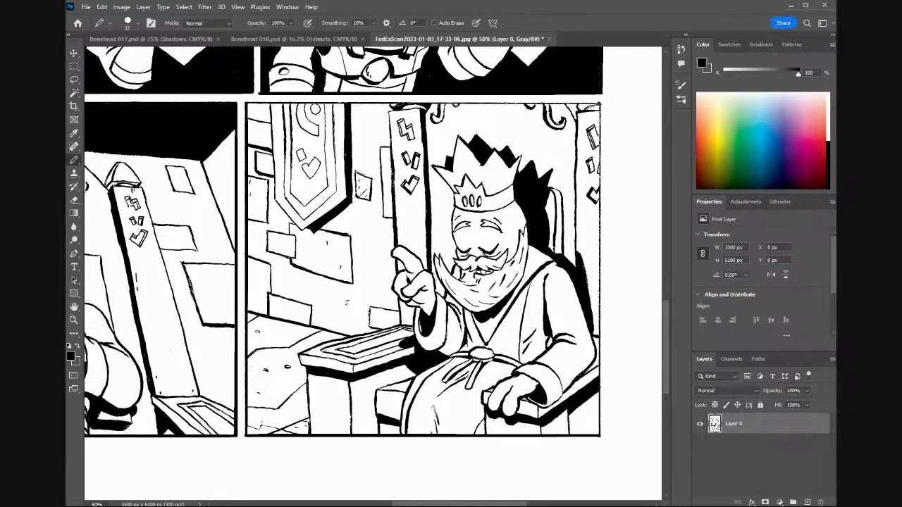
drag(599, 103, 251, 102)
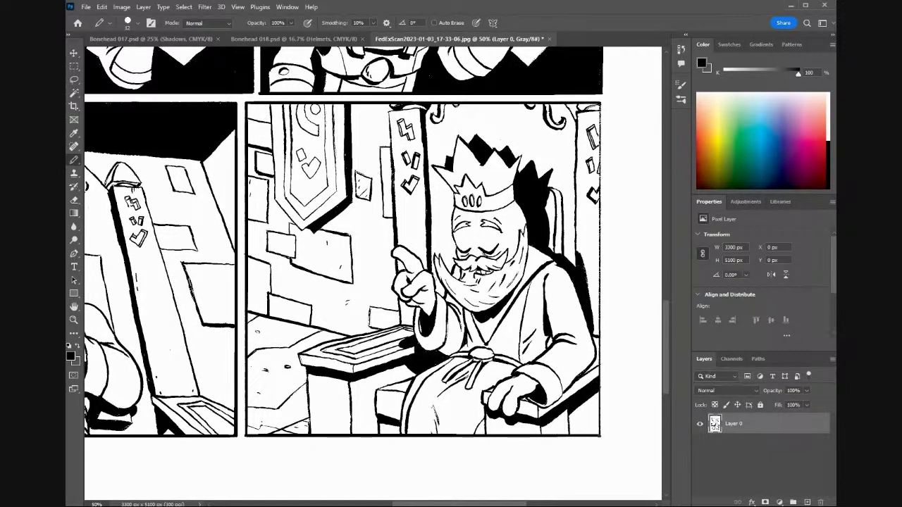
shift+click(599, 103)
drag(599, 104, 598, 435)
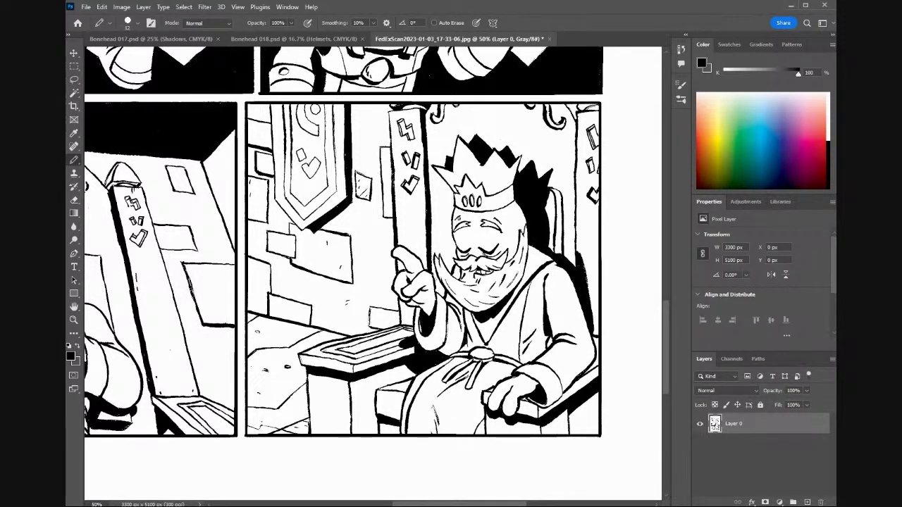
Duplicate Layer 0 and set the foreground color to a 41% gray.
key(ctrl+minus)
key(ctrl+minus)
key(ctrl+minus)
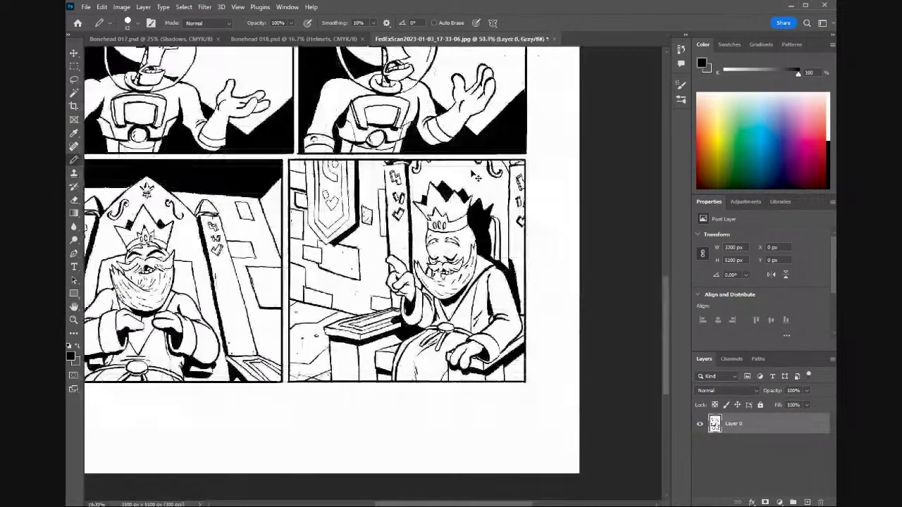
key(ctrl+minus)
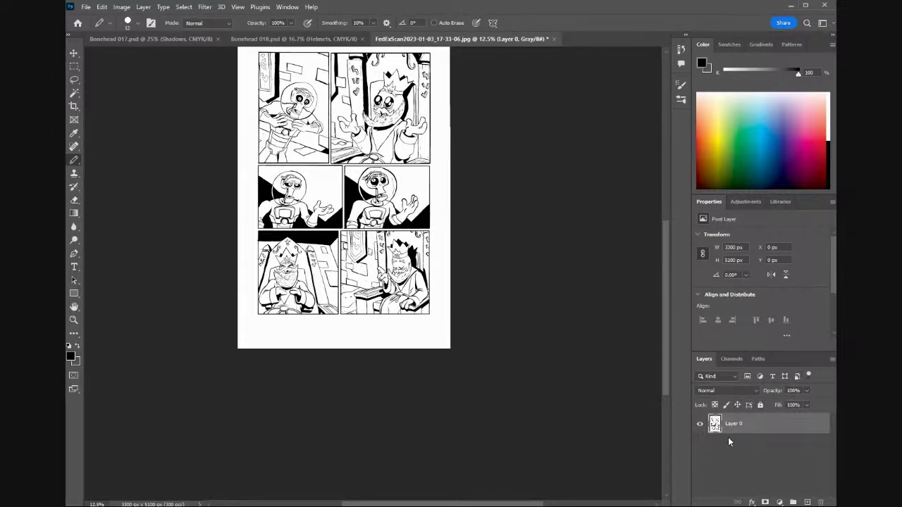
click(755, 76)
key(ctrl+alt+j)
click(631, 152)
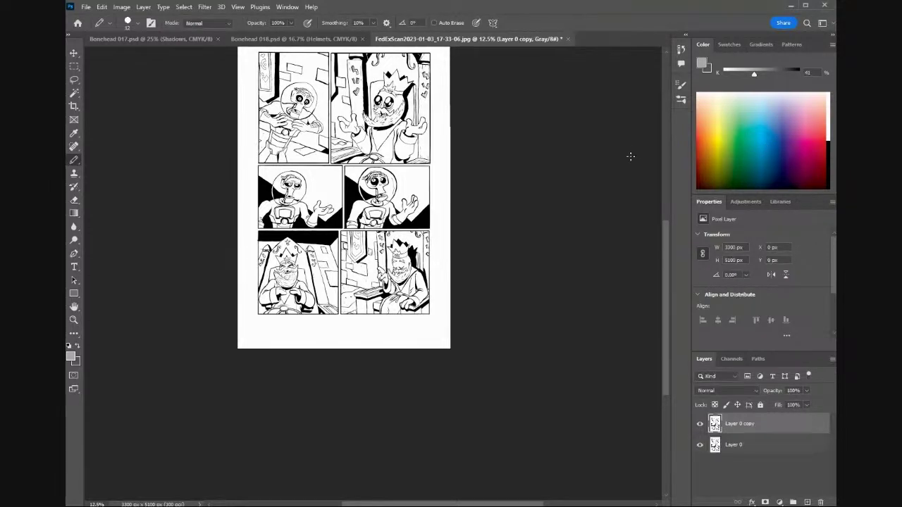
Fully lock both Layer 0 and its copy, and add a new blank layer between them.
click(768, 451)
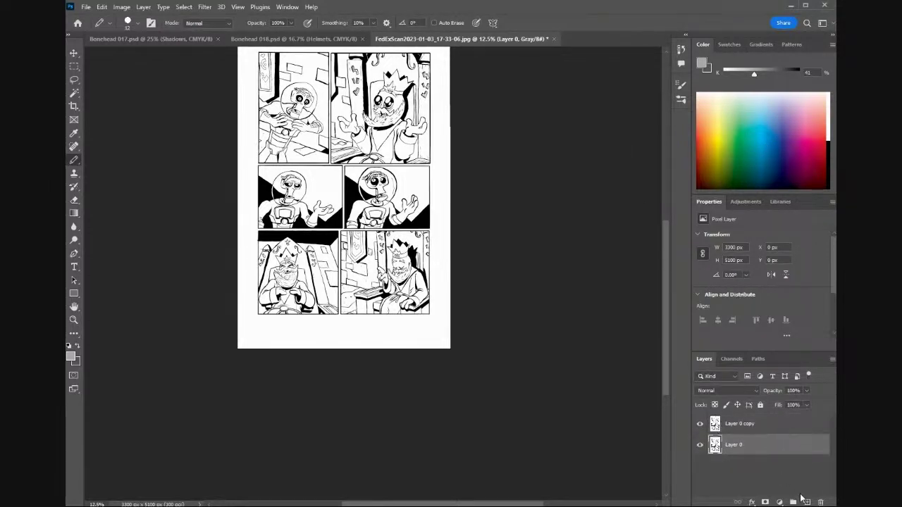
click(760, 405)
click(761, 432)
click(760, 406)
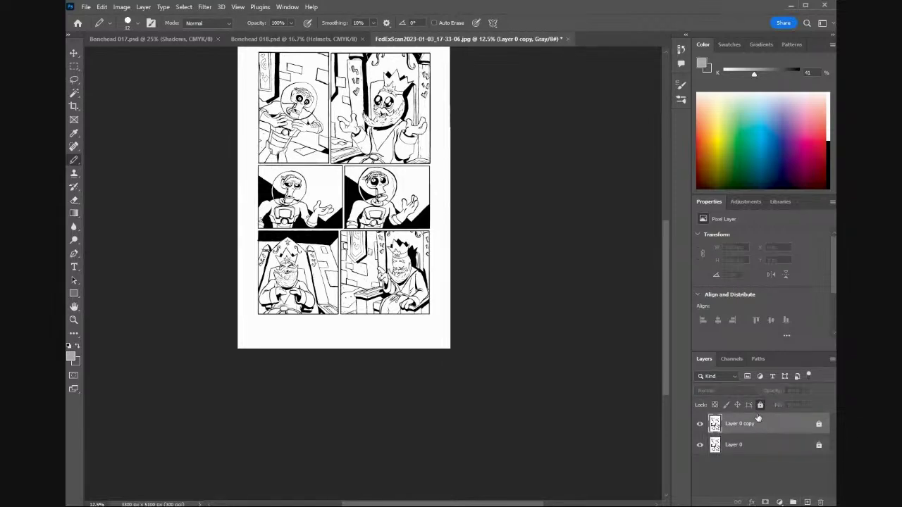
click(807, 502)
drag(738, 425, 737, 457)
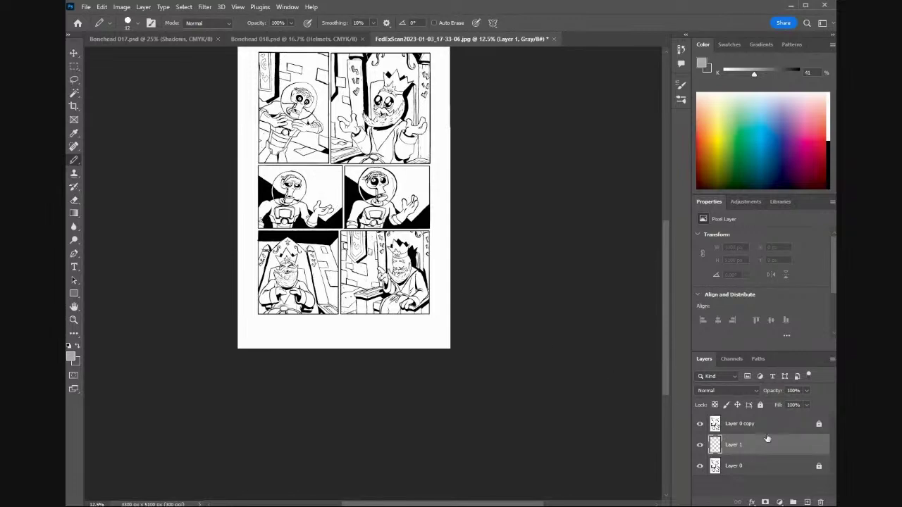
Unlock Layer 0 copy, select its white margins and gutters with a contiguous Magic Wand, and copy them to a new layer.
click(818, 426)
click(74, 93)
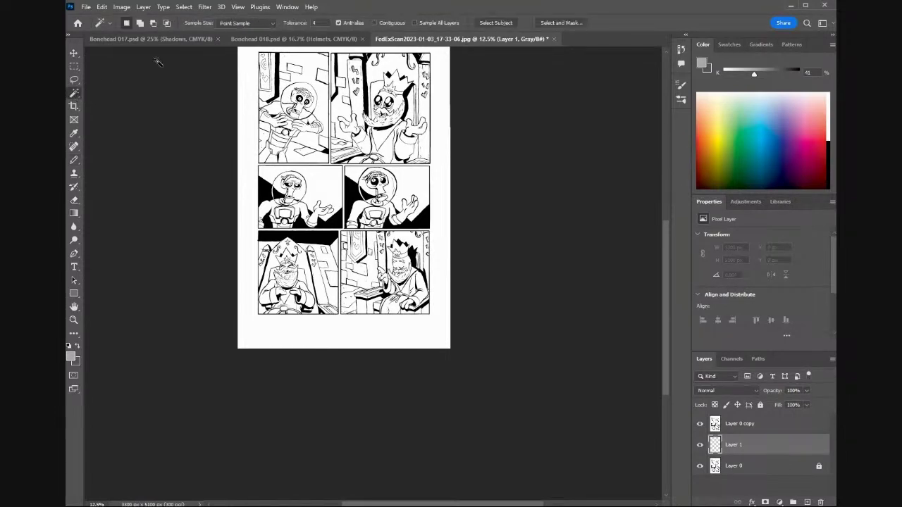
click(374, 23)
click(252, 139)
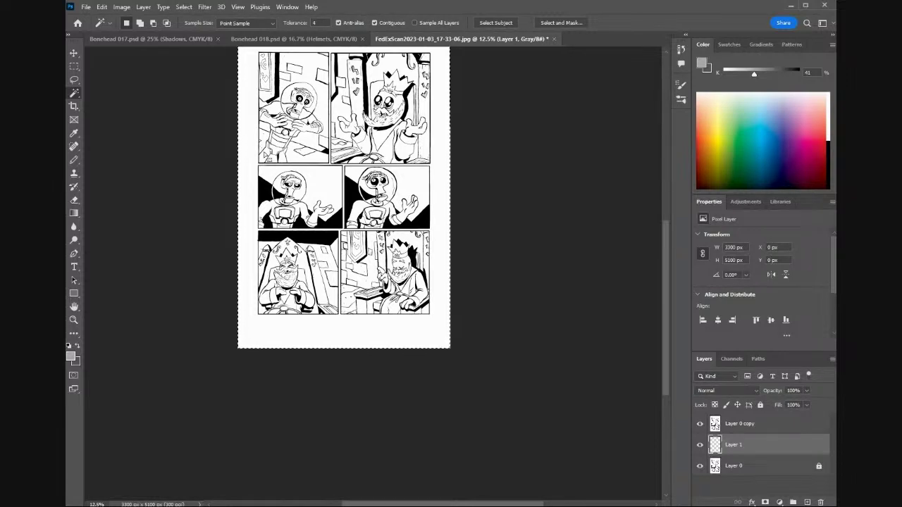
key(alt+bracketright)
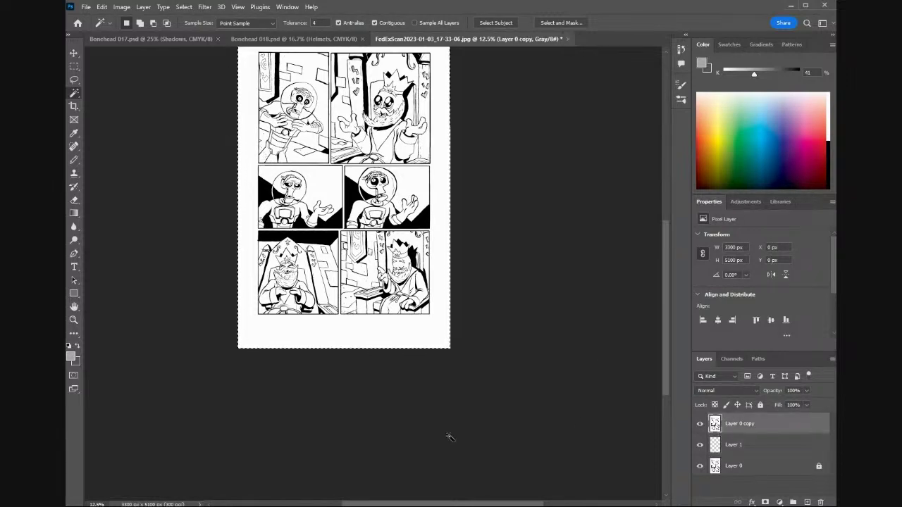
key(ctrl+d)
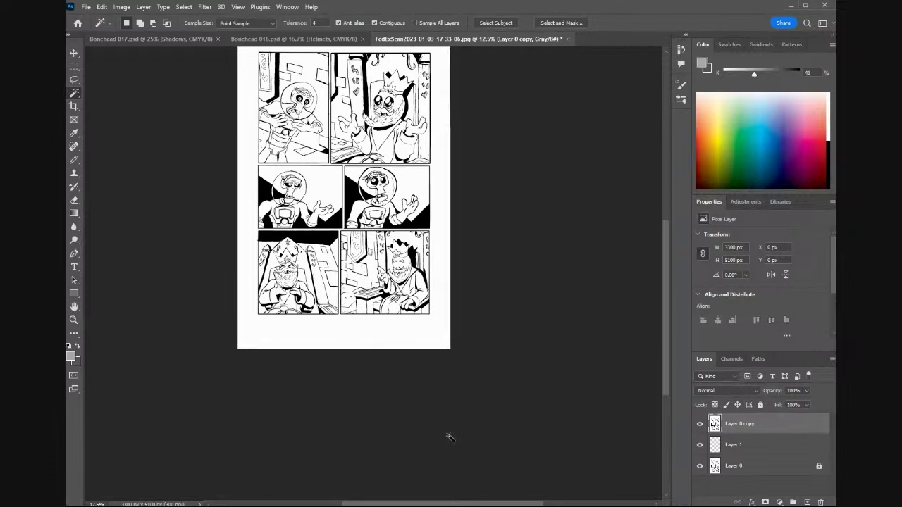
click(440, 242)
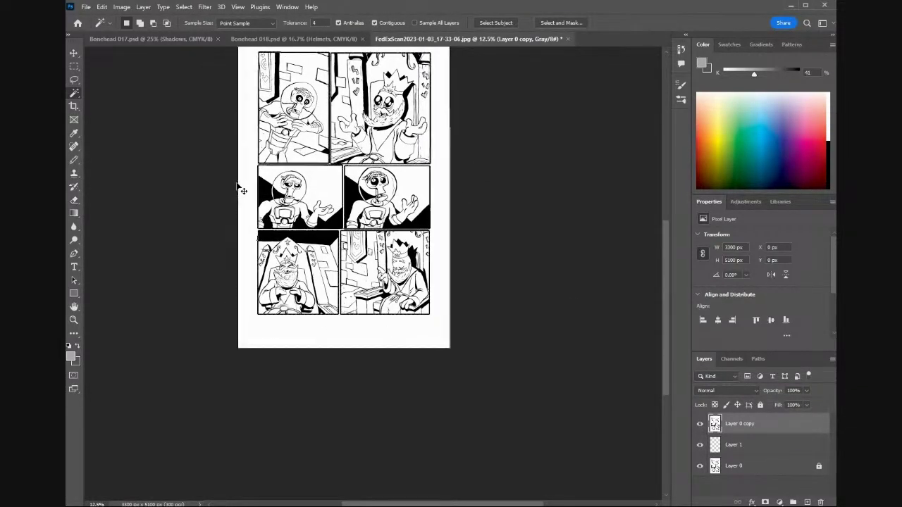
key(ctrl+j)
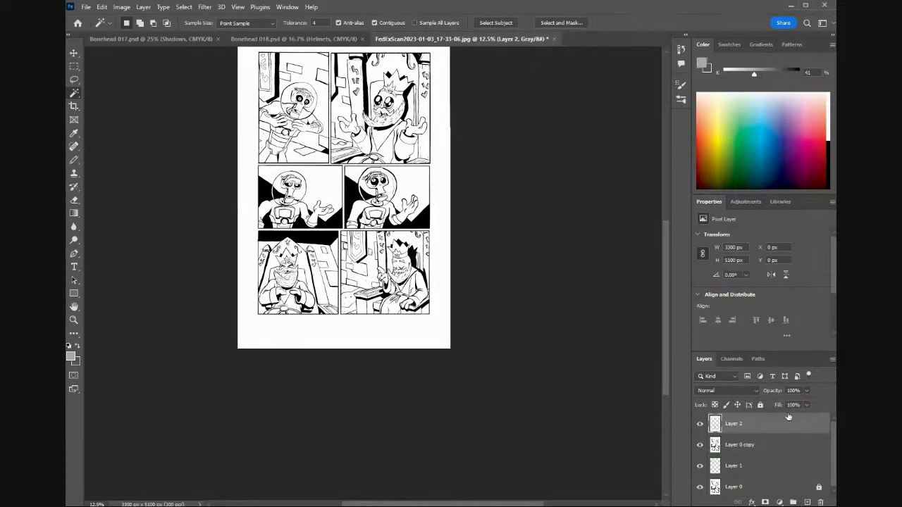
Rename the newly copied layer GUTTERS.
double_click(733, 424)
text(GUTTER)
key(Return)
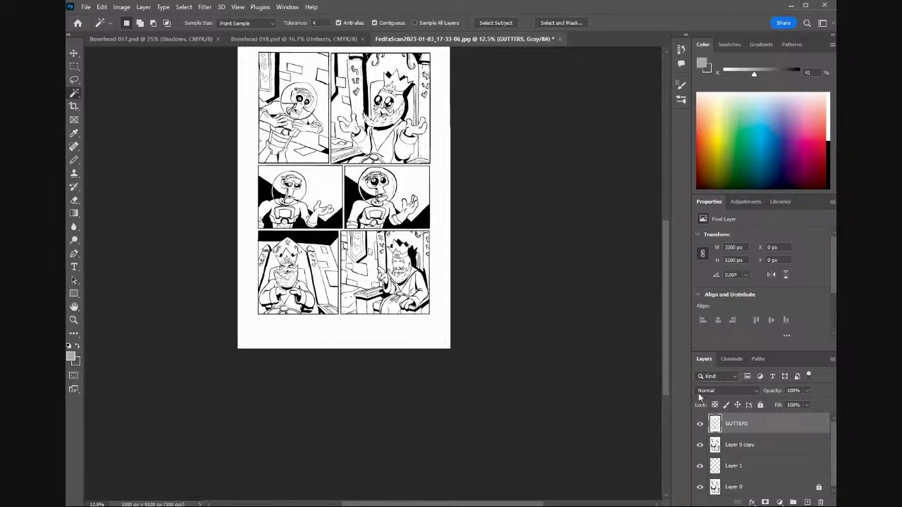
Fully lock both Layer 0 copy and the GUTTERS layer.
click(749, 451)
click(732, 470)
click(749, 442)
click(759, 404)
click(739, 426)
click(761, 405)
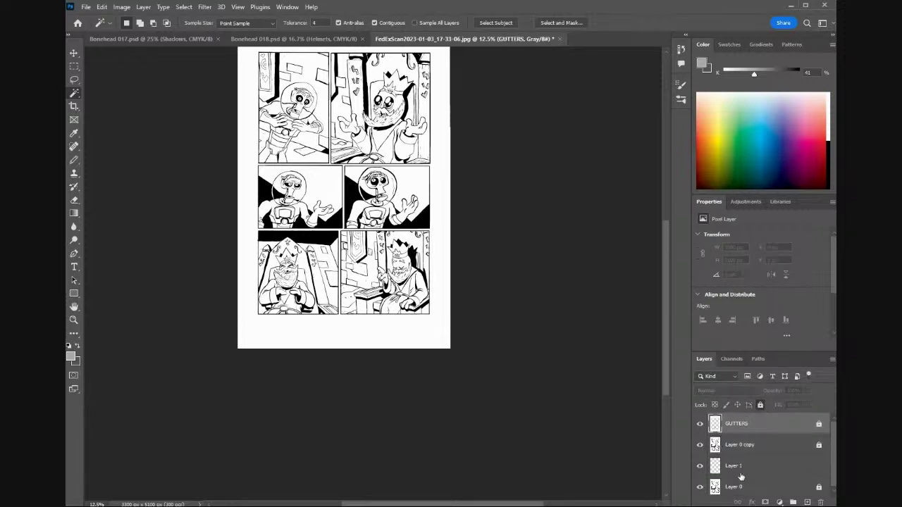
Make Layer 1 active and choose a bright red as the foreground color.
click(740, 468)
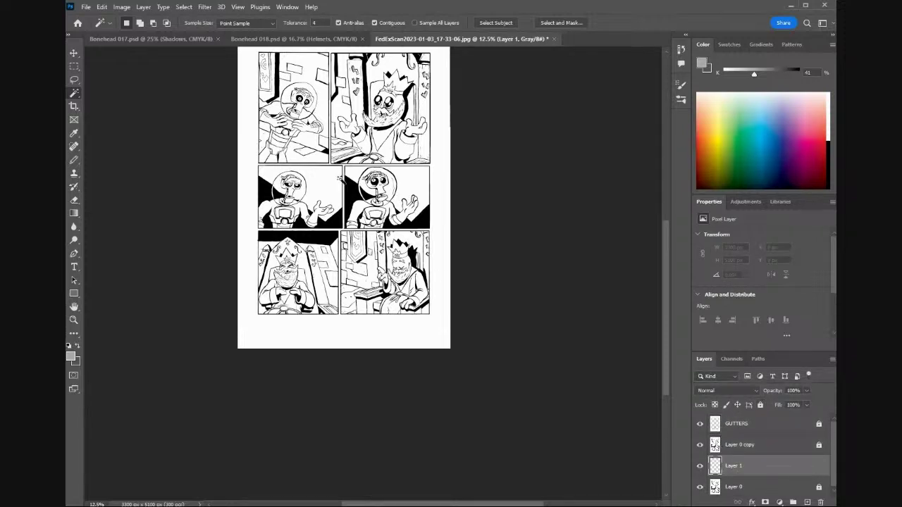
scroll(664, 246, up, 3)
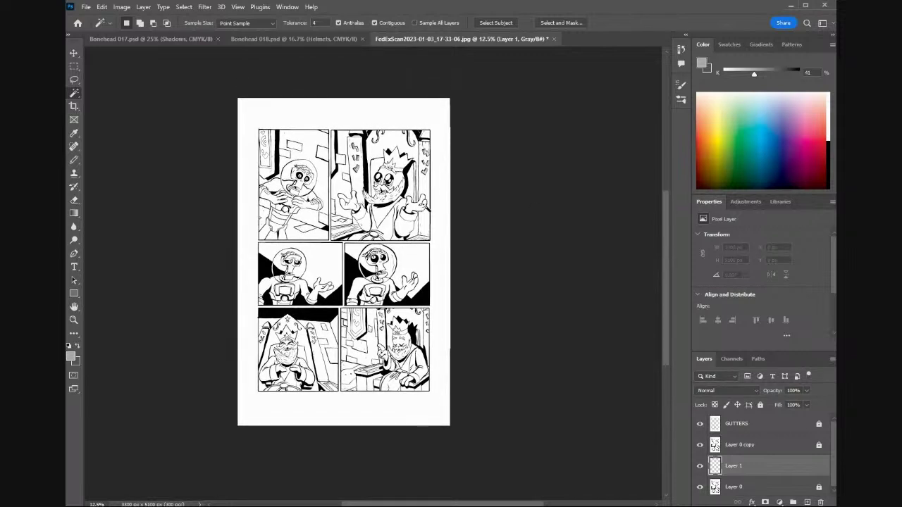
click(71, 358)
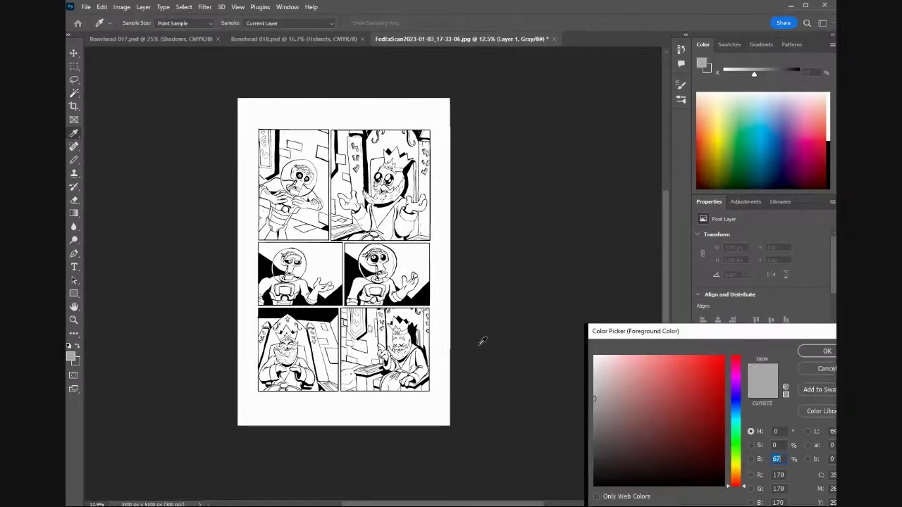
click(705, 377)
click(821, 350)
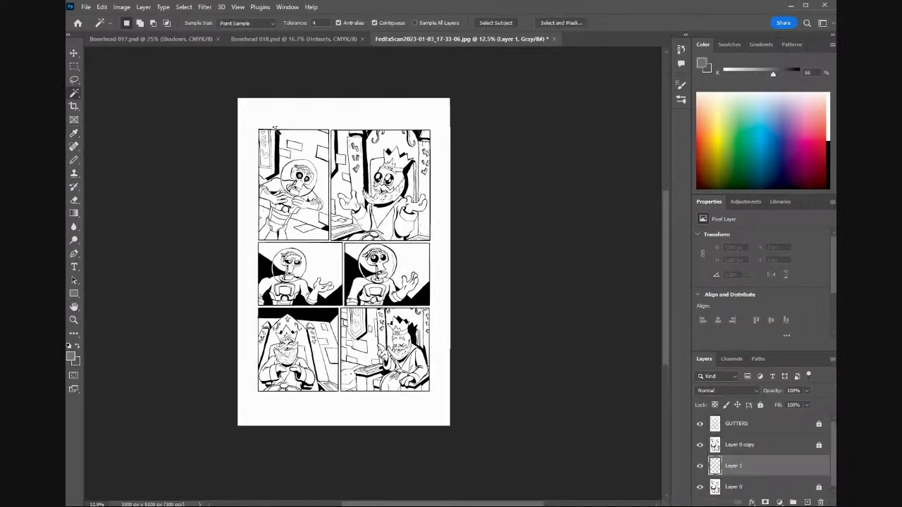
Marquee-select the top row's first panel, about 1157 by 1754 px, and choose the red foreground color again.
click(75, 67)
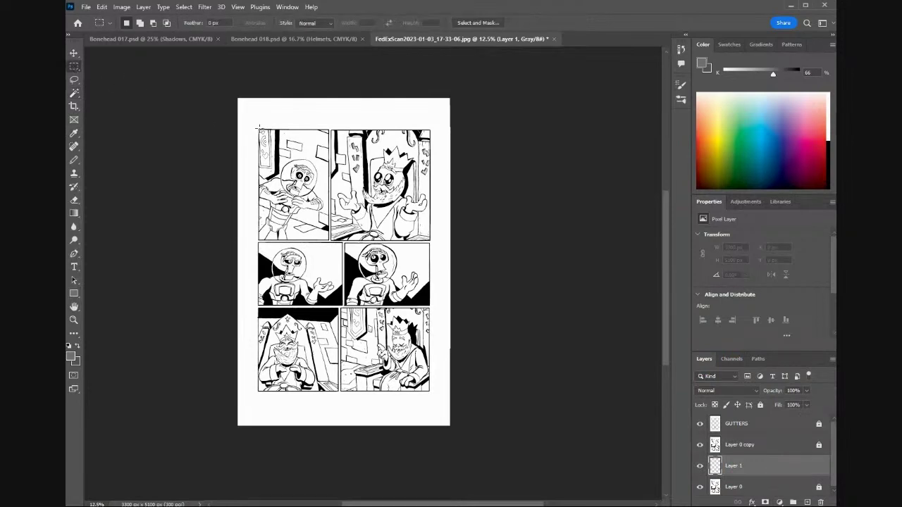
drag(257, 129, 329, 240)
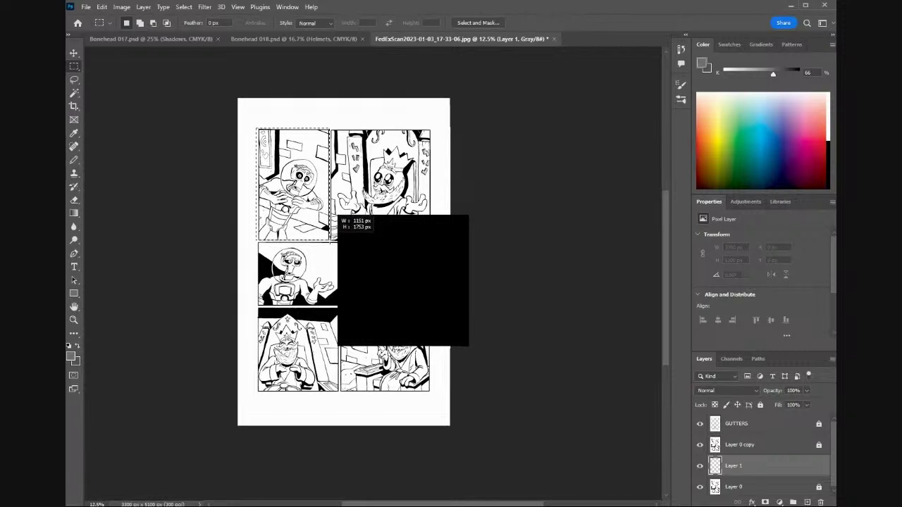
drag(329, 240, 329, 241)
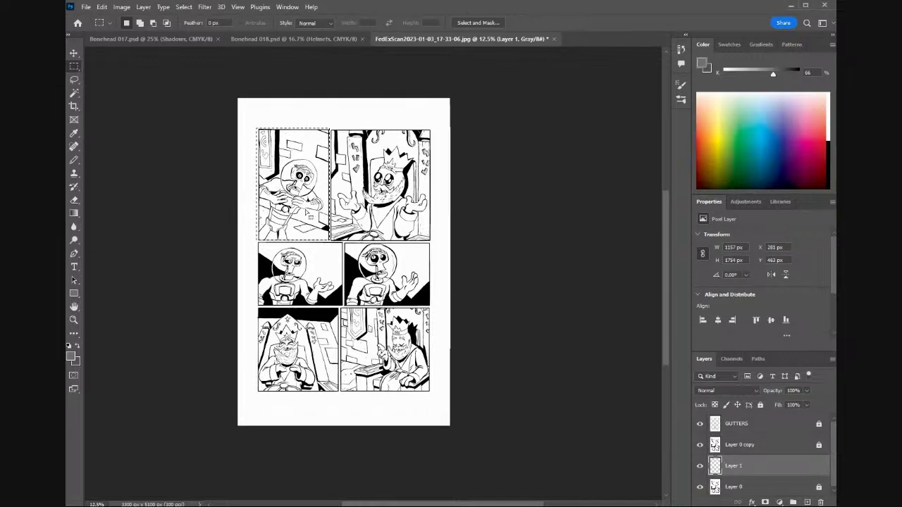
click(70, 356)
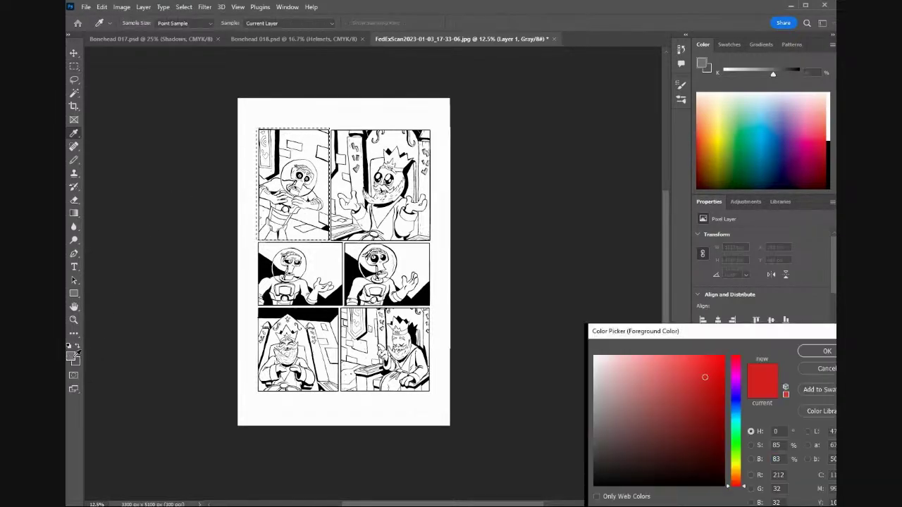
click(827, 351)
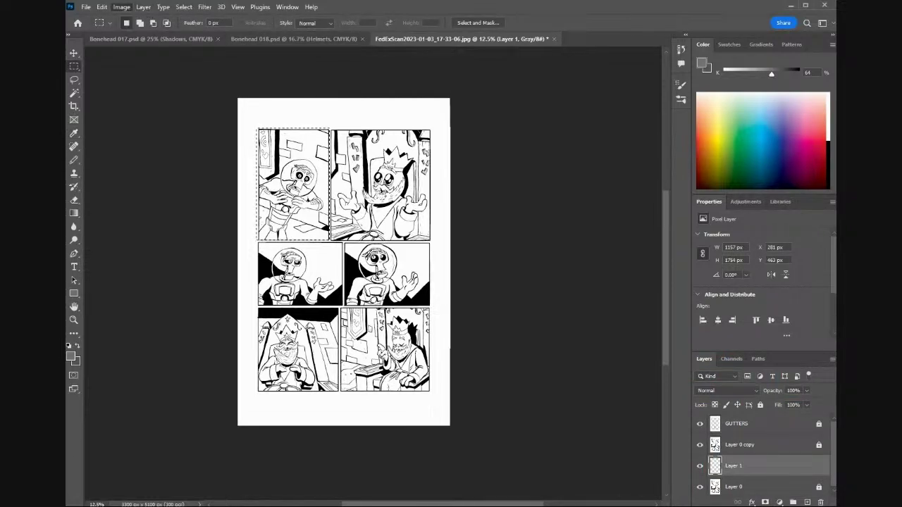
Convert the document to CMYK Color without merging layers, accepting the U.S. Web Coated (SWOP) v2 profile.
click(121, 6)
mouse_move(130, 18)
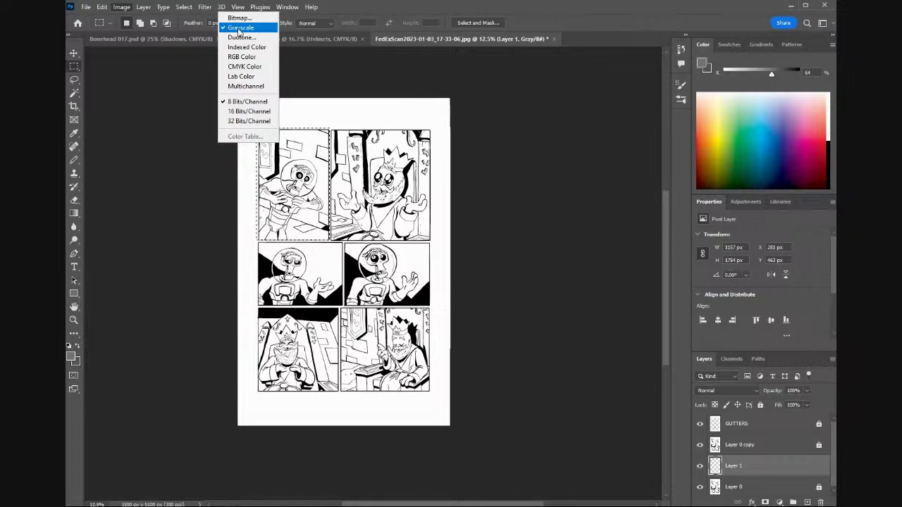
click(243, 65)
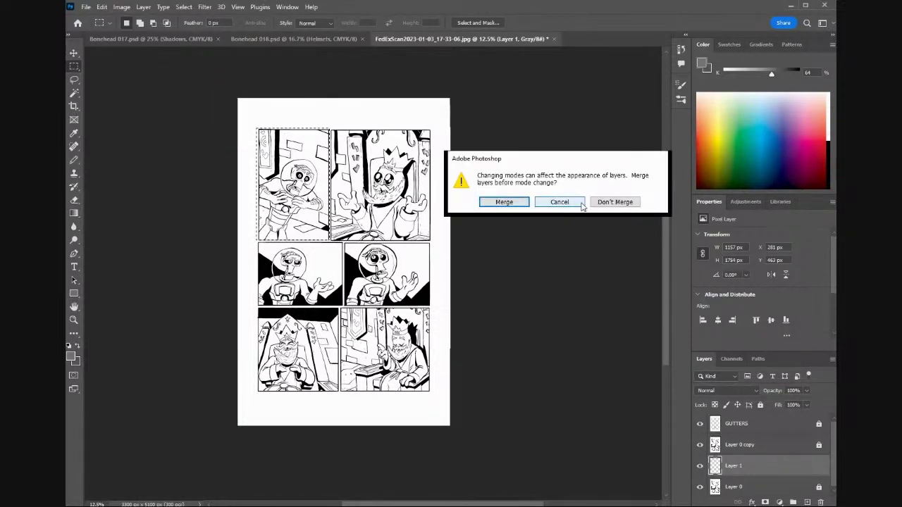
click(609, 204)
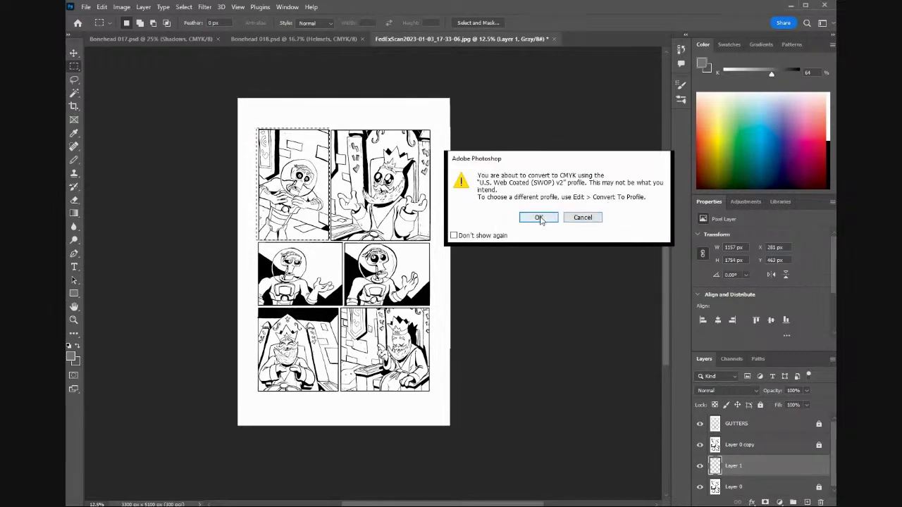
click(539, 219)
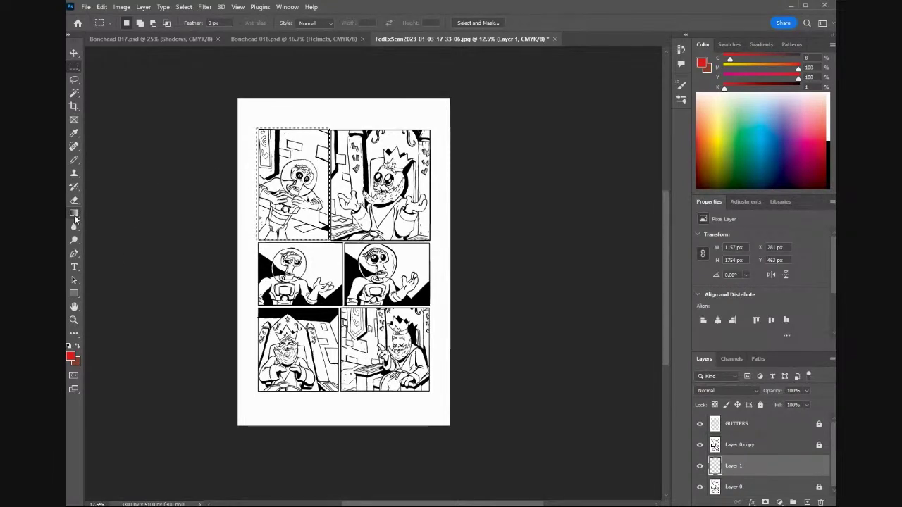
Fill the selected first panel with red on Layer 1 using the Paint Bucket.
drag(84, 221, 141, 219)
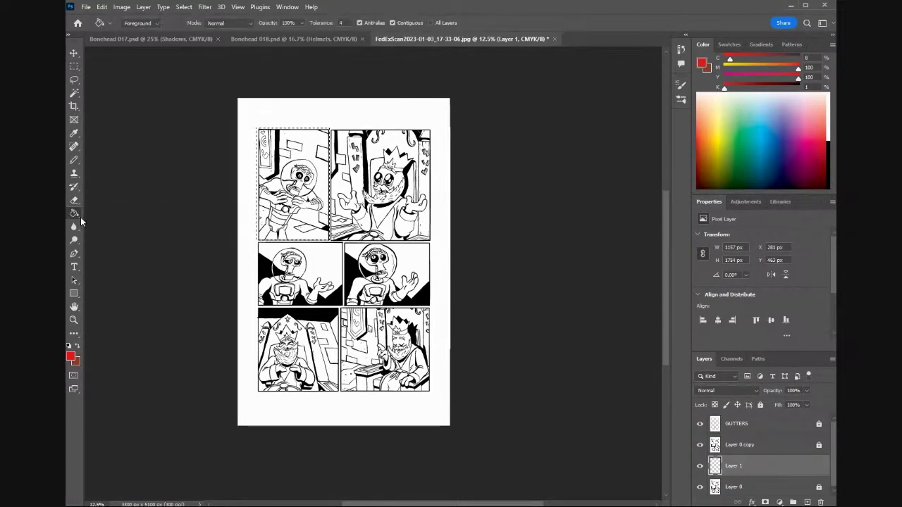
click(256, 186)
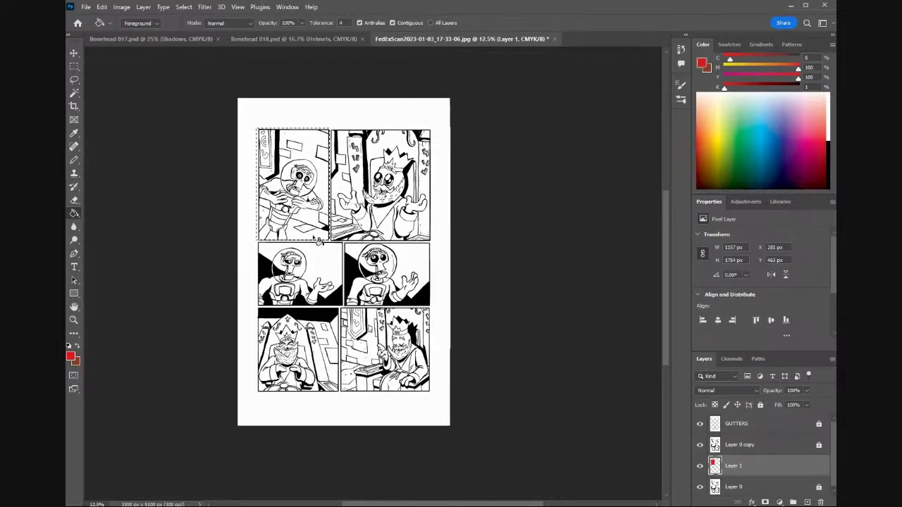
Unlock Layer 0 copy, set its blend mode to Multiply, and lock it again before returning to Layer 1.
click(733, 451)
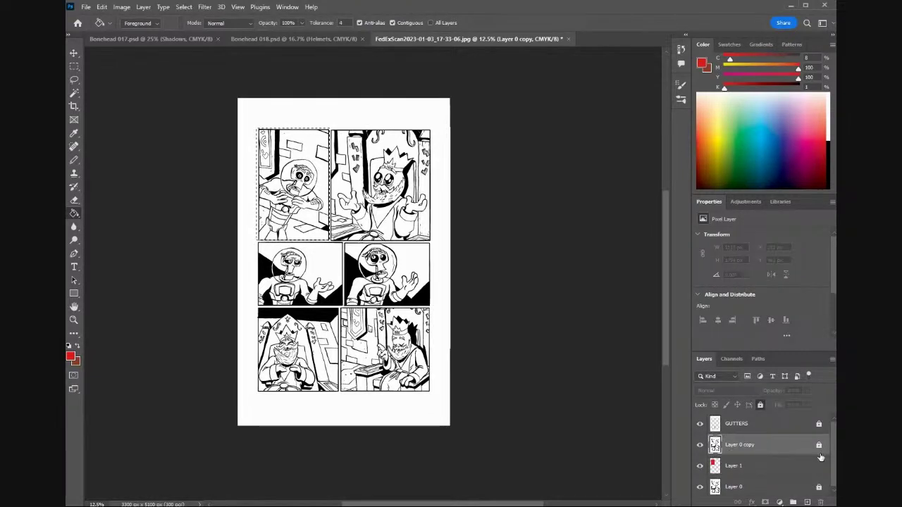
scroll(711, 391, down, 3)
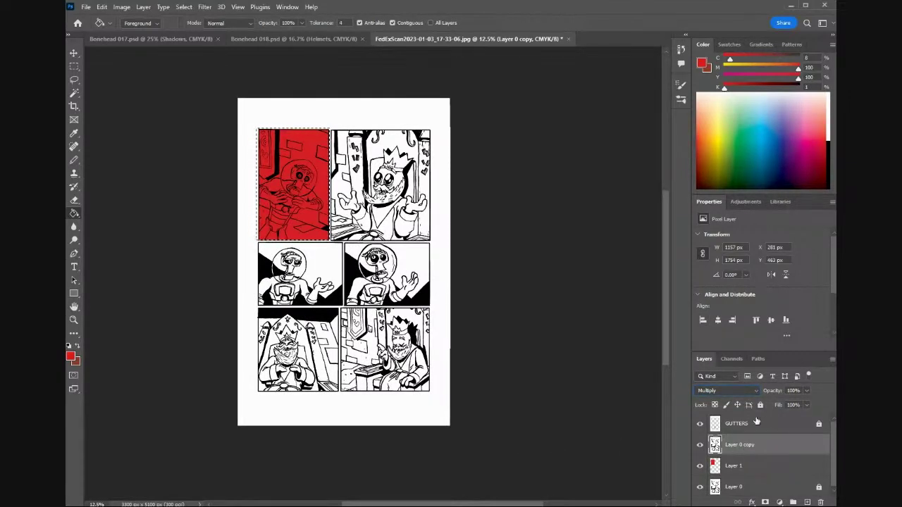
click(719, 468)
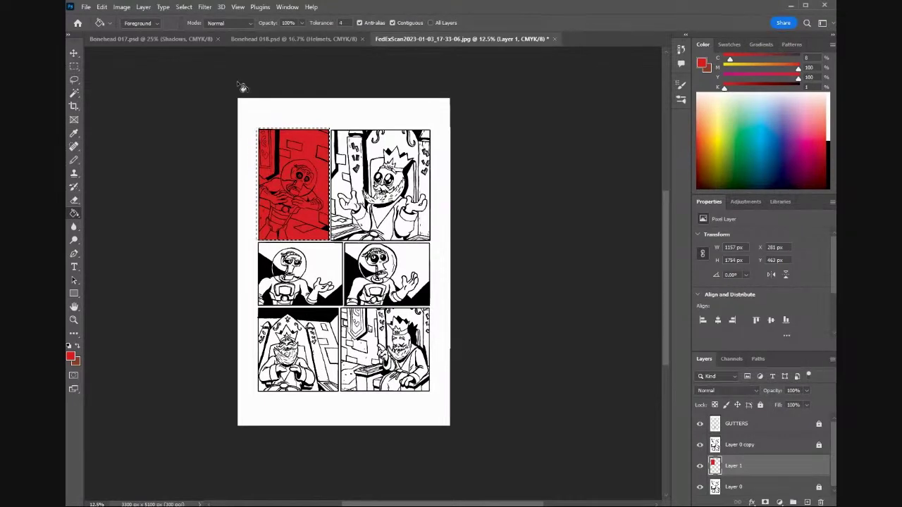
Marquee-select the top row's second panel, about 1549 by 1726 px, and fill it with red on Layer 1.
click(74, 66)
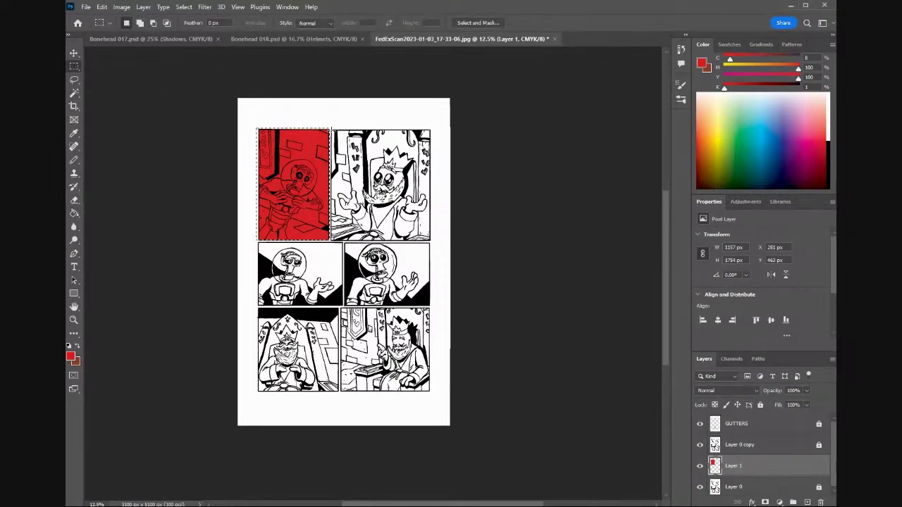
drag(332, 131, 432, 240)
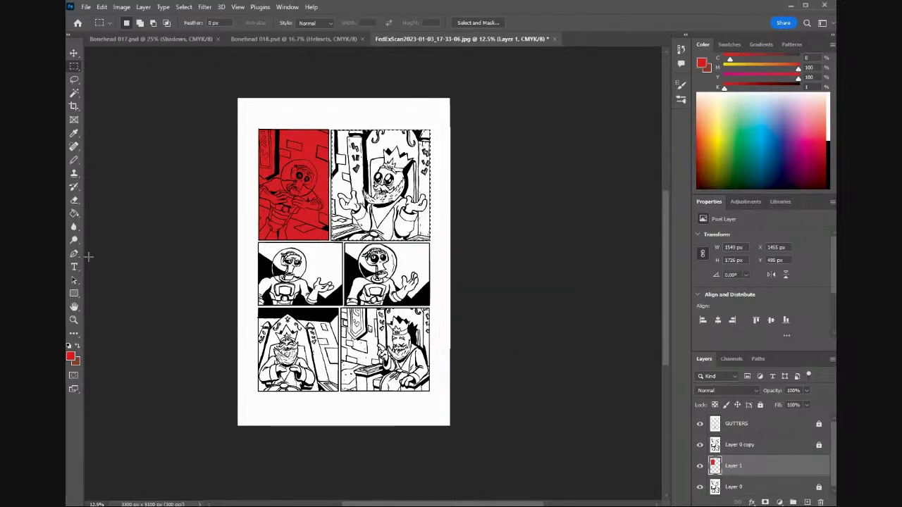
click(74, 213)
click(359, 201)
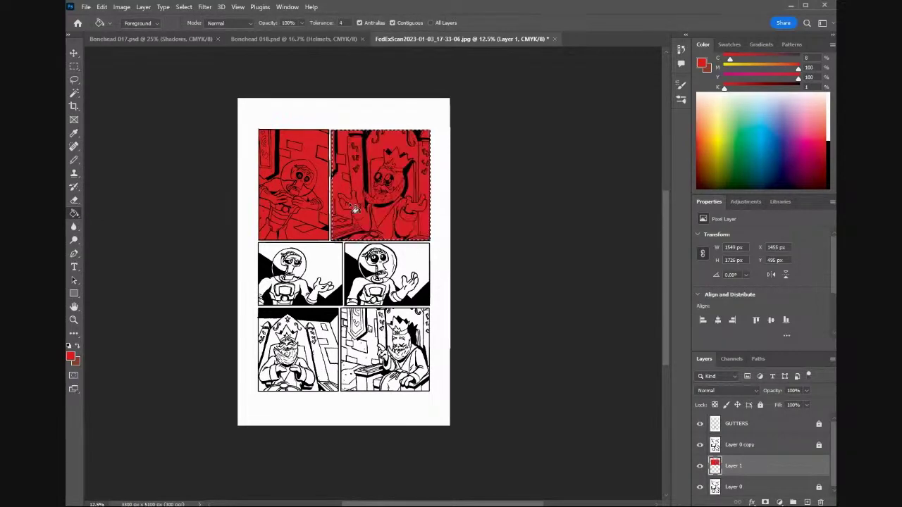
Marquee-select the middle row's first panel, about 1344 by 1027 px, and fill it with red on Layer 1.
click(74, 66)
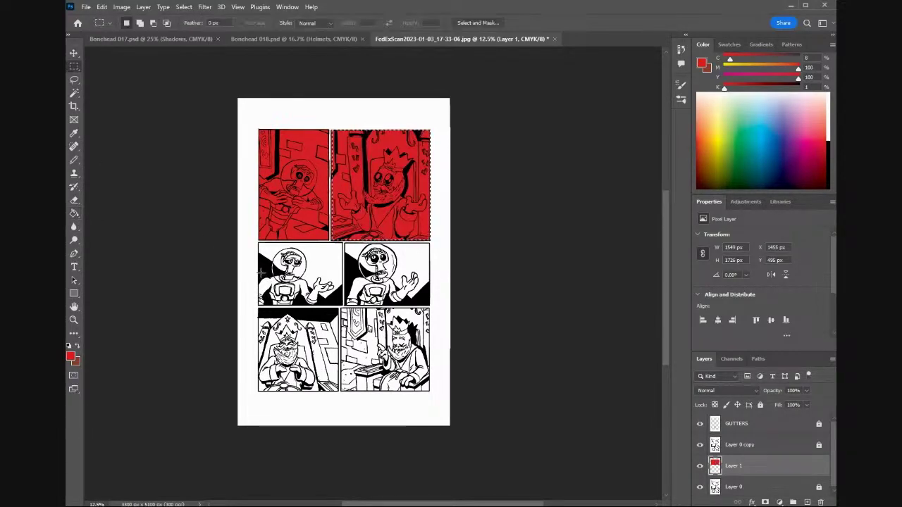
click(255, 241)
drag(255, 242, 344, 308)
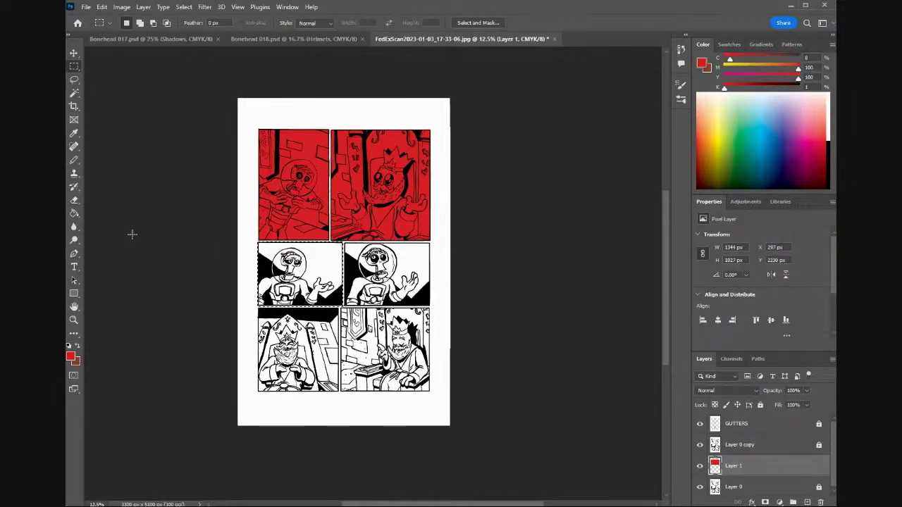
click(74, 213)
click(329, 286)
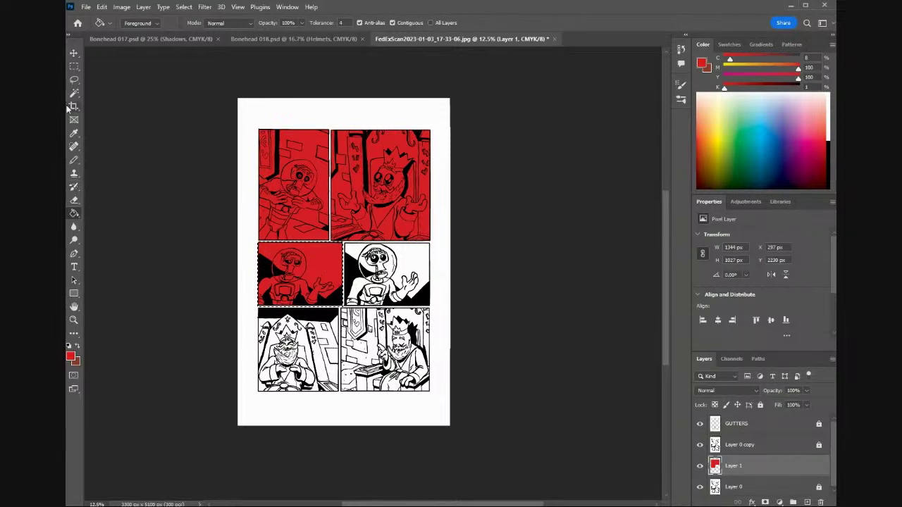
Marquee-select the middle row's second panel, about 1361 by 983 px, and fill it with red on Layer 1.
click(74, 66)
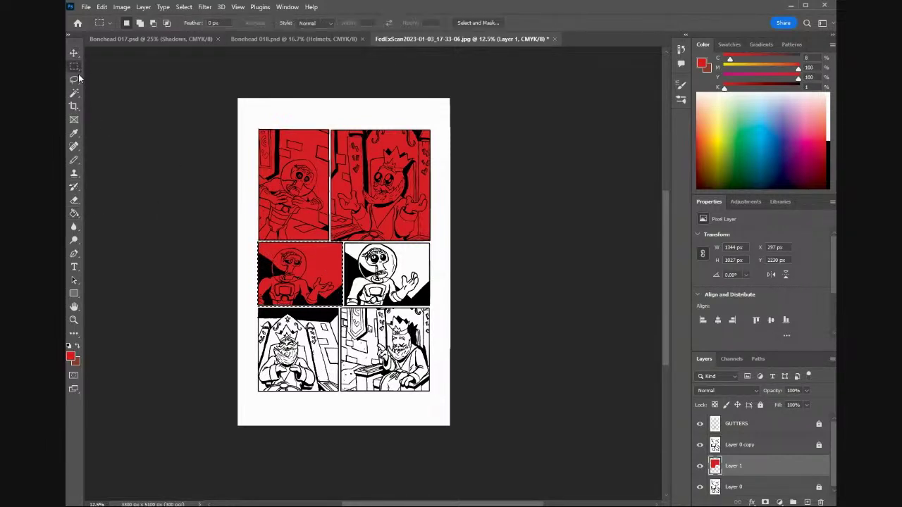
drag(433, 242, 344, 305)
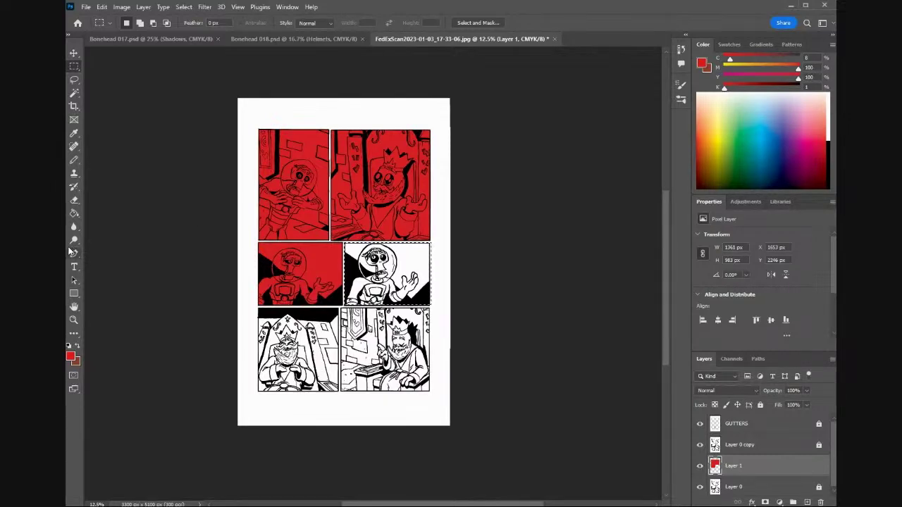
click(73, 213)
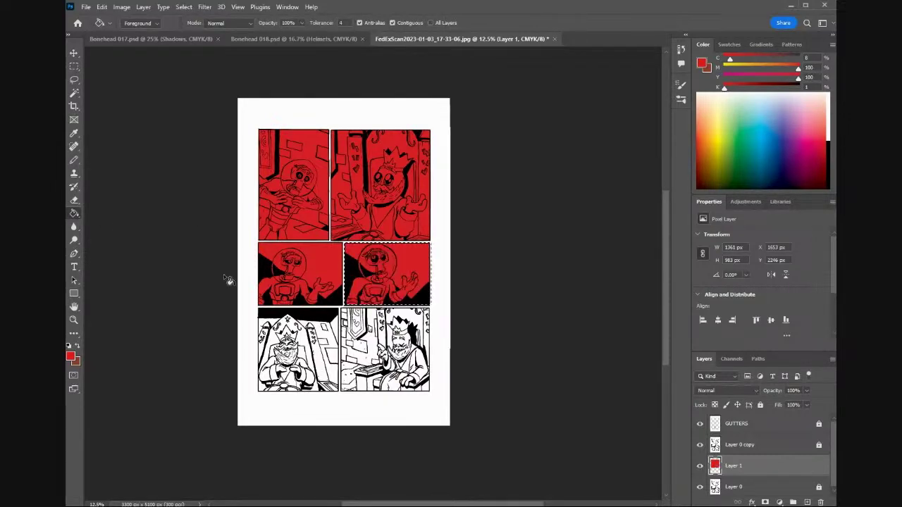
Marquee-select the bottom row's first panel, about 1262 by 1329 px, and fill it with red on Layer 1.
key(alt+BackSpace)
click(74, 66)
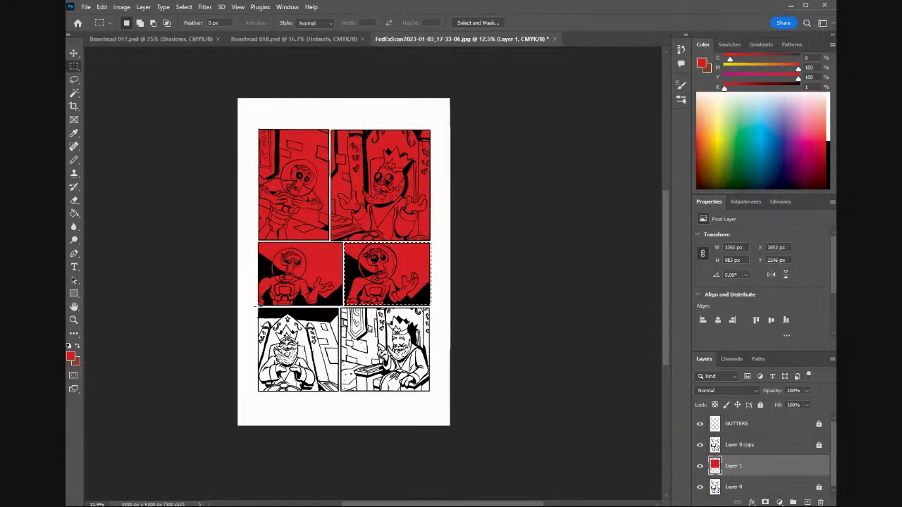
drag(258, 308, 339, 392)
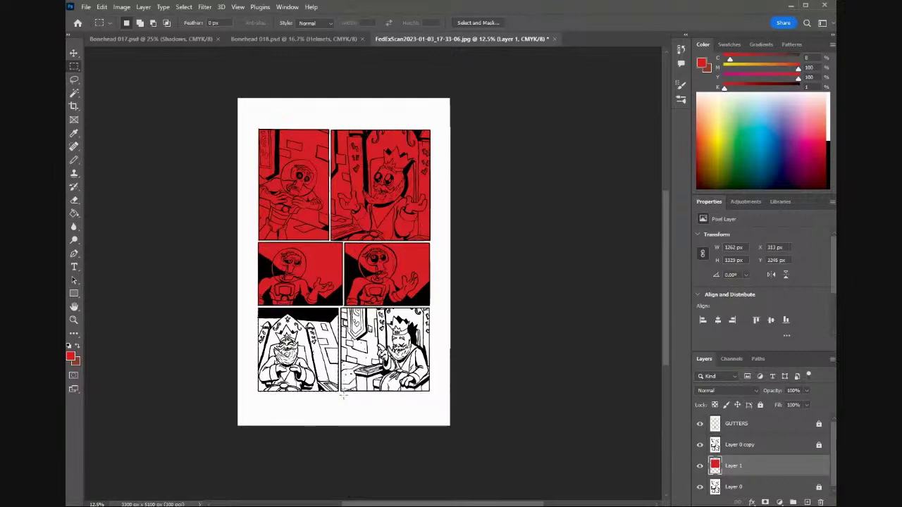
click(74, 214)
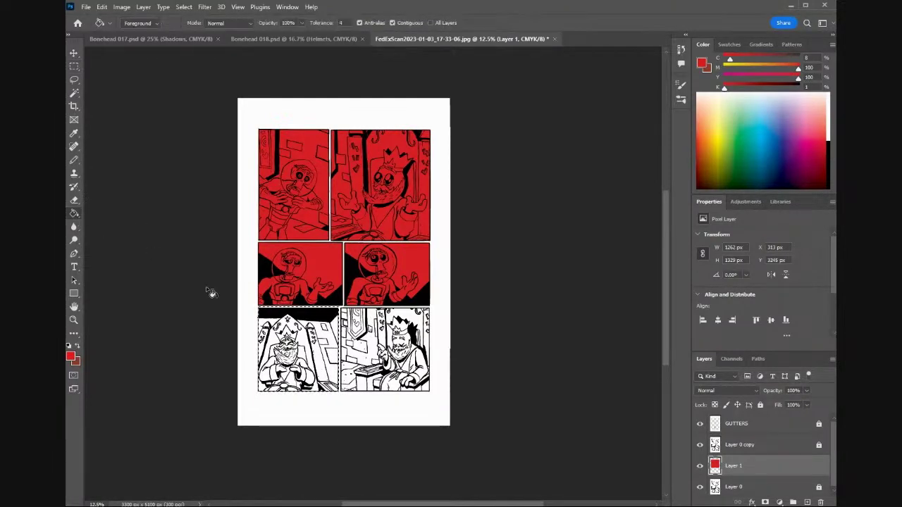
click(292, 367)
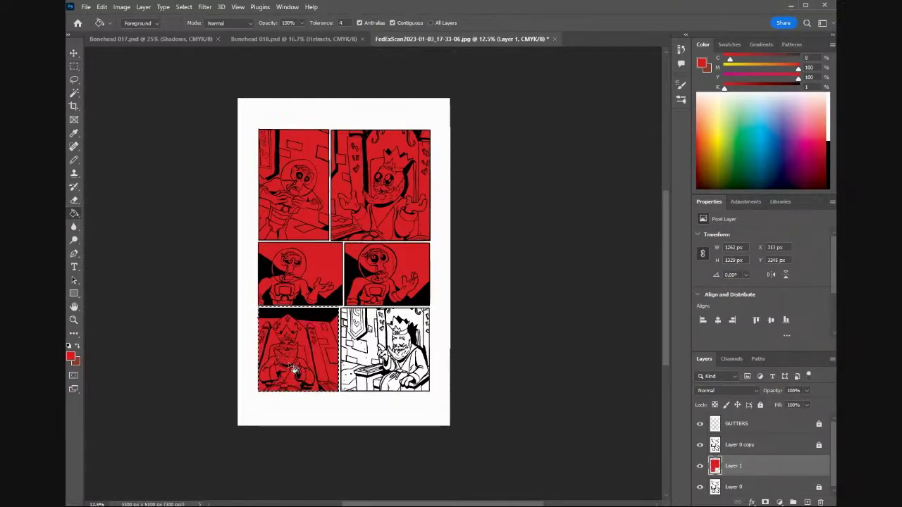
Marquee-select the bottom row's second panel, about 1393 by 1332 px, and fill it with red on Layer 1.
click(74, 66)
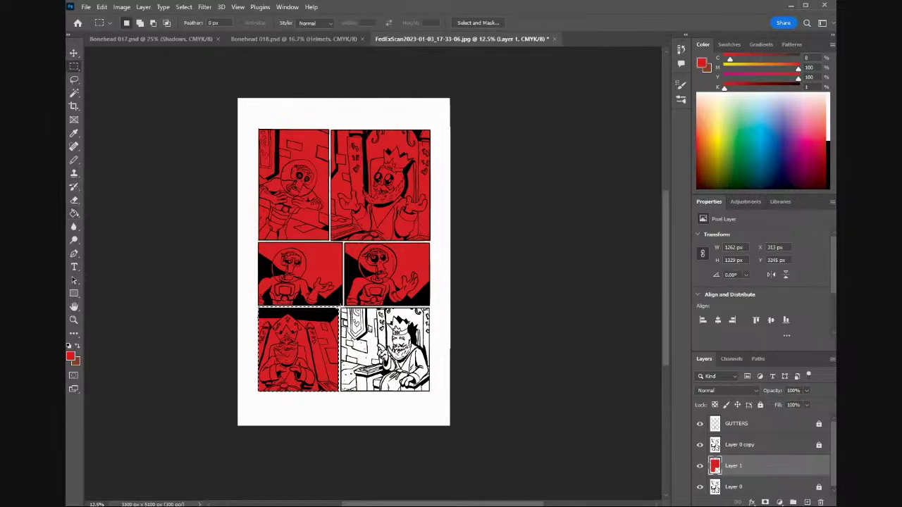
mouse_move(341, 308)
mouse_down()
mouse_move(385, 368)
mouse_move(432, 394)
mouse_up()
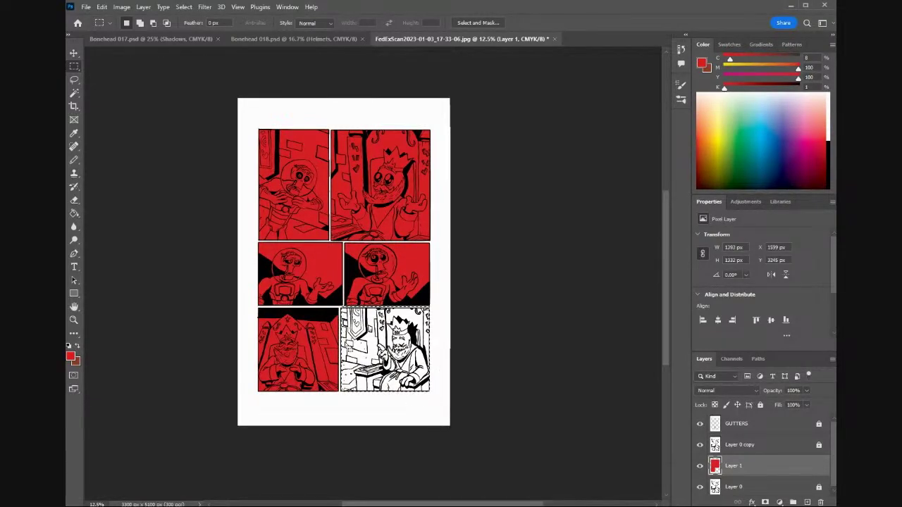
click(74, 213)
click(391, 357)
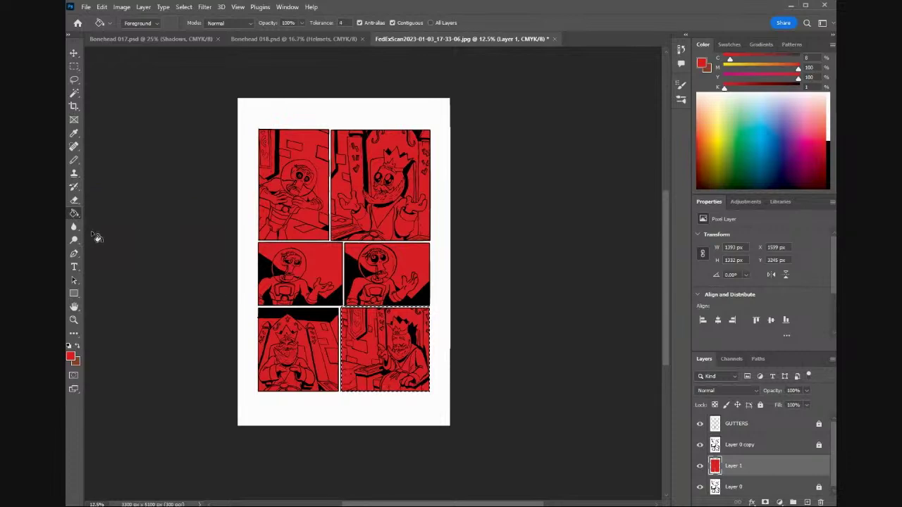
Activate the Gradient tool and set its gradient's start stop to a medium green, RGB 104, 171, 75.
key(shift+g)
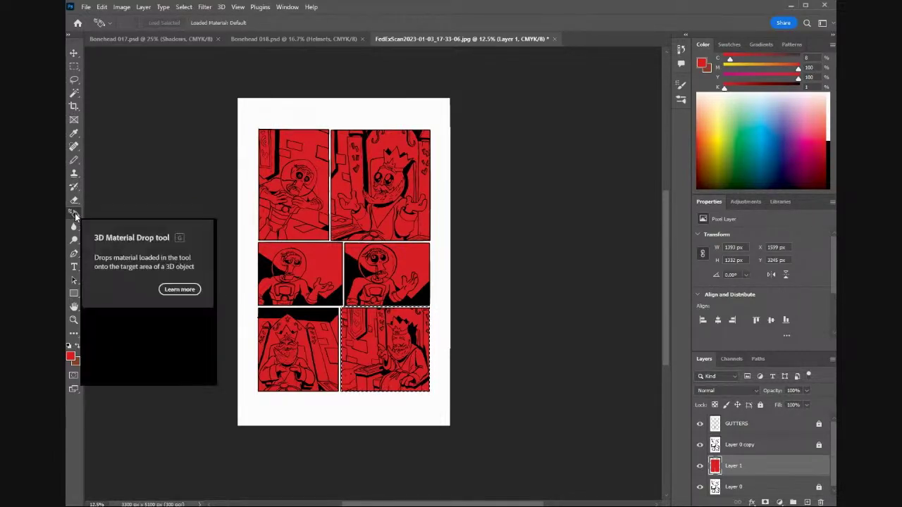
right_click(76, 216)
click(113, 213)
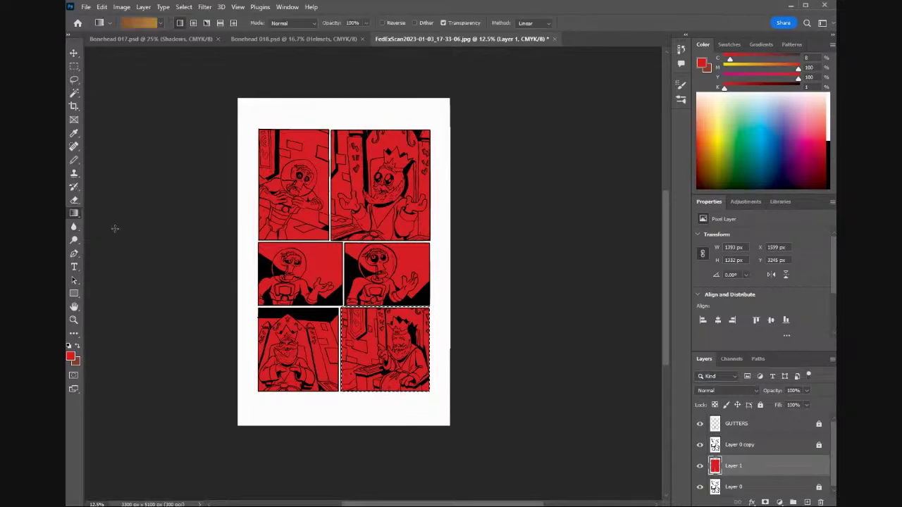
click(128, 22)
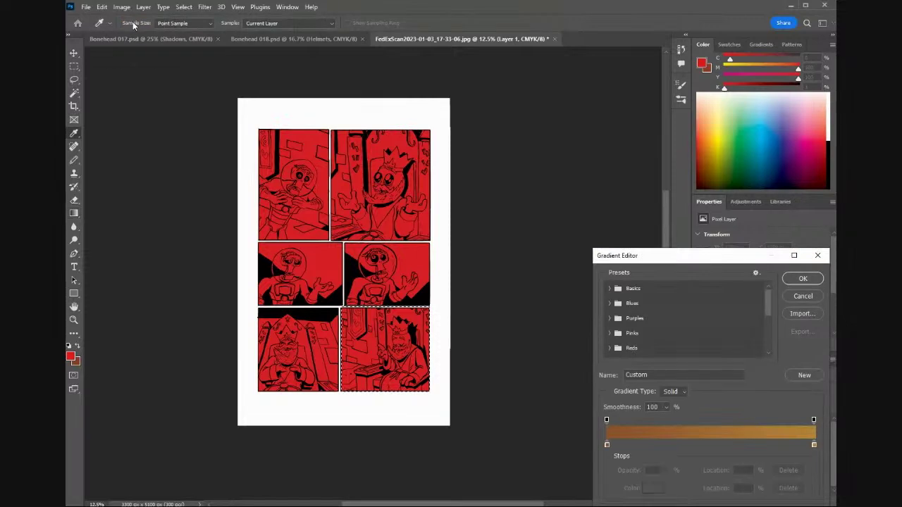
click(607, 445)
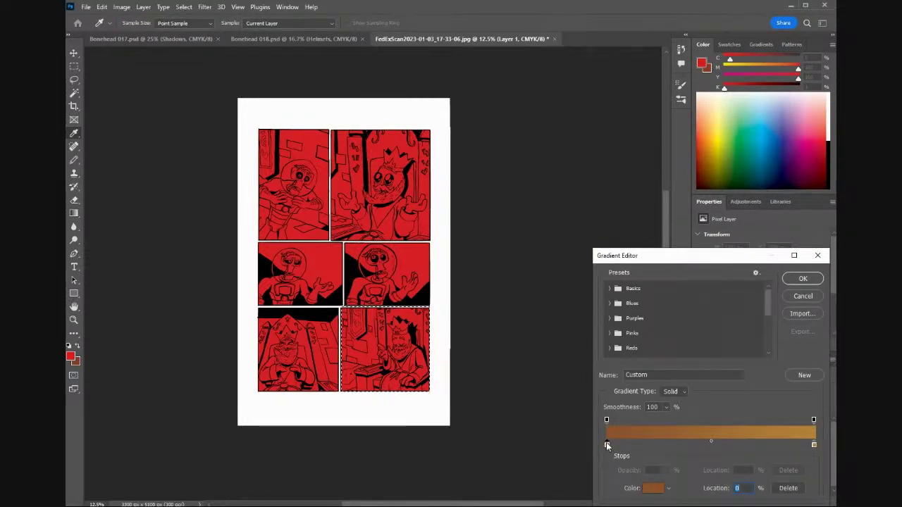
double_click(606, 446)
click(733, 448)
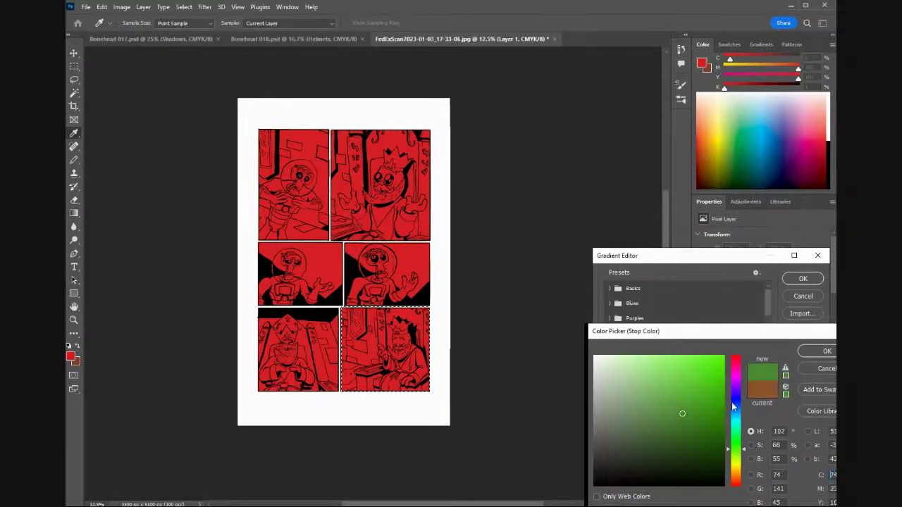
click(666, 398)
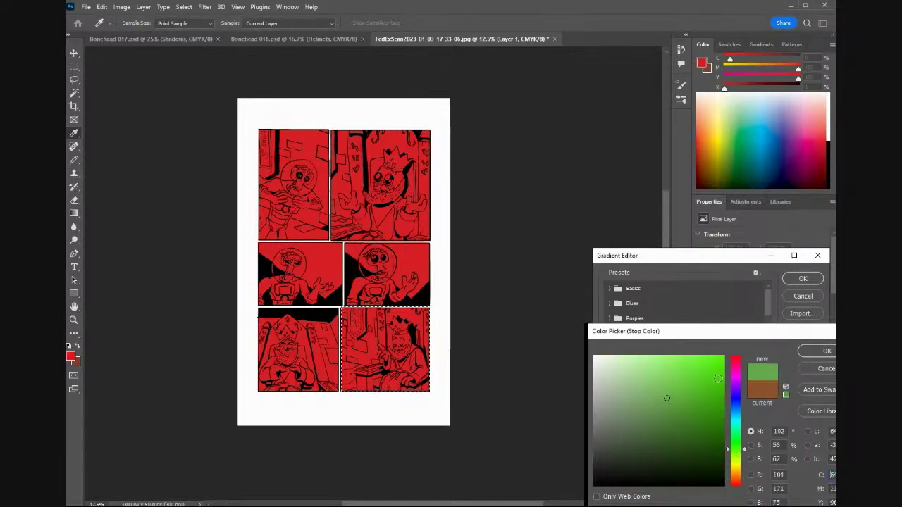
click(825, 352)
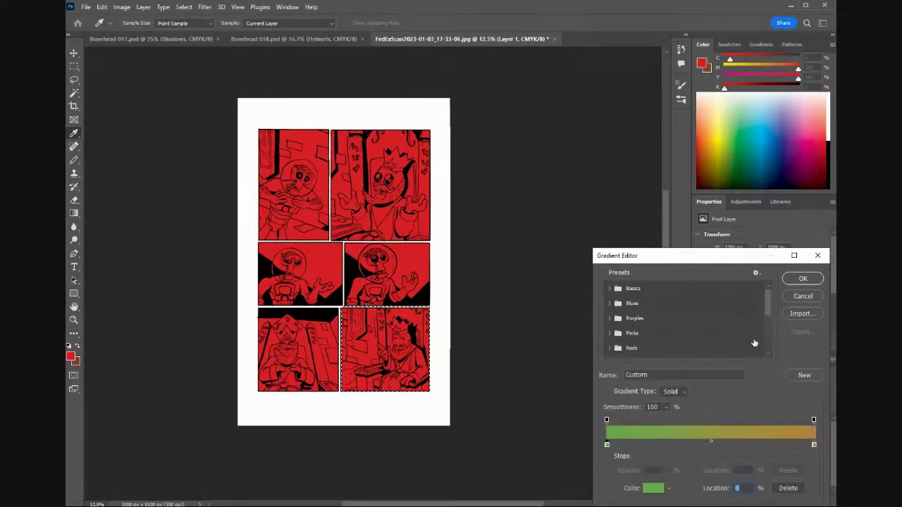
Change the gradient's end stop to a dark purple and accept the edited gradient.
double_click(814, 447)
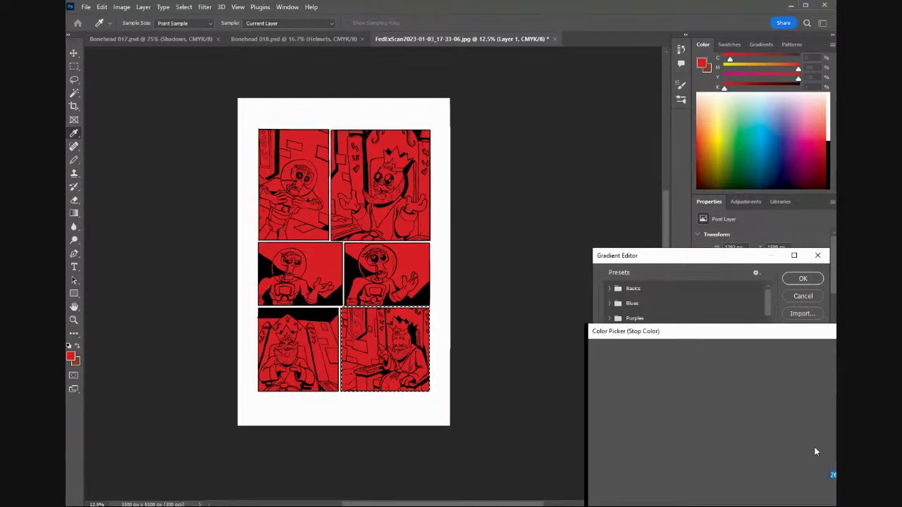
click(732, 379)
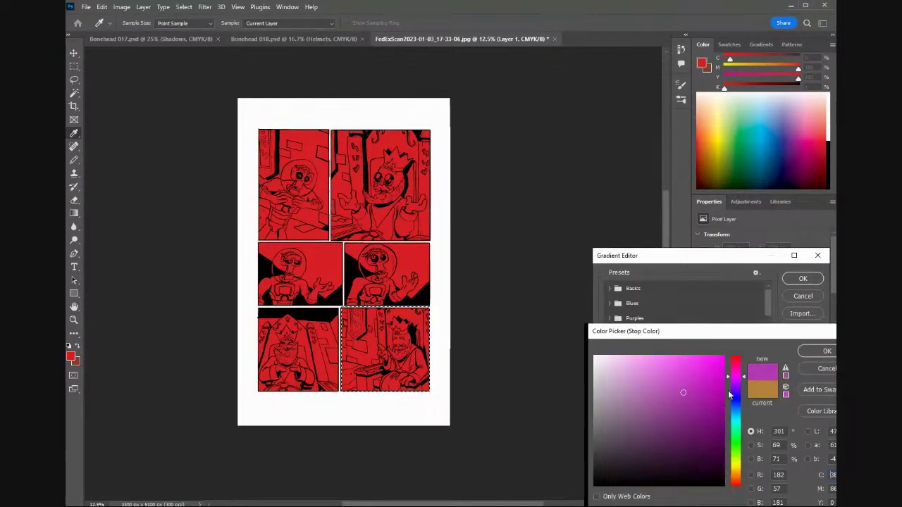
click(674, 419)
click(826, 351)
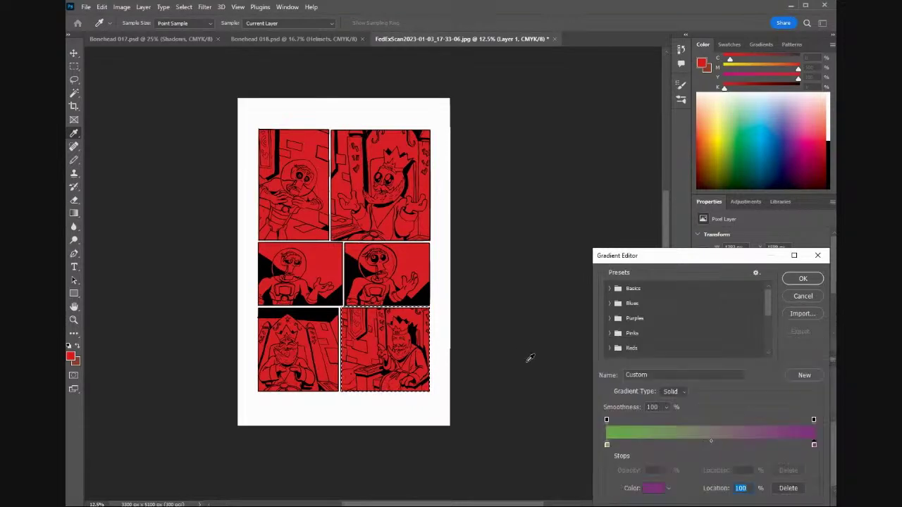
click(801, 279)
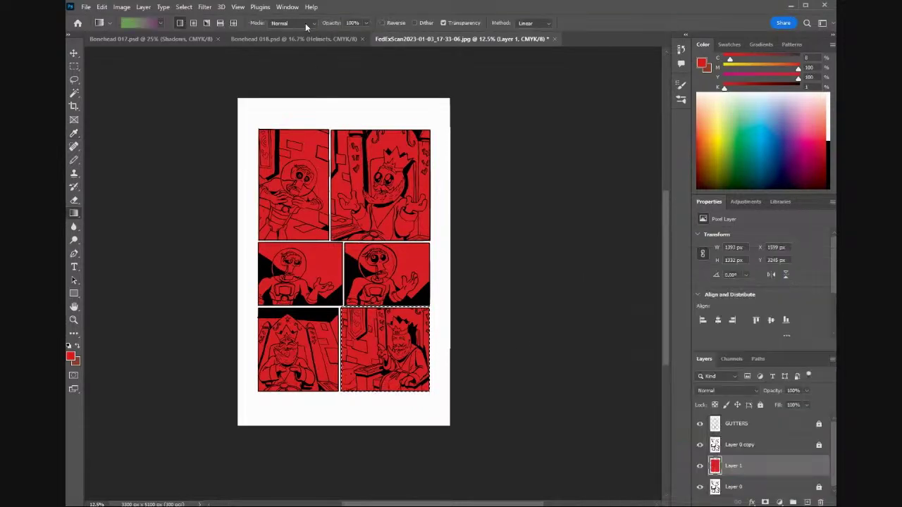
Deselect the bottom row's second panel, try a very short gradient on Layer 1 without a selection, and undo it.
click(74, 95)
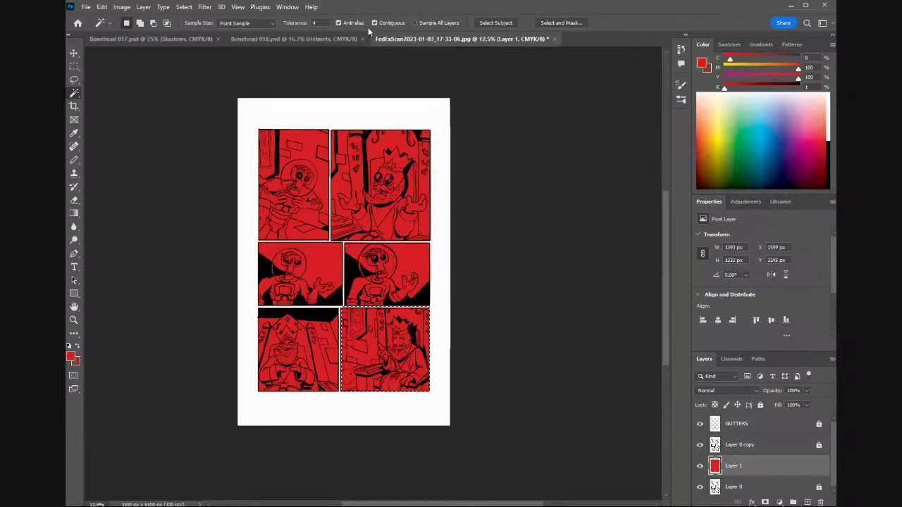
click(75, 214)
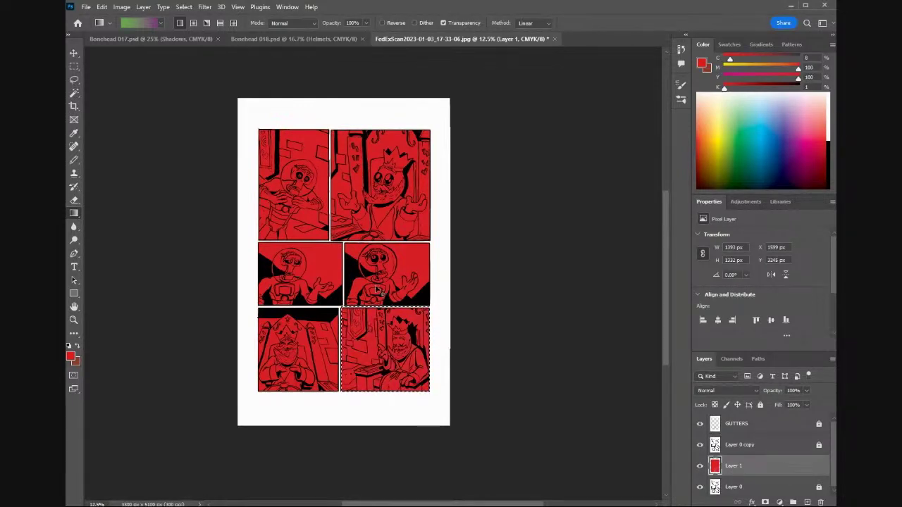
key(ctrl+d)
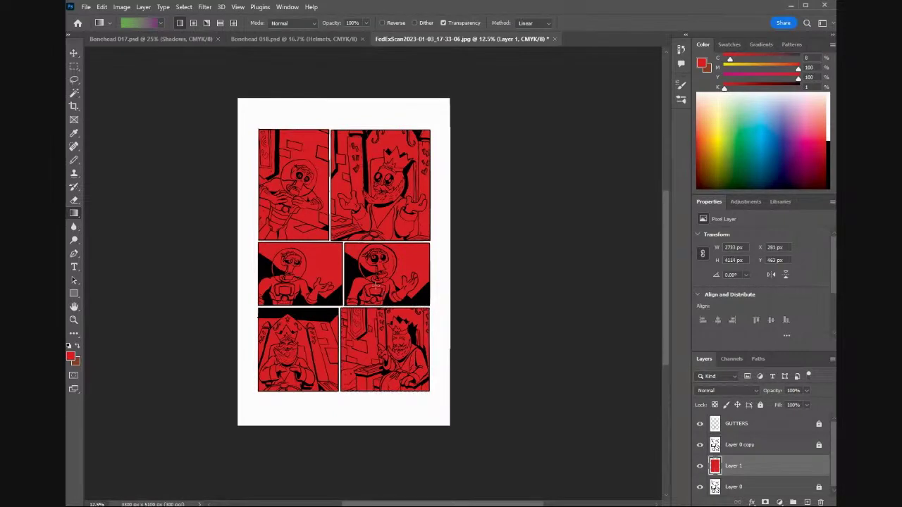
drag(407, 375, 407, 373)
key(ctrl+z)
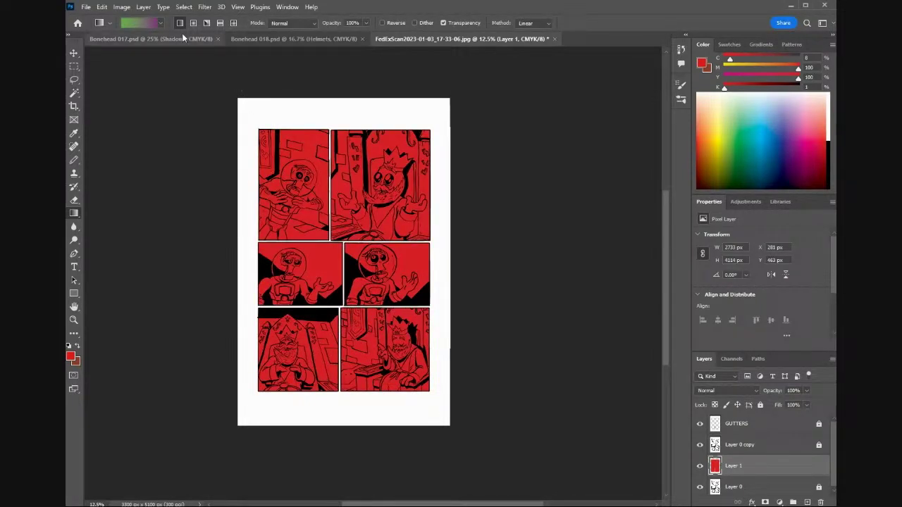
Select the top row's first panel with the Magic Wand, try a diagonal green-to-purple linear gradient in it, undo the gradient and deselect.
click(74, 93)
click(286, 204)
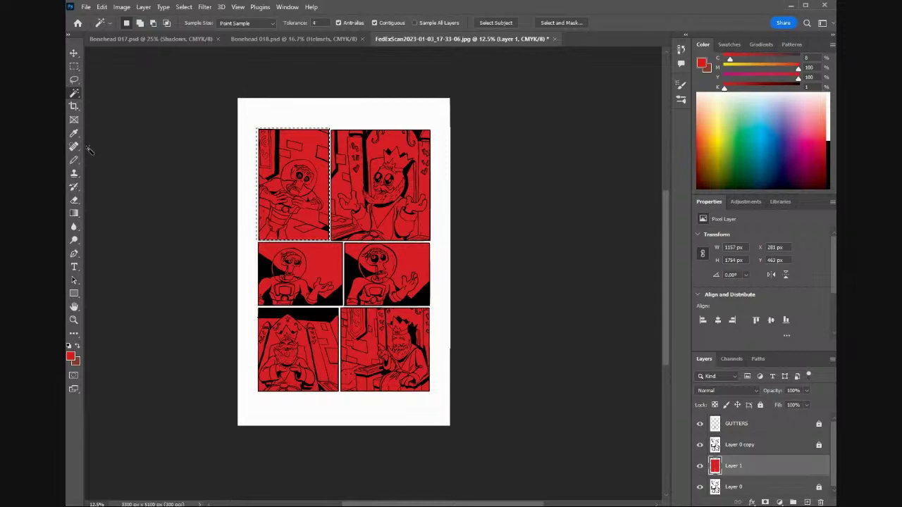
click(74, 212)
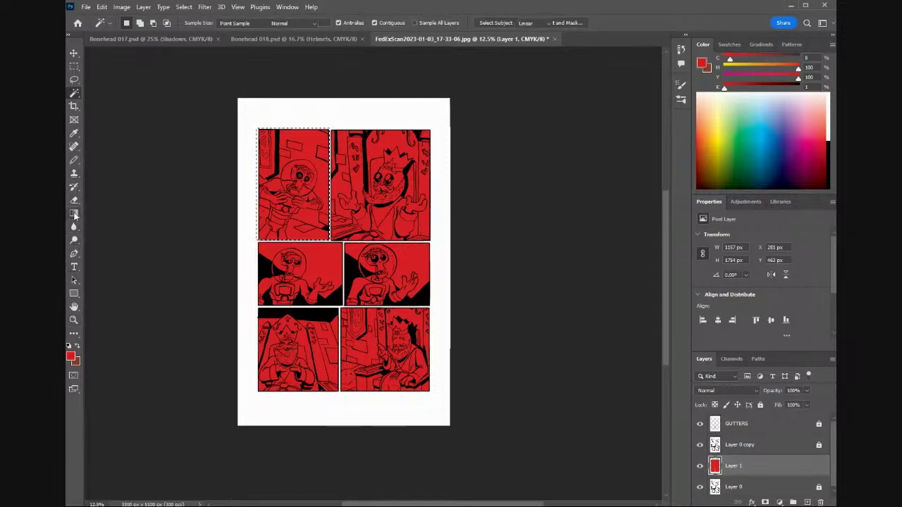
drag(274, 140, 309, 235)
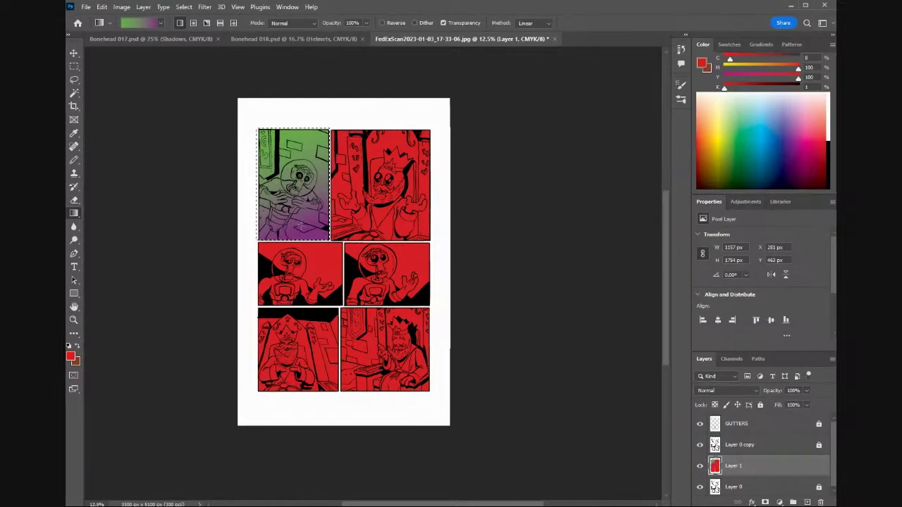
key(ctrl+z)
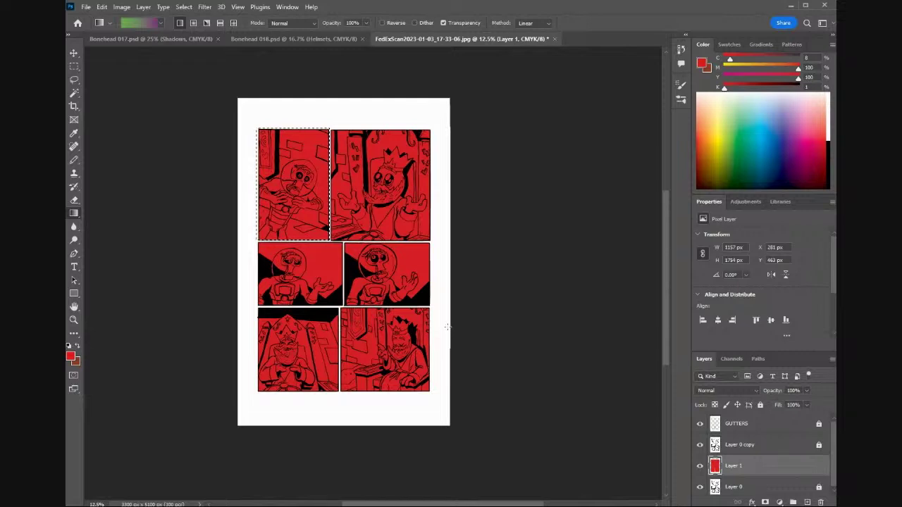
key(ctrl+d)
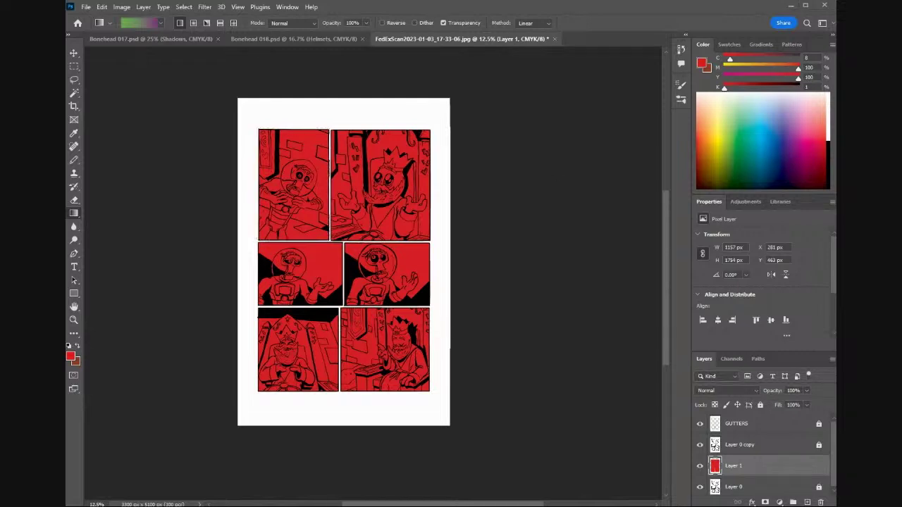